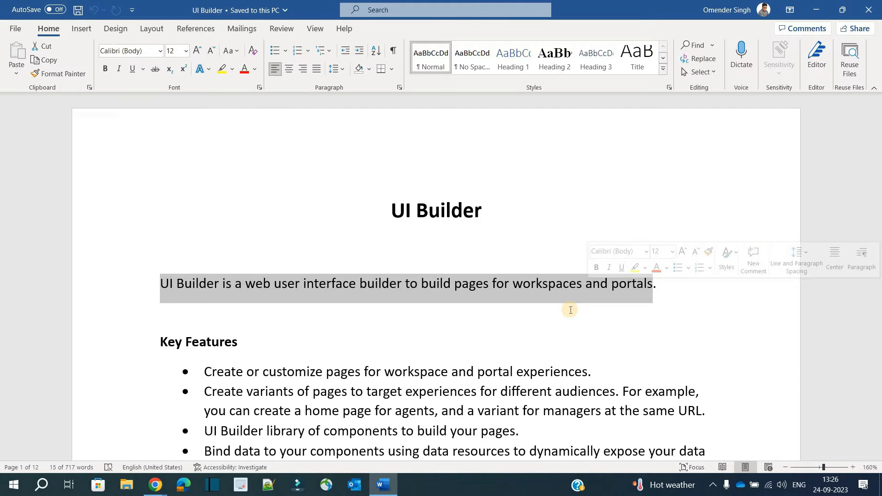
Step: Read the UI Builder introduction and the first key feature about creating or customizing workspace and portal pages
click(540, 287)
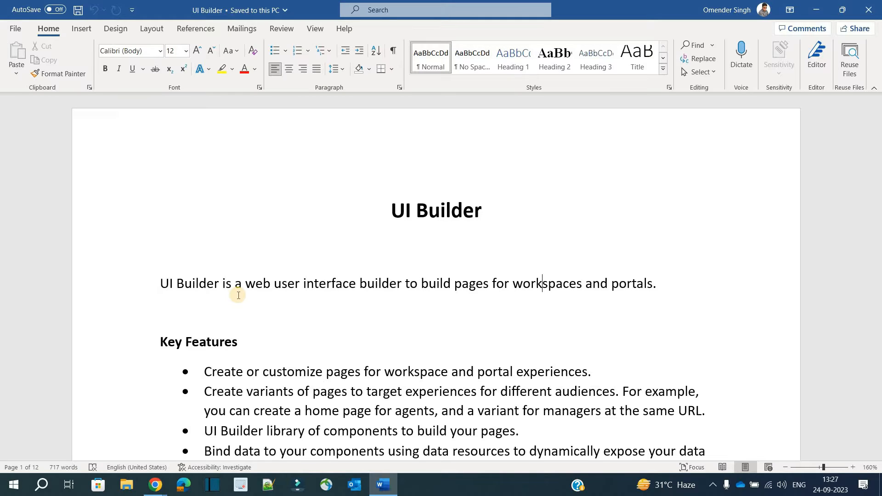
scroll(205, 362, down, 3)
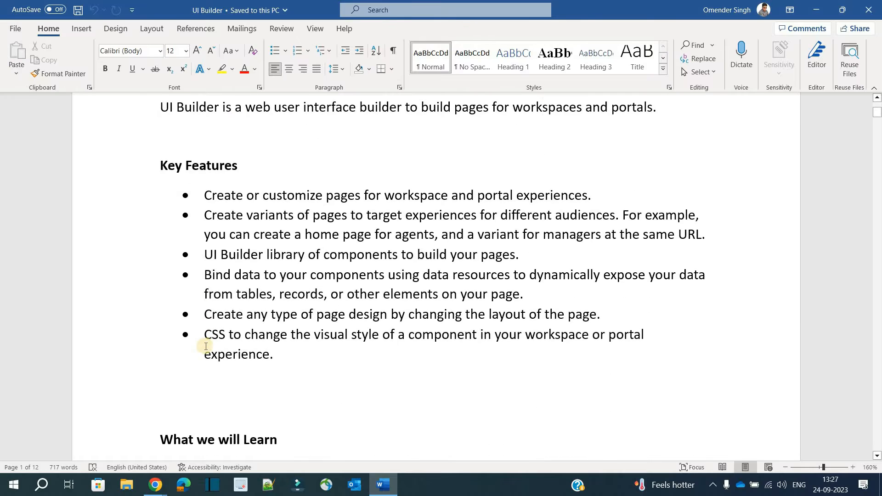
drag(211, 191, 587, 197)
click(587, 198)
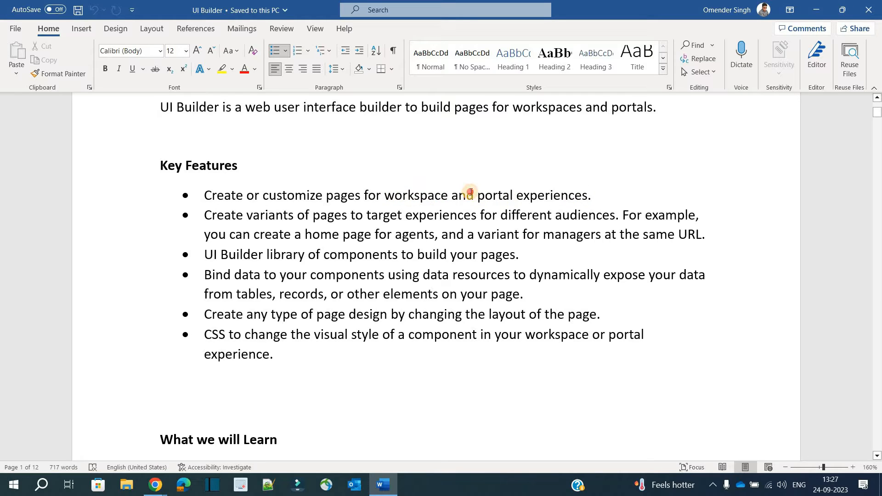
drag(389, 196, 541, 196)
click(412, 215)
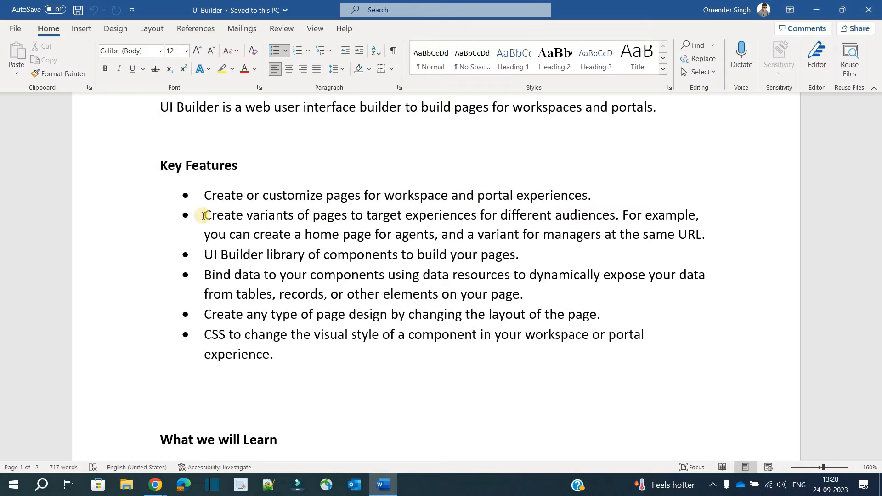
drag(365, 195, 441, 195)
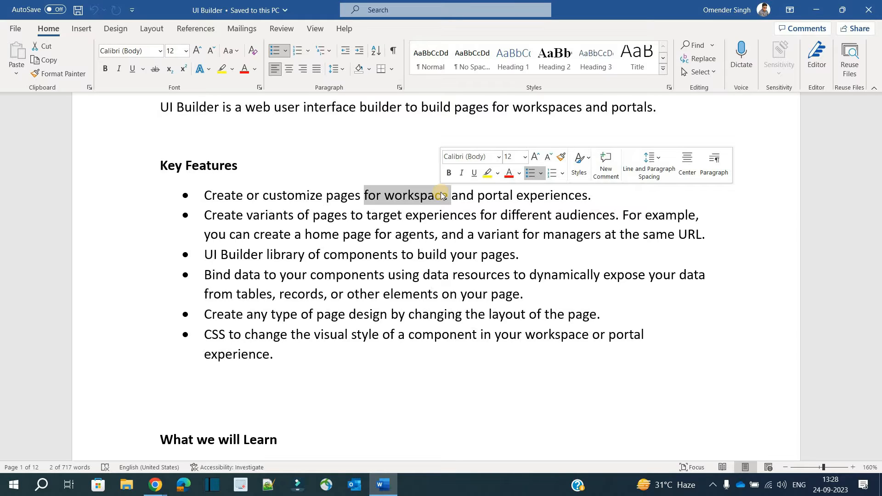
drag(384, 195, 512, 196)
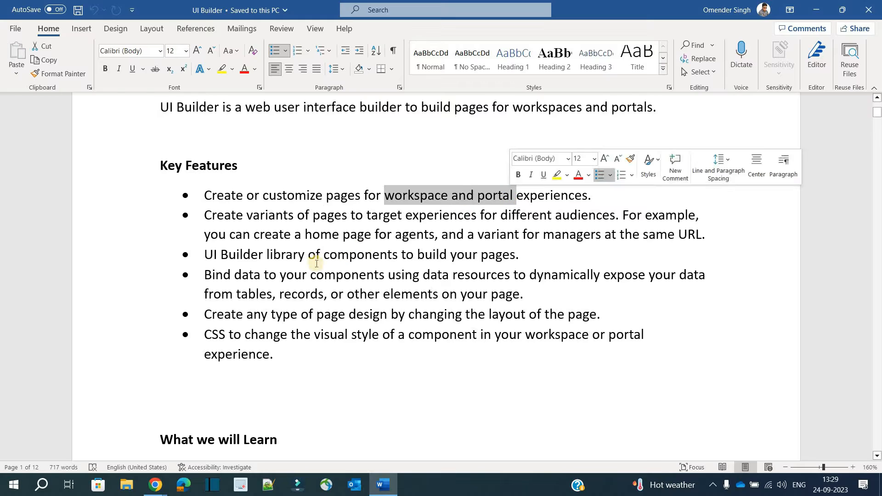
click(277, 275)
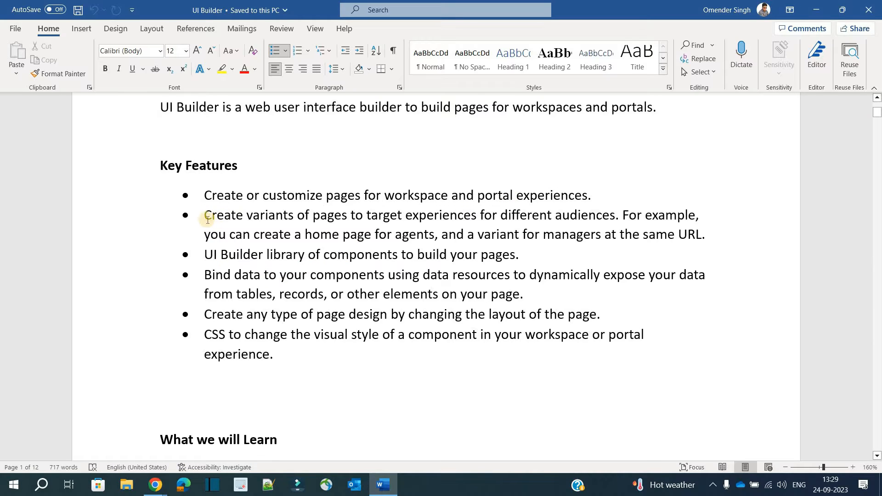
Step: Review the remaining key features, from page variants and the component library to data binding, page layout and CSS styling
drag(271, 215, 623, 217)
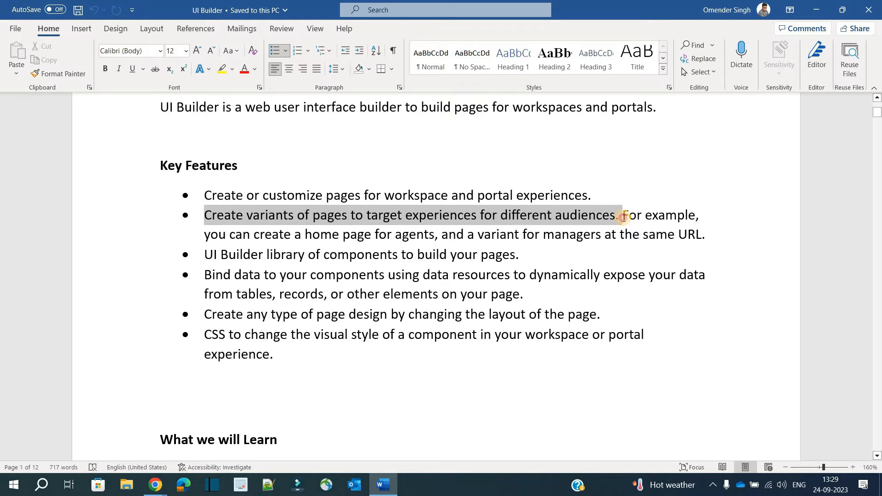
drag(212, 238, 699, 237)
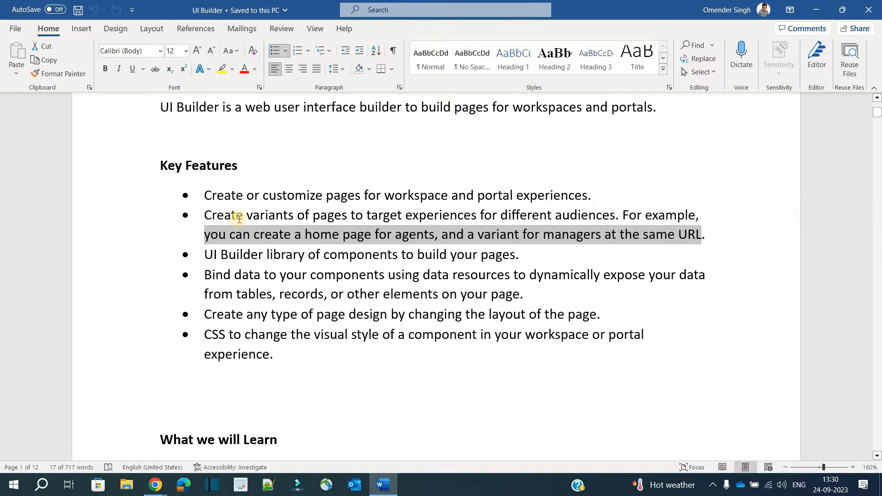
drag(250, 214, 332, 219)
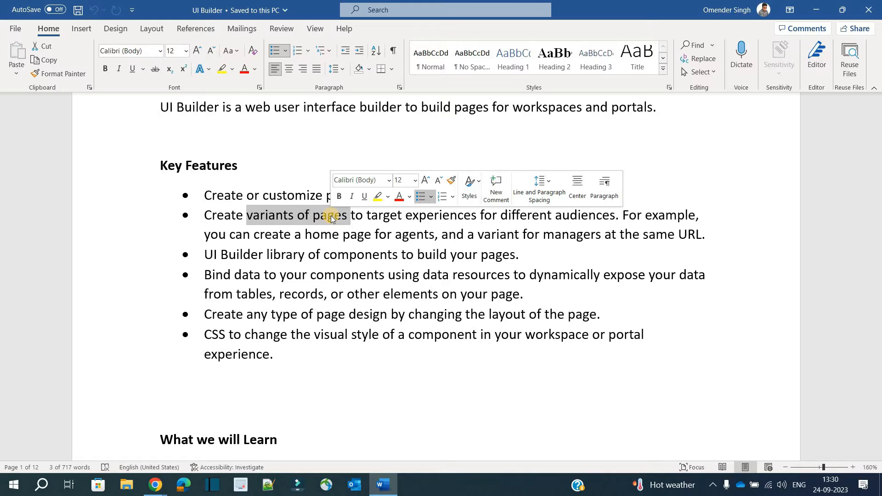
drag(204, 254, 500, 261)
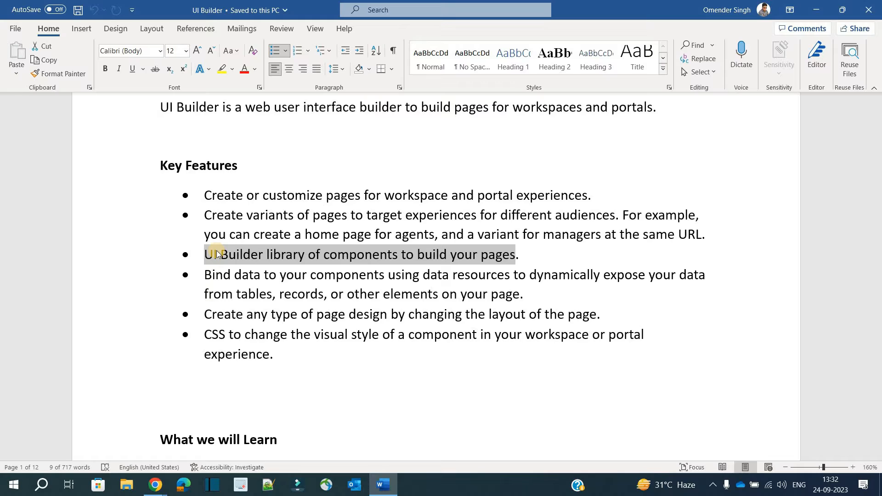
drag(202, 275, 681, 301)
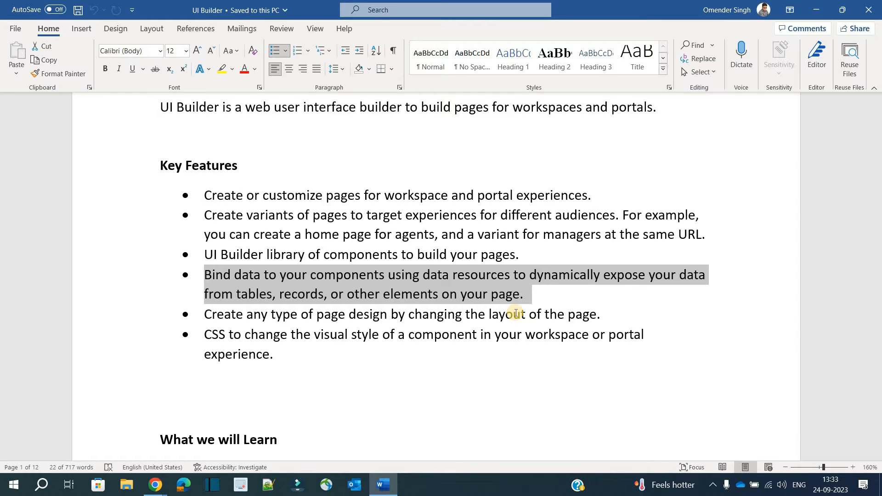
drag(204, 315, 377, 315)
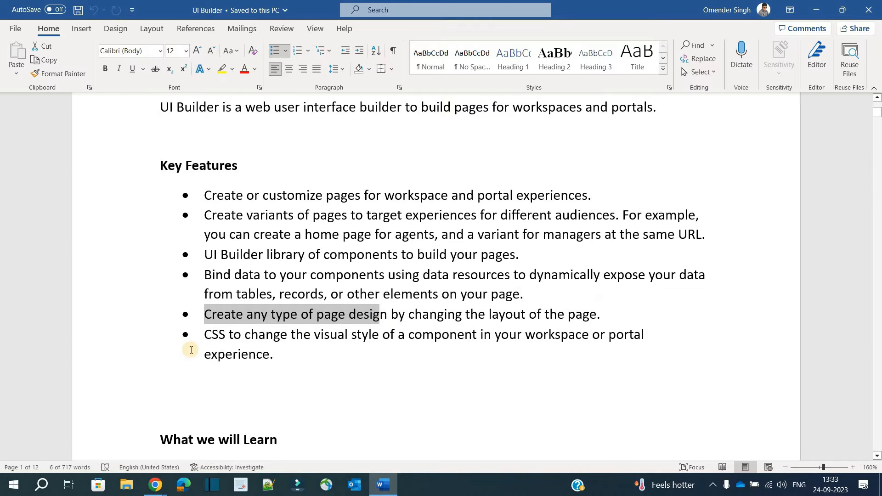
drag(205, 334, 288, 340)
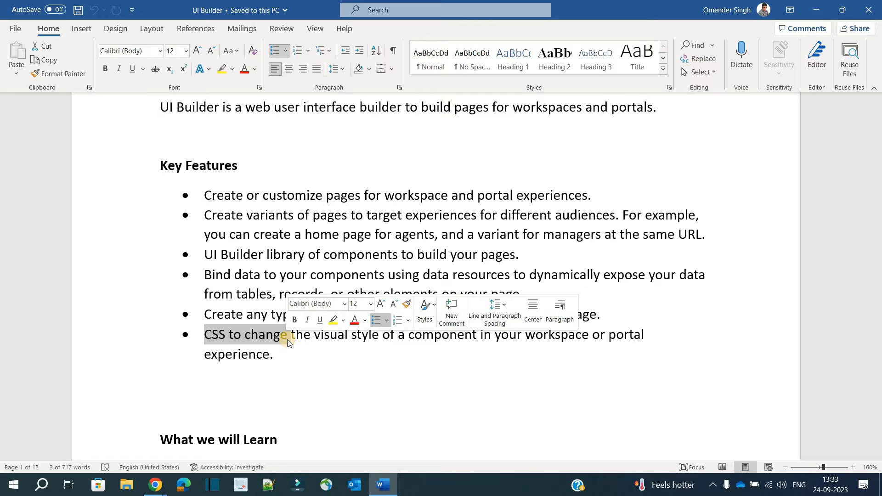
click(261, 349)
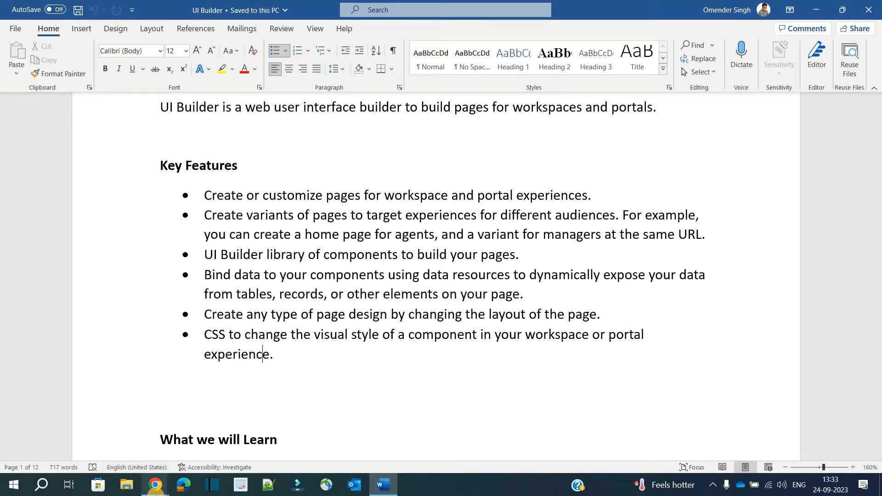
Step: Switch to ServiceNow in Chrome, find "ui builder" in the application navigator, and open UI Builder to browse its experiences list
mouse_move(156, 487)
click(90, 433)
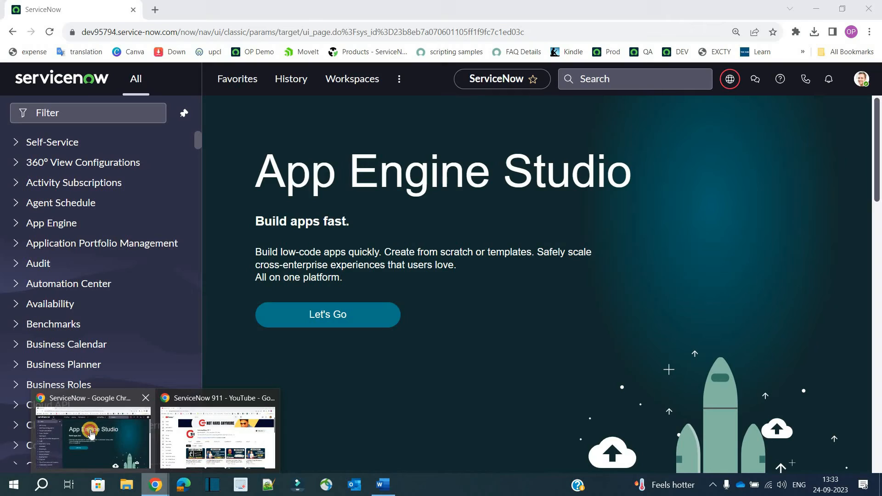
click(110, 118)
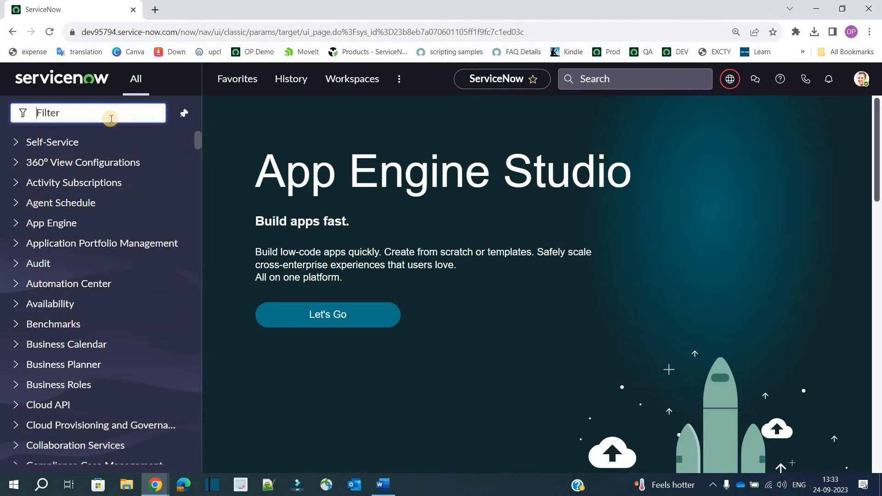
text(ui builder)
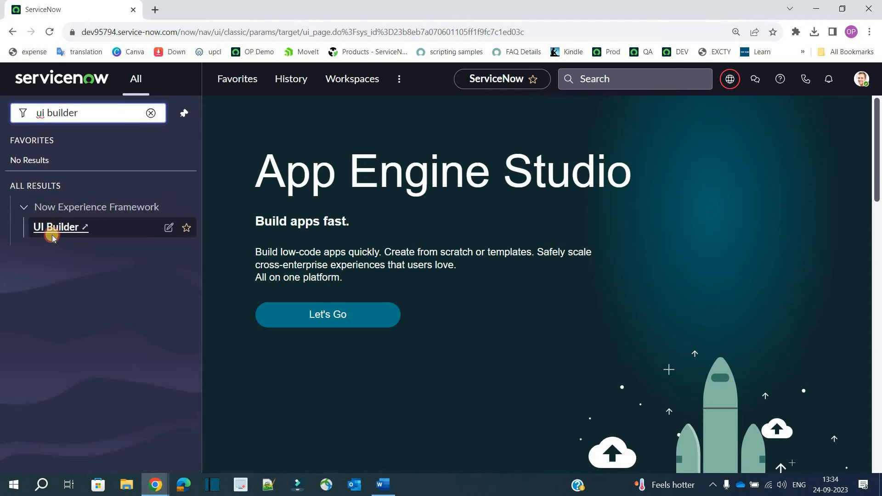
click(47, 229)
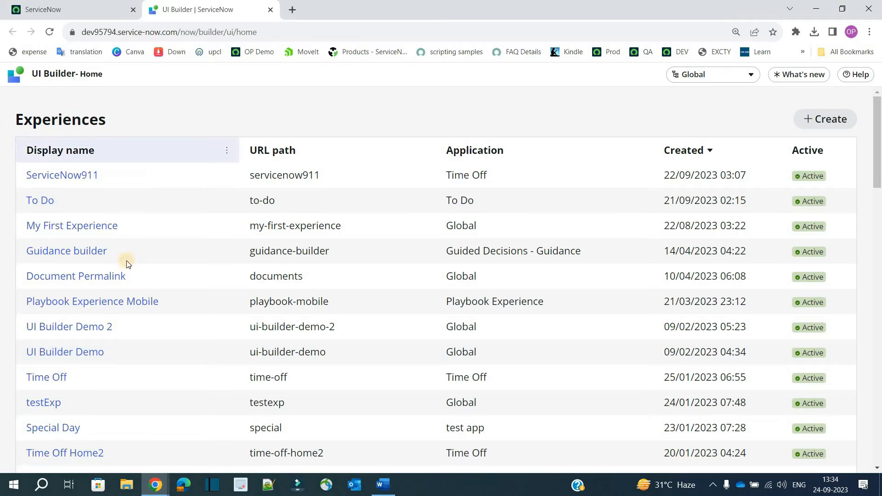
scroll(137, 334, down, 3)
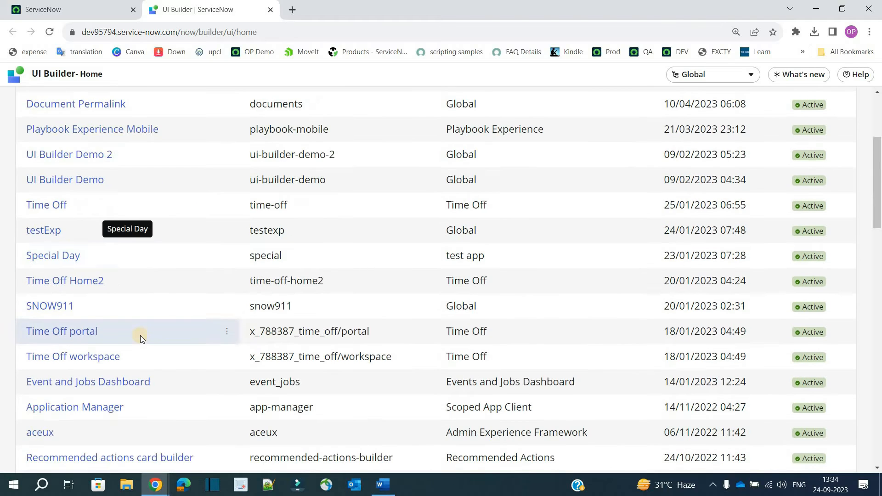
scroll(141, 335, up, 2)
scroll(142, 335, up, 2)
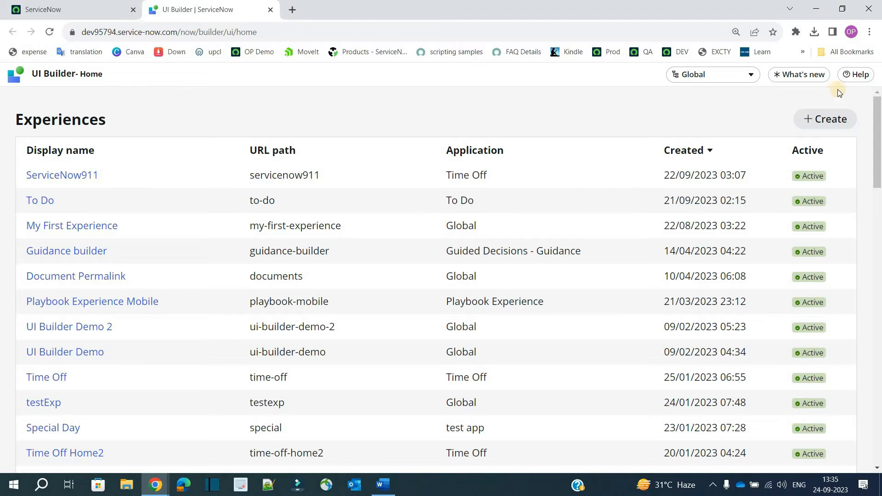
Step: Open the form for creating an experience and examine its name, URL path and URL preview
click(828, 124)
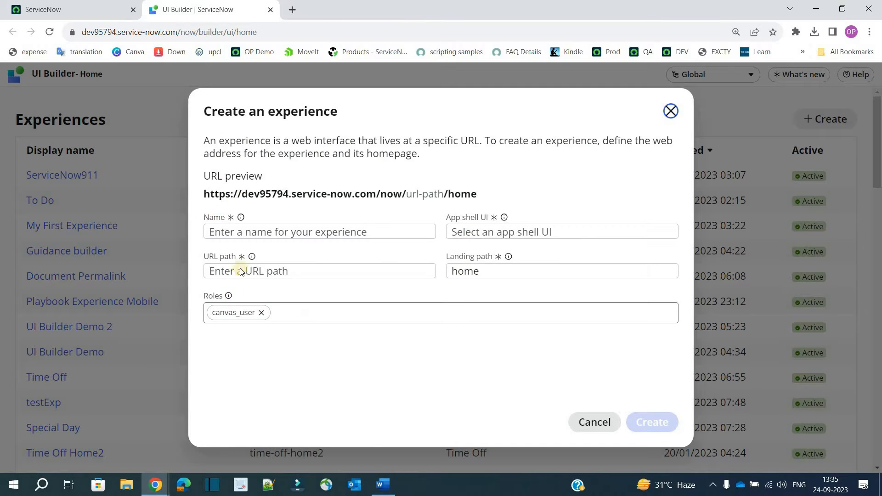
click(260, 231)
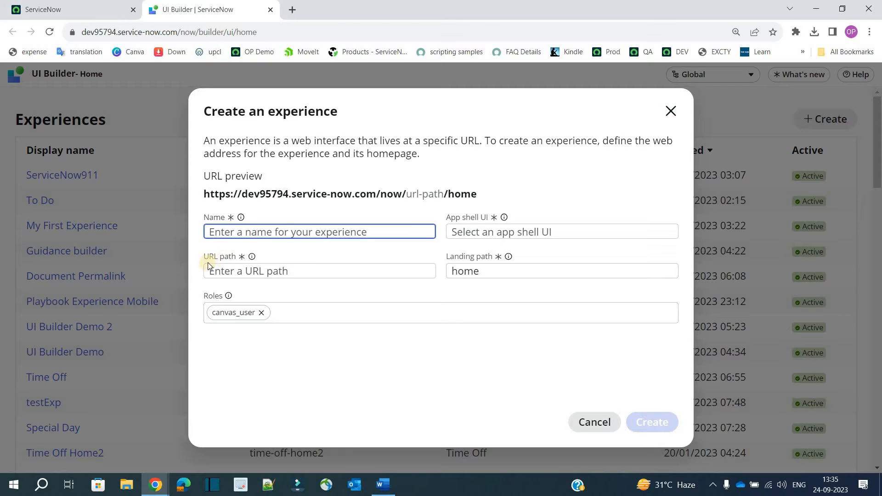
click(243, 275)
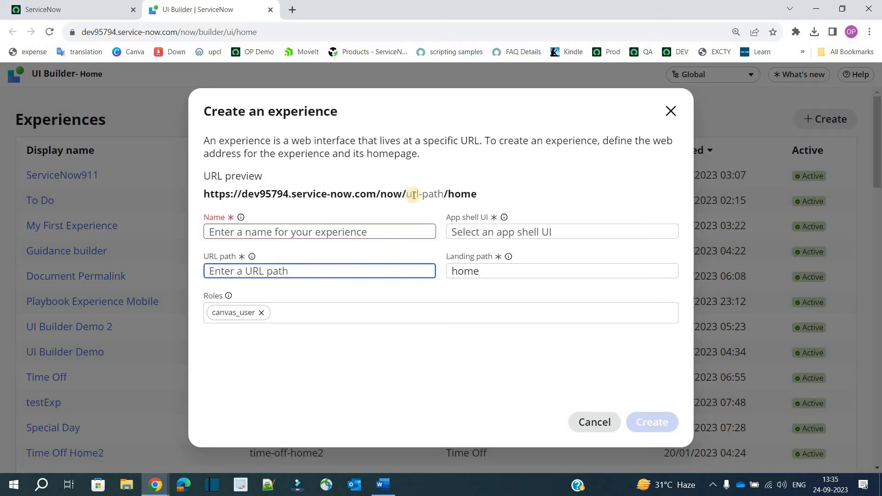
click(439, 193)
double_click(439, 193)
drag(478, 193, 207, 199)
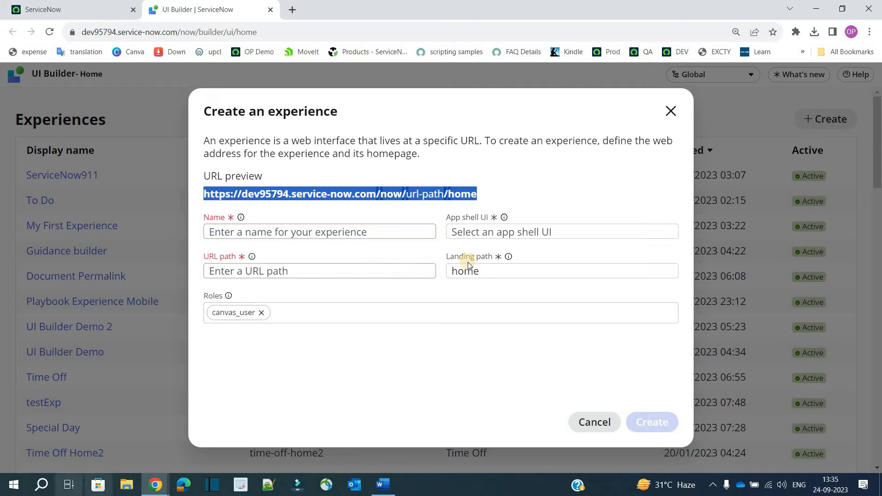
Step: Read the explanation of the App shell UI field and view its available shell options without choosing one
click(504, 217)
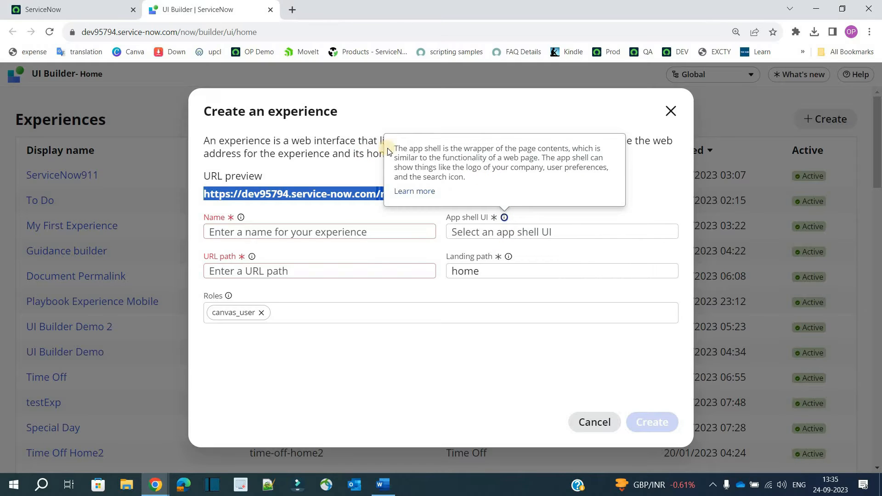
drag(394, 148, 562, 152)
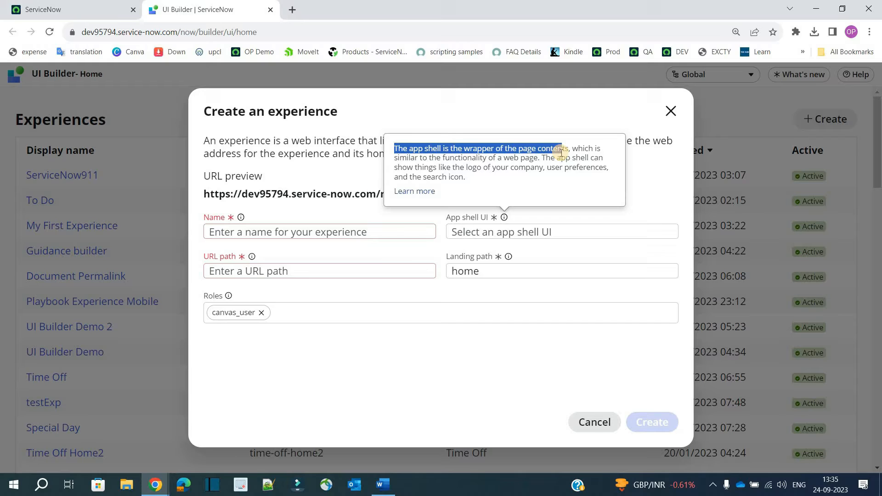
click(573, 232)
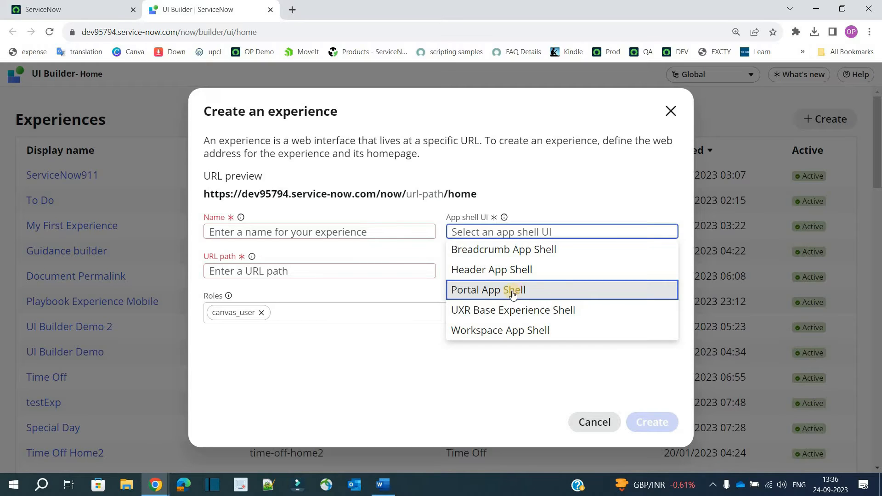
click(534, 195)
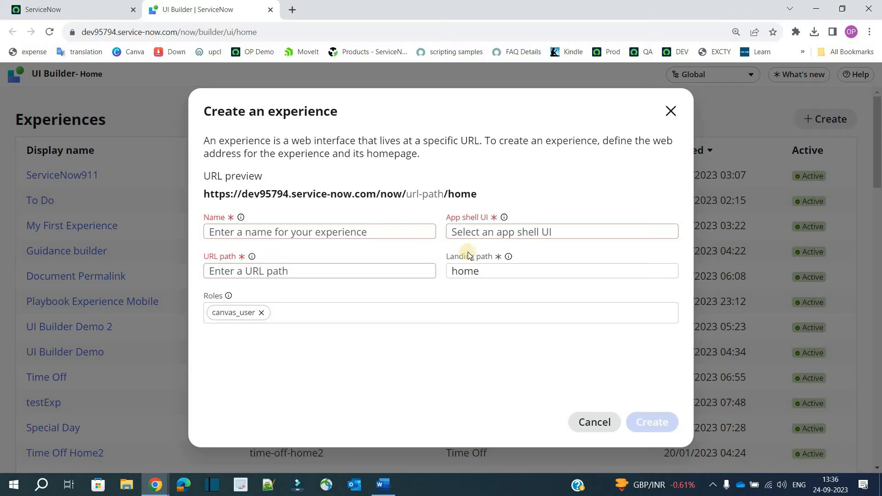
Step: Examine the landing path and roles fields, and close the experience form without creating anything
mouse_move(508, 256)
drag(466, 188, 582, 188)
mouse_move(498, 204)
mouse_down()
mouse_move(488, 206)
mouse_move(499, 198)
mouse_up()
double_click(504, 268)
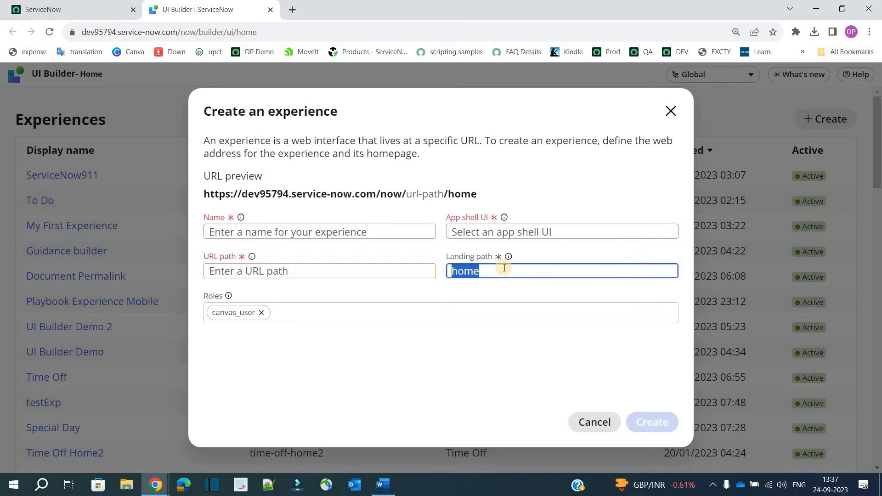
double_click(211, 297)
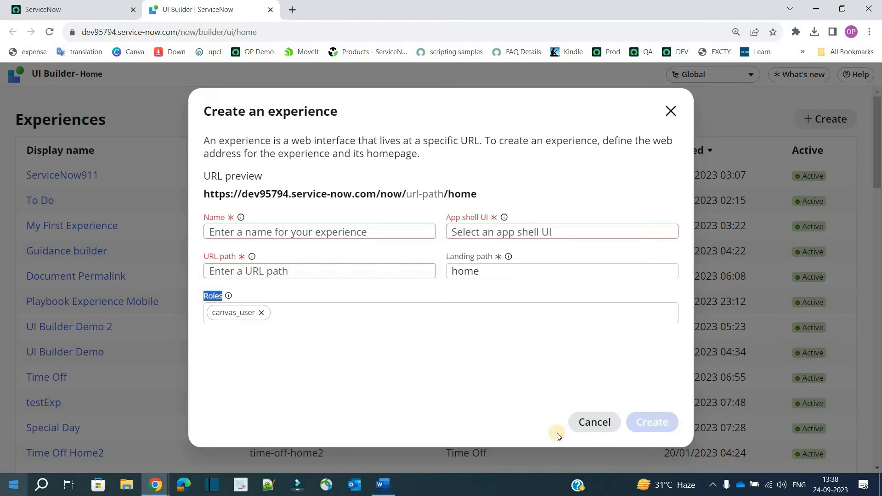
click(597, 423)
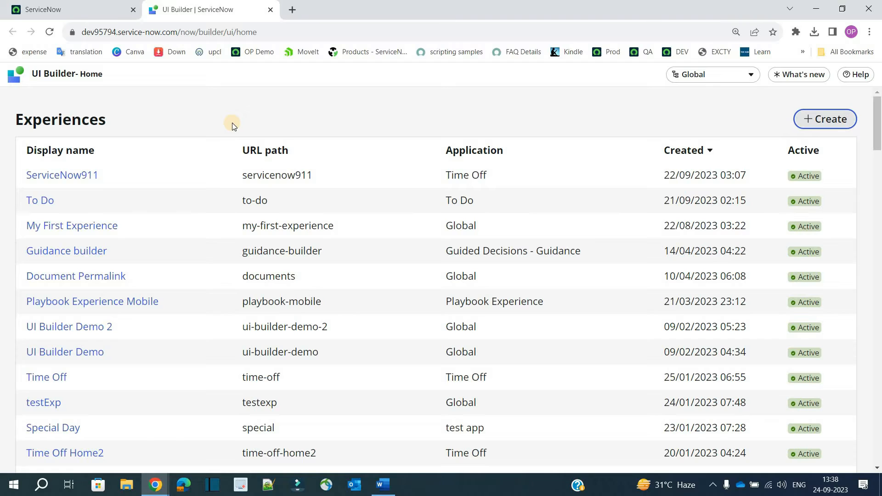
Step: Open the My First Experience entry and review its URL path and application scope details
click(102, 230)
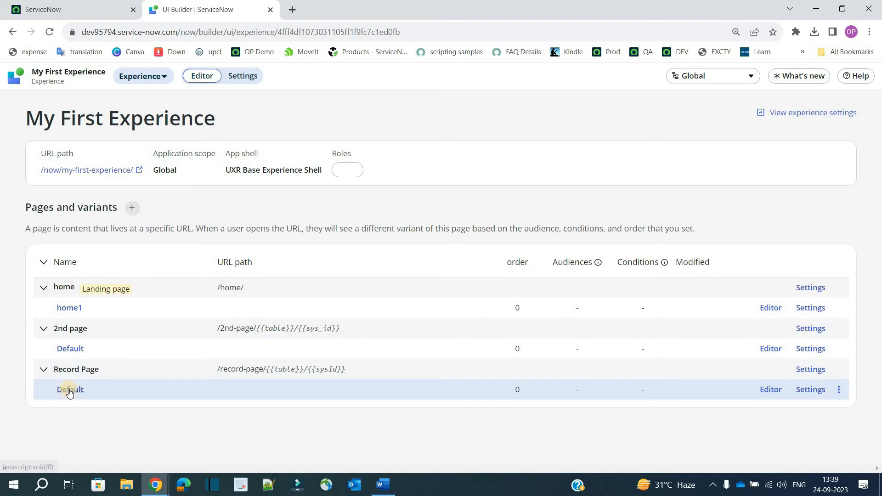
drag(47, 152, 153, 150)
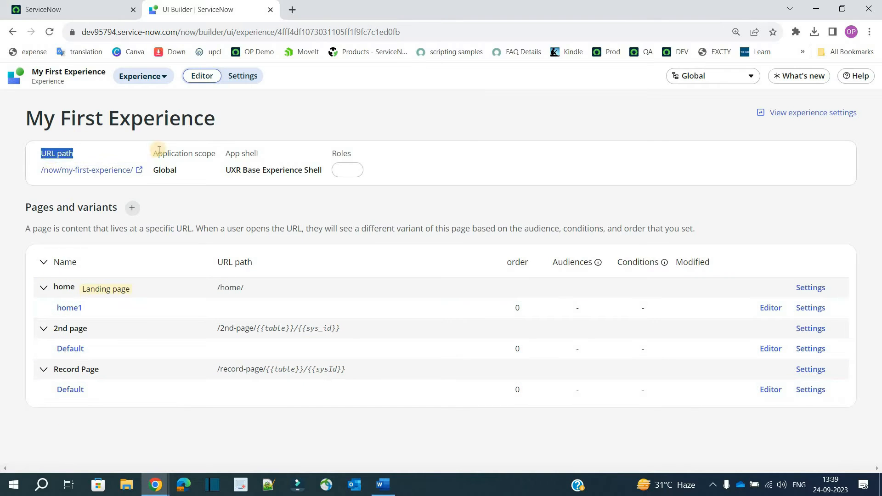
click(160, 153)
triple_click(161, 153)
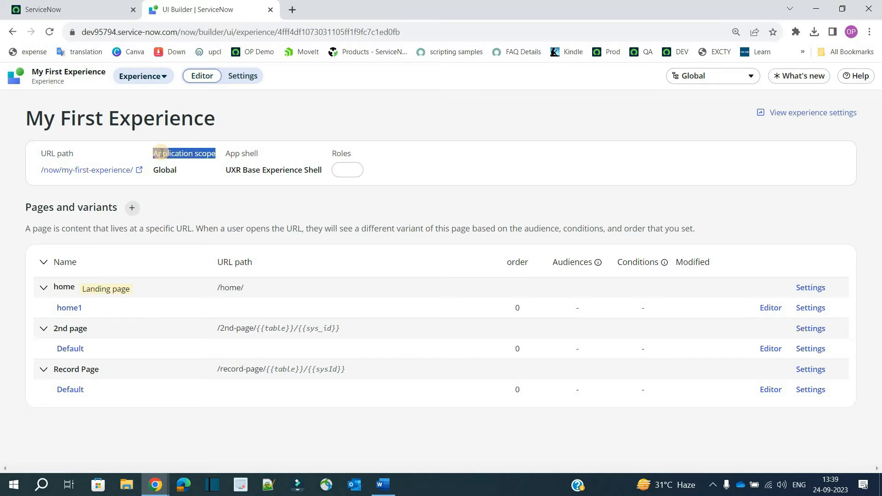
Step: Review the experience's app shell detail and view the list of its items that can be opened for editing
double_click(247, 153)
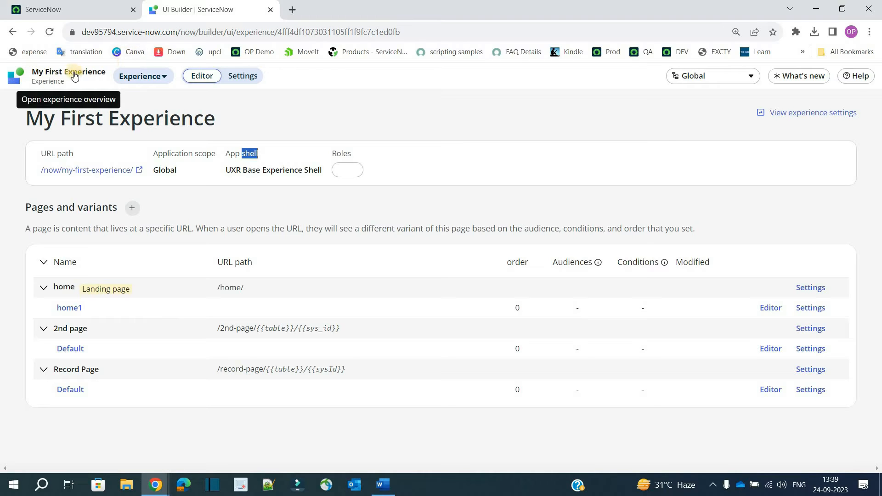
click(144, 77)
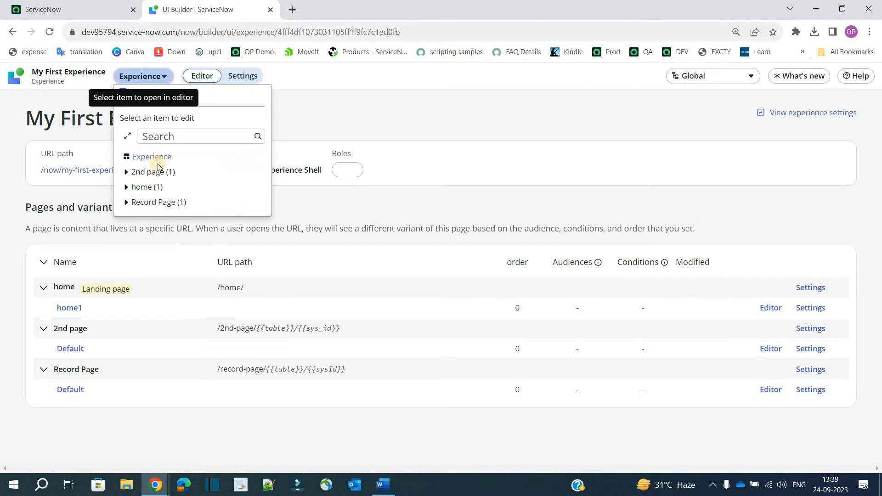
click(307, 111)
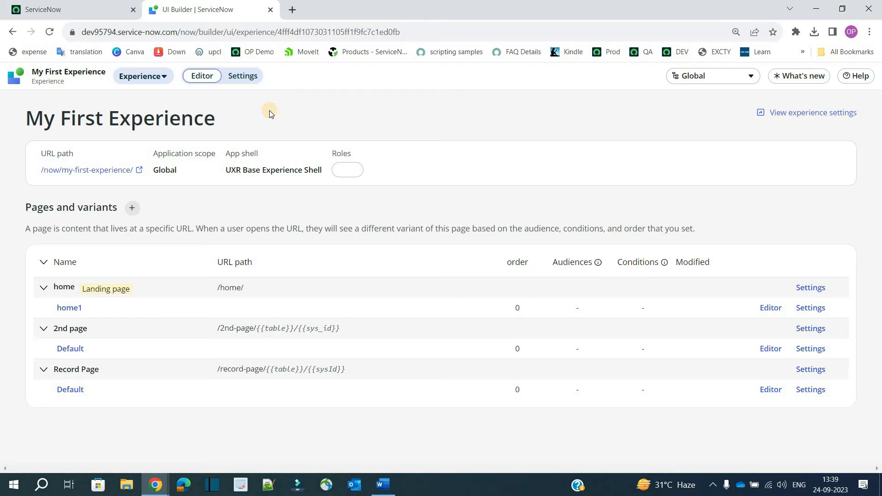
Step: Open the experience's settings and examine its title, URL path and landing path options without changing them
click(243, 78)
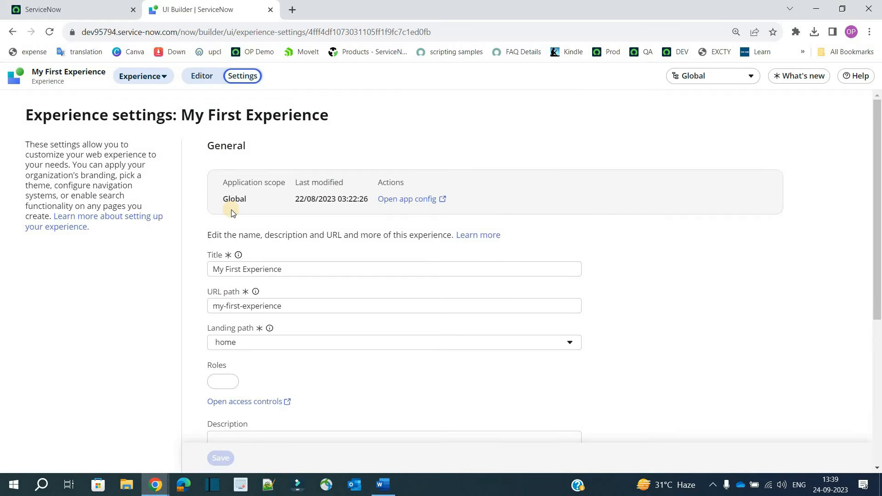
scroll(278, 166, down, 2)
triple_click(295, 156)
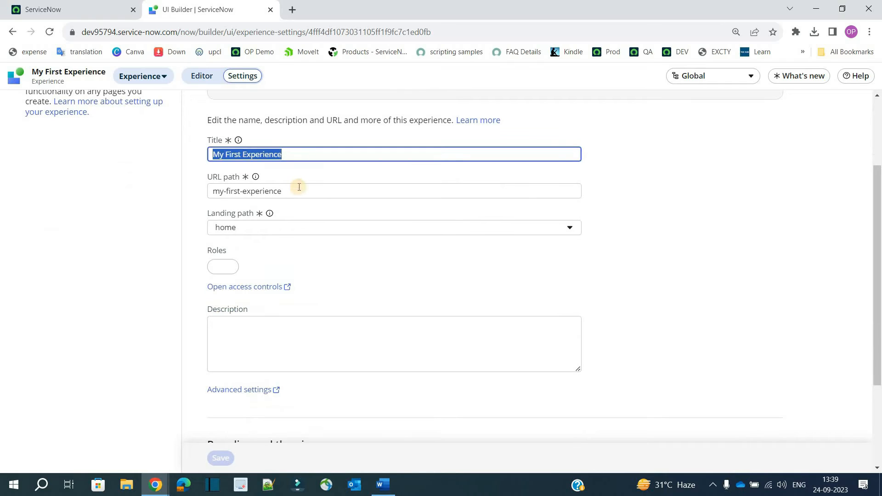
triple_click(299, 189)
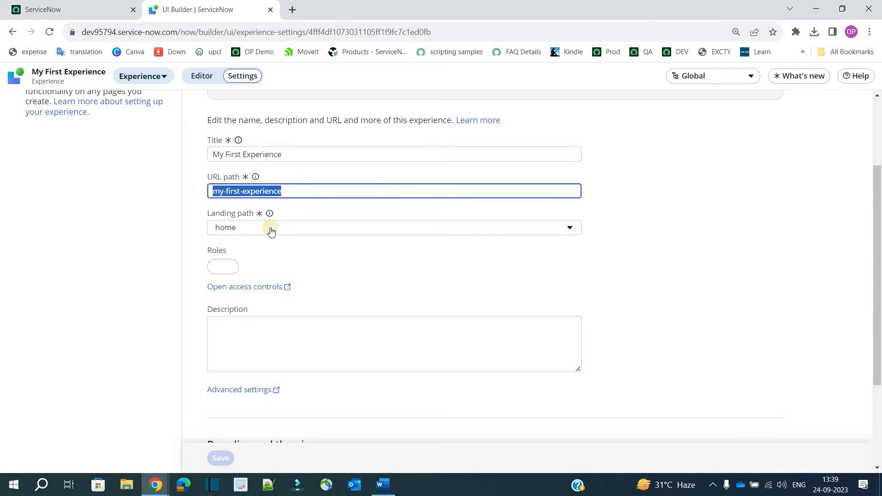
click(271, 228)
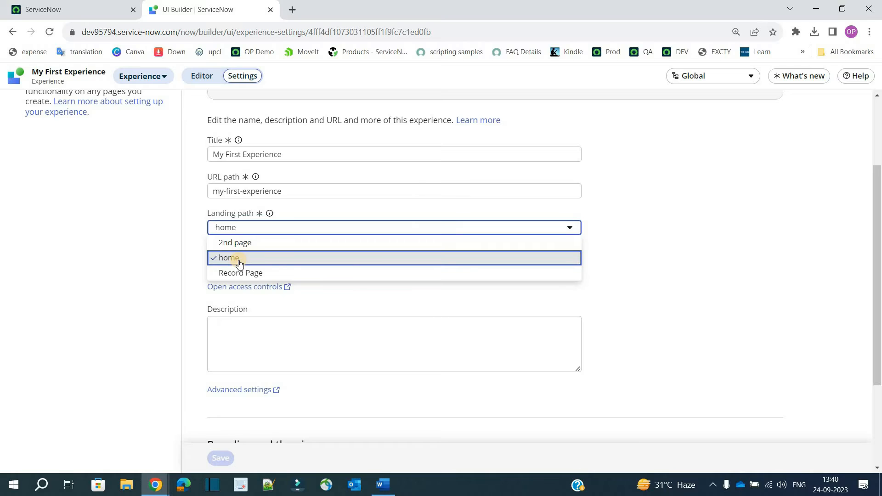
click(175, 301)
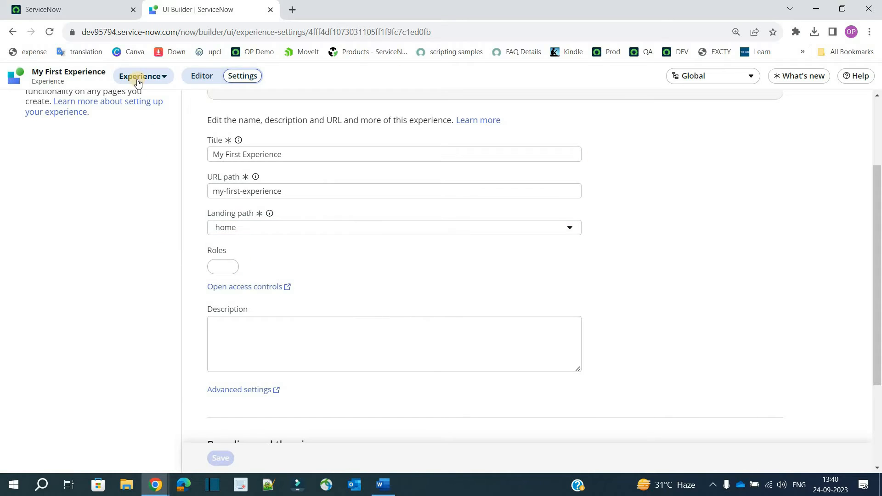
Step: Return to the experience overview and review the pages and variants, including the home landing page and its URL path
click(199, 76)
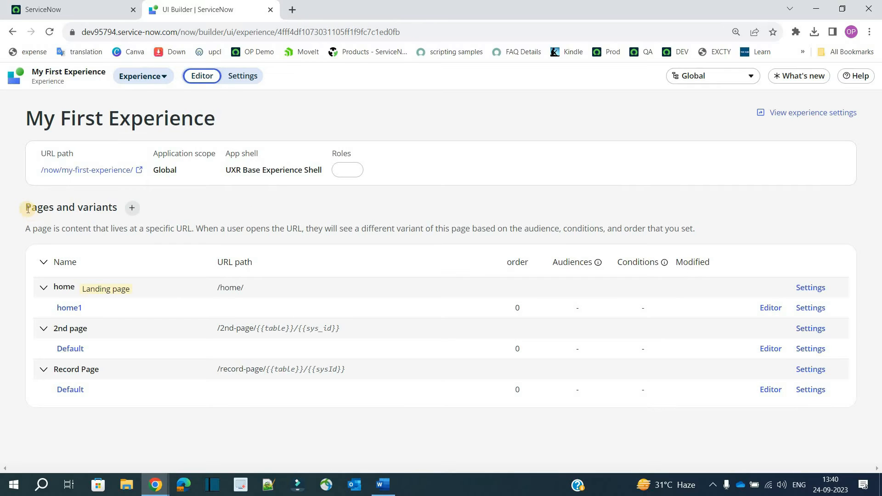
drag(26, 209, 118, 207)
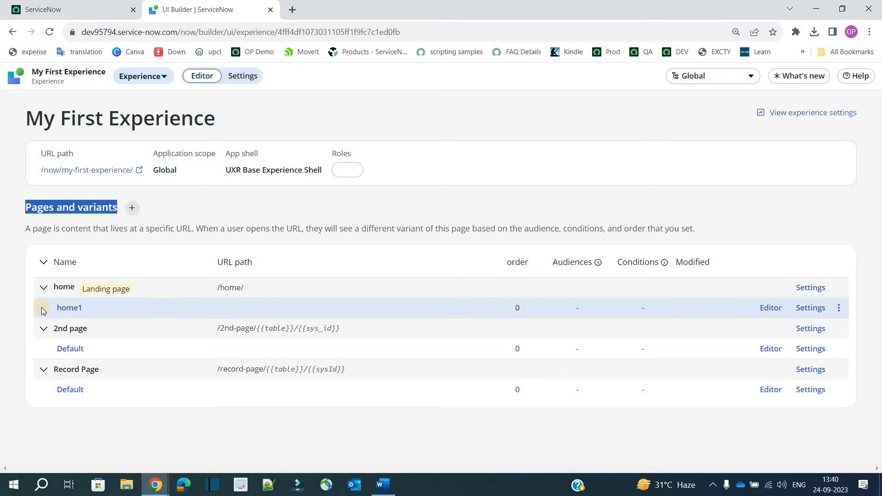
drag(154, 289, 70, 292)
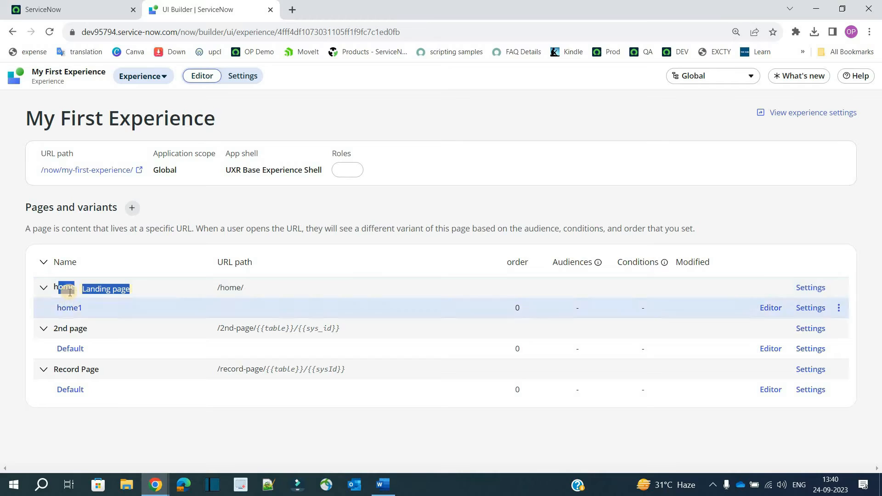
click(131, 288)
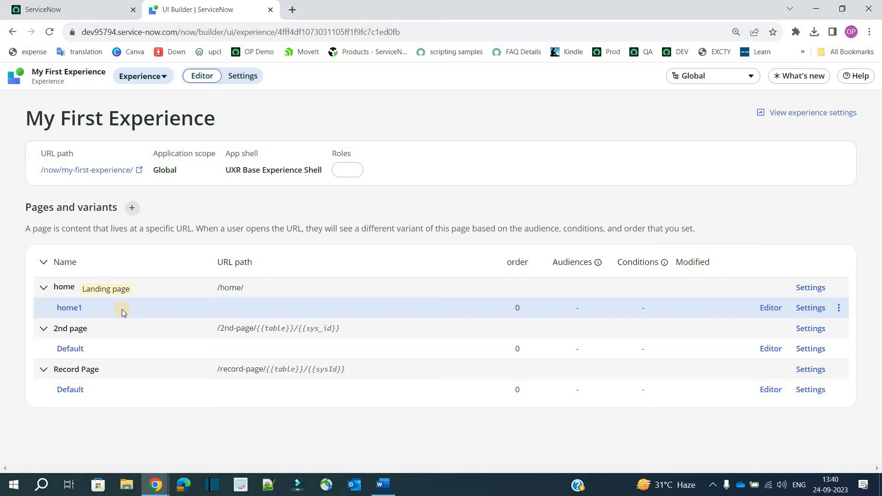
drag(216, 287, 348, 284)
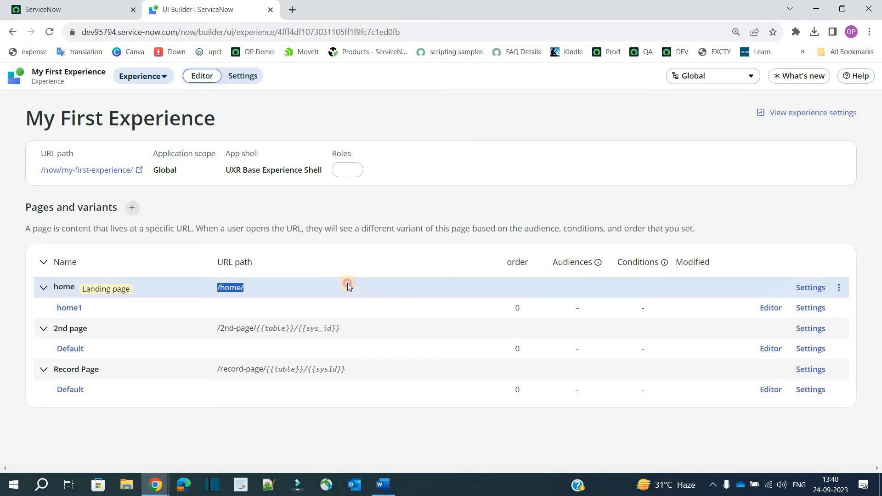
click(118, 299)
Step: Open the home page's settings, examine its page name, URL path and page parameters, and go back to the overview
click(817, 289)
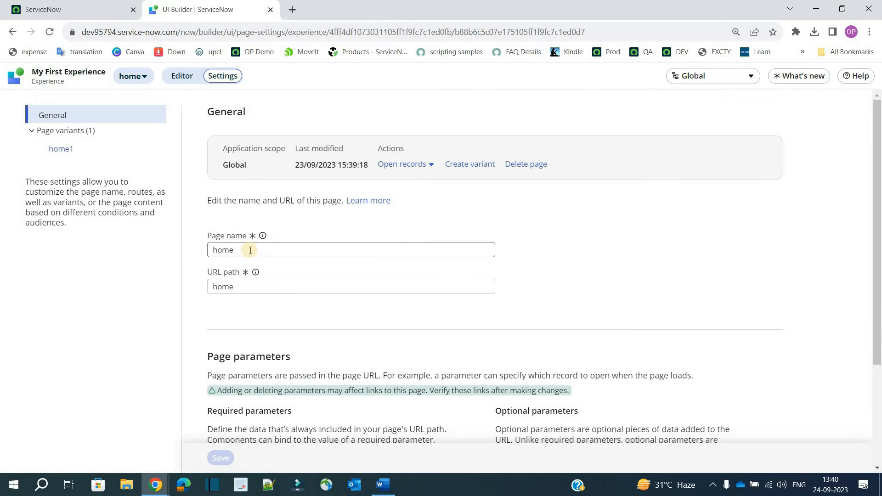
double_click(248, 249)
double_click(256, 289)
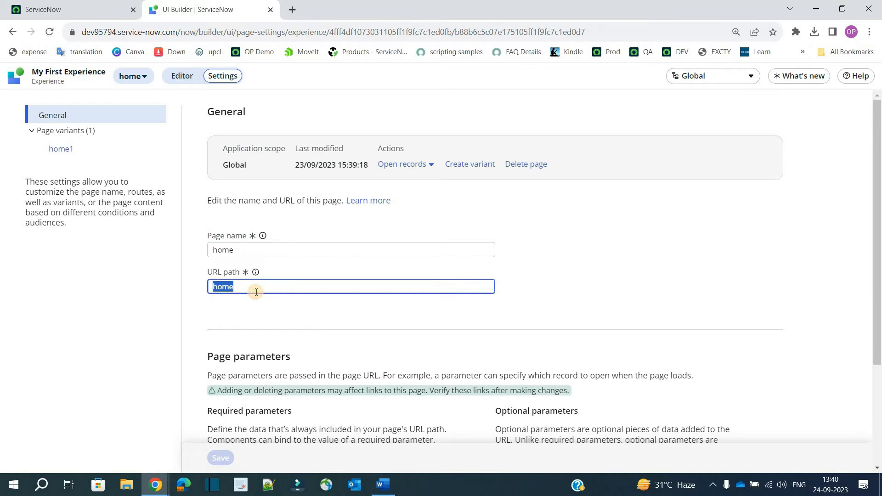
scroll(213, 276, down, 3)
drag(207, 213, 292, 220)
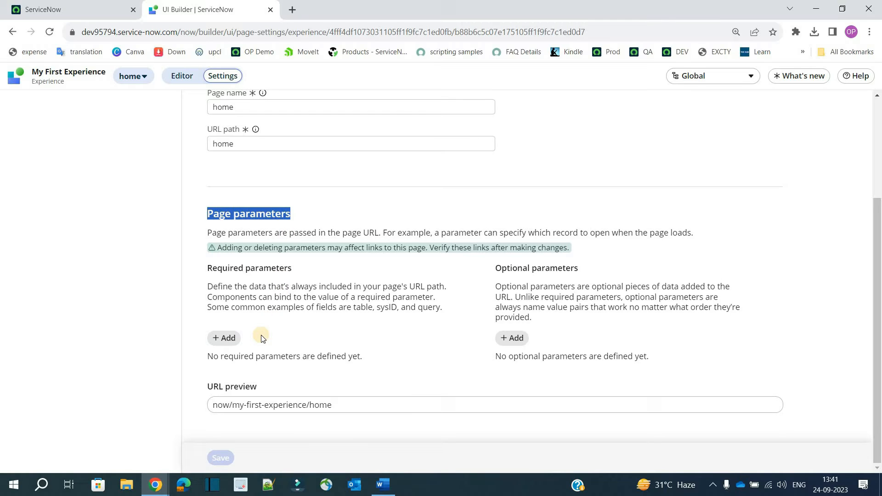
click(12, 31)
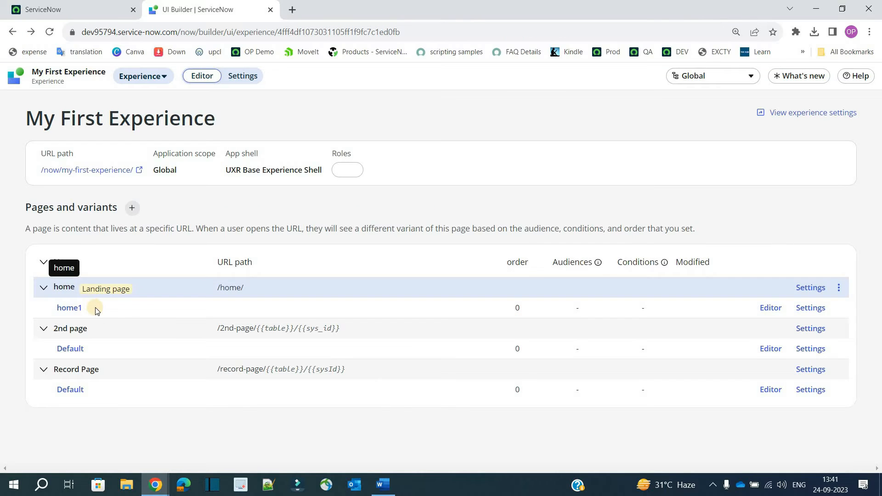
Step: Review the home1 variant's order, audiences and conditions, and look through its settings before going back to the overview
double_click(62, 313)
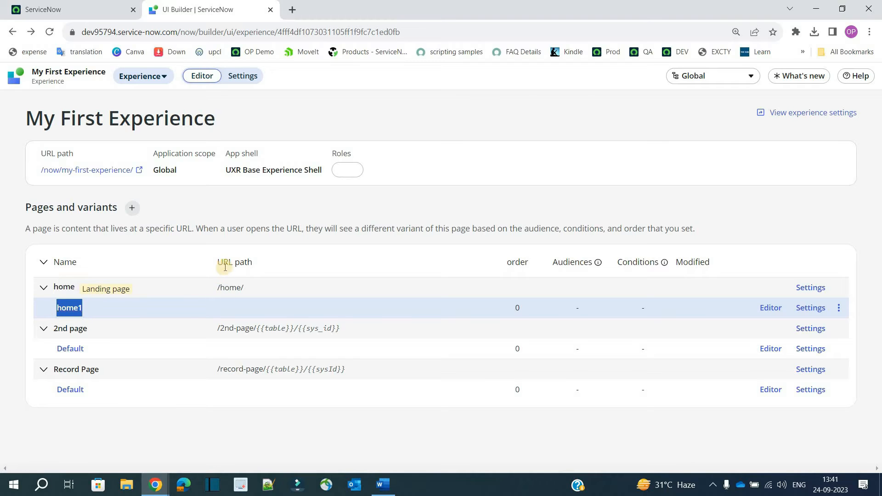
triple_click(263, 263)
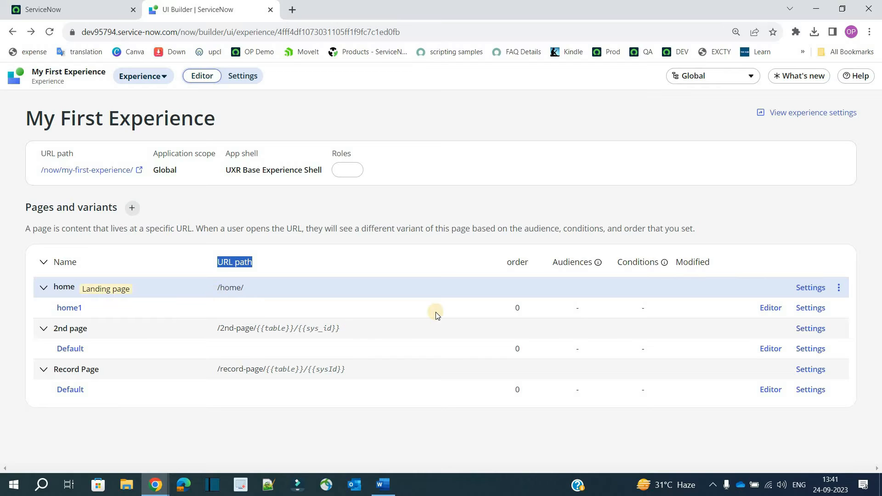
click(504, 310)
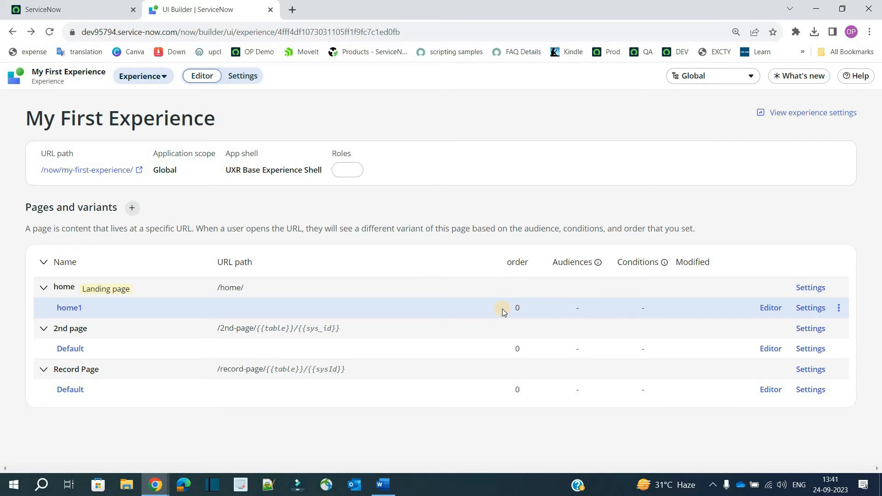
drag(513, 309, 527, 311)
click(582, 308)
click(629, 314)
click(819, 310)
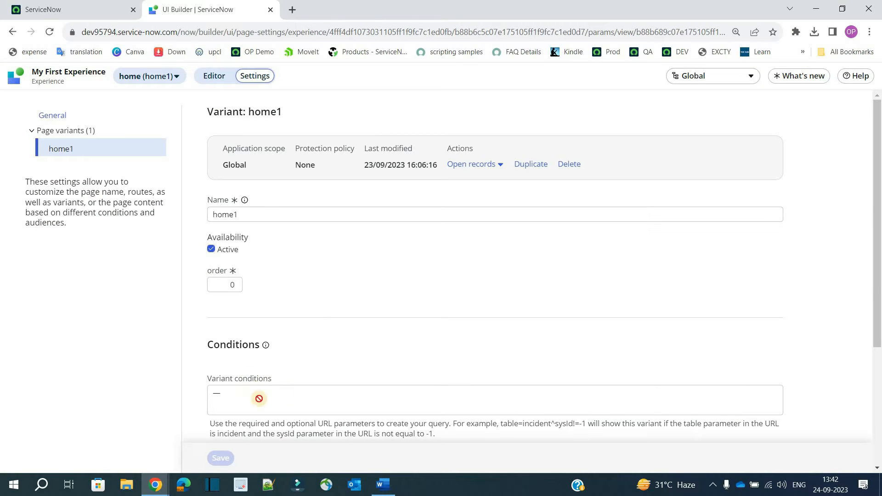
click(12, 33)
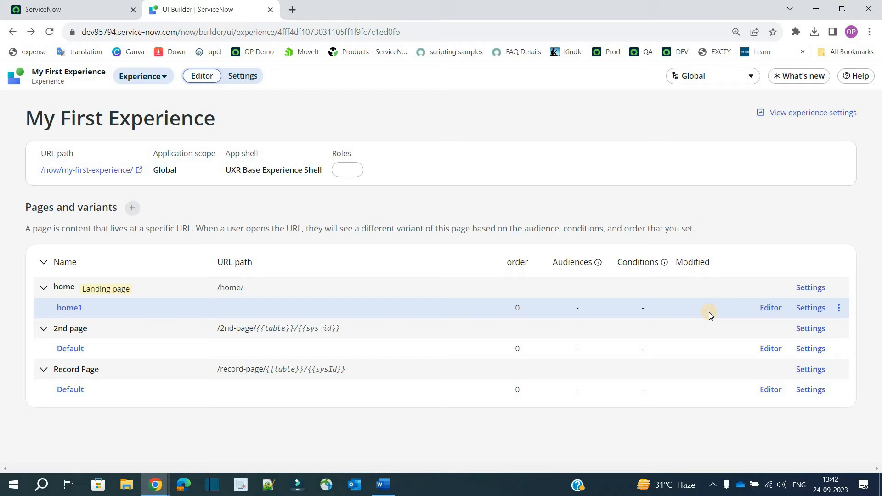
Step: Open the home1 variant in the page editor and inspect the Body and Column layout 1 elements
click(771, 308)
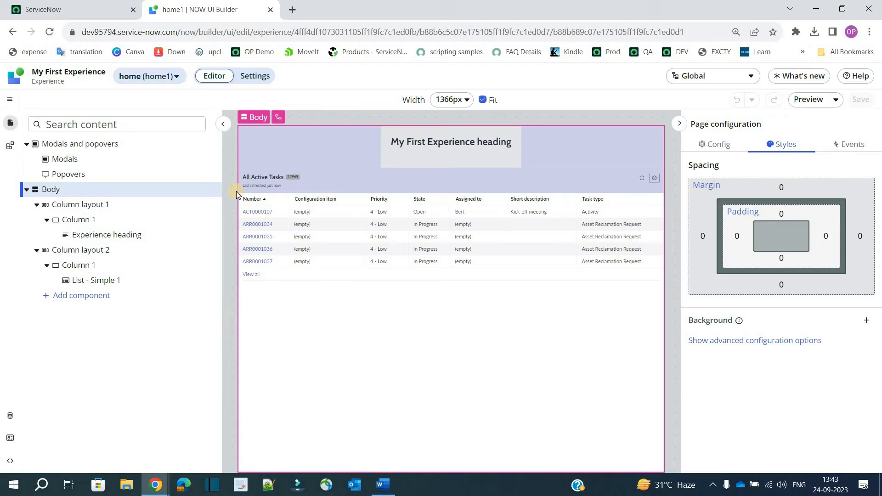
click(103, 189)
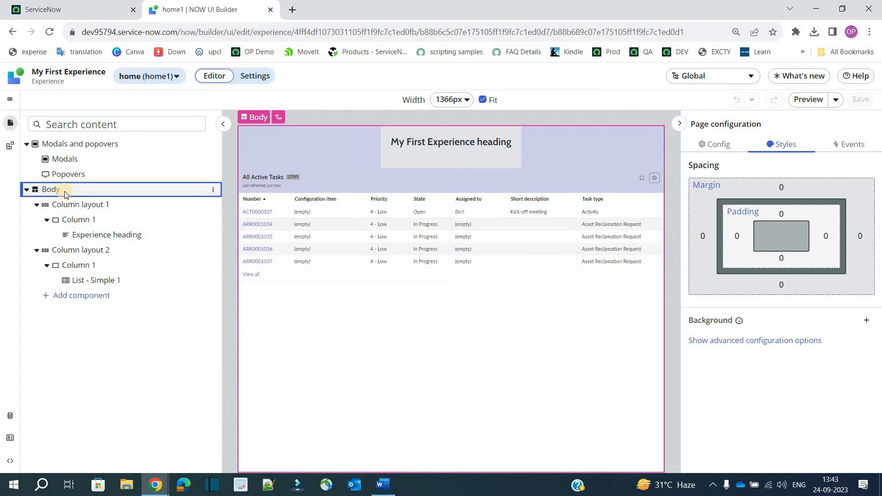
click(89, 208)
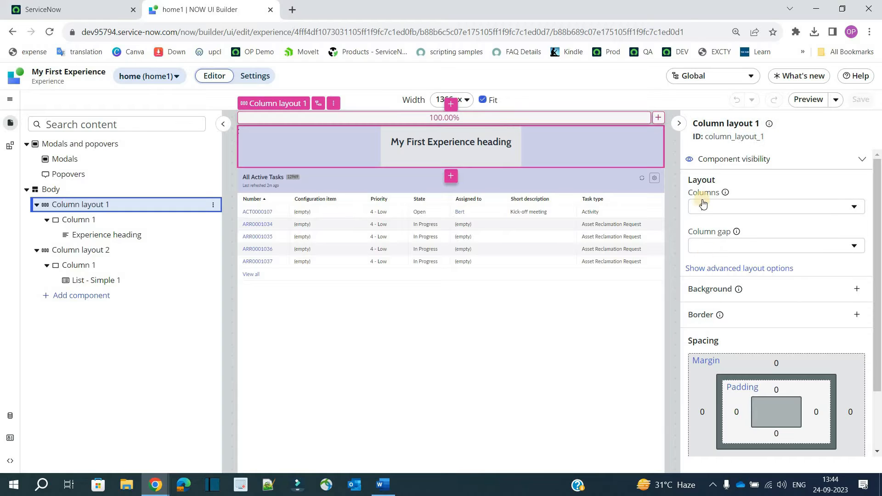
Step: Examine Column layout 1's component label and component ID without applying changes, and inspect the Column 1 inside it
click(770, 124)
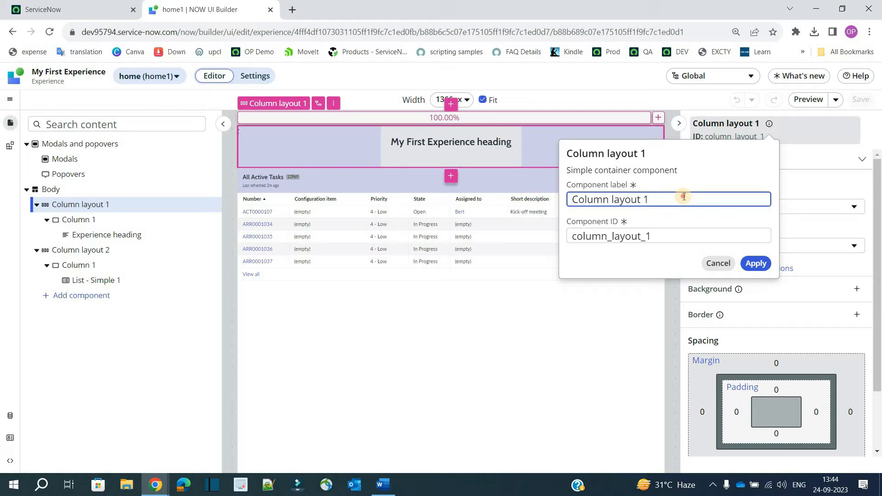
triple_click(684, 197)
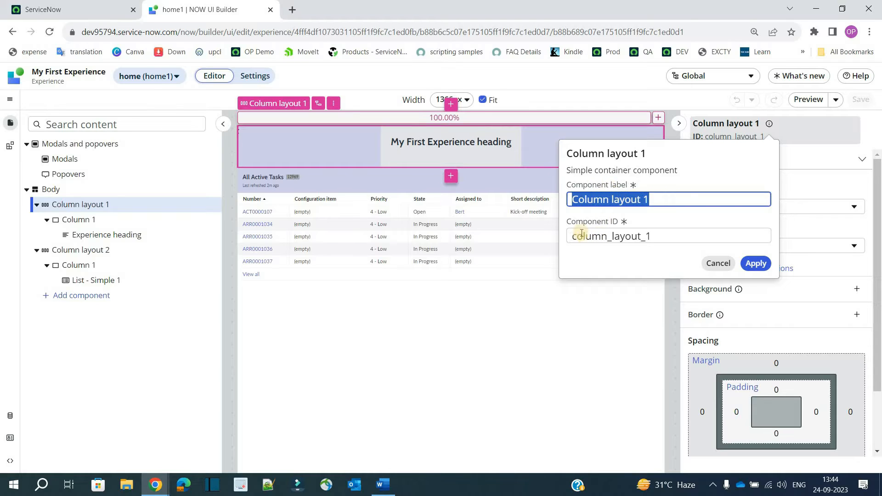
click(770, 125)
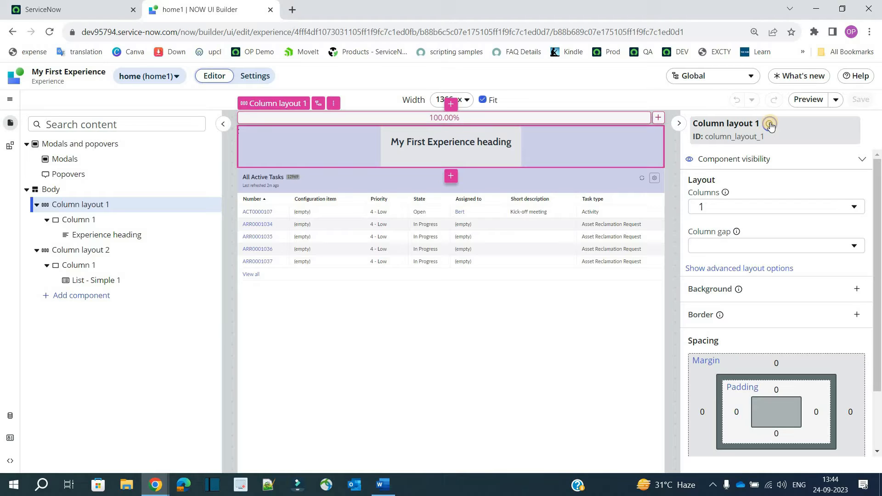
click(770, 125)
double_click(681, 236)
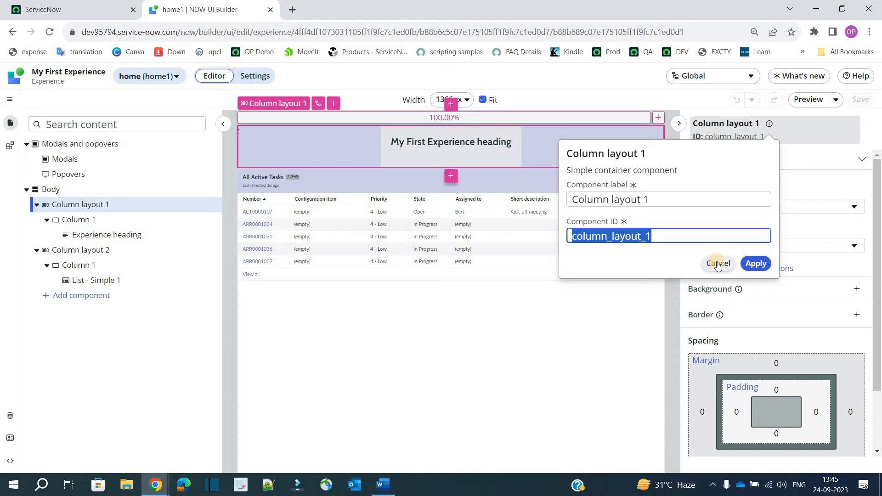
click(568, 133)
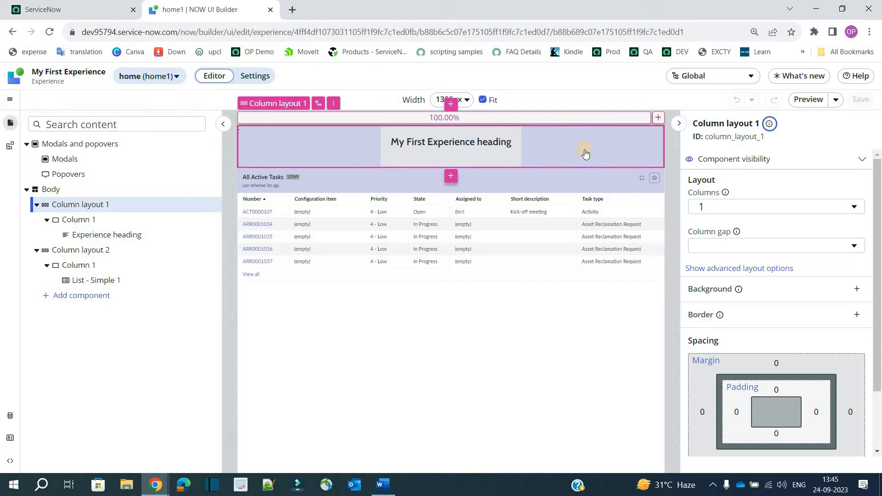
click(90, 220)
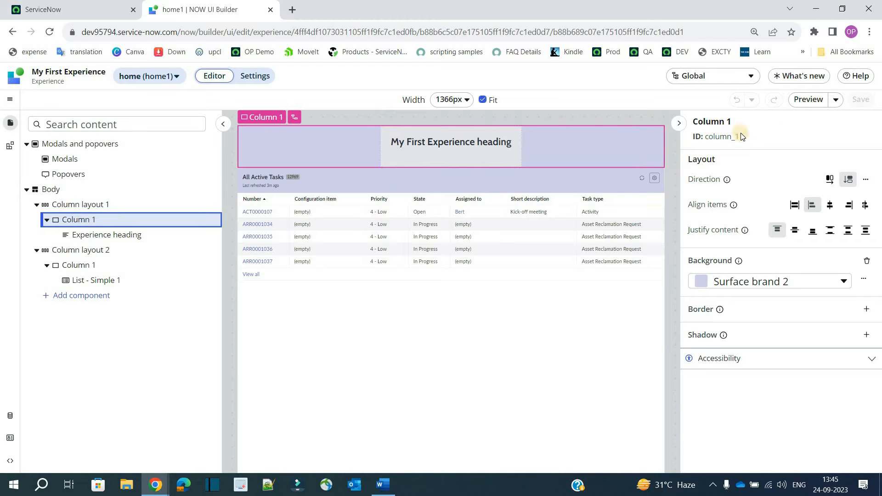
Step: Try the Header-secondary style on the Experience heading component and set it back to Header-primary
click(104, 238)
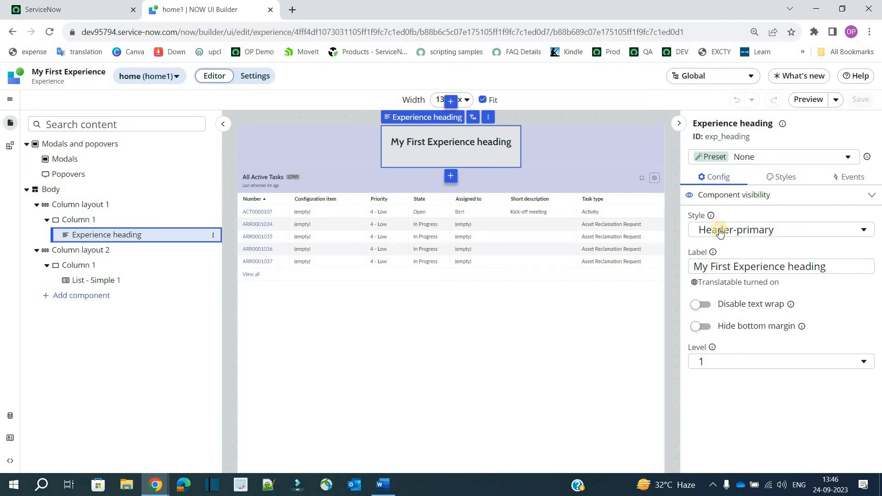
click(736, 233)
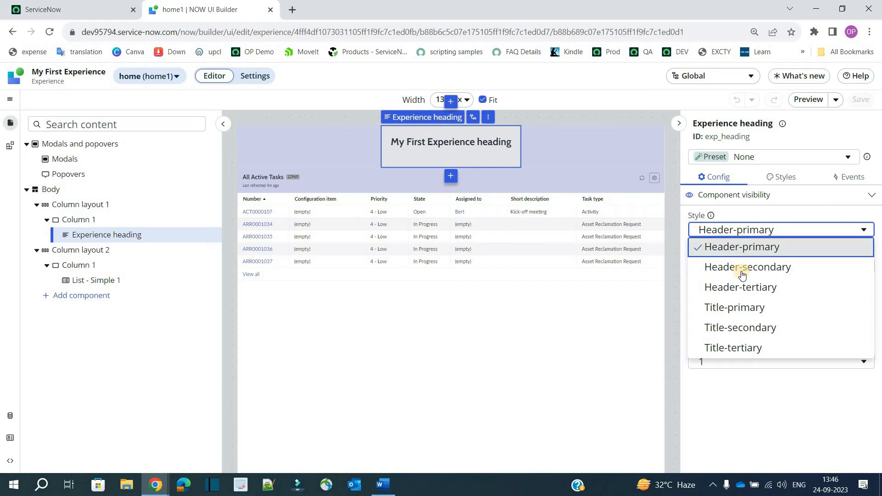
click(743, 269)
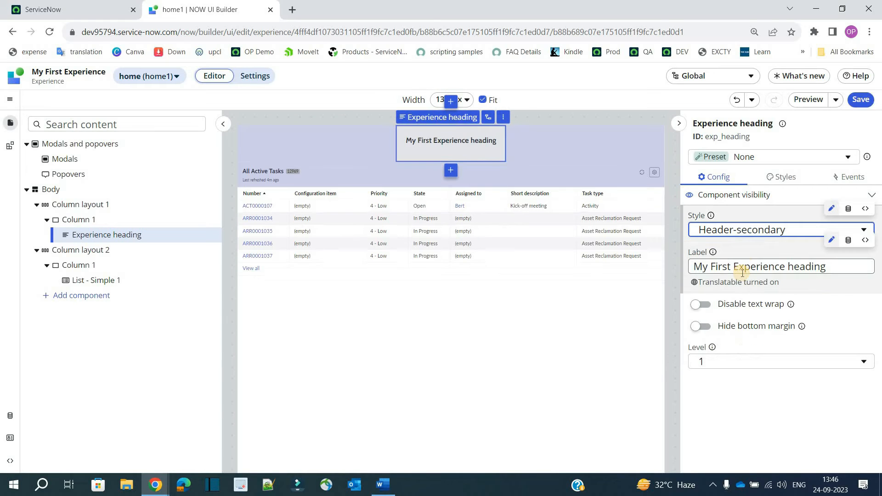
click(742, 233)
click(745, 290)
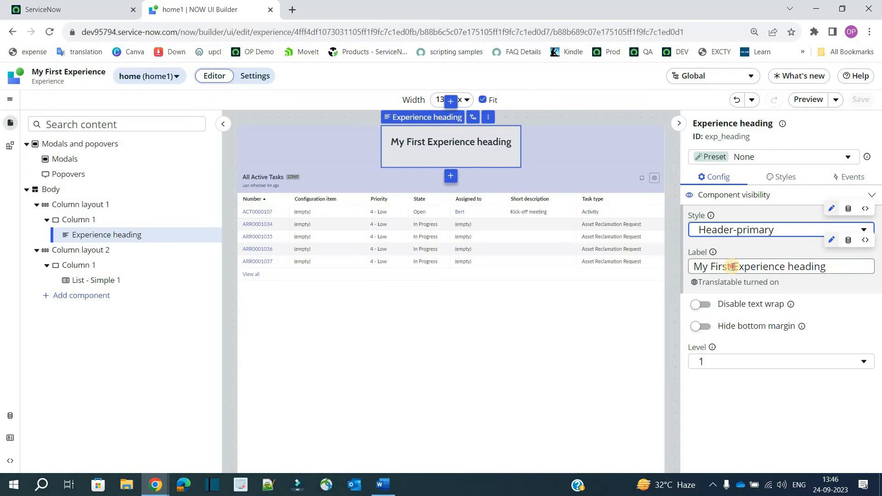
Step: Shorten the Experience heading's label to "My First Experience"
triple_click(732, 267)
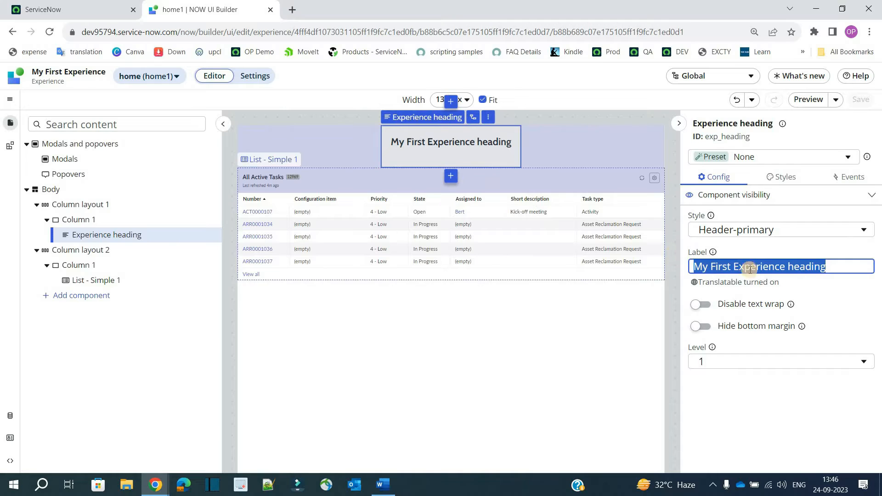
double_click(800, 272)
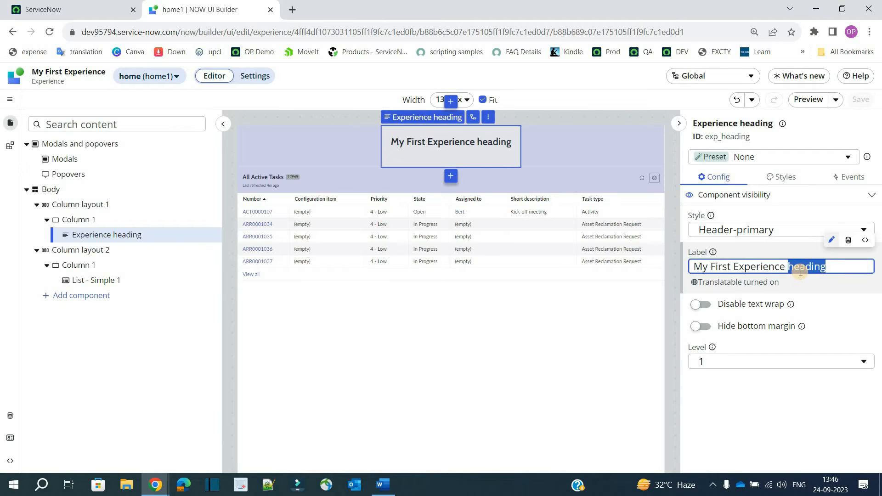
key(BackSpace)
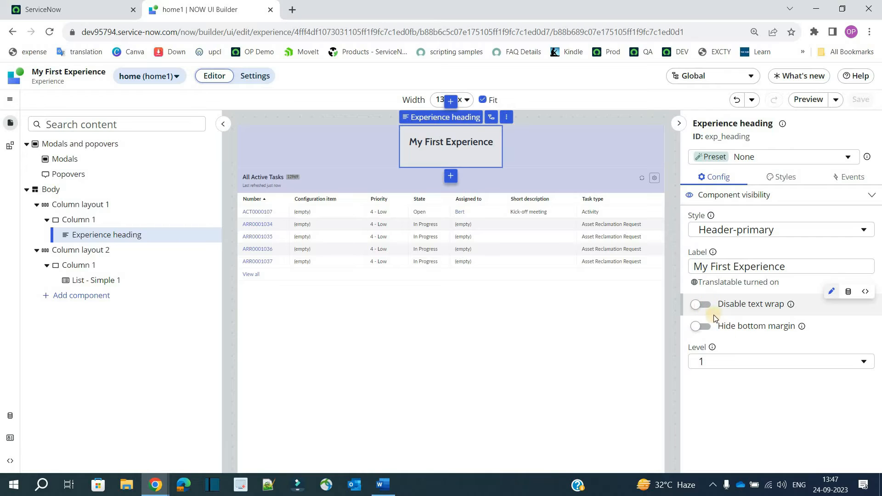
Step: Set the Experience heading's bottom padding to L in its style settings
click(784, 179)
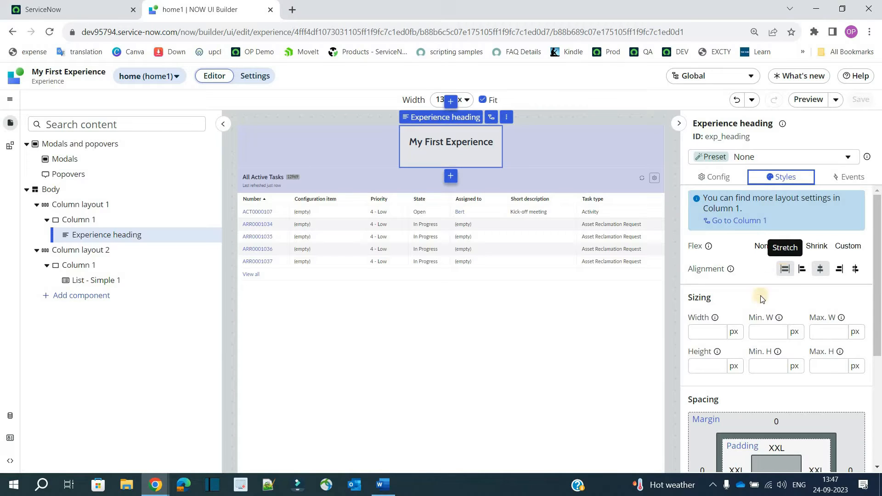
scroll(745, 294, down, 3)
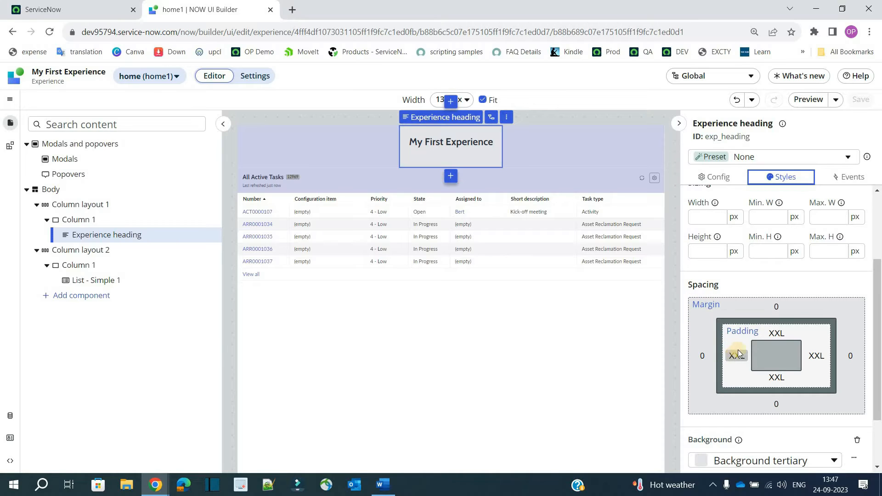
click(774, 379)
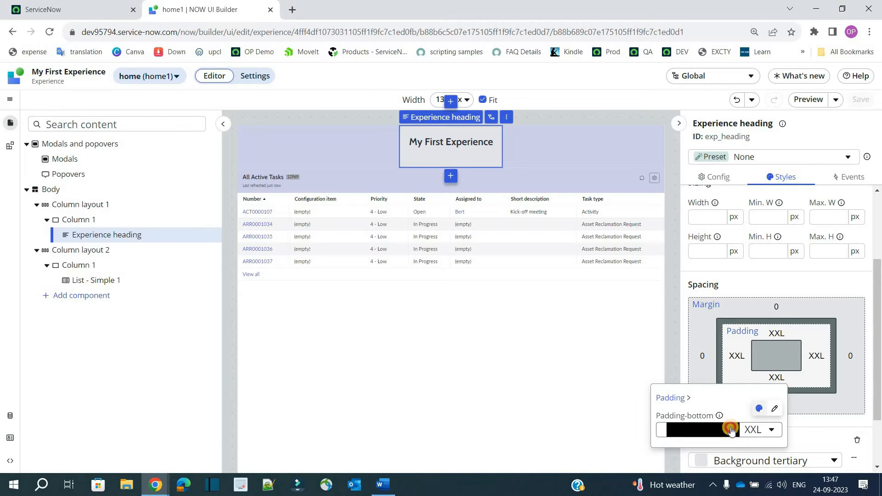
click(731, 429)
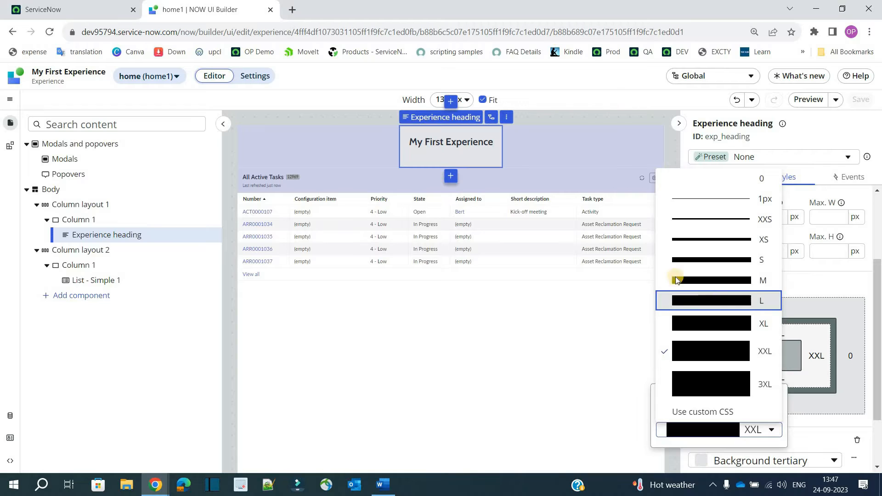
click(678, 300)
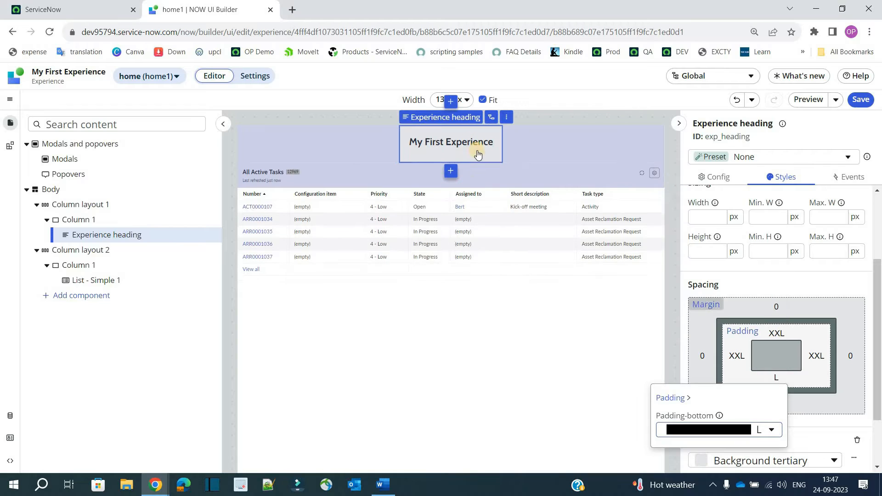
click(764, 281)
Step: Change the Experience heading's background colour to Surface brand 3
scroll(753, 349, down, 2)
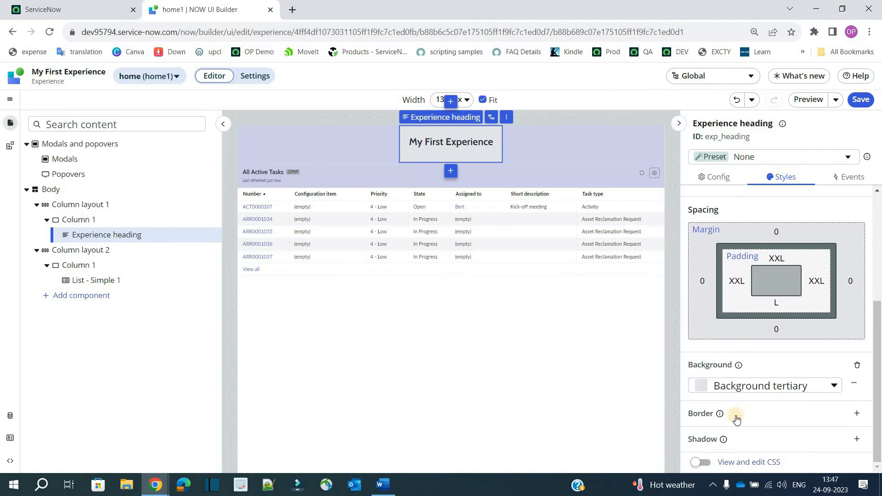
click(774, 386)
click(762, 333)
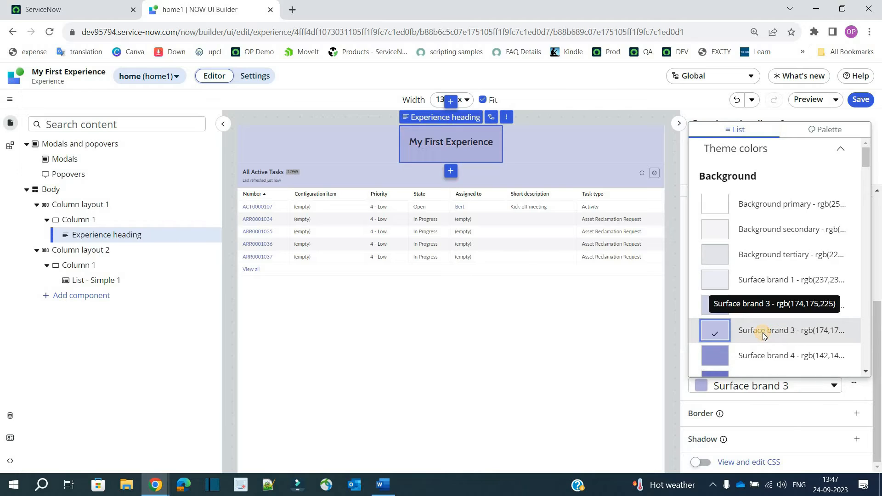
click(600, 142)
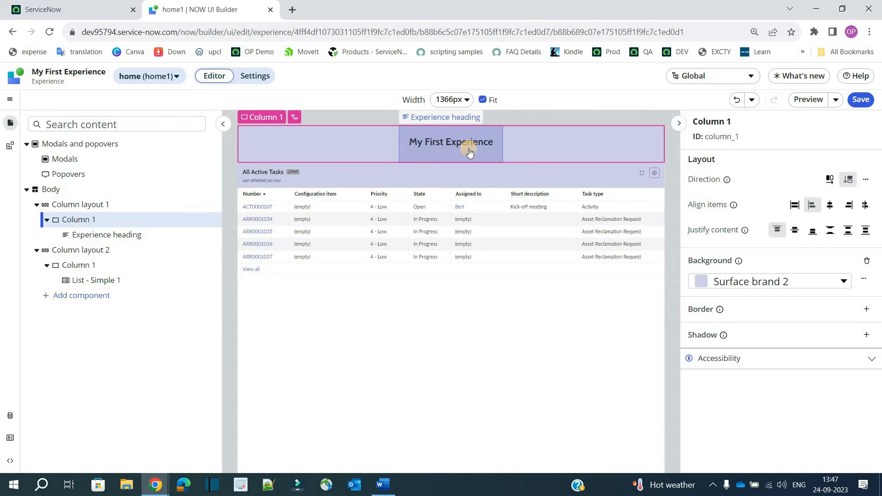
Step: Check the Experience heading's events and browse its available presets without applying one
click(469, 151)
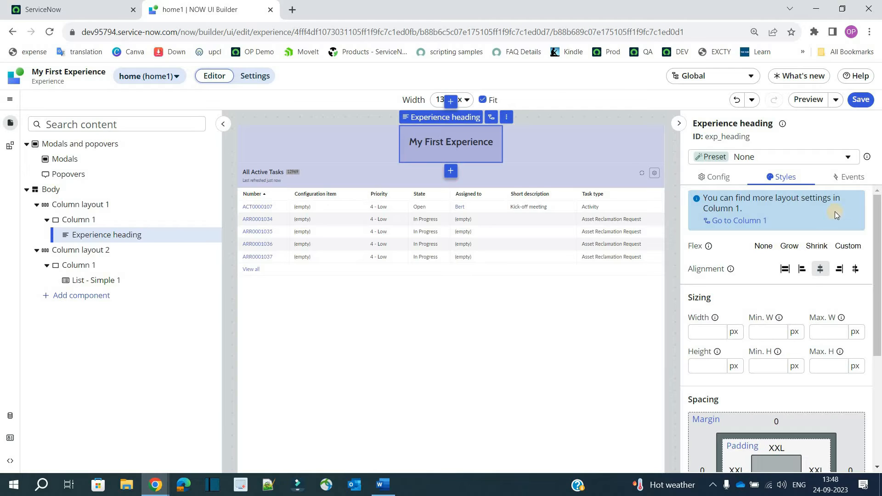
click(851, 183)
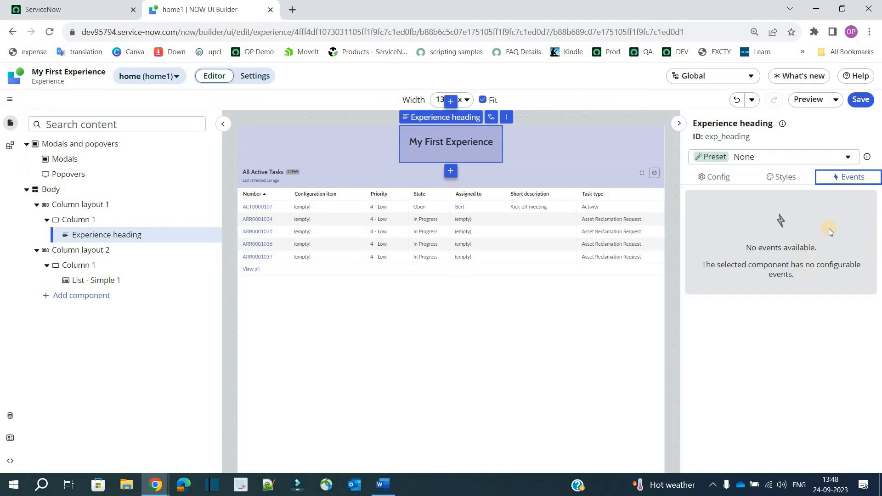
click(828, 157)
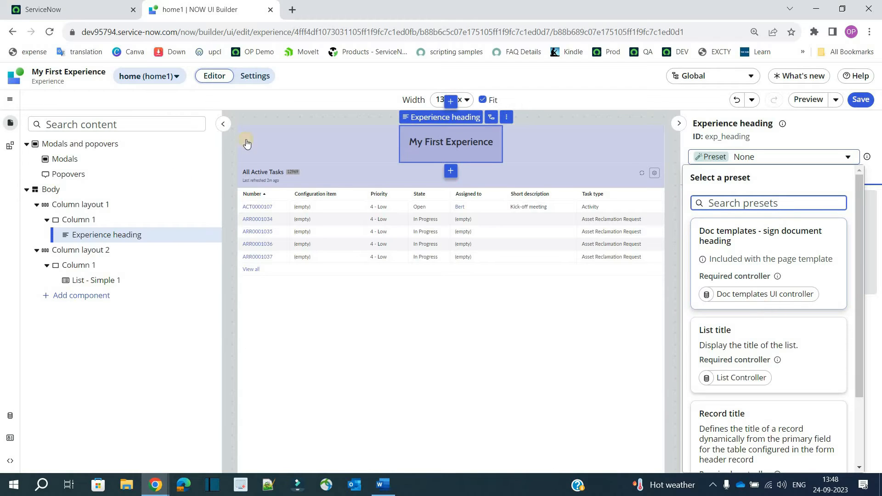
click(429, 157)
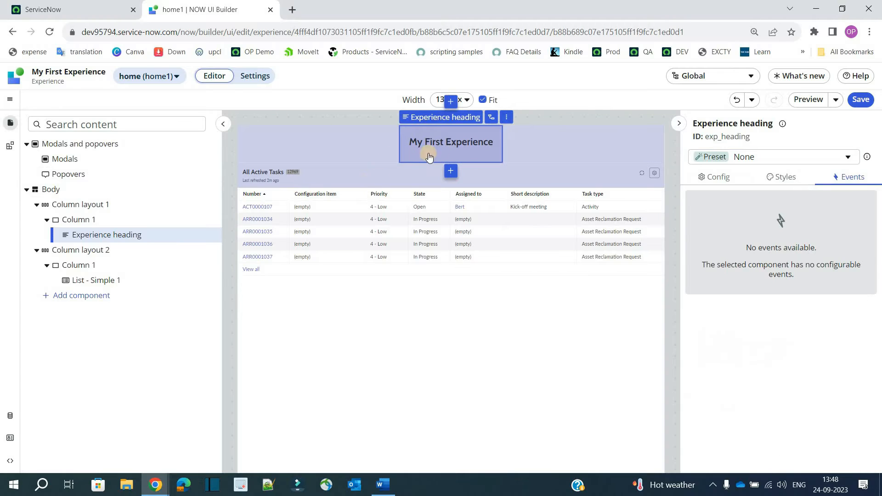
Step: Examine the List - Simple 1 component's data source and default display settings, including columns, filter, grouping and maximum rows
click(365, 186)
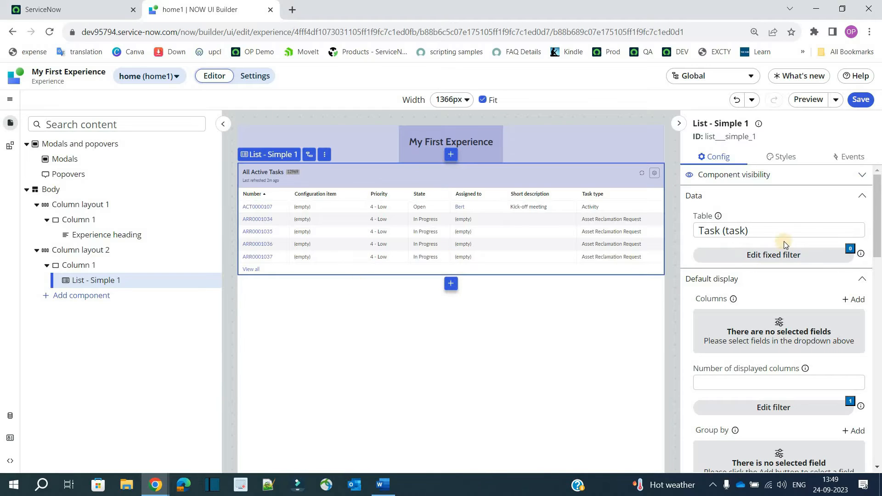
click(786, 230)
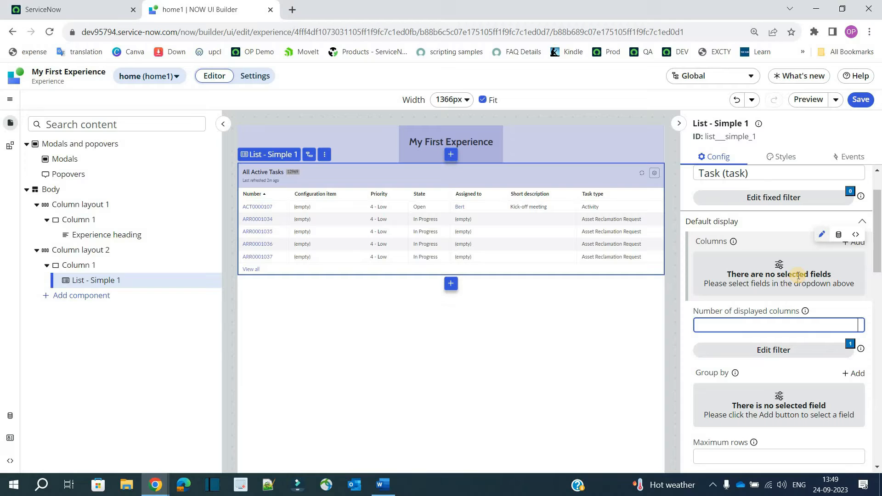
scroll(764, 271, down, 1)
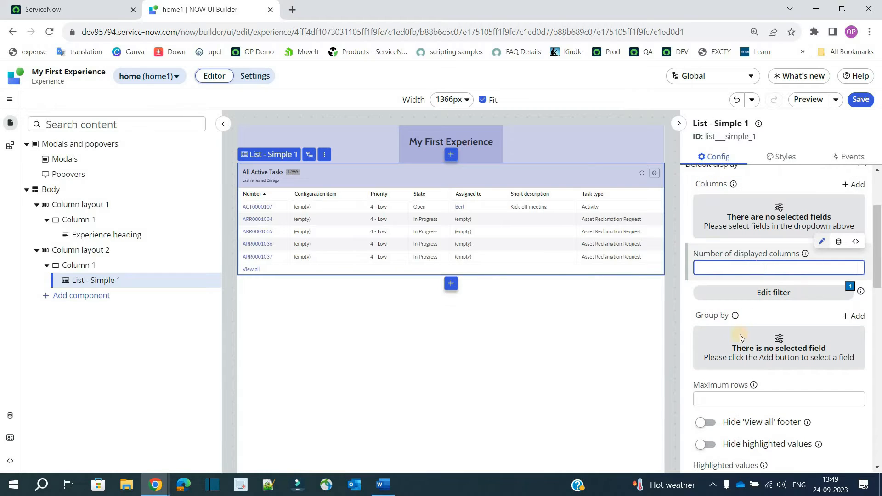
scroll(740, 219, down, 2)
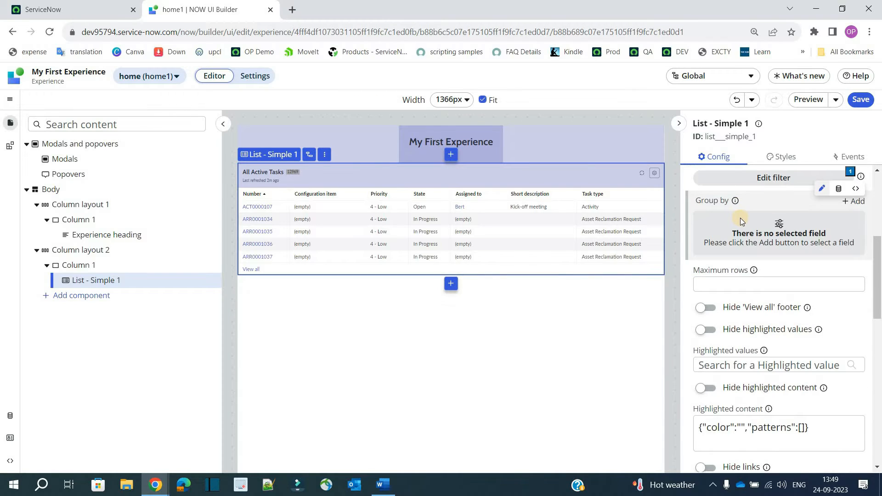
click(738, 285)
scroll(782, 211, down, 2)
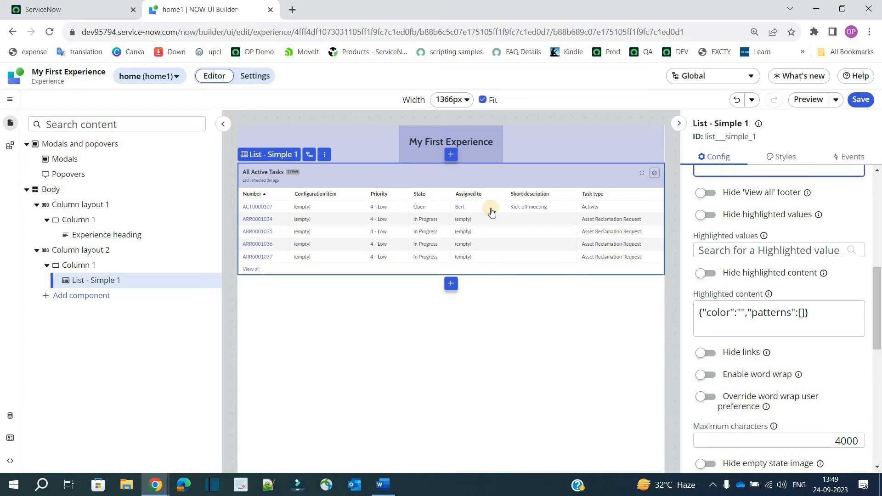
Step: Turn on Hide links, Enable word wrap and Override word wrap user preference for the list, and review its end user capabilities and header options
click(710, 355)
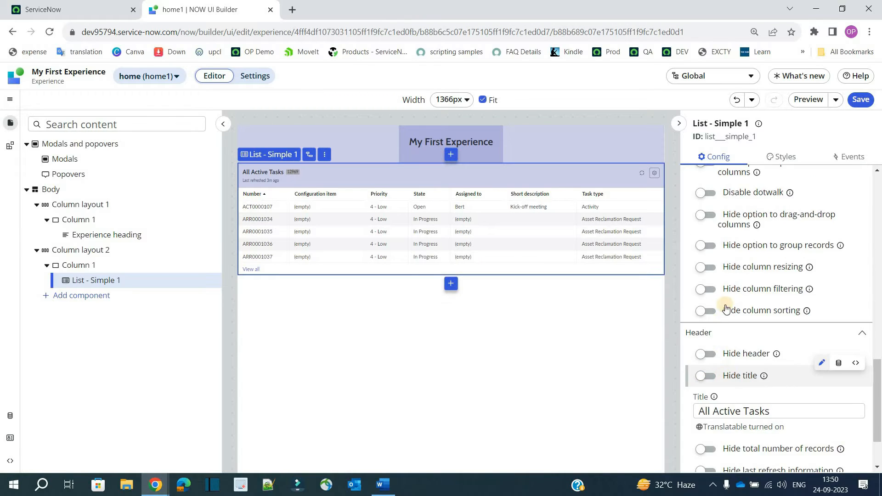
scroll(725, 312, up, 3)
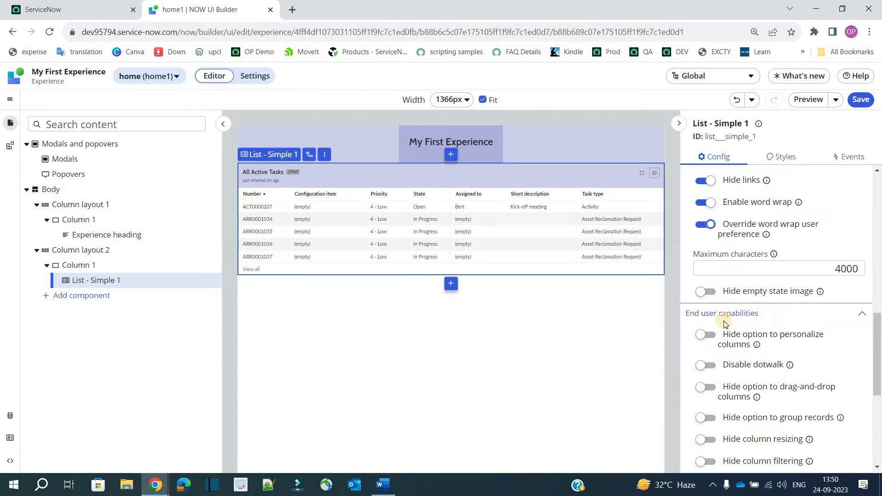
scroll(725, 324, down, 2)
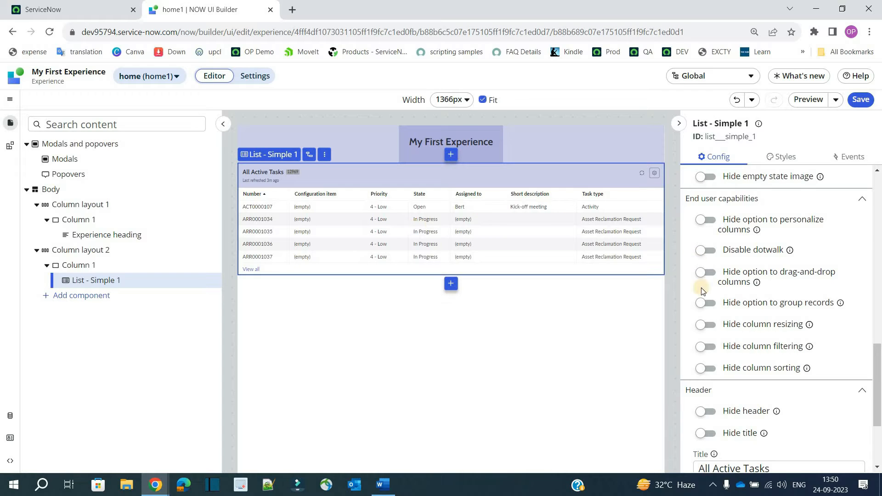
scroll(712, 326, down, 3)
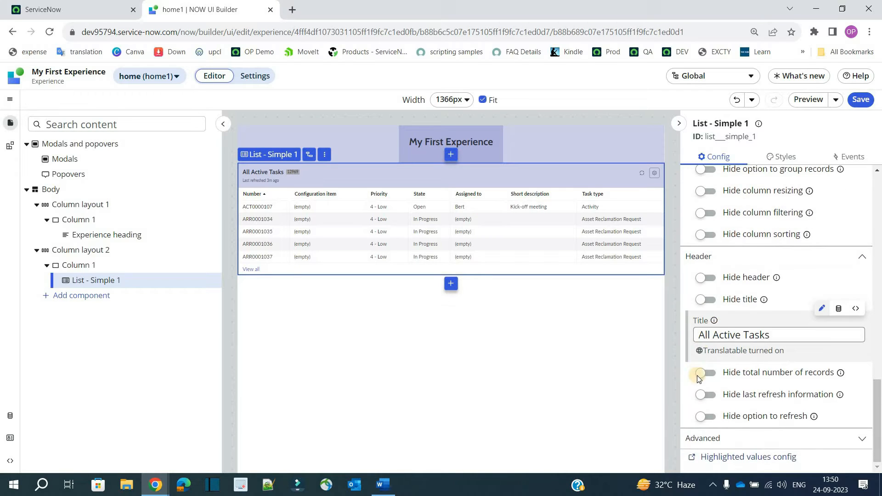
scroll(754, 276, up, 7)
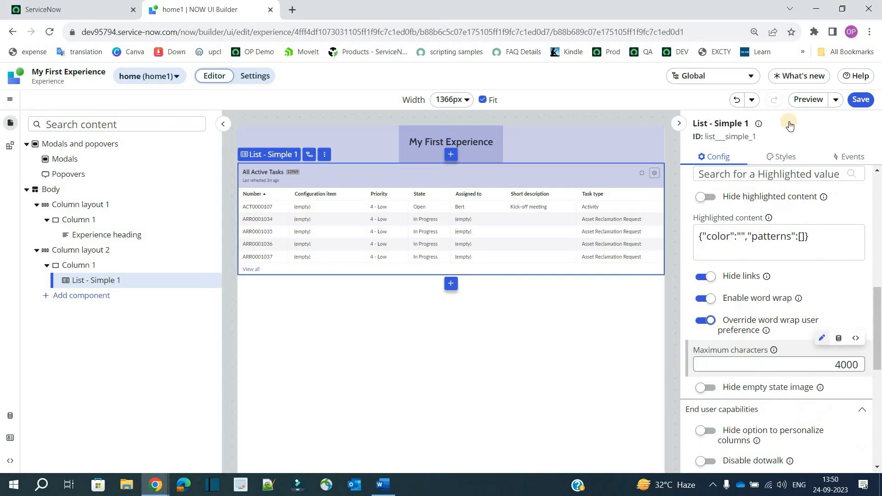
Step: Review the List - Simple 1 component's style settings and its event mappings
click(780, 157)
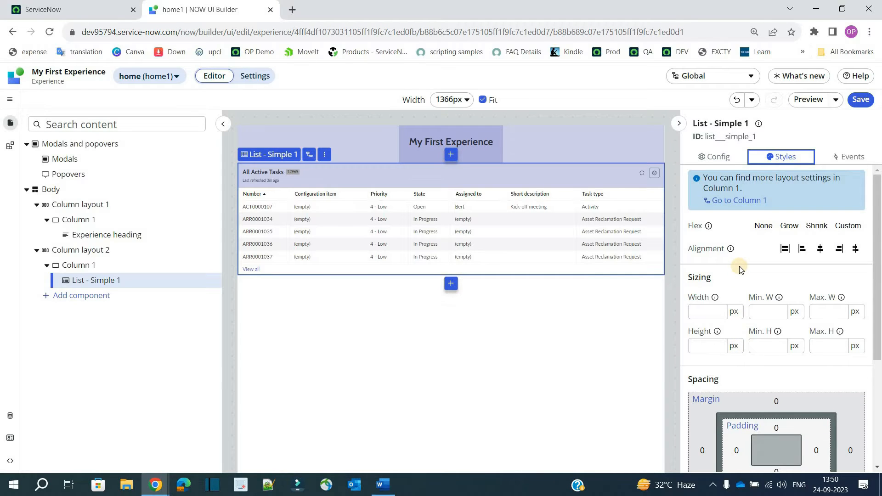
scroll(741, 269, down, 4)
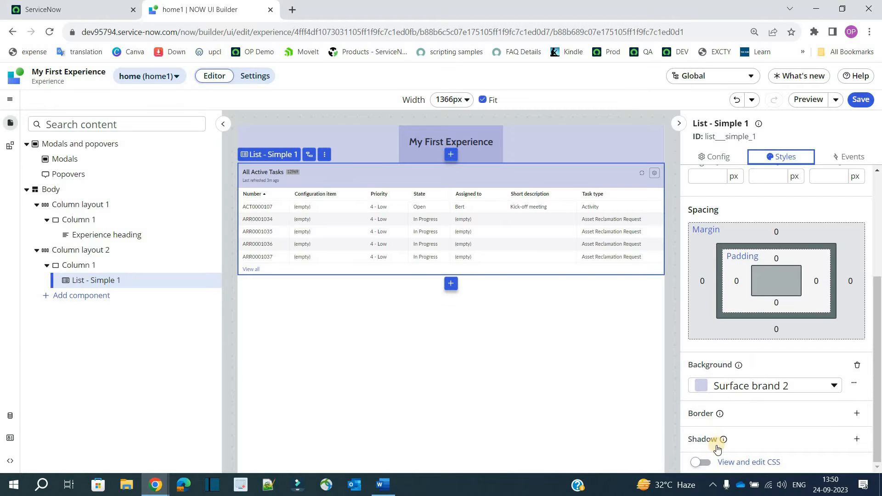
click(857, 159)
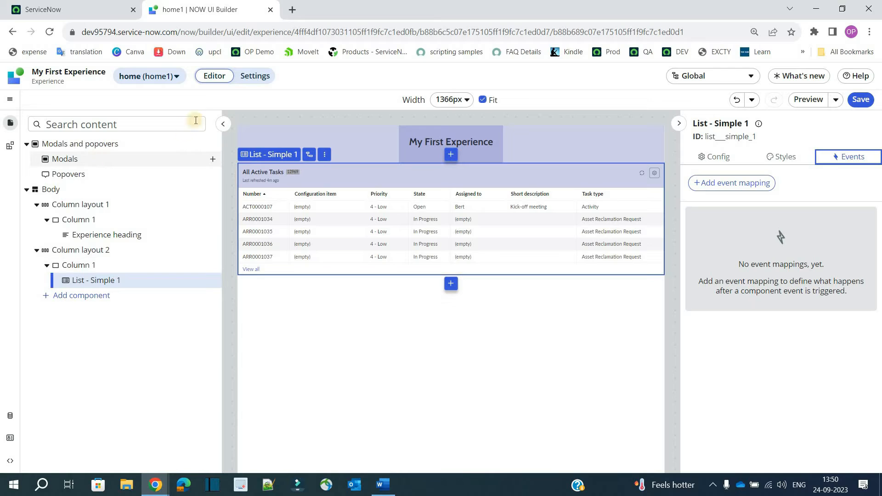
Step: Collapse the content tree and the component configuration to enlarge the canvas, and open the home page through its URL path
click(219, 125)
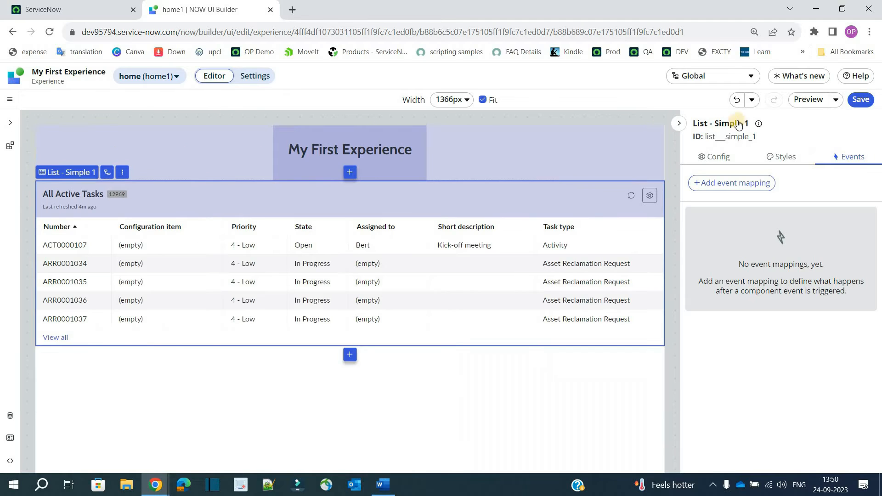
click(678, 123)
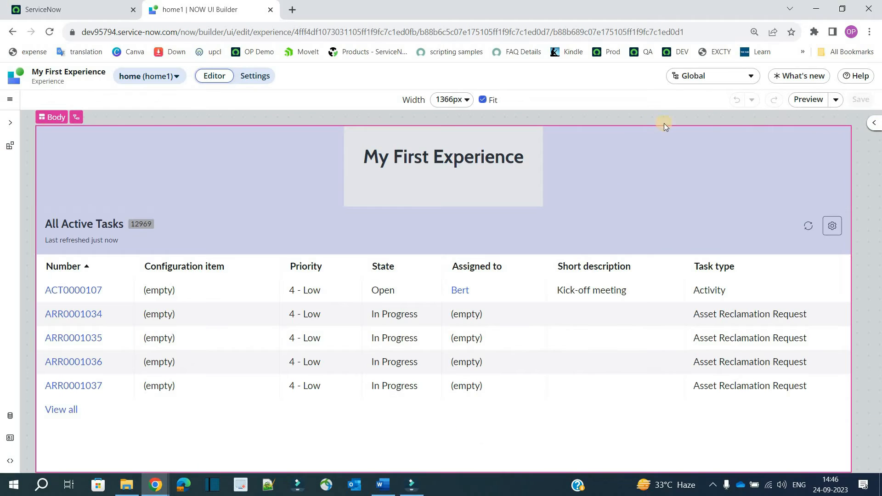
click(835, 102)
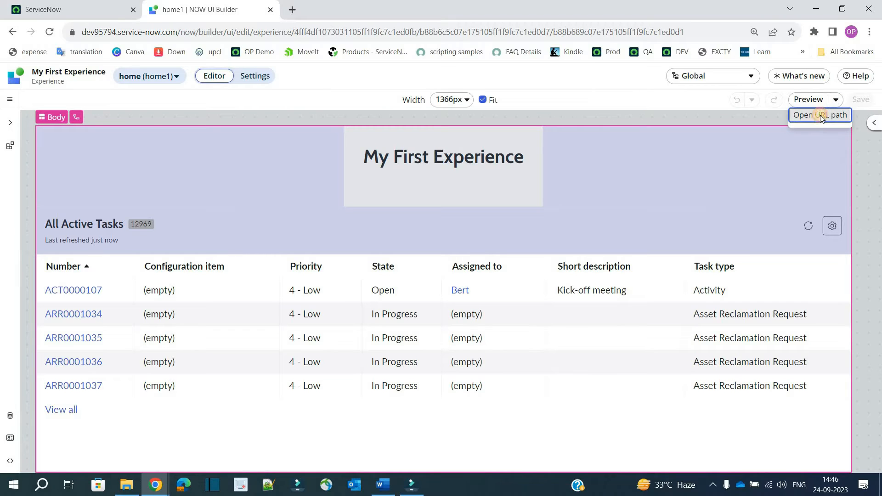
click(820, 115)
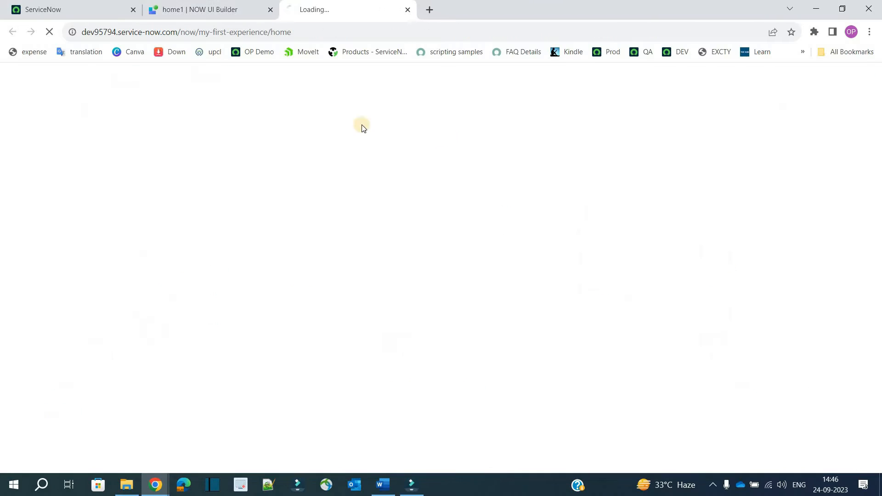
Step: Examine the opened page's URL, picking out the my-first-experience path and the home page path
double_click(304, 36)
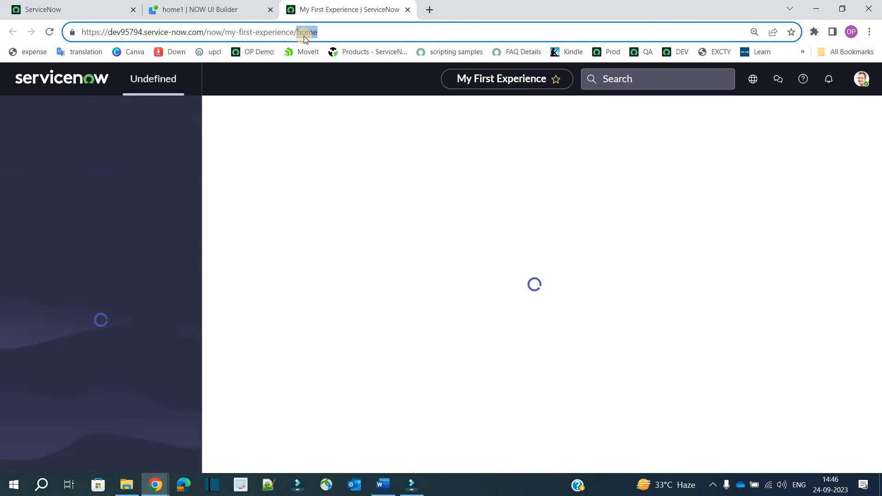
triple_click(305, 36)
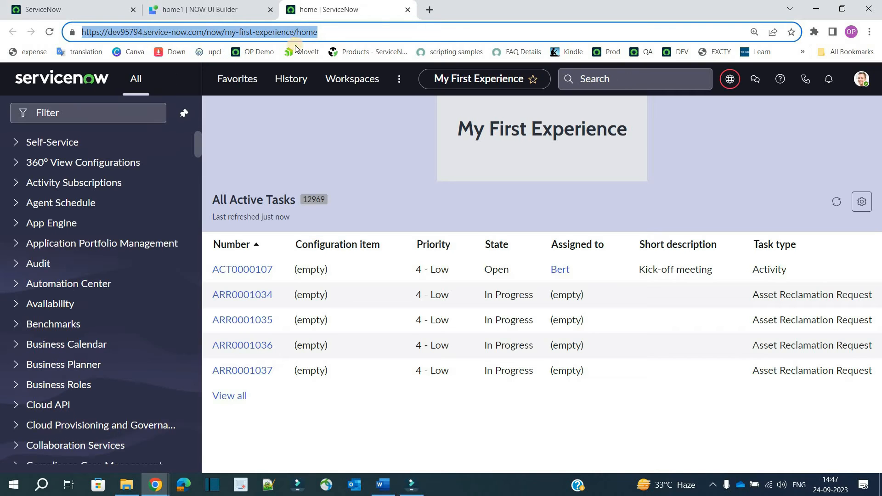
click(325, 36)
drag(225, 32, 298, 37)
double_click(307, 36)
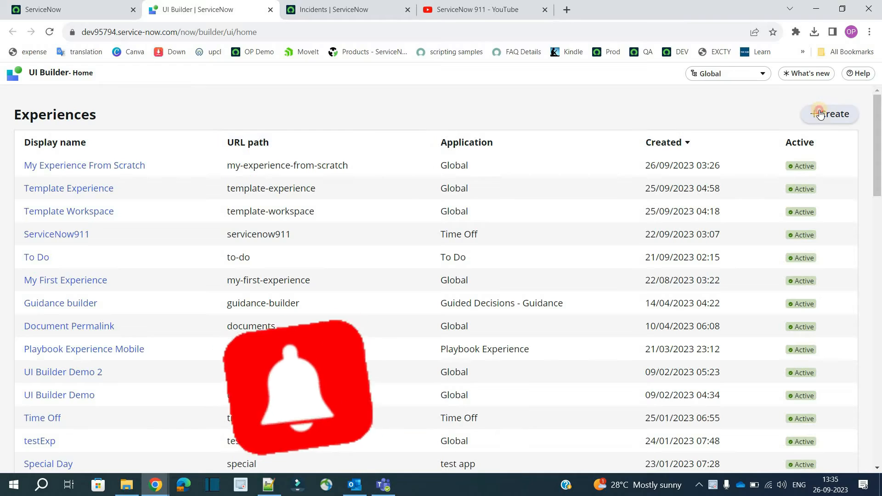
Step: Start creating an experience named My First Exp From Scratch with the URL path my-first-exp-from-scratch
click(819, 114)
click(311, 233)
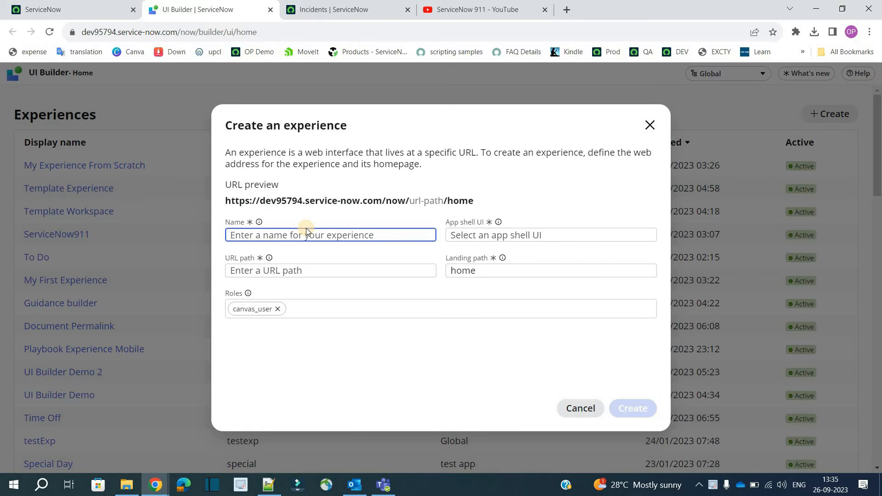
text(My First Exp From Scratch)
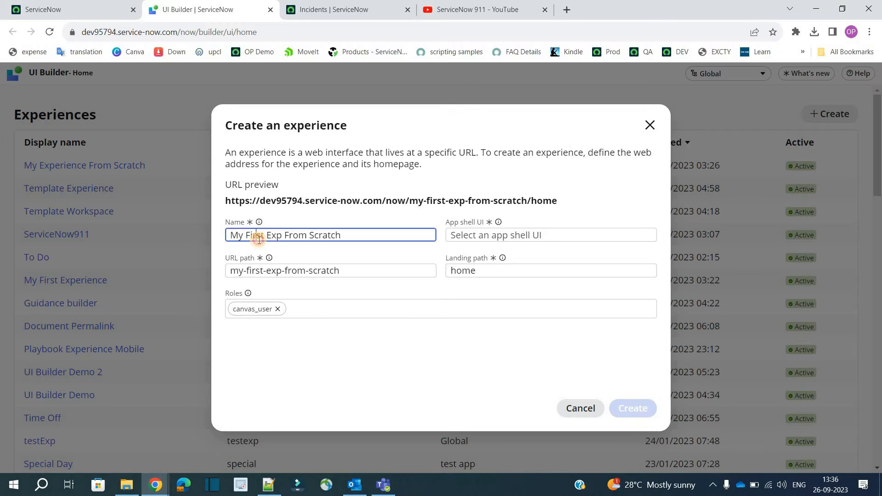
triple_click(259, 239)
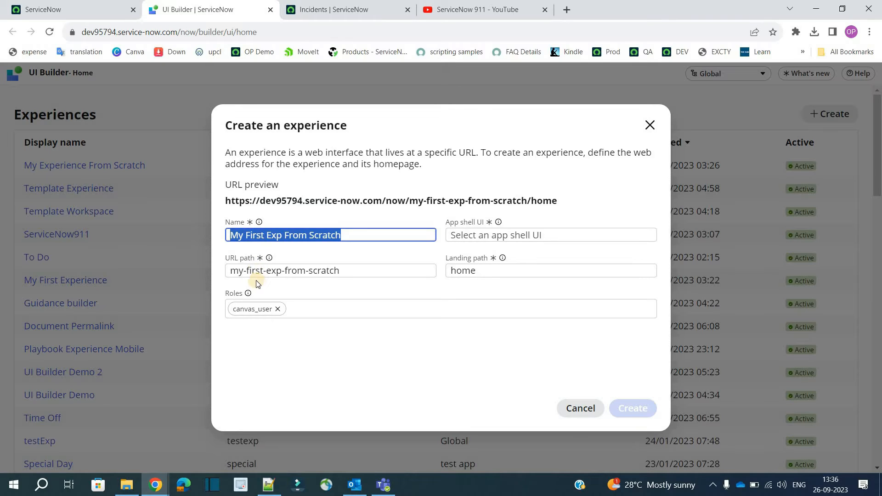
click(347, 274)
triple_click(346, 275)
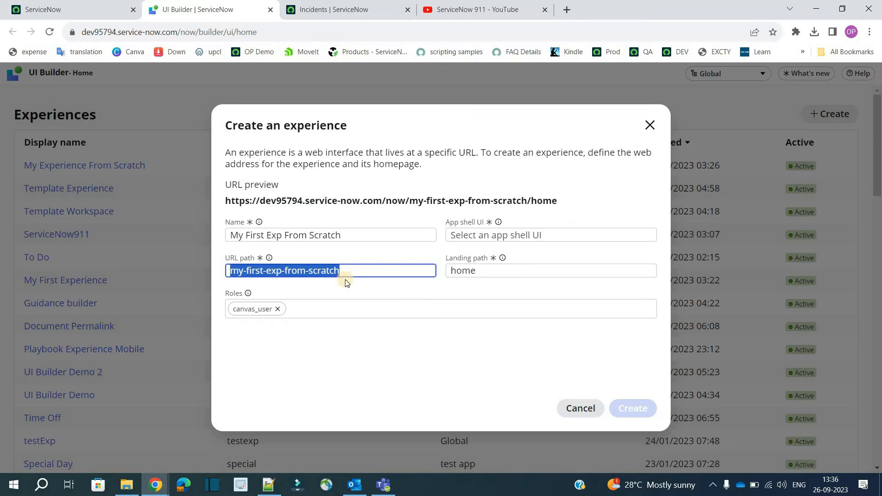
click(346, 288)
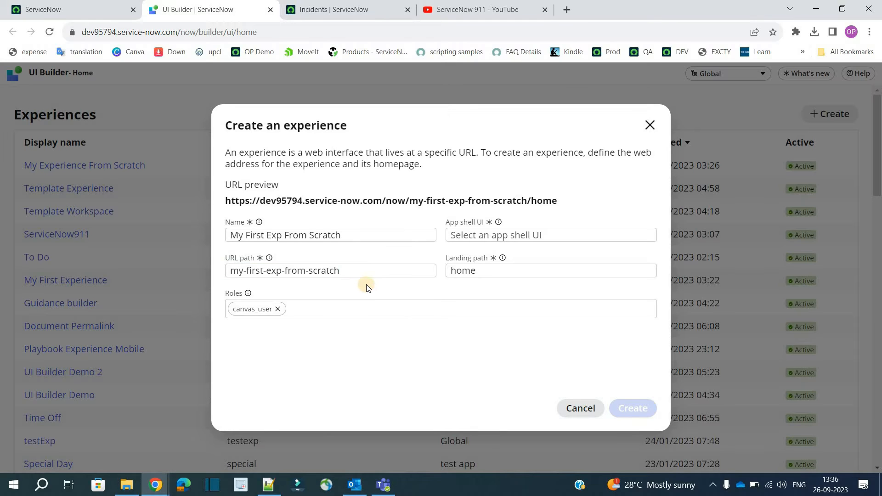
Step: Choose Workspace App Shell as the experience's app shell UI and check the home landing path against the current page's URL
click(529, 240)
click(595, 196)
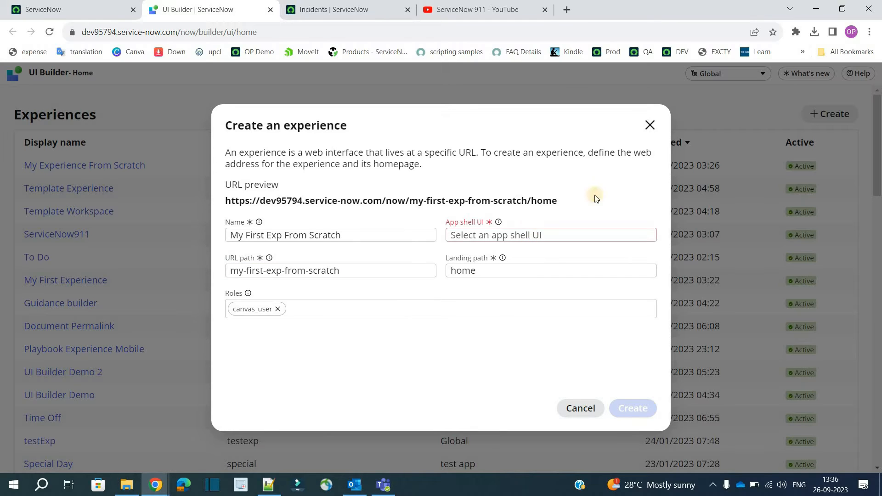
click(473, 233)
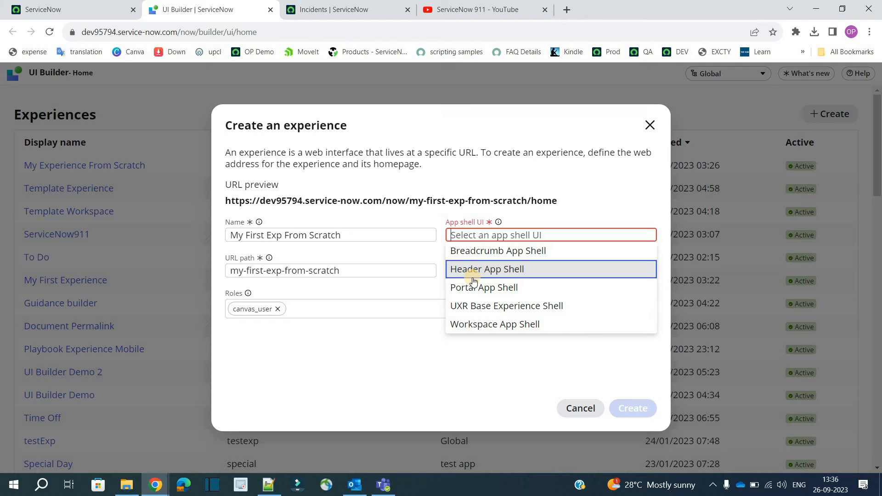
click(481, 325)
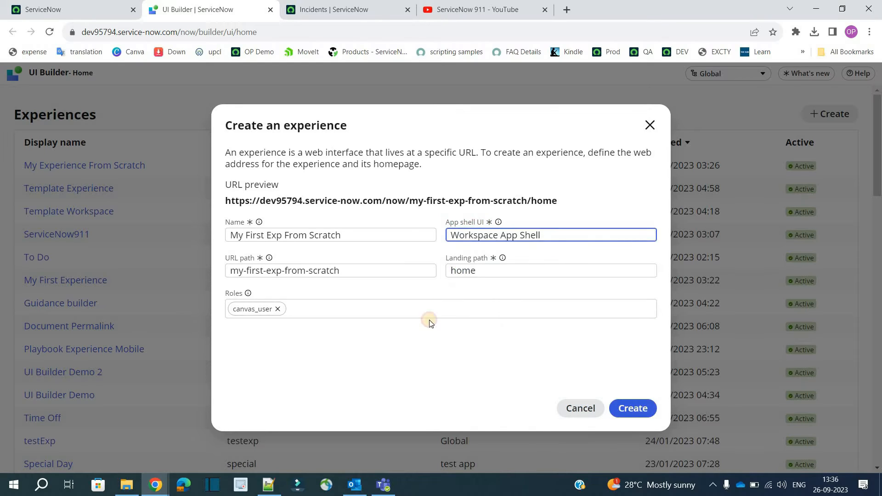
click(482, 271)
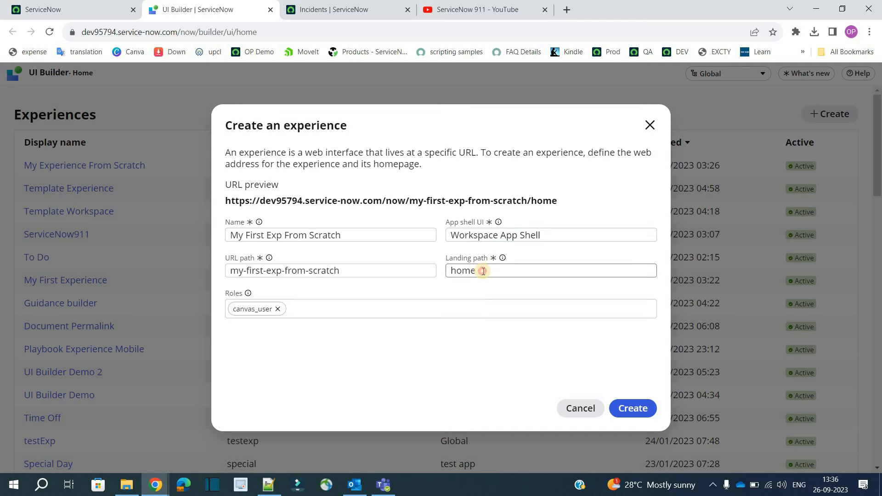
double_click(483, 271)
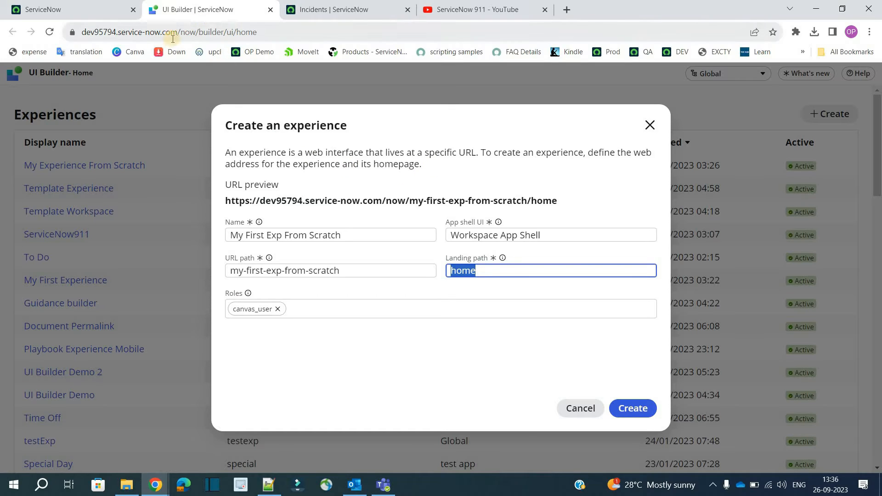
double_click(251, 33)
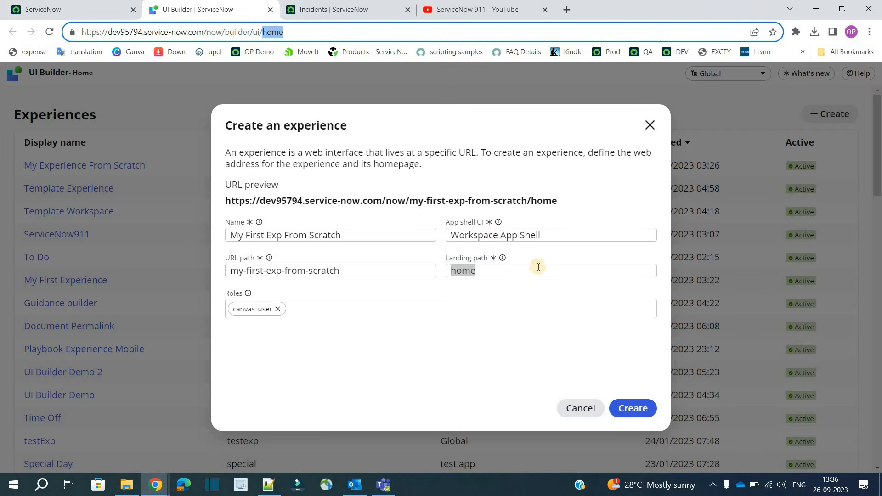
click(318, 352)
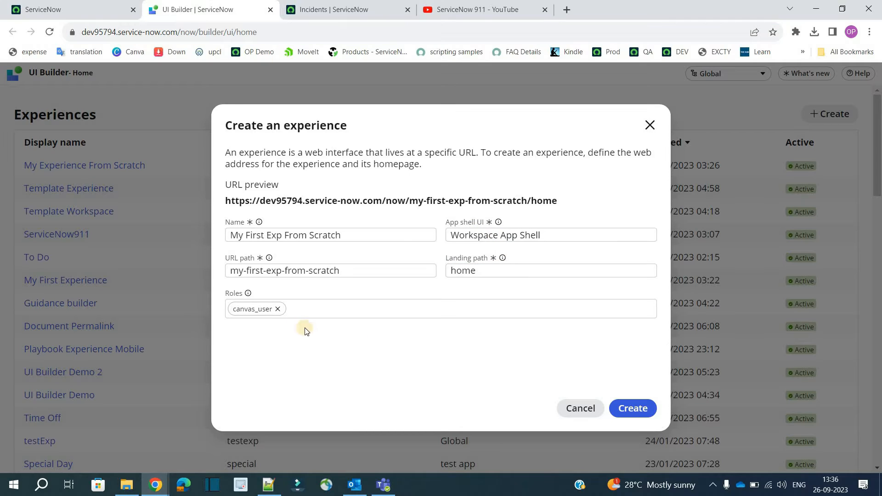
Step: Remove the canvas_user role from the new experience and create it
click(277, 308)
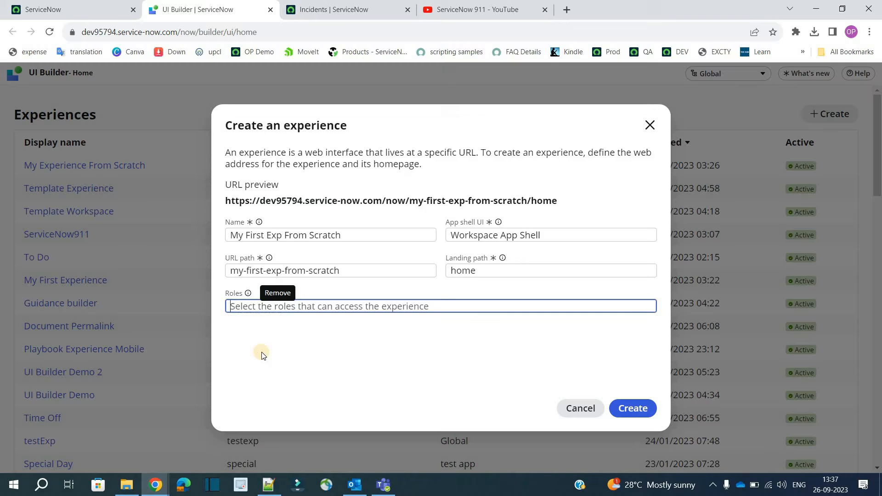
click(314, 332)
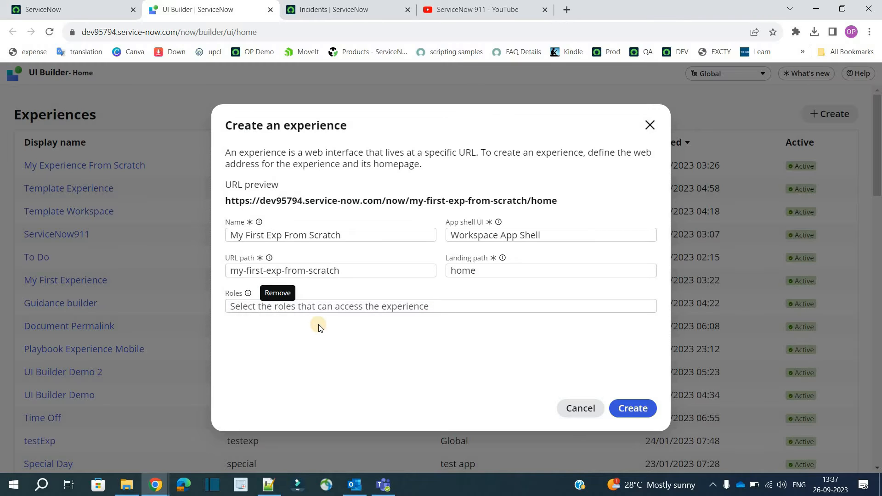
click(331, 308)
click(616, 408)
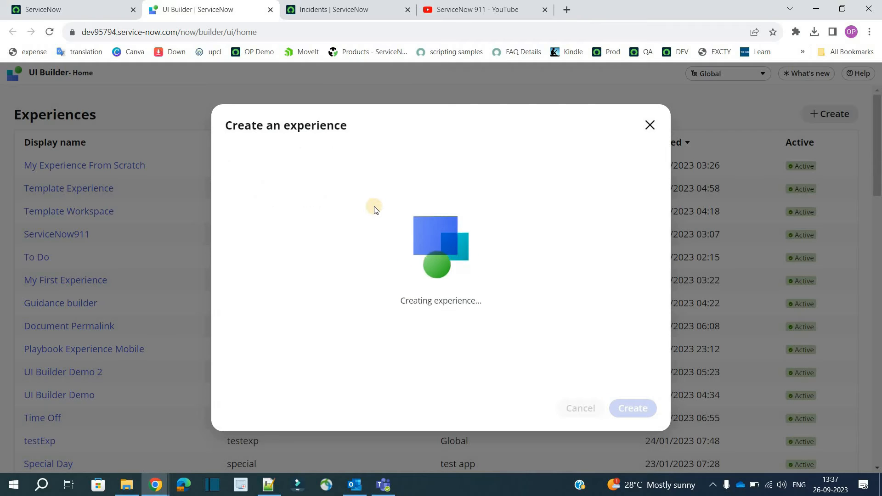
click(597, 408)
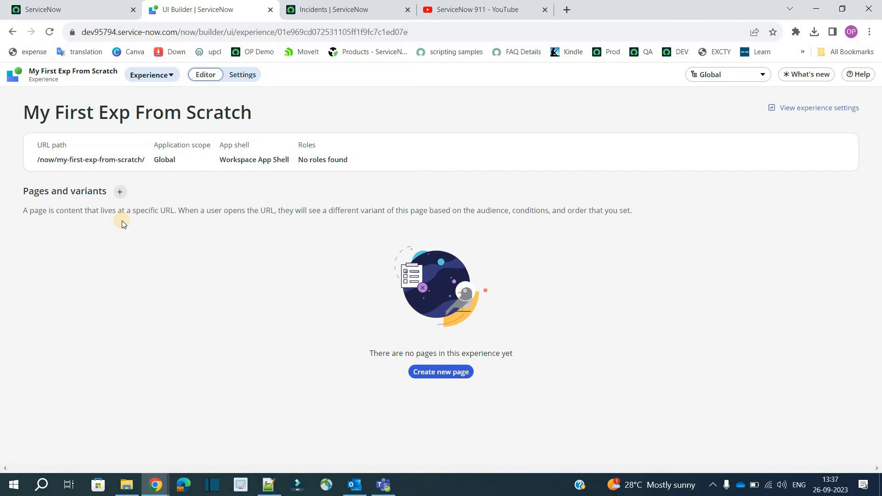
Step: Add a page from scratch named Exp Home with the URL path exp-home and continue to its URL parameters
click(122, 192)
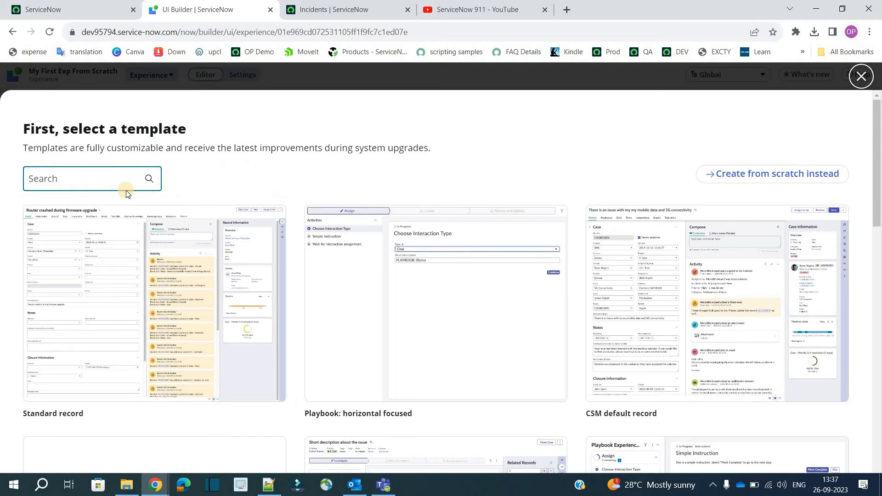
click(780, 174)
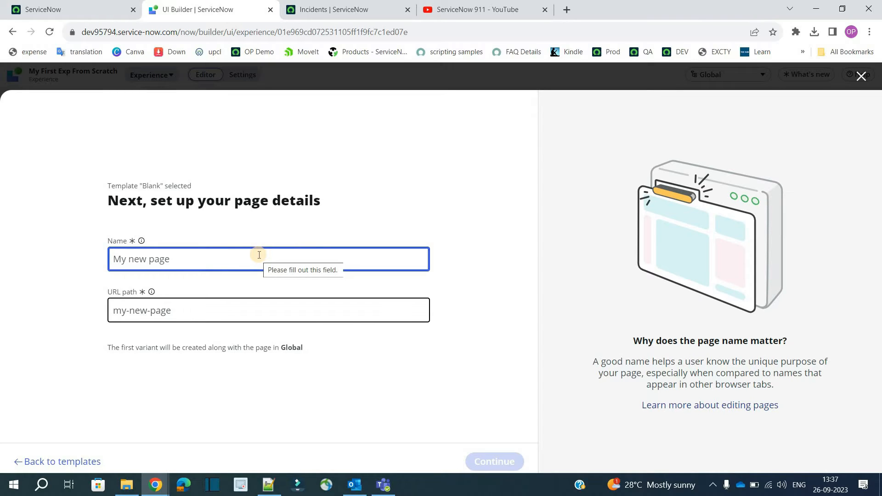
text(Exp )
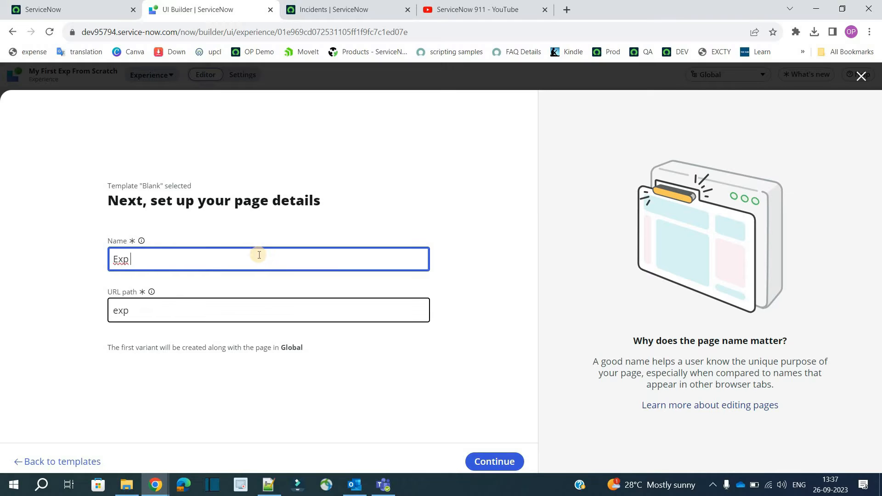
text(Home)
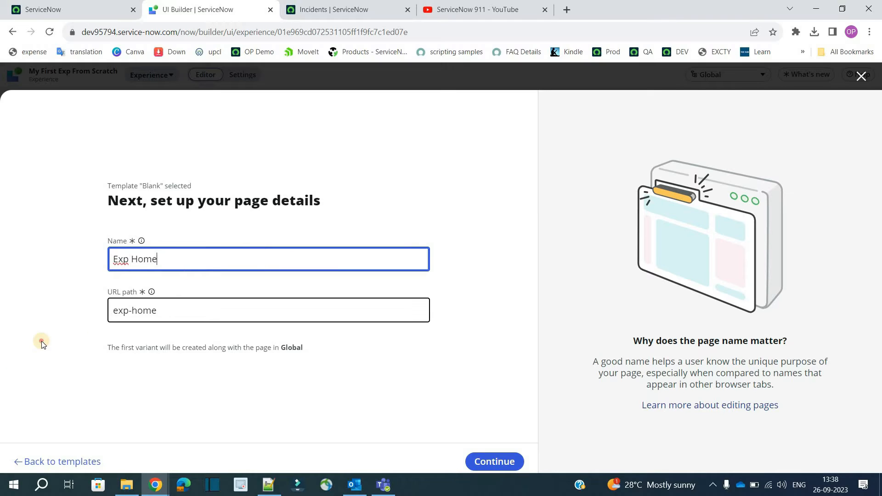
click(59, 348)
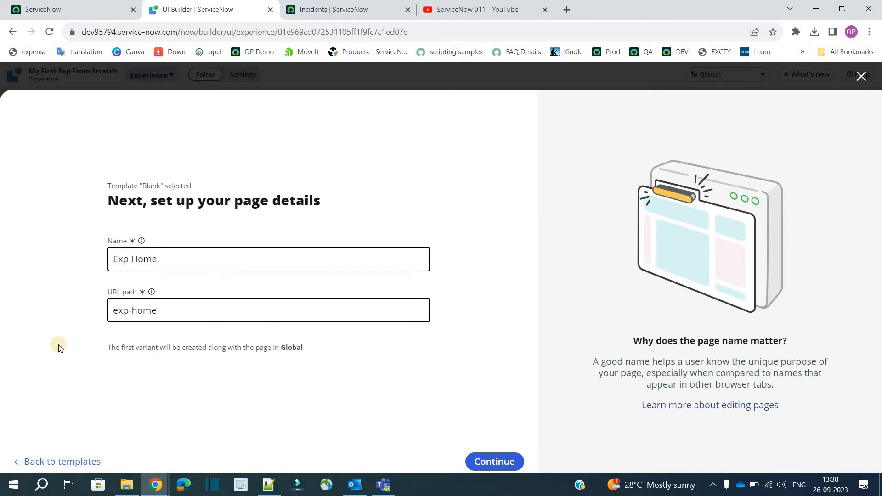
click(490, 464)
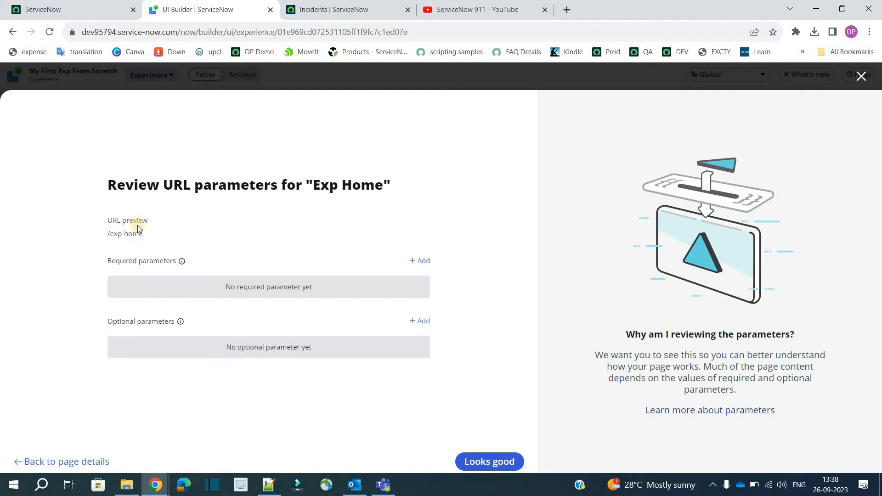
Step: Review the required and optional URL parameter sections for Exp Home and add a required parameter named table
triple_click(162, 195)
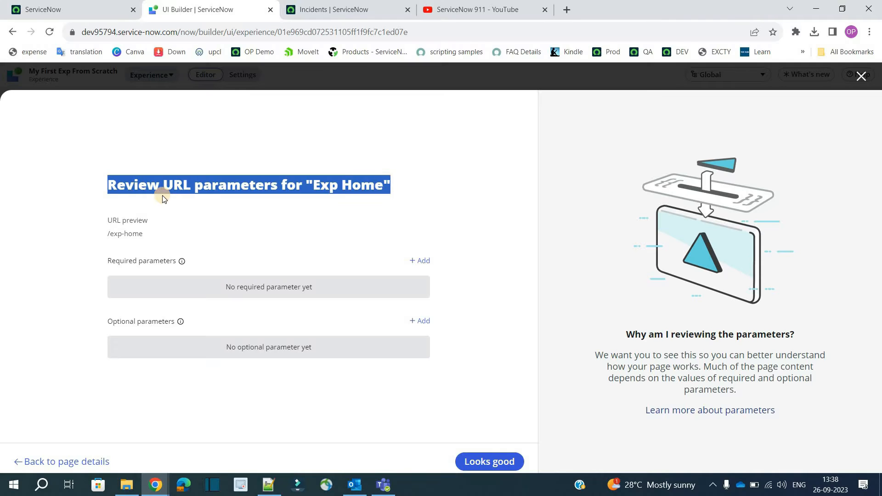
click(188, 238)
drag(123, 263, 112, 321)
click(113, 322)
triple_click(114, 322)
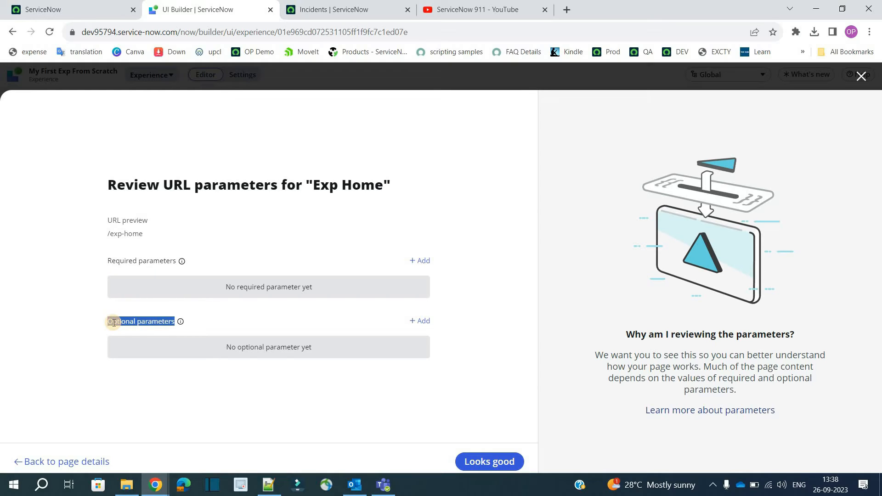
click(247, 234)
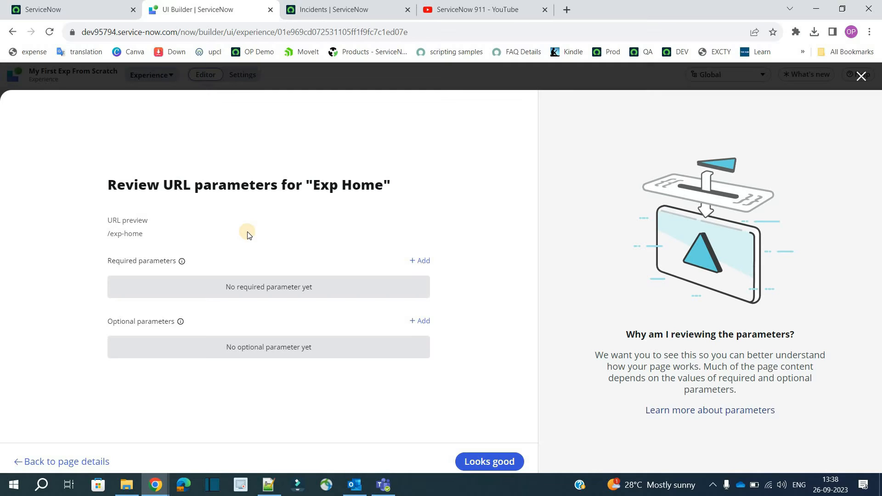
click(422, 262)
click(423, 263)
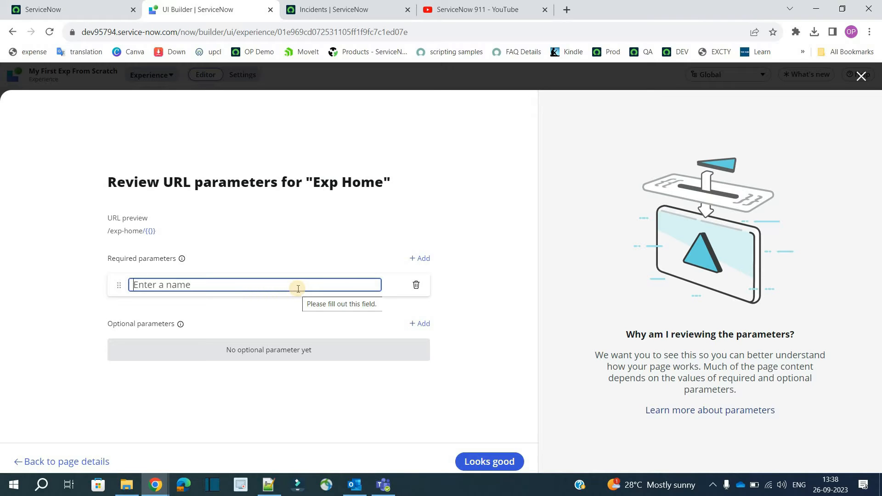
text(tabl)
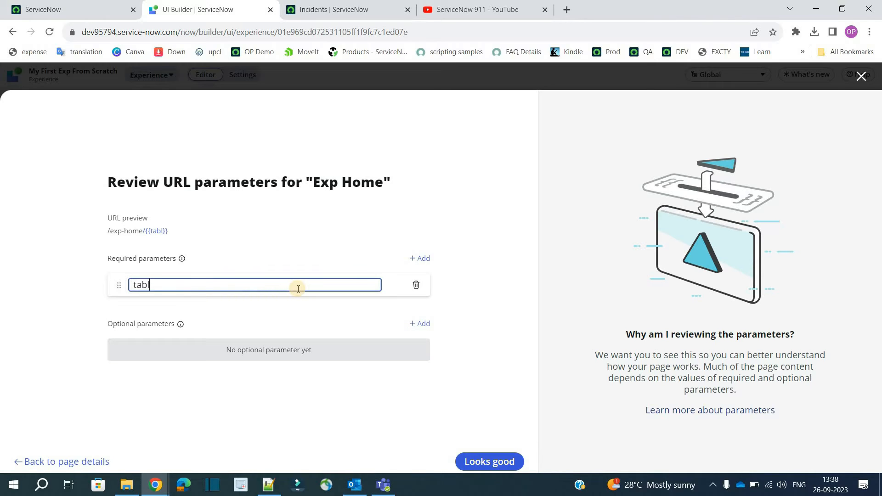
text(e)
Step: Add a second required parameter named sysid and accept the page's URL parameters
click(419, 258)
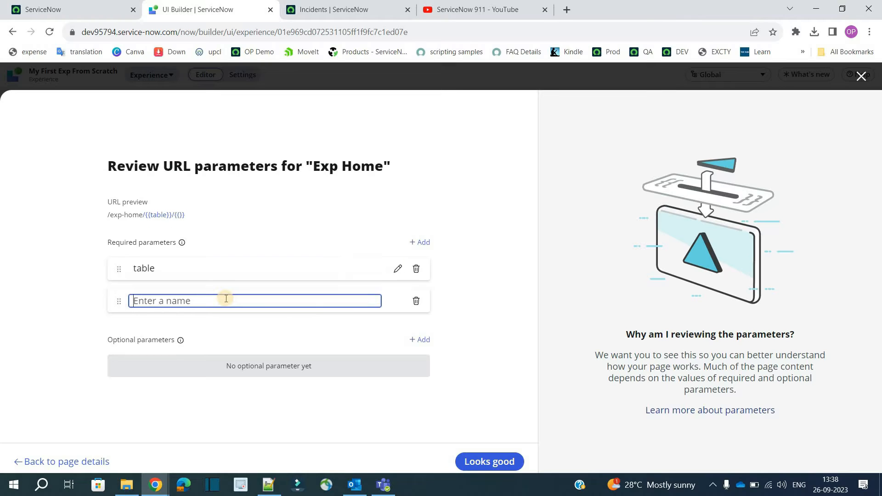
text(sysid)
click(421, 219)
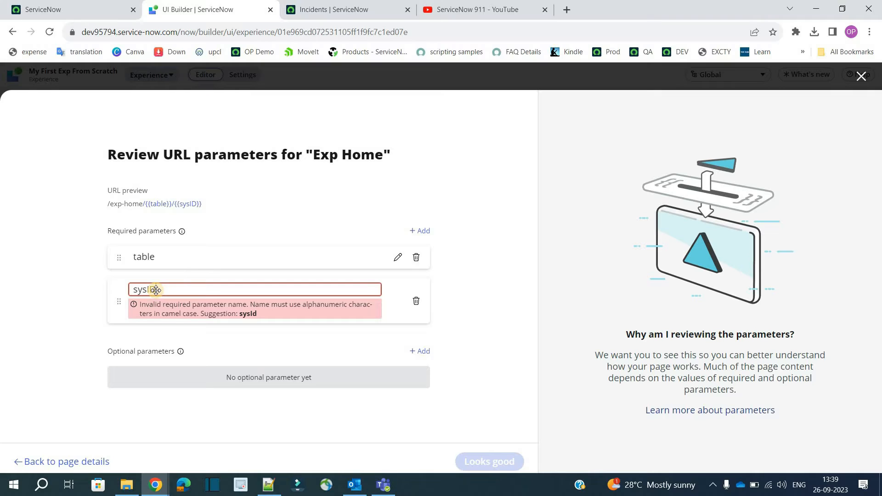
key(BackSpace)
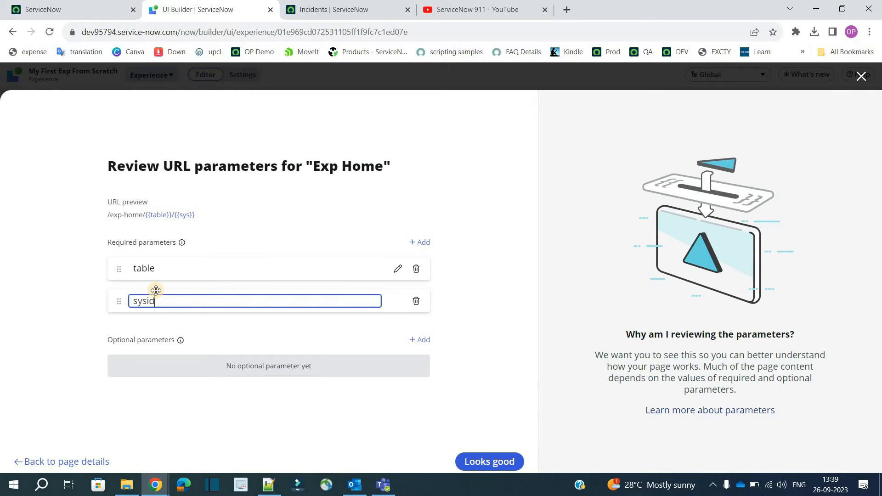
click(500, 329)
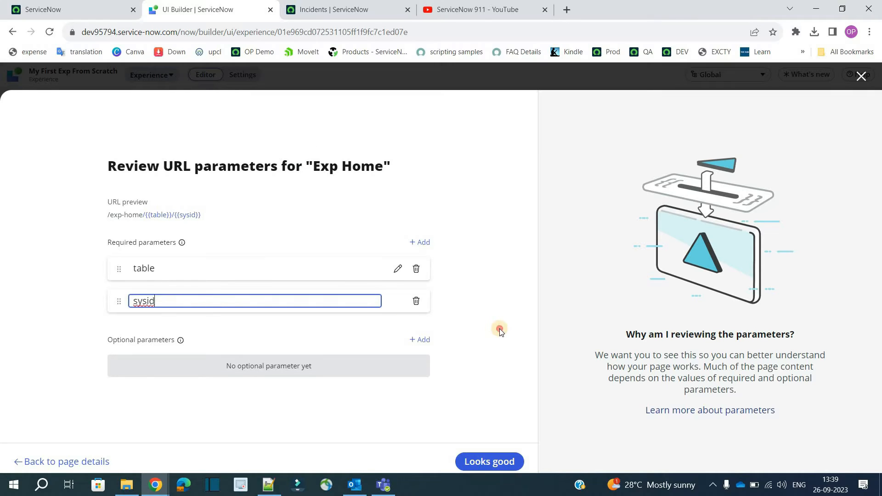
click(500, 465)
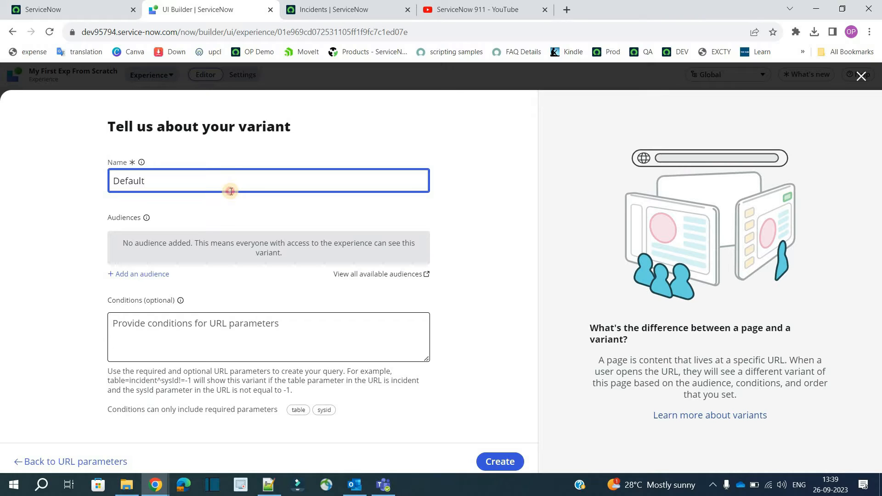
Step: Rename the page's variant as home
key(ctrl+a)
text(h)
click(61, 243)
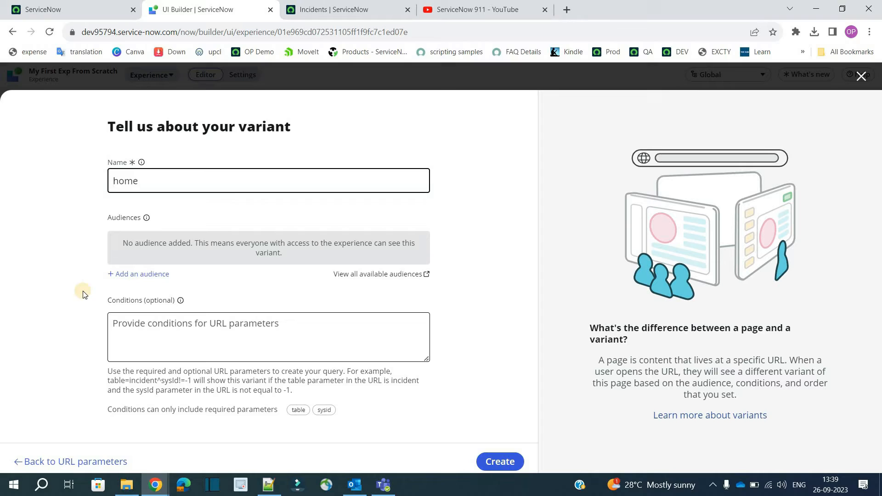
Step: Start adding an audience to the home variant and open the Now Experience Framework Audiences list in a separate tab
click(119, 279)
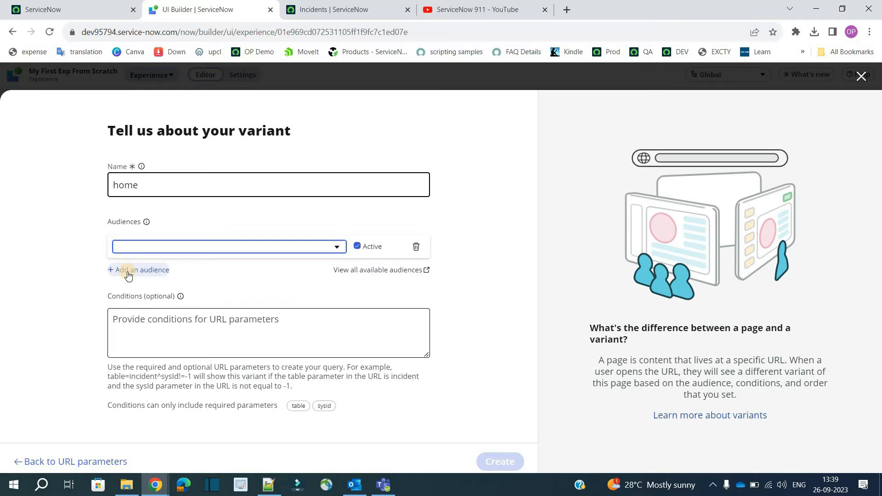
click(69, 8)
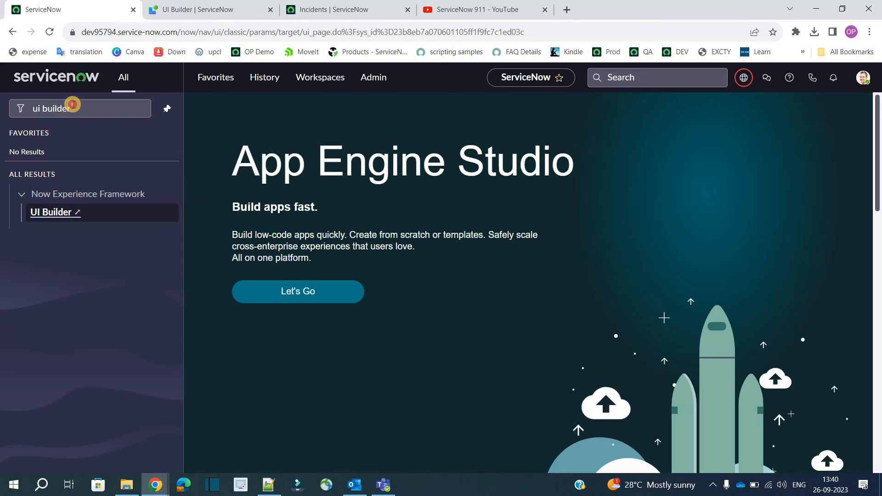
click(73, 105)
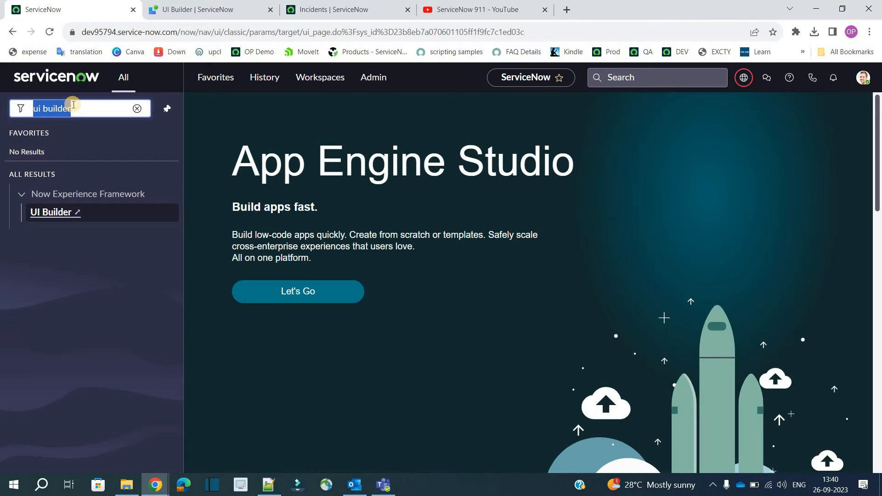
text(audience)
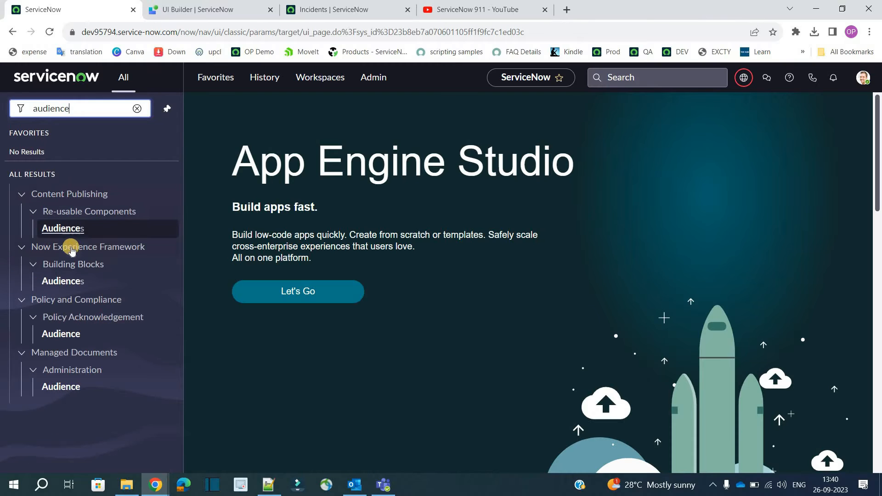
middle_click(57, 282)
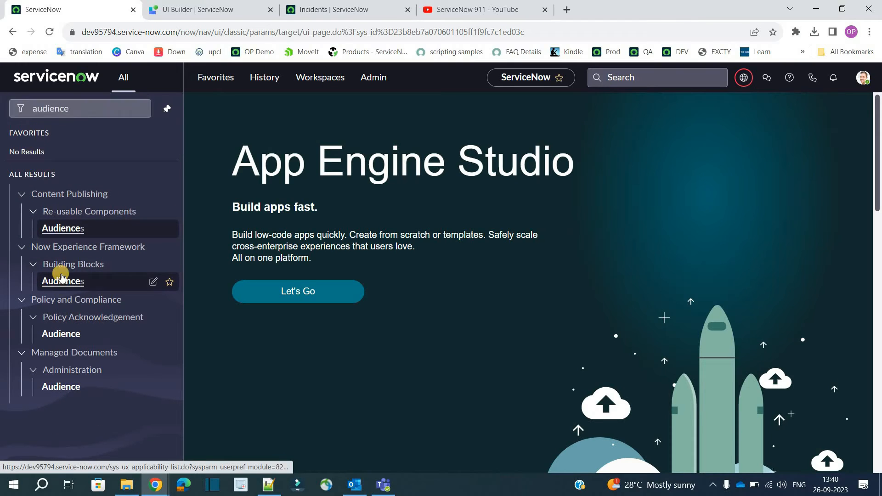
key(ctrl+Tab)
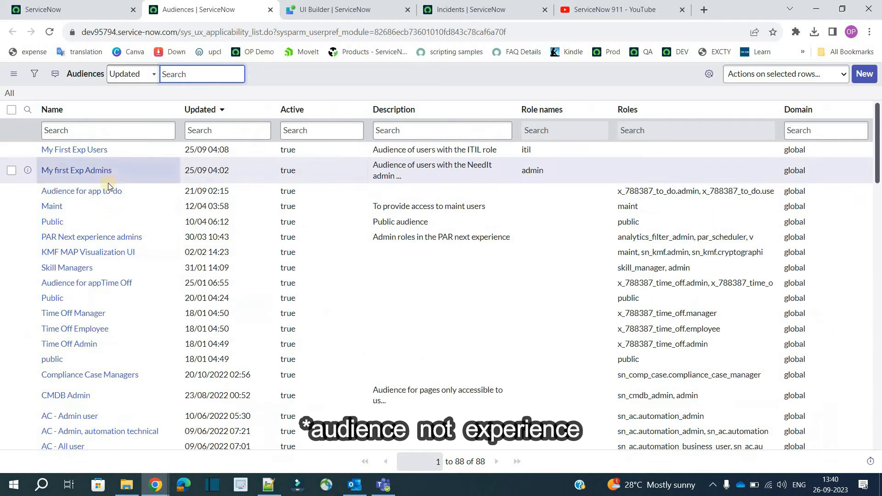
Step: Examine the audience records and the roles assigned to them, including My first Exp Admins
drag(112, 171, 35, 172)
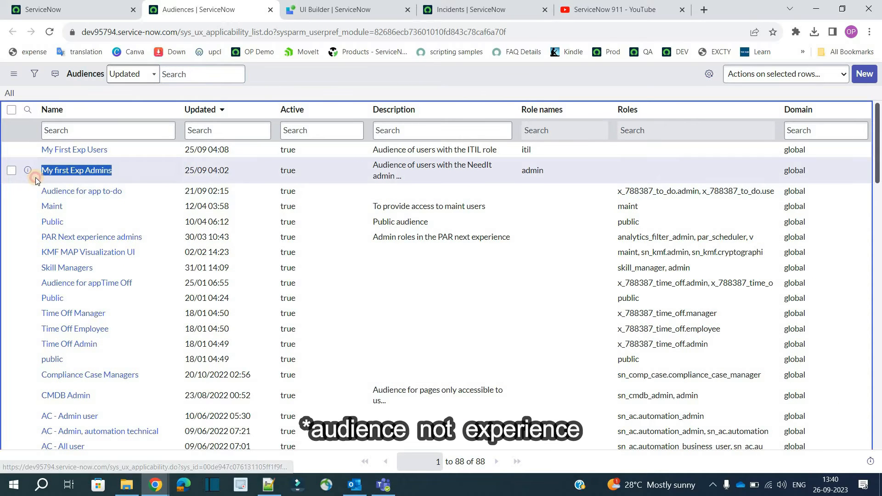
drag(551, 175, 523, 176)
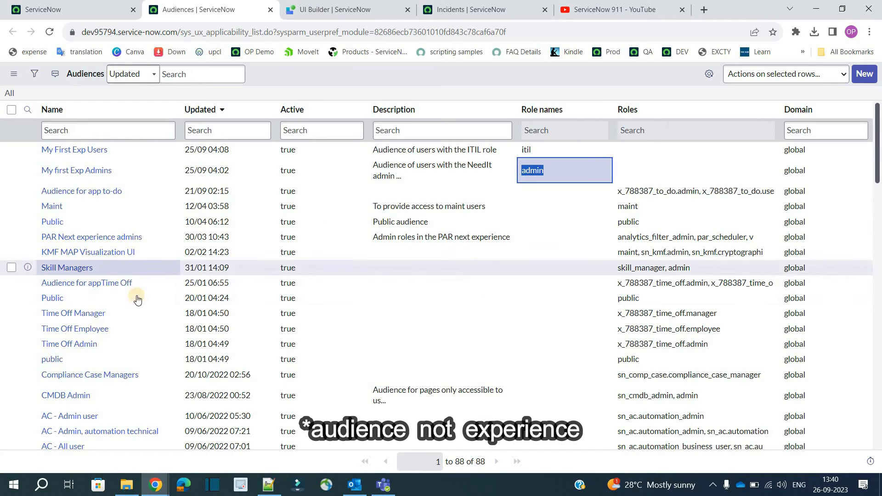
scroll(276, 294, down, 4)
scroll(652, 267, up, 3)
drag(622, 256, 713, 289)
click(688, 338)
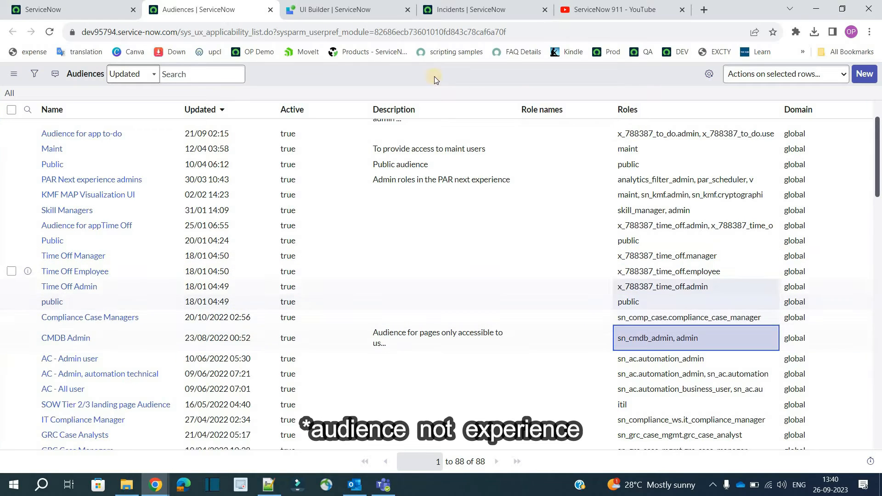
Step: Return to the variant setup in UI Builder and assign the My first Exp Admins audience to the home variant
click(345, 5)
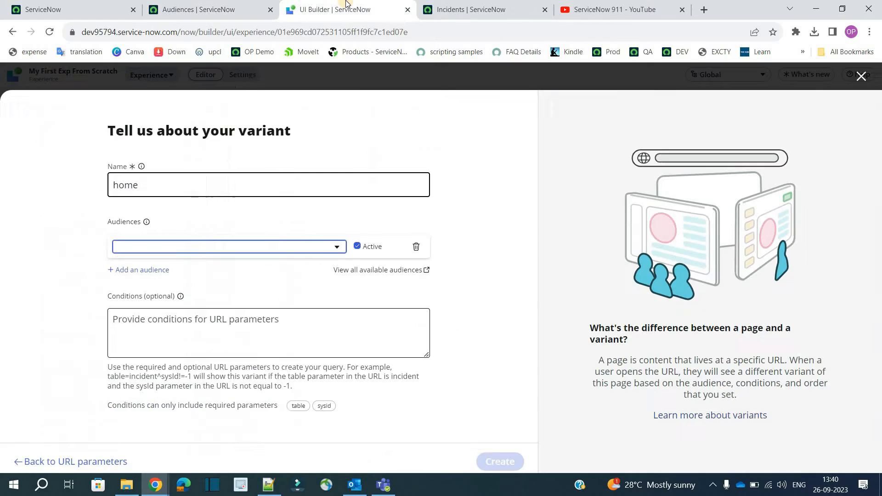
click(268, 247)
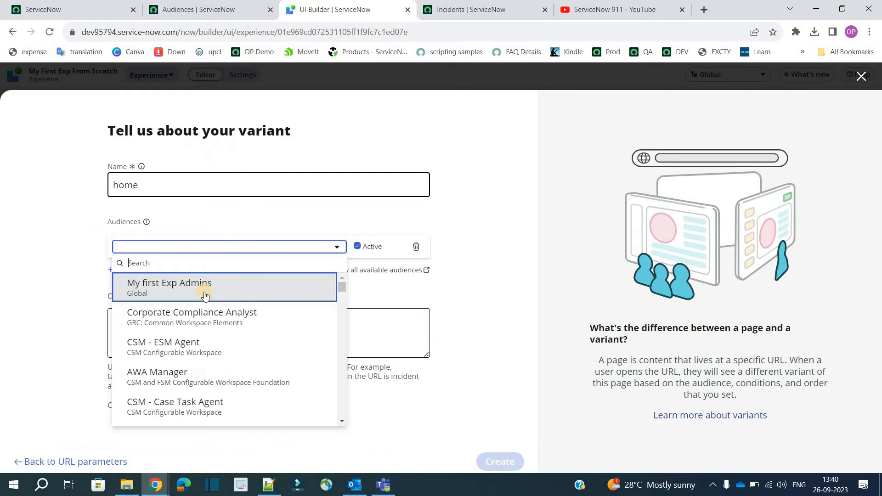
click(59, 288)
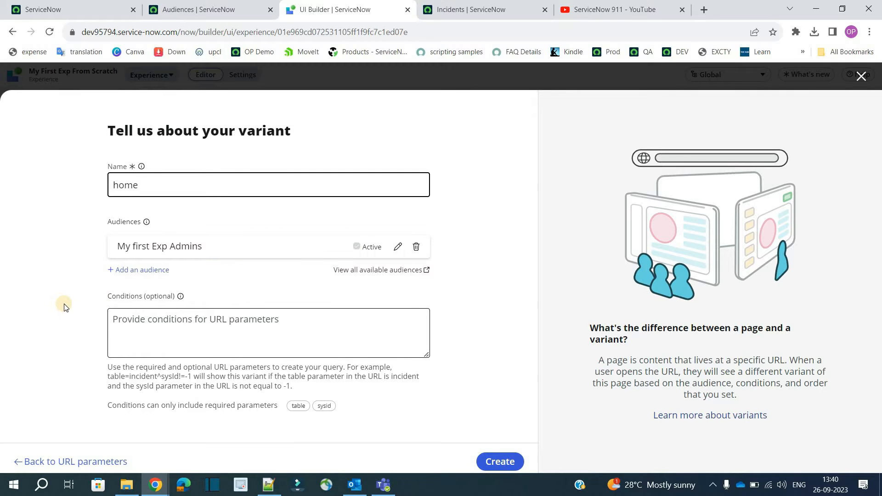
click(211, 291)
Step: Review the example URL parameter condition and create the home variant with its conditions left blank
click(212, 312)
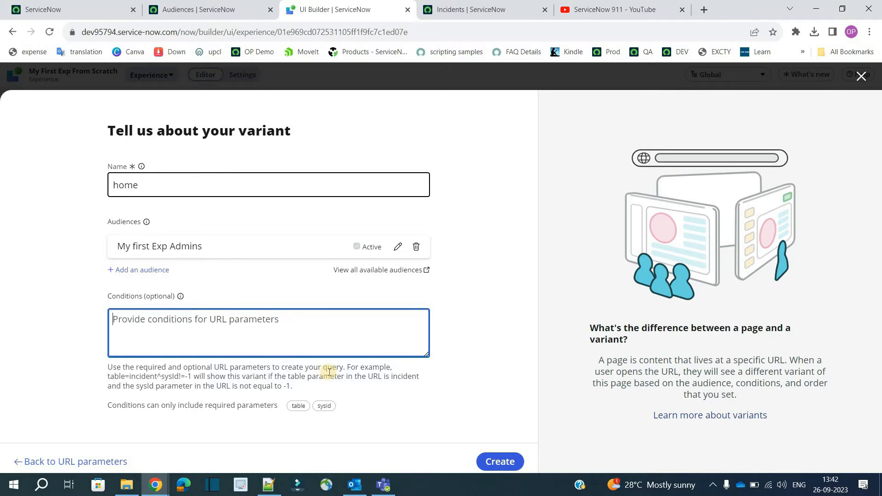
drag(347, 367, 337, 367)
drag(221, 380, 195, 380)
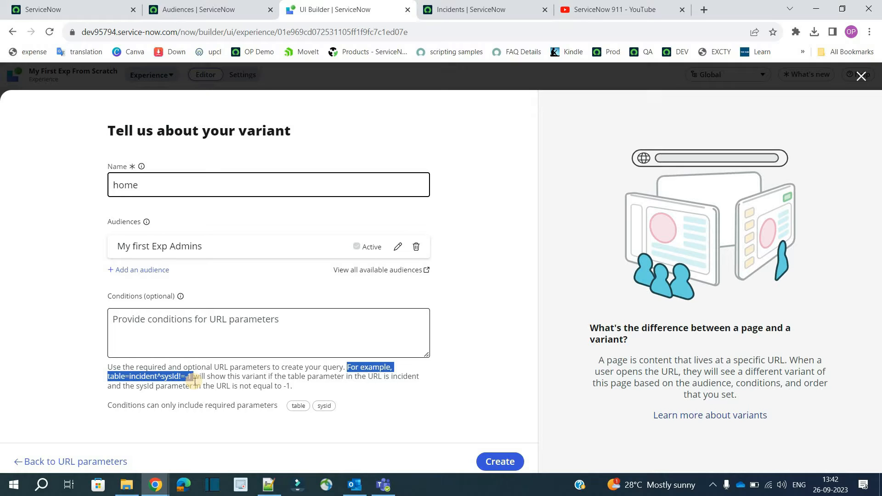
click(195, 382)
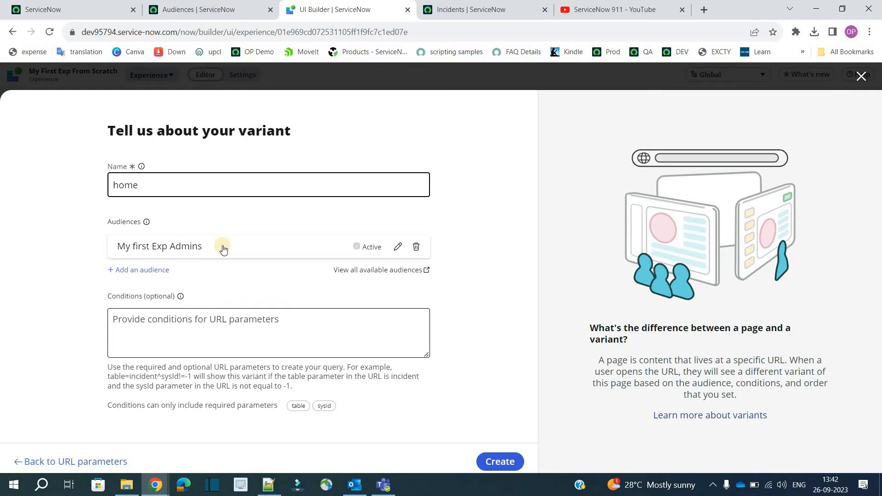
click(219, 327)
click(219, 327)
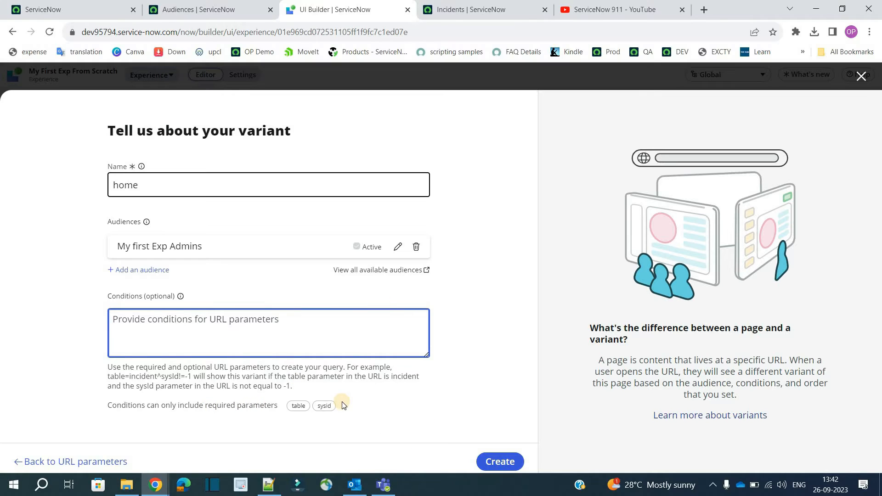
click(486, 461)
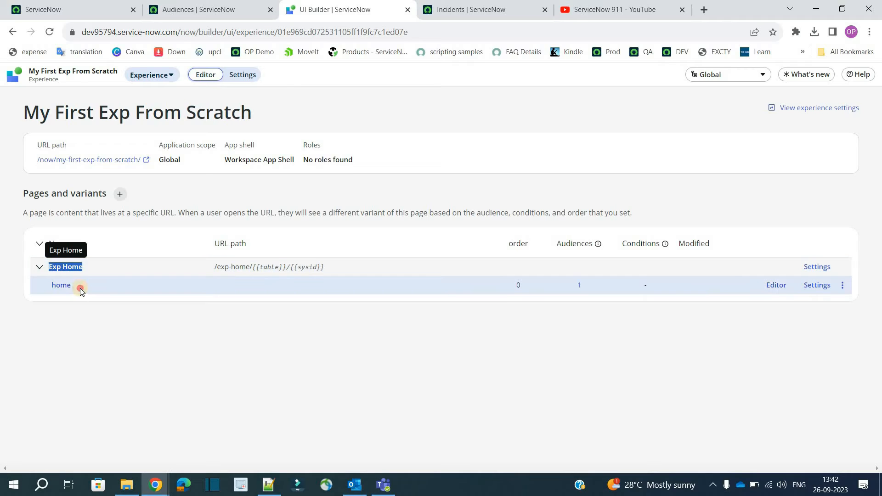
Step: Set the landing path of My First Exp From Scratch to Exp Home in the experience settings and save
double_click(54, 287)
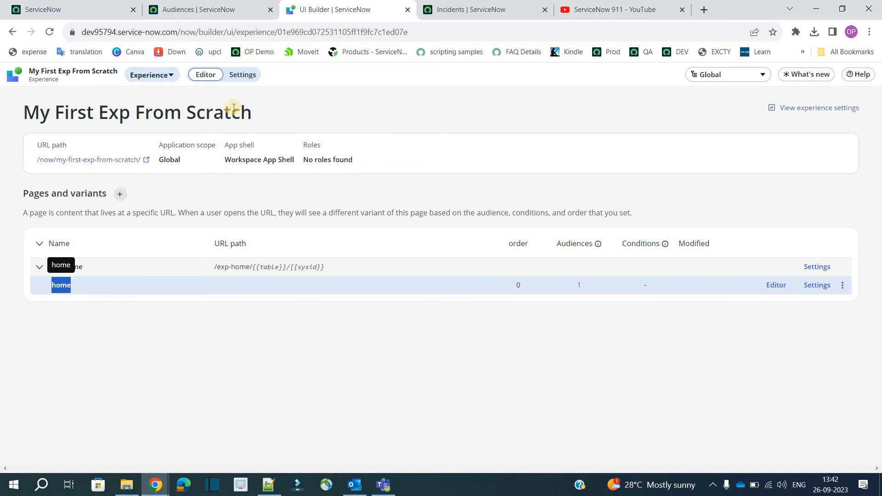
click(249, 76)
triple_click(288, 250)
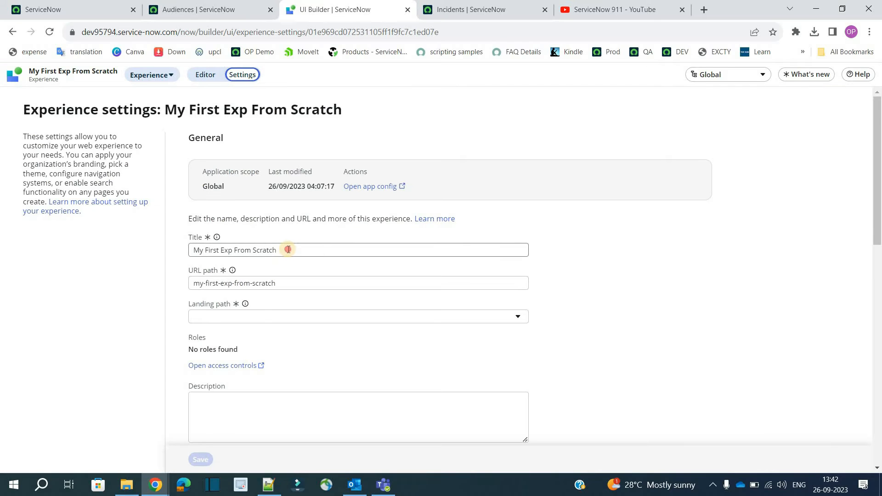
triple_click(303, 282)
click(514, 316)
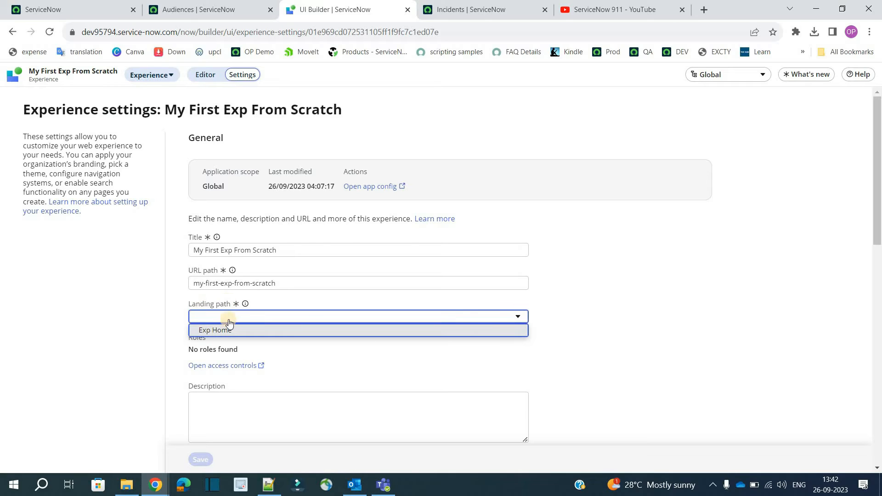
click(257, 329)
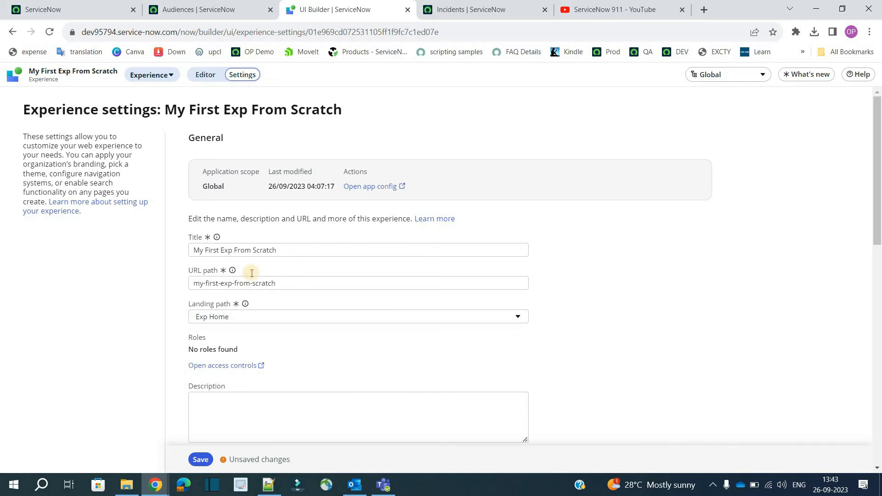
click(202, 459)
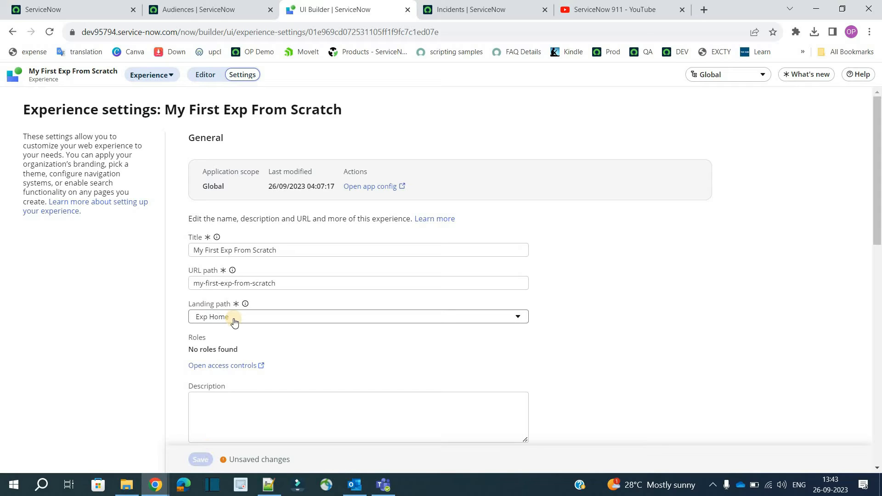
Step: View the home variant's page in the editor and return to the experience's list of pages and variants
click(205, 75)
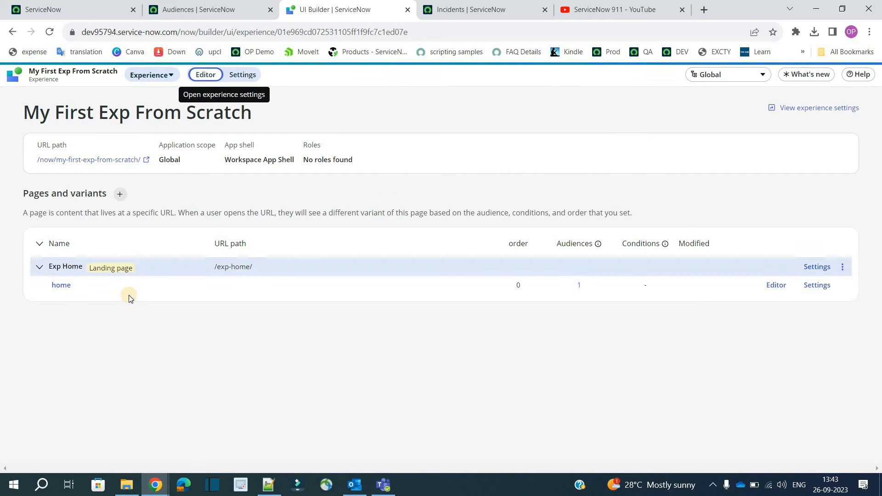
click(779, 287)
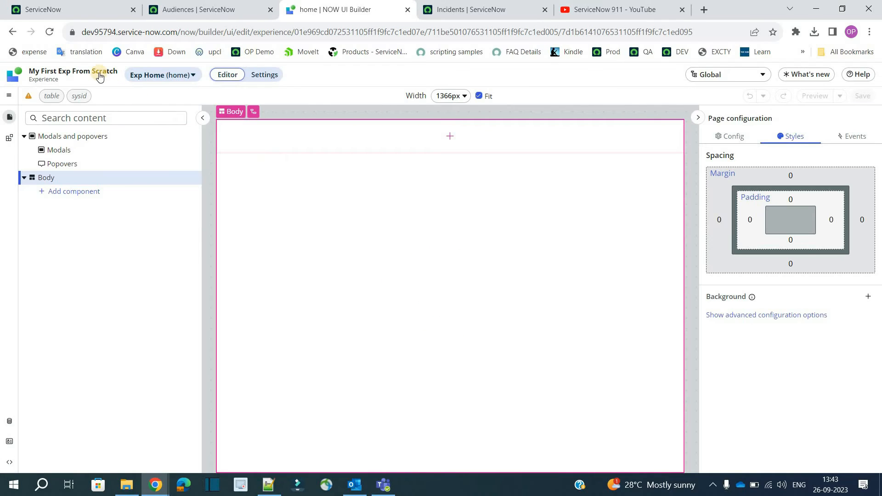
click(98, 73)
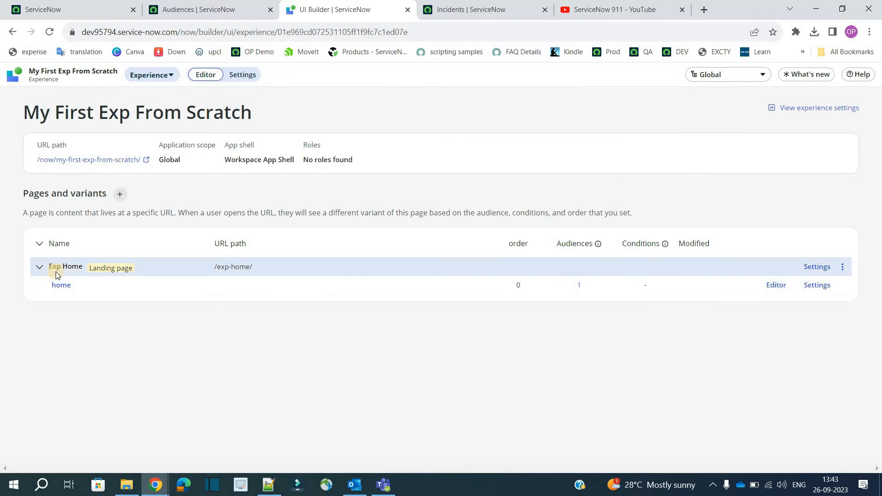
Step: Rename the Exp Home page as Home, set its URL path to home and save the page settings
click(819, 266)
click(205, 232)
key(BackSpace)
key(BackSpace)
key(BackSpace)
key(BackSpace)
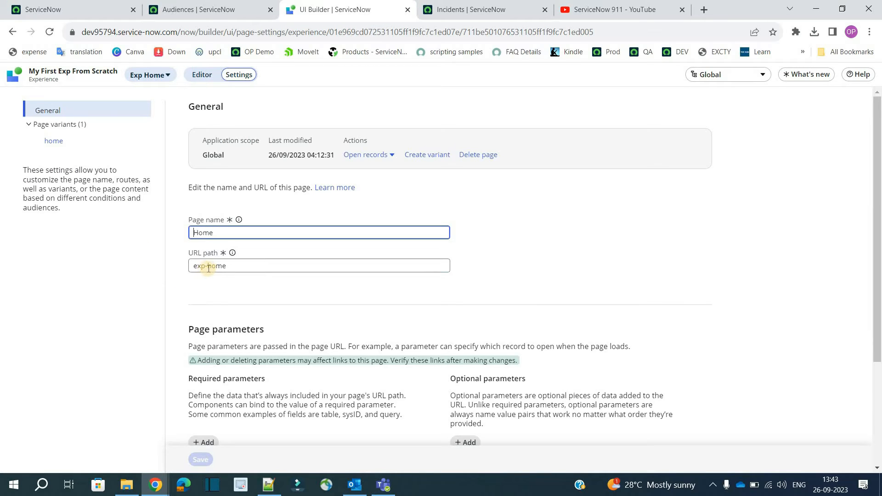
drag(208, 268, 186, 271)
key(BackSpace)
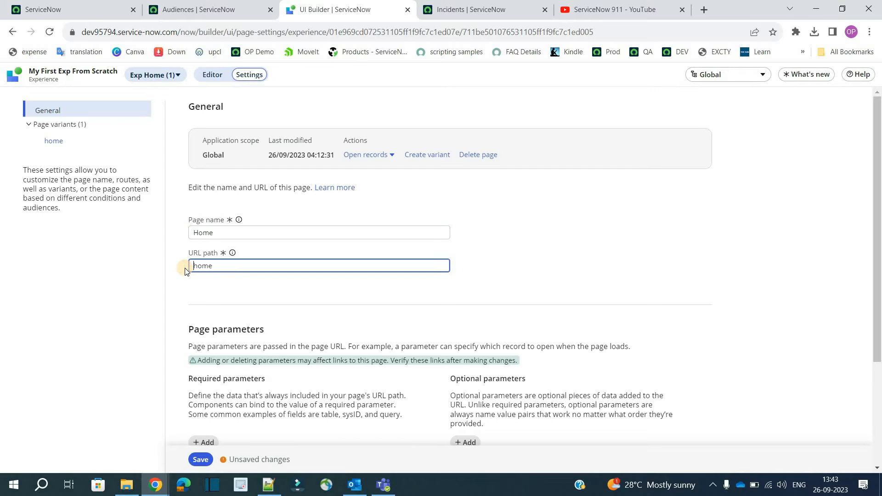
click(200, 460)
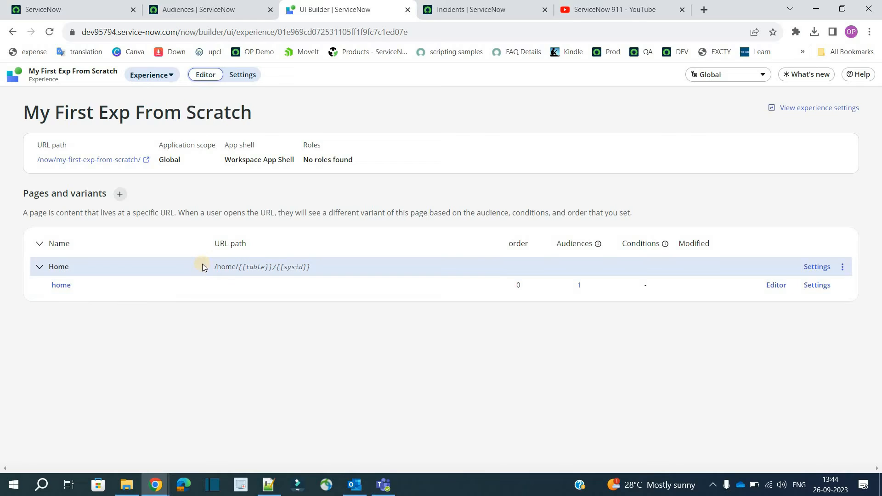
Step: Check the Home page's URL path in the pages list and open its home variant in the page editor
drag(214, 270, 234, 273)
click(760, 325)
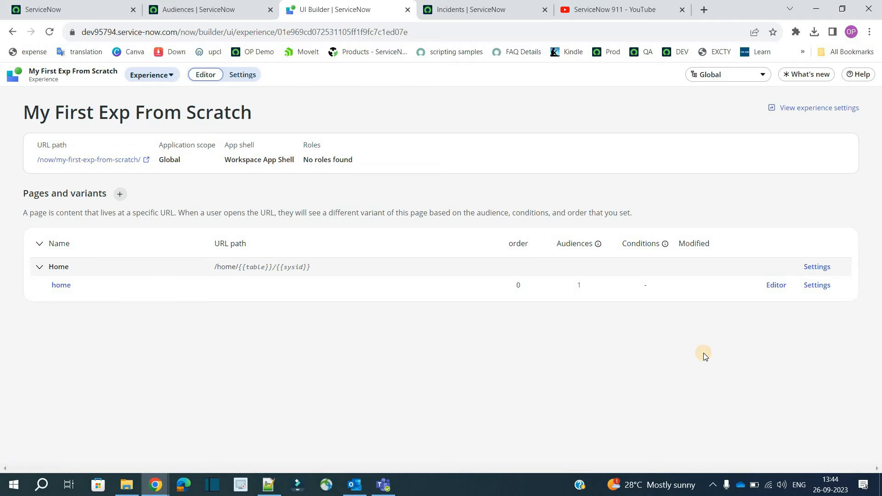
click(775, 285)
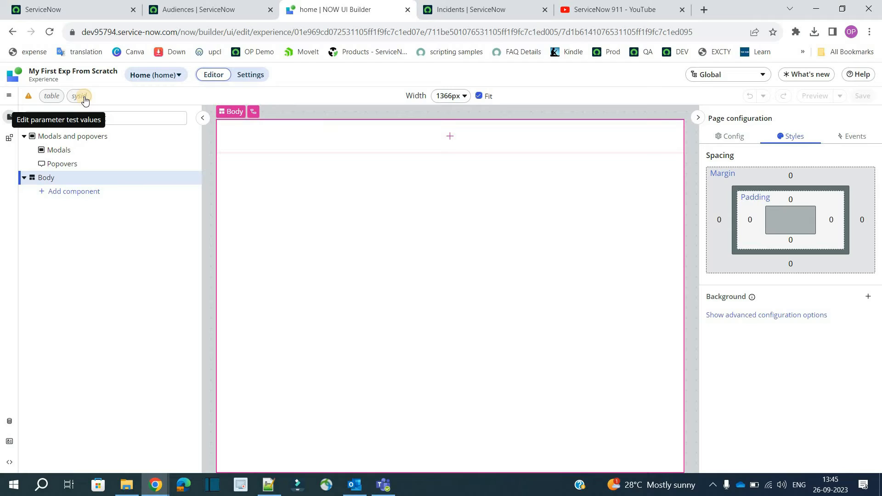
Step: Open the test values for the page's URL parameters and enter incident for the table parameter
click(29, 96)
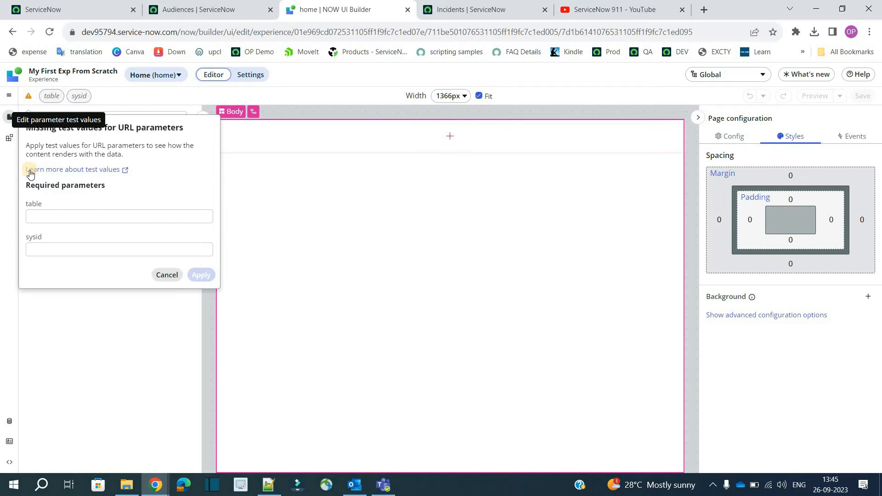
click(53, 216)
click(54, 216)
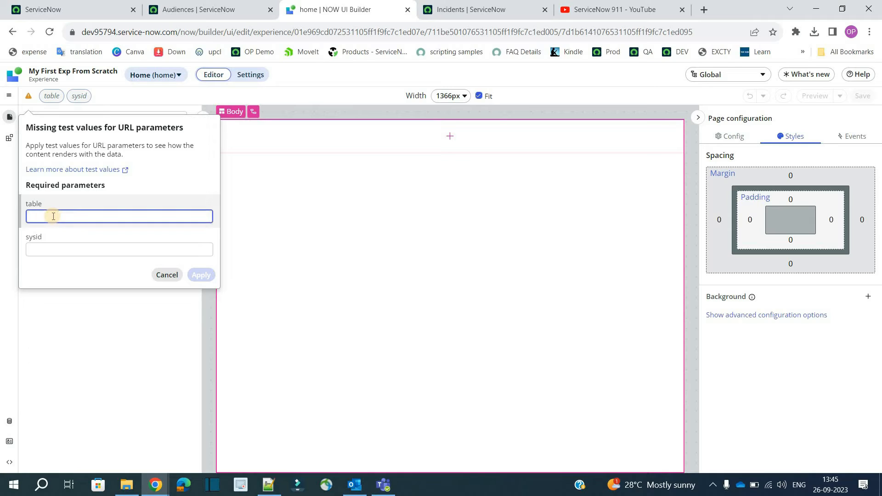
text(incident)
Step: Copy the sys_id of the first record in the Incidents list for the sysid test value
click(55, 250)
click(480, 9)
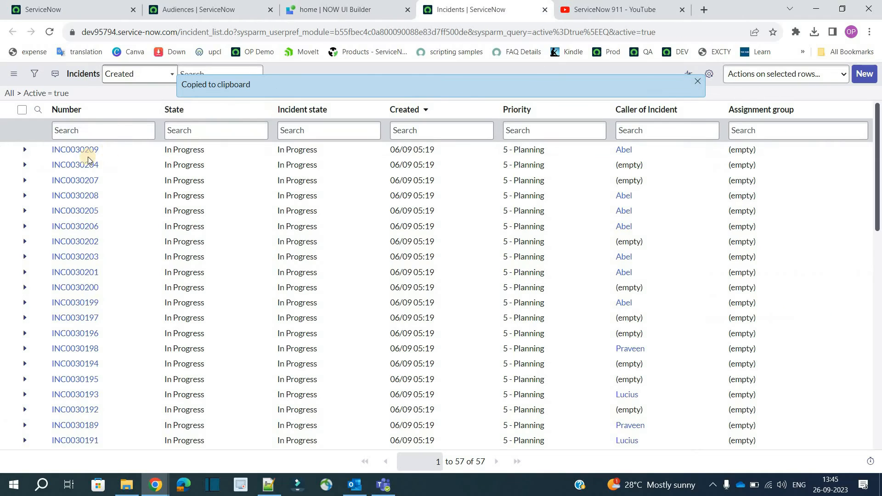
right_click(110, 149)
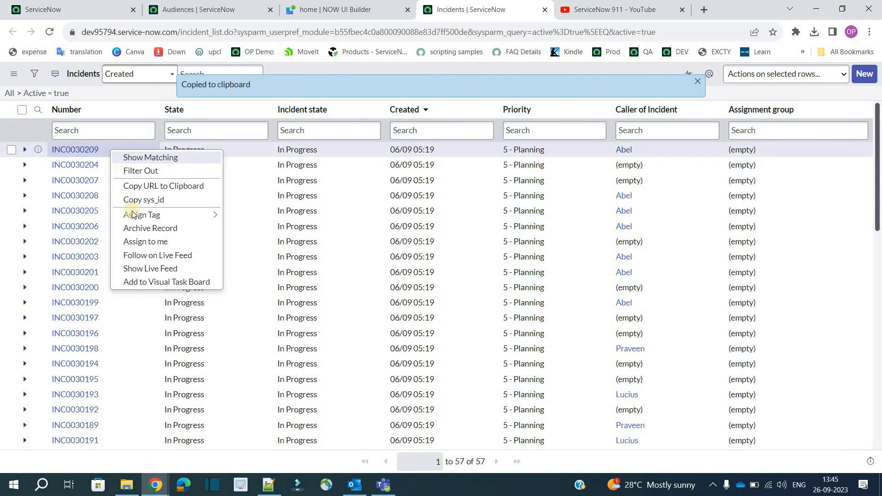
click(140, 200)
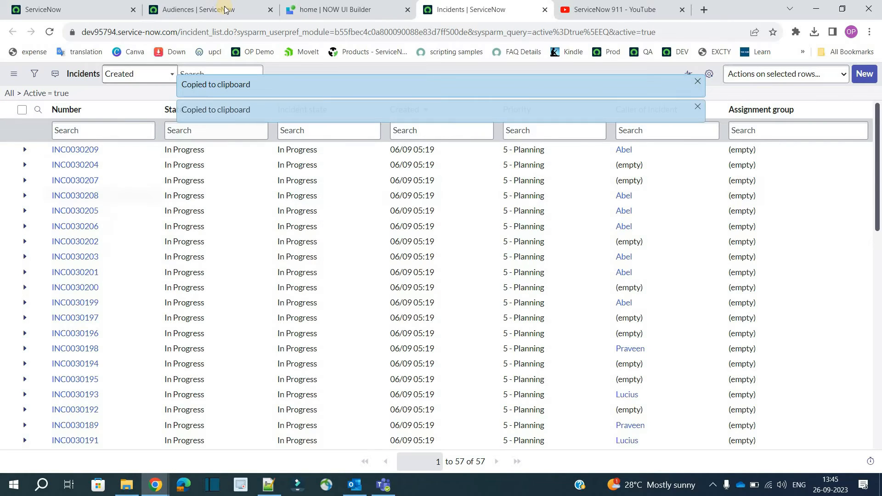
Step: Back in UI Builder, paste the copied sys_id as the sysid test value, apply the test values and save the page
click(328, 8)
key(ctrl+v)
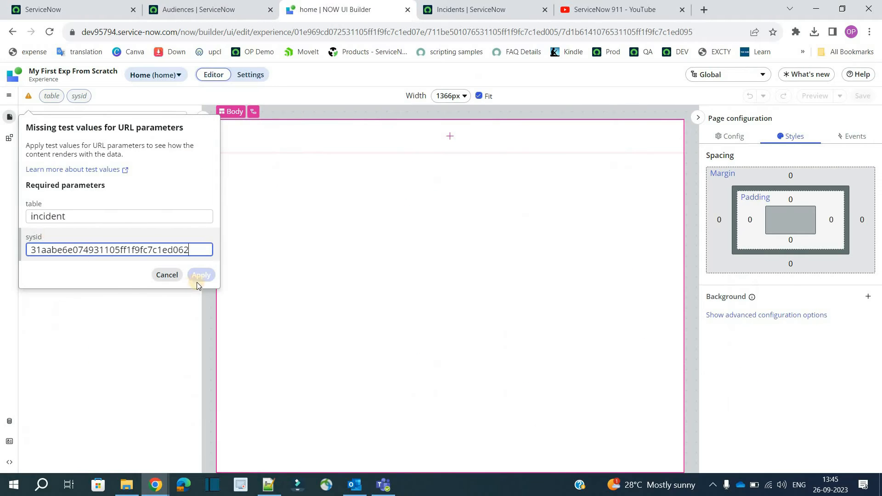
click(196, 274)
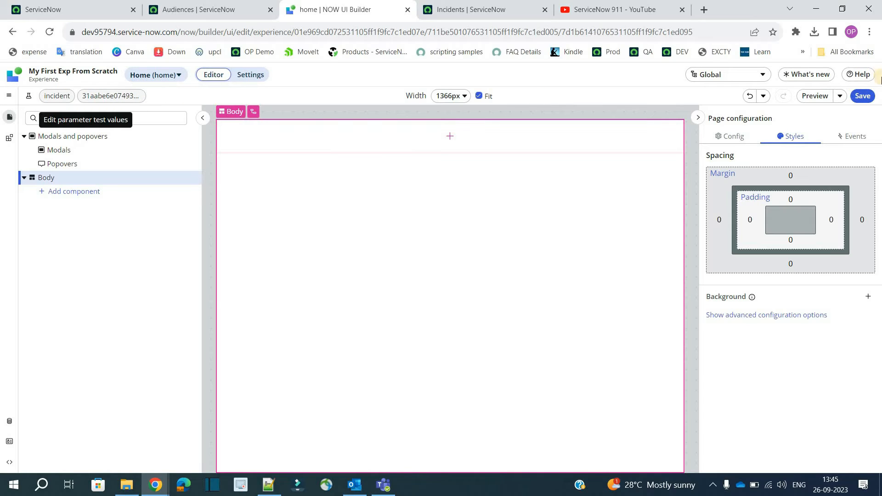
click(862, 95)
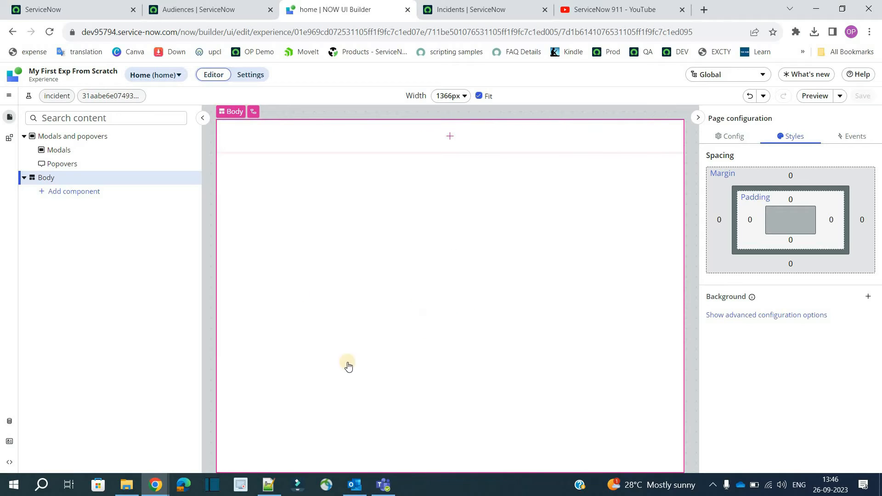
Step: Add a Single column layout to the body of the home page
click(300, 143)
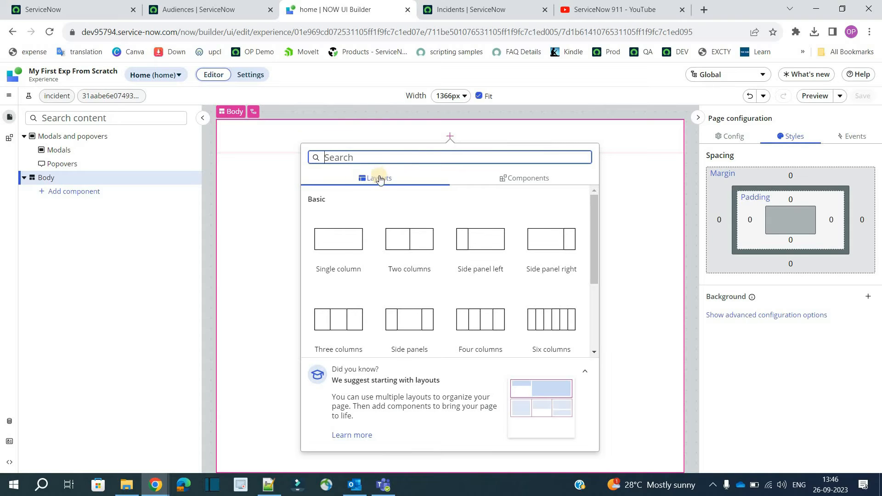
click(343, 249)
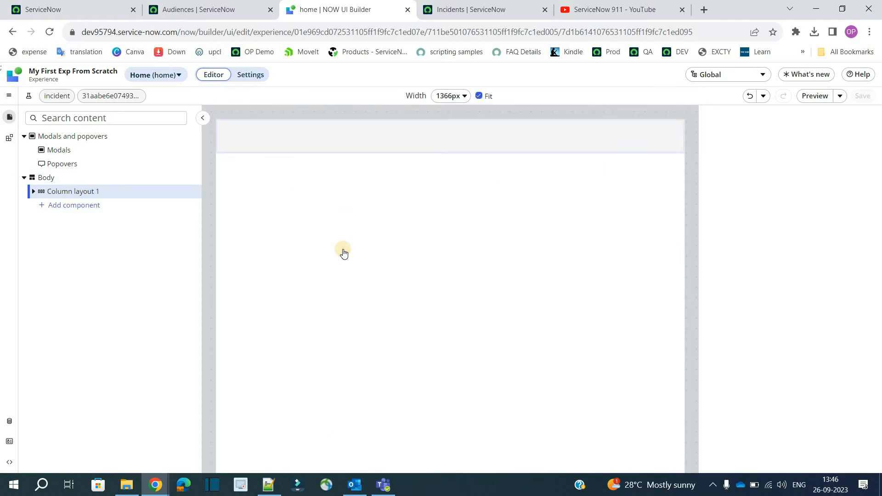
click(316, 138)
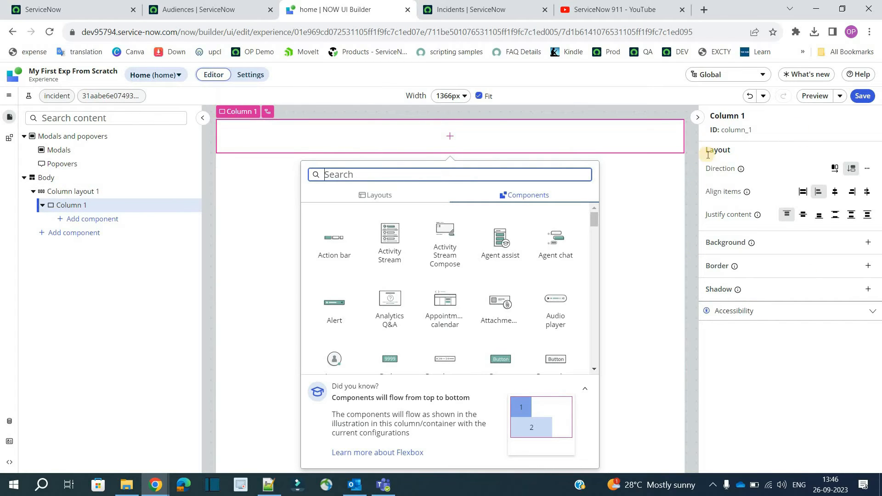
click(761, 236)
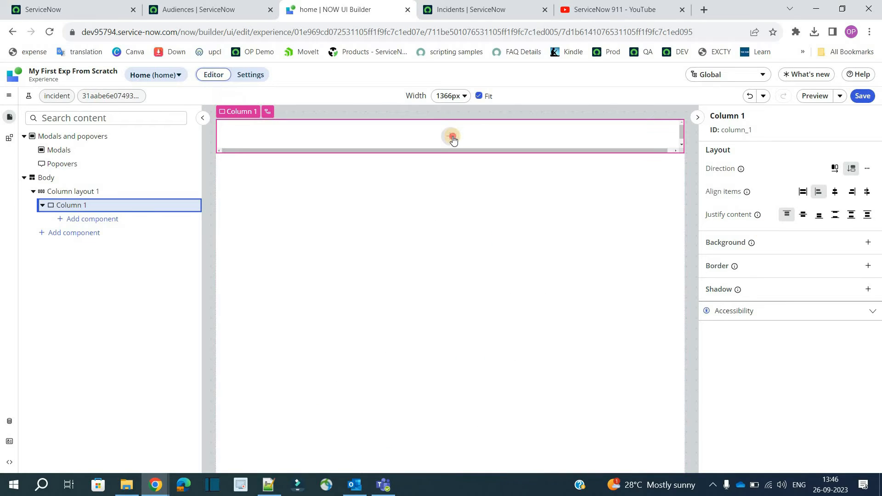
Step: Add a Heading component inside Column 1 of the column layout
click(453, 139)
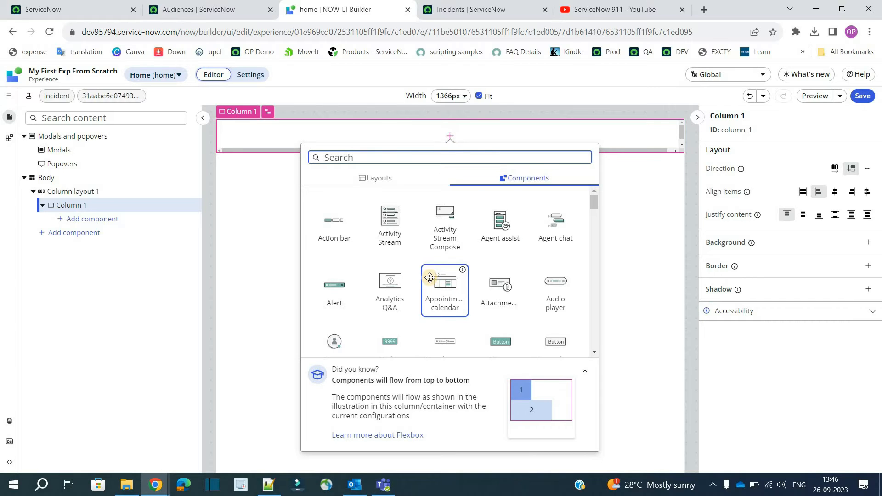
scroll(429, 278, down, 6)
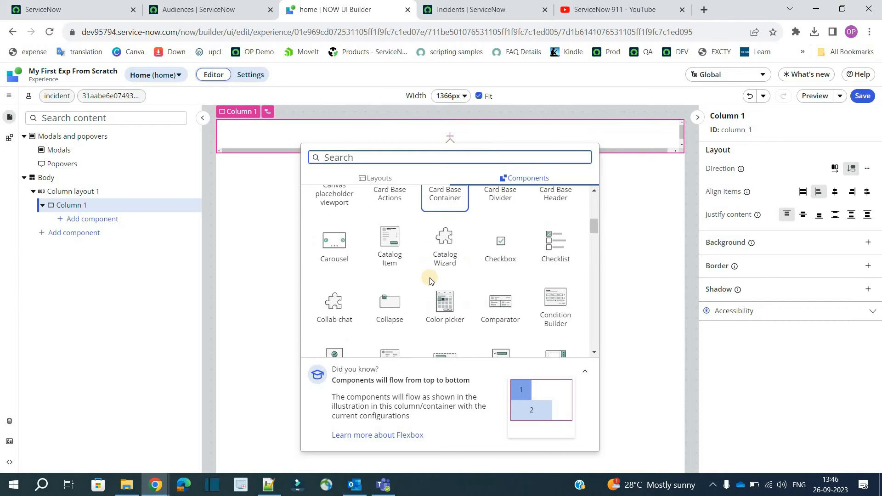
scroll(430, 280, down, 8)
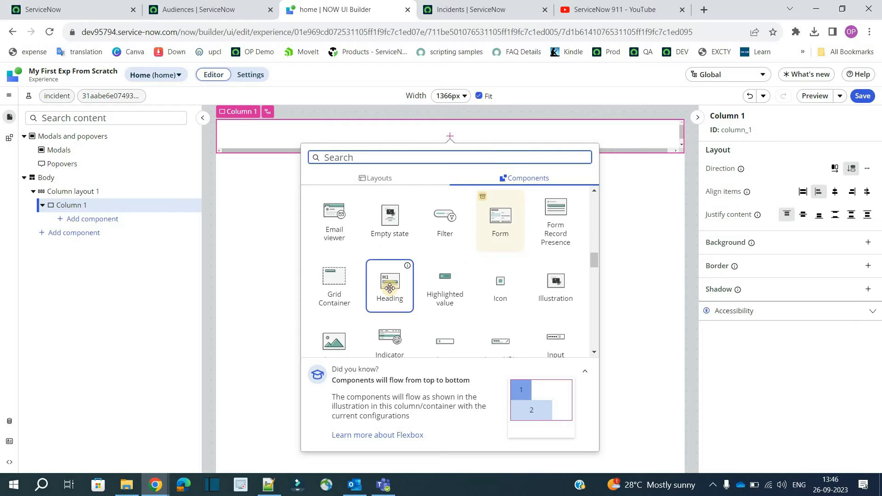
click(389, 288)
click(114, 221)
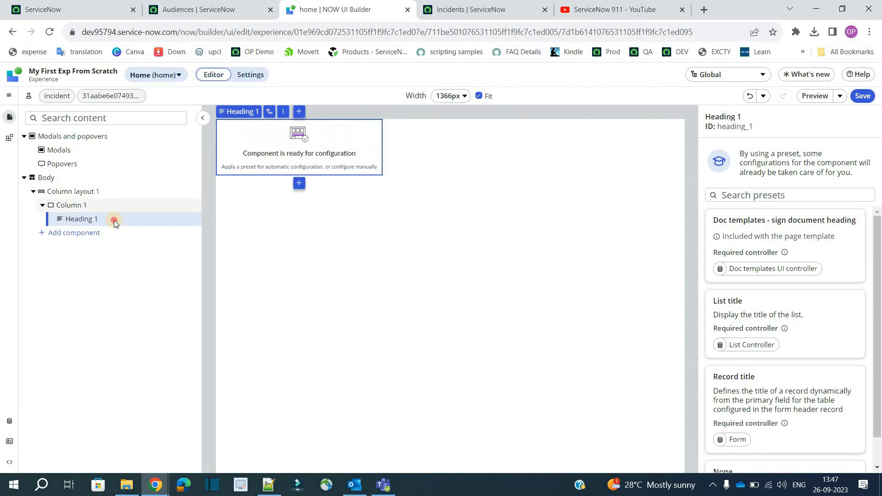
Step: Choose the None preset for the heading so it can be configured manually
click(309, 151)
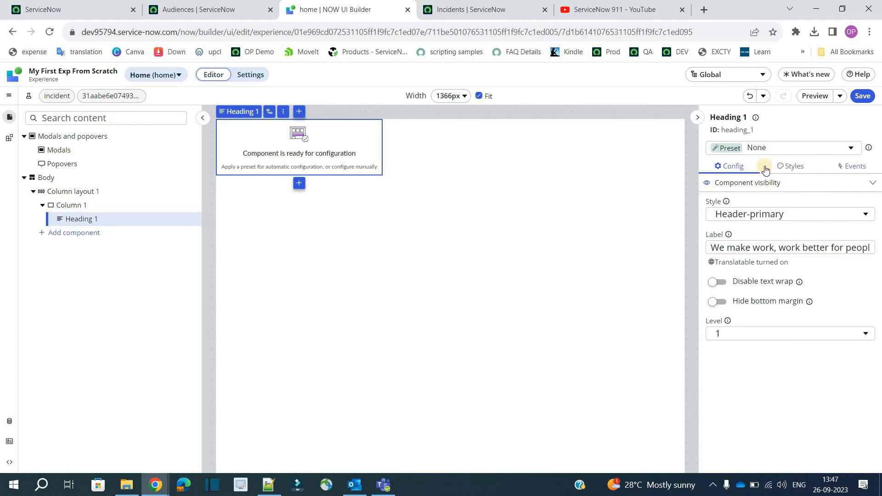
click(871, 169)
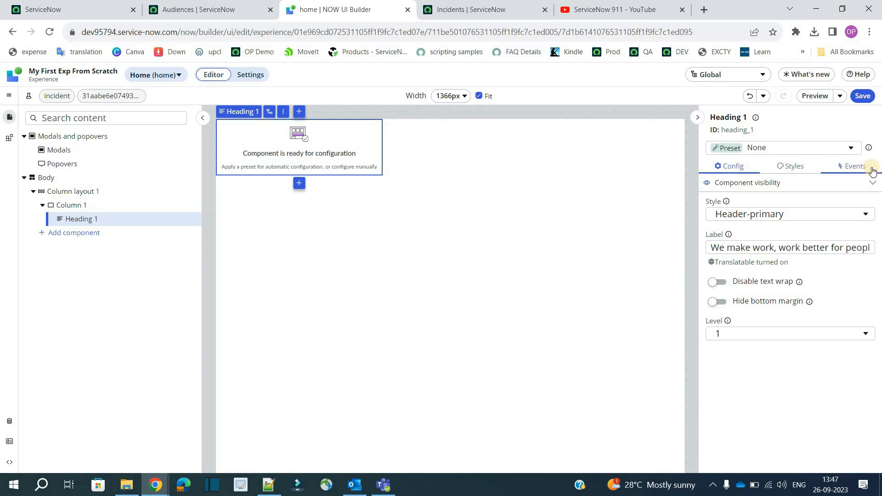
click(851, 148)
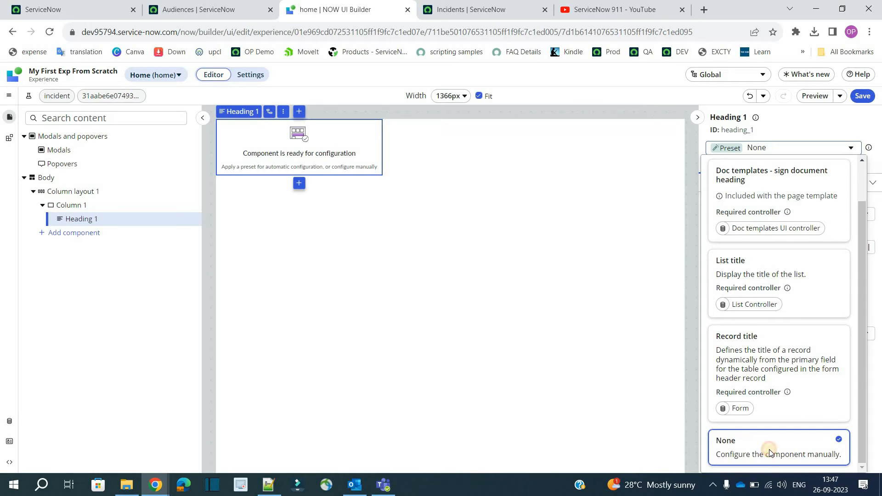
click(771, 452)
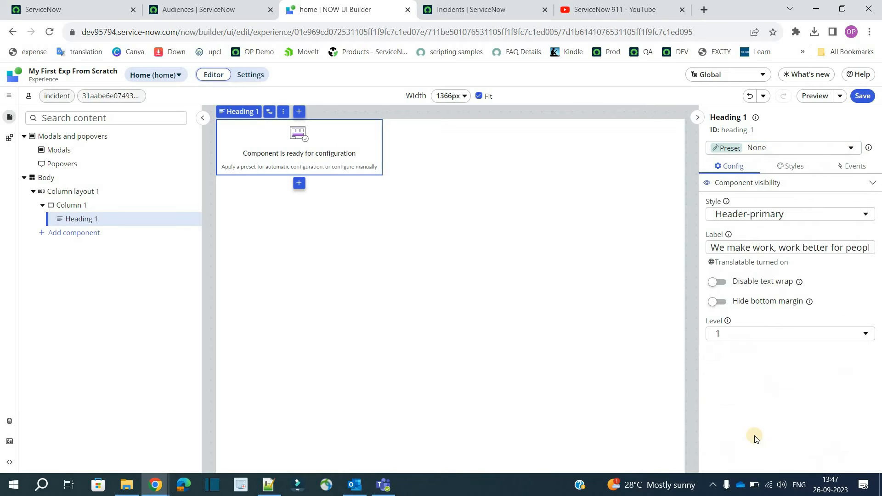
Step: Change the heading's label to Heading For Admins Audience and save the page
click(769, 215)
click(769, 215)
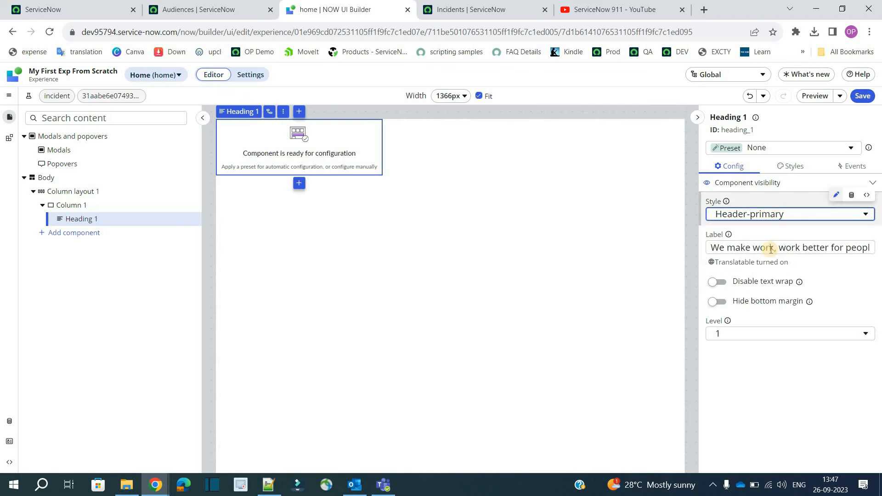
triple_click(770, 248)
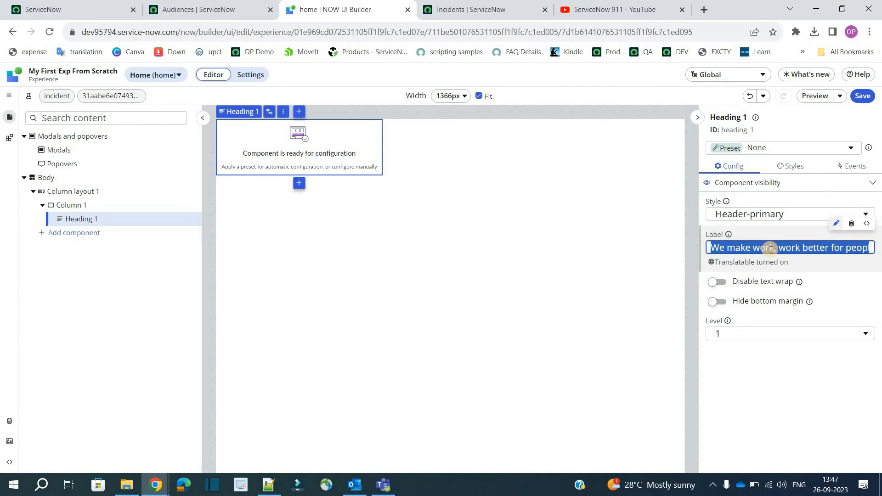
key(ctrl+v)
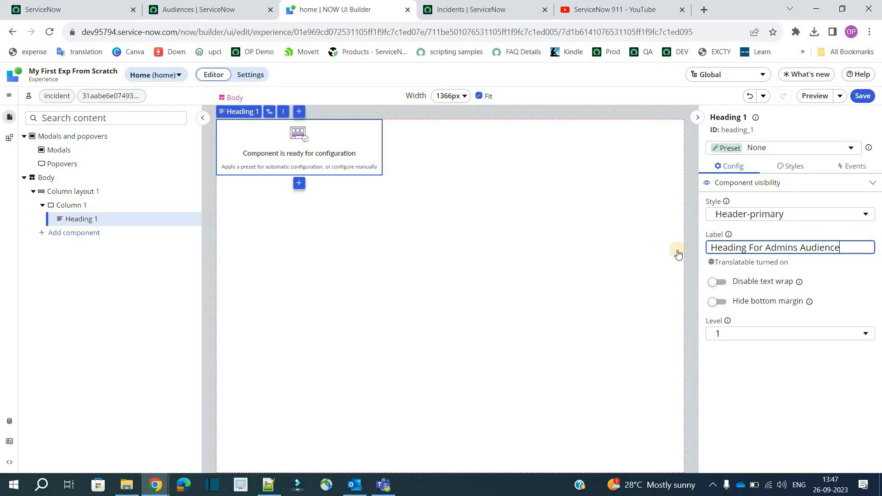
click(525, 217)
click(335, 152)
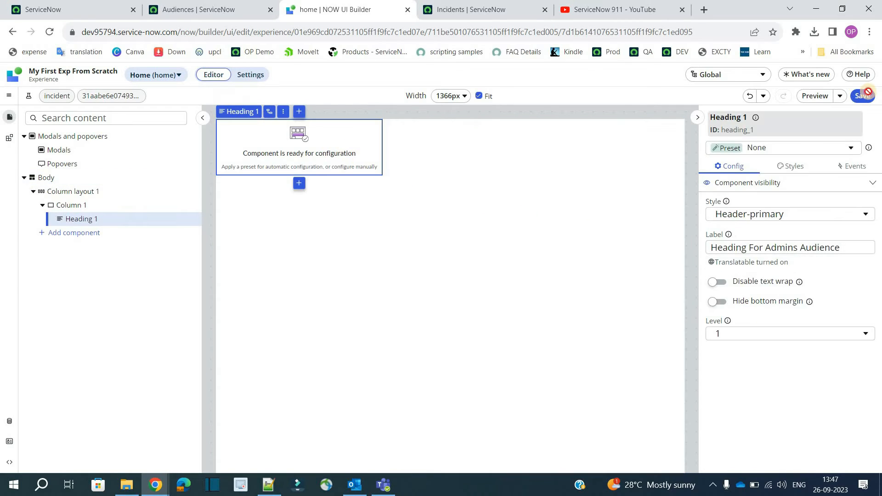
click(866, 94)
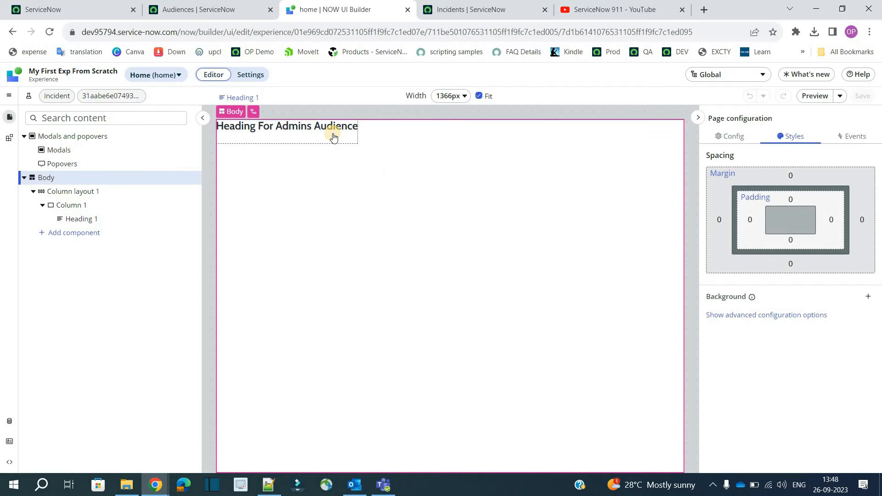
Step: Set the heading's alignment within Column 1 to Center
click(333, 136)
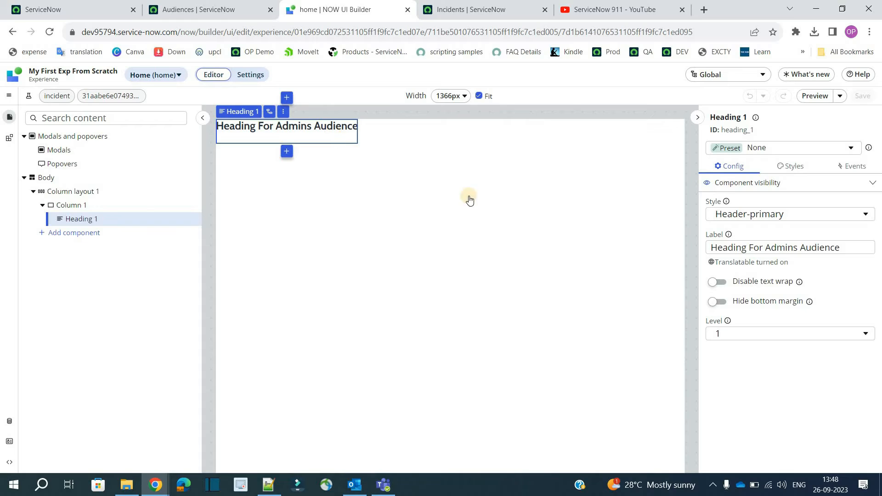
click(796, 167)
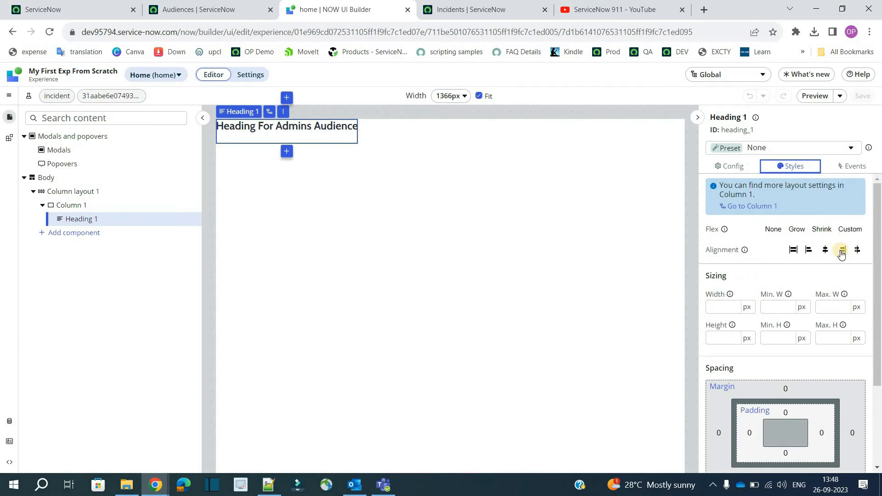
click(824, 251)
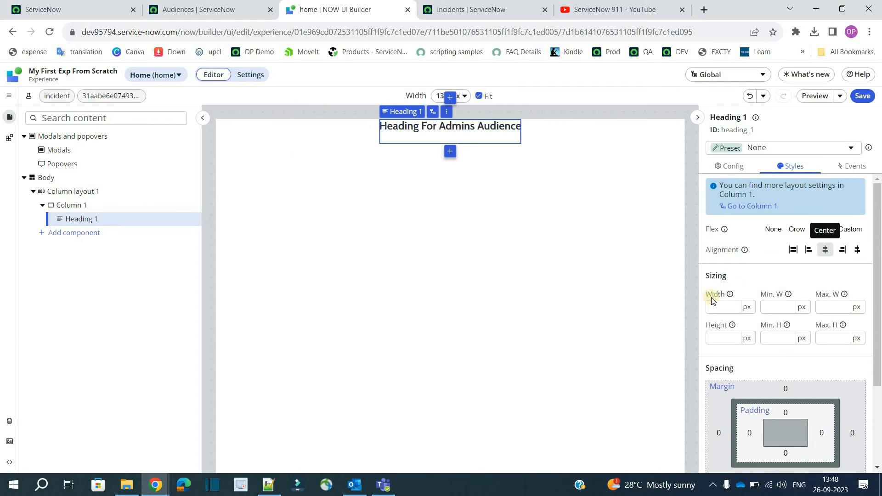
Step: Set the heading's top, bottom, left and right margins to XXL
scroll(734, 304, down, 2)
scroll(734, 304, down, 1)
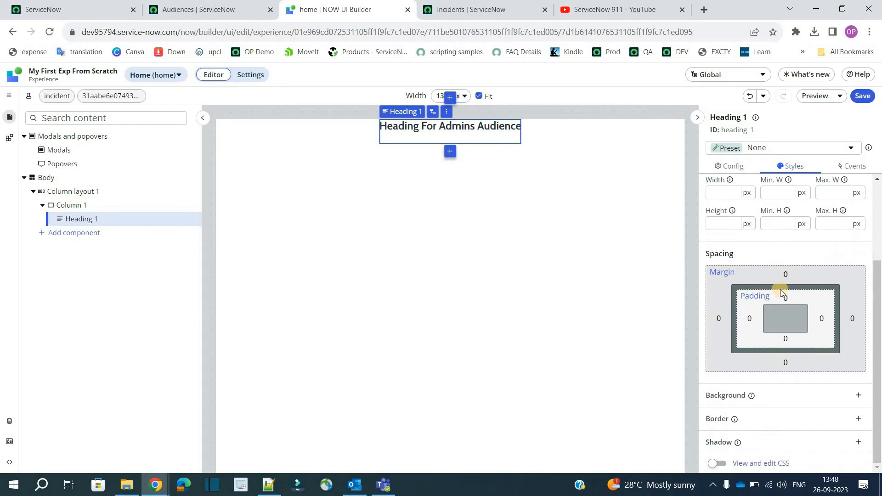
click(790, 274)
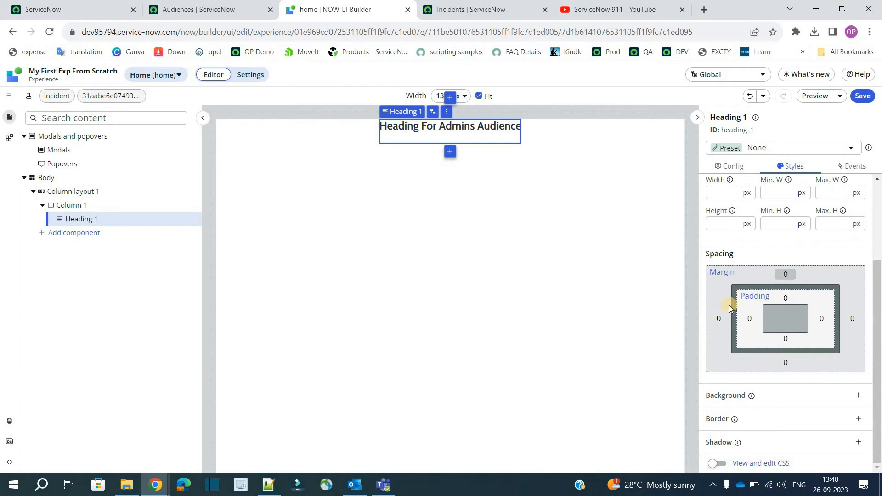
click(730, 321)
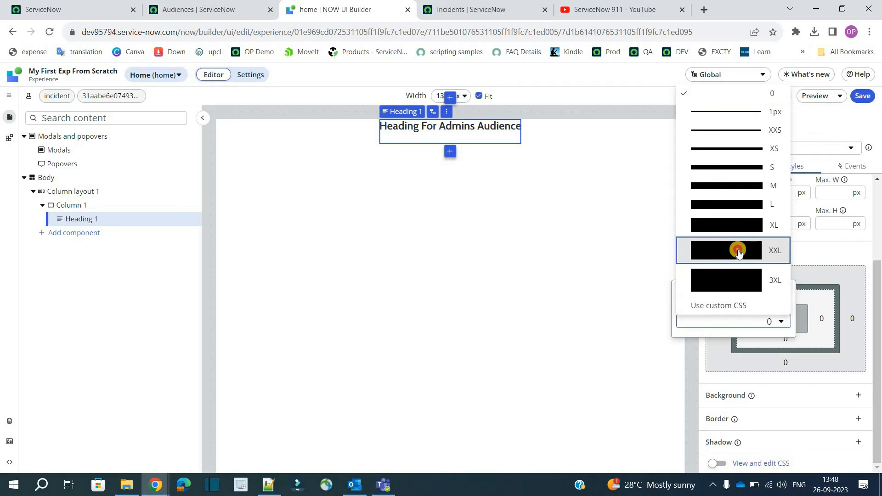
click(737, 249)
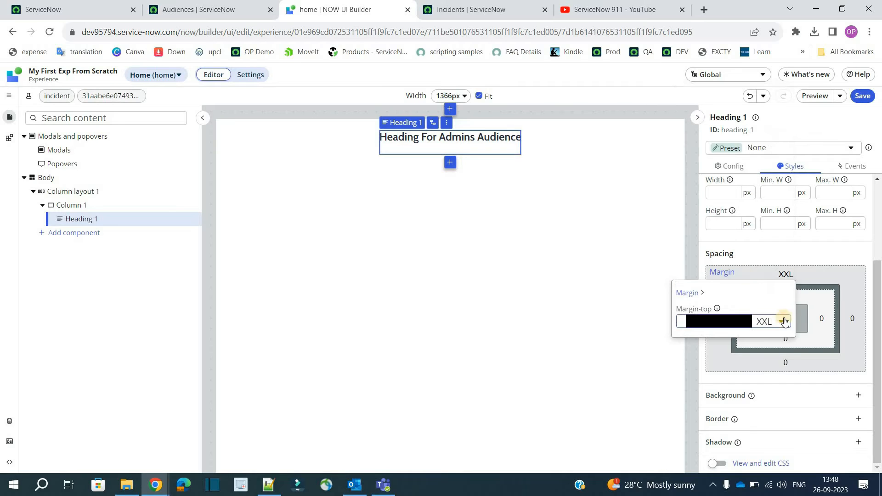
click(788, 363)
click(735, 410)
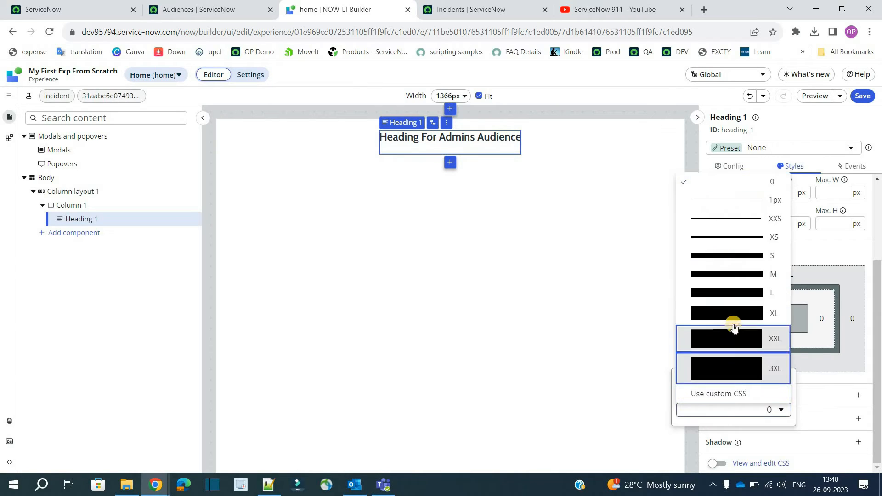
click(733, 340)
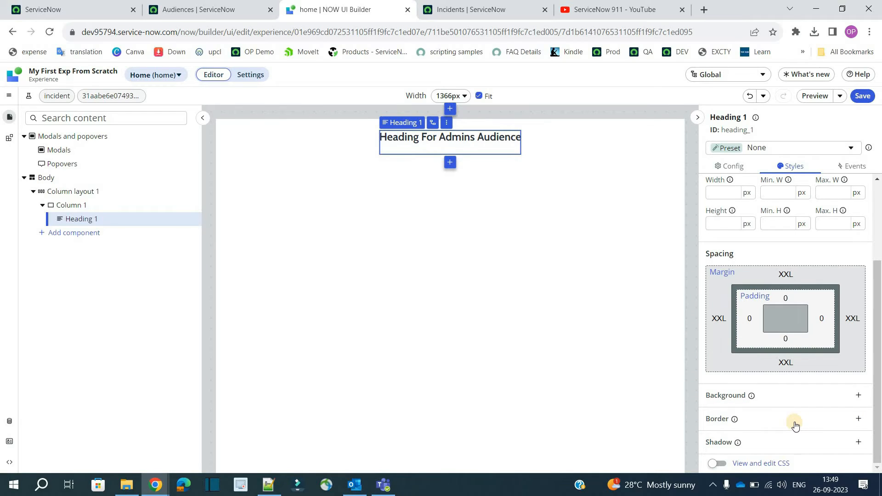
Step: Add a background to Column 1 and set its colour to Selection primary 1
click(340, 155)
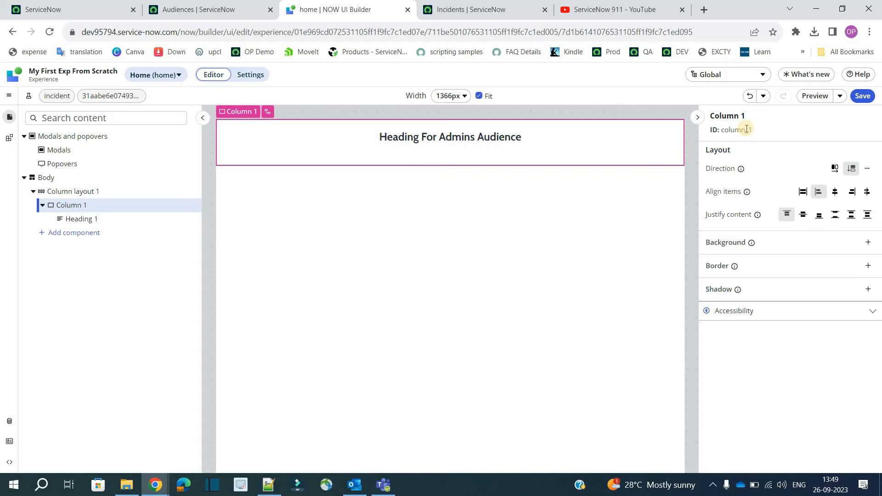
click(868, 243)
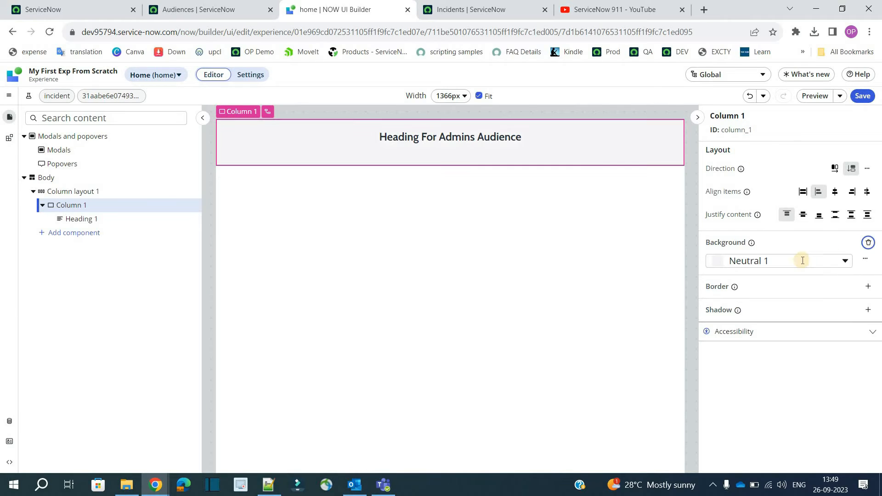
click(804, 260)
scroll(767, 331, down, 15)
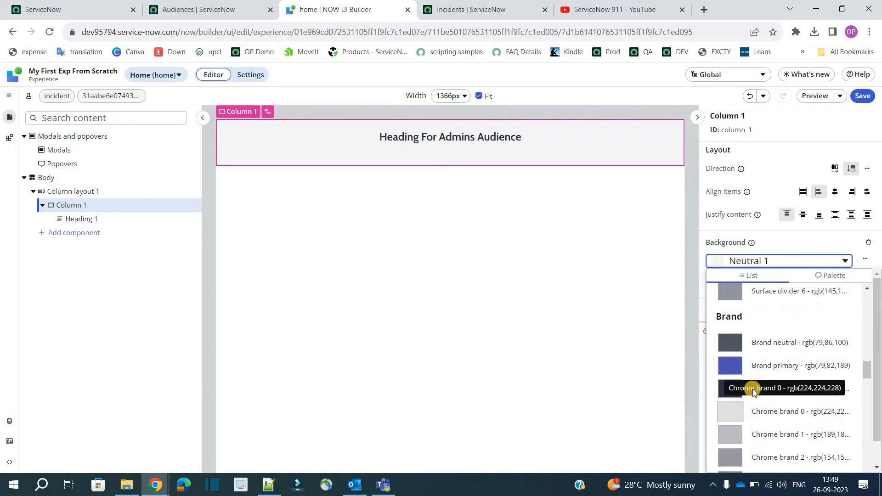
scroll(758, 366, up, 5)
scroll(757, 366, up, 3)
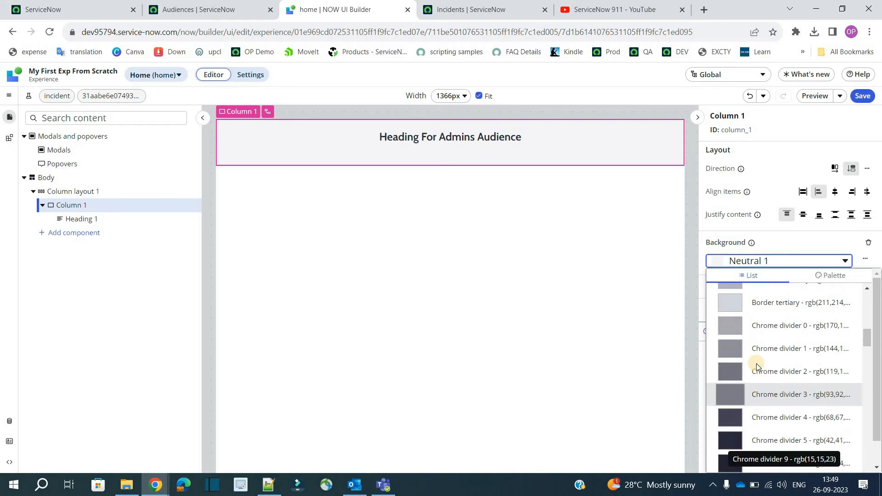
scroll(759, 357, up, 4)
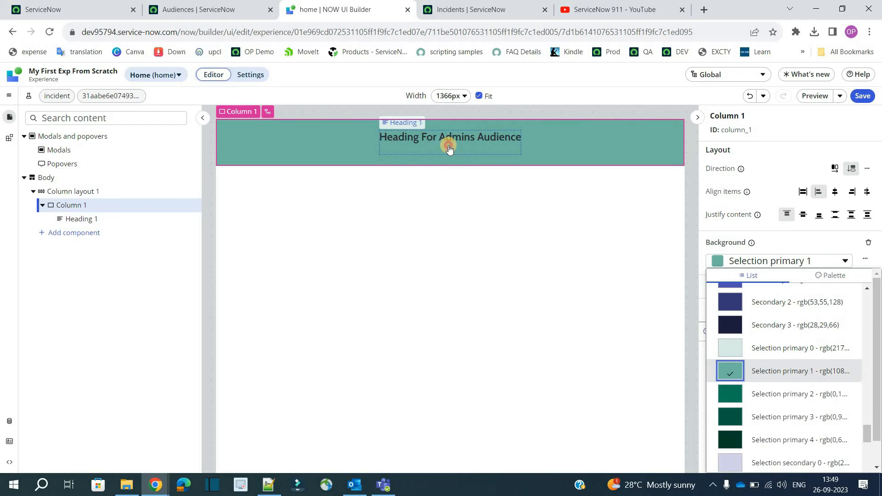
click(448, 147)
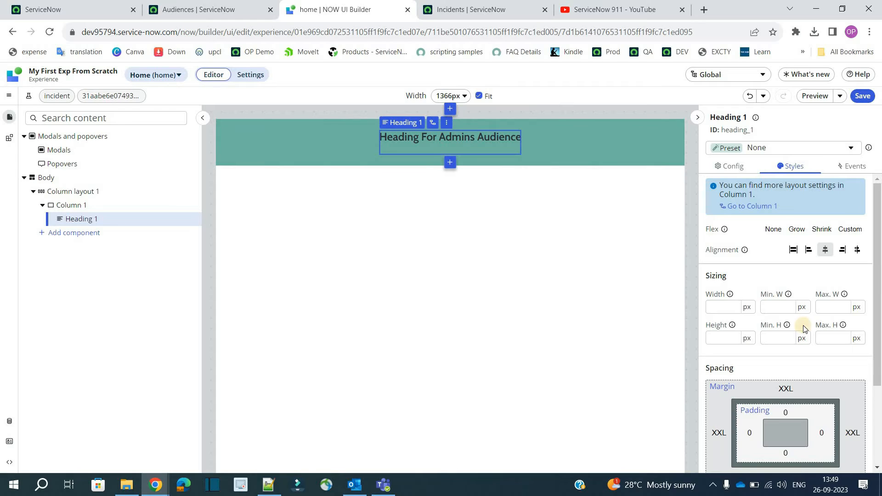
Step: Add a background to the heading and set its colour to Surface brand 1
scroll(762, 404, down, 3)
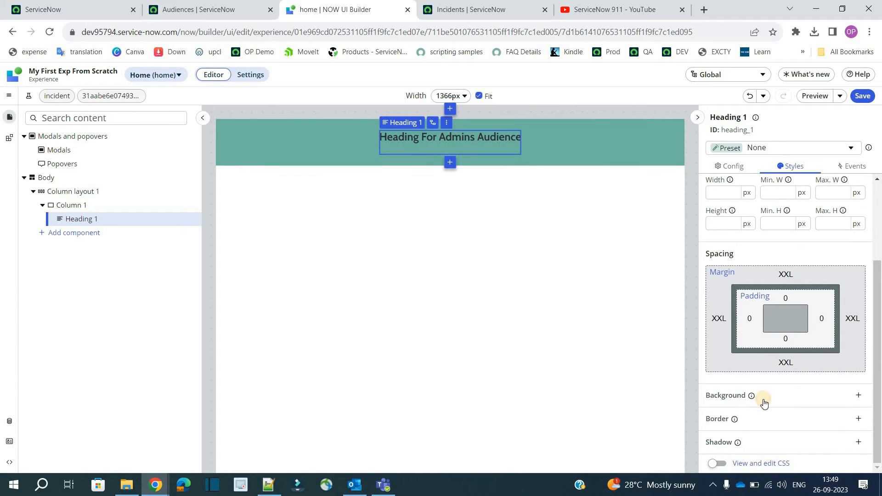
click(764, 402)
click(759, 413)
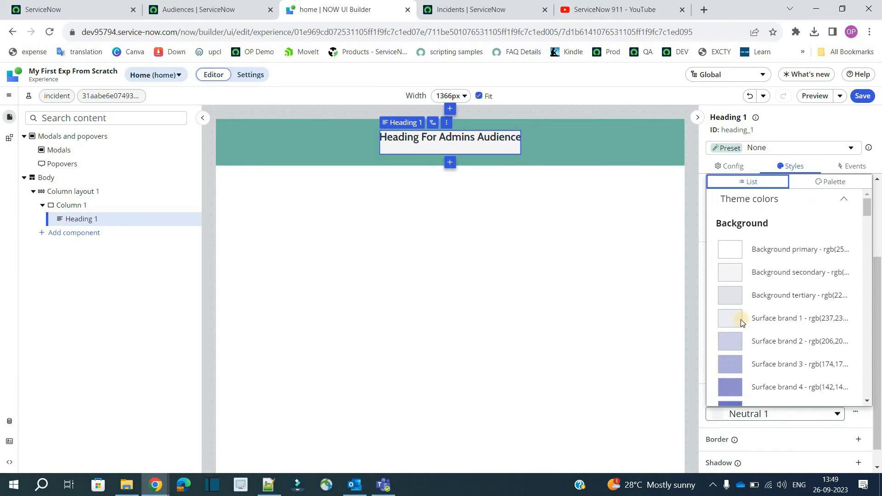
click(739, 318)
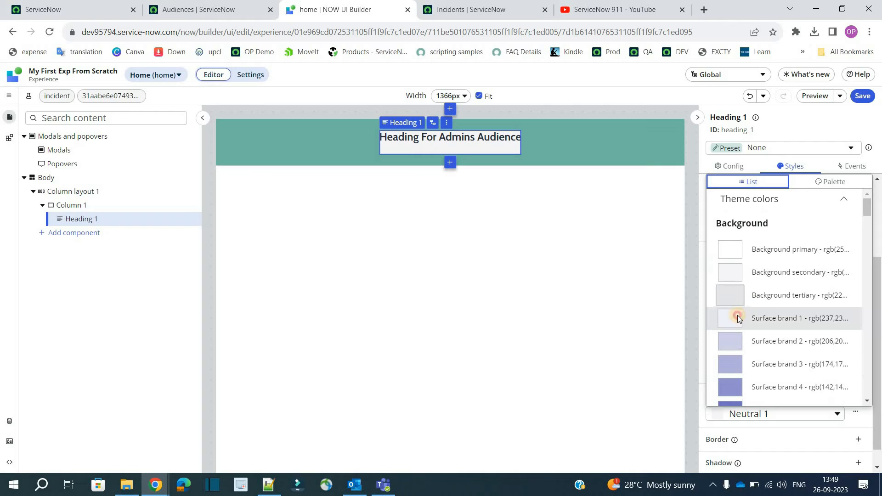
click(590, 145)
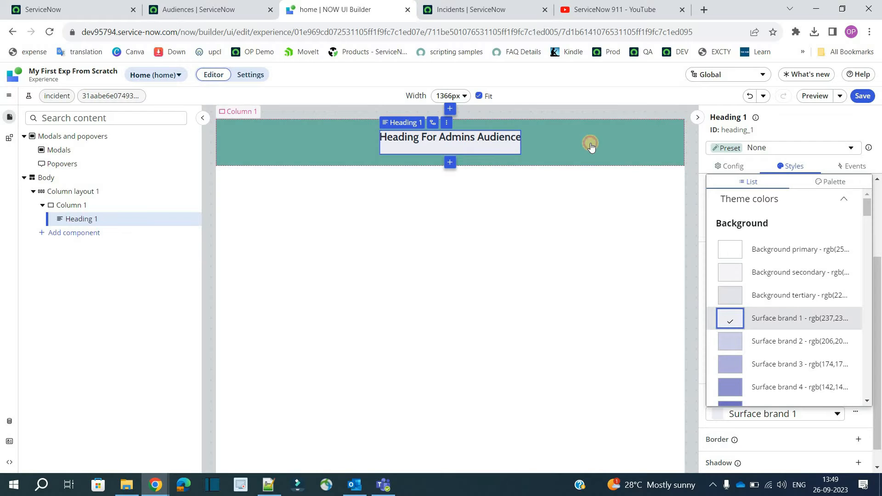
Step: Set the heading's top padding to XXL and its right and left padding to XL
click(458, 151)
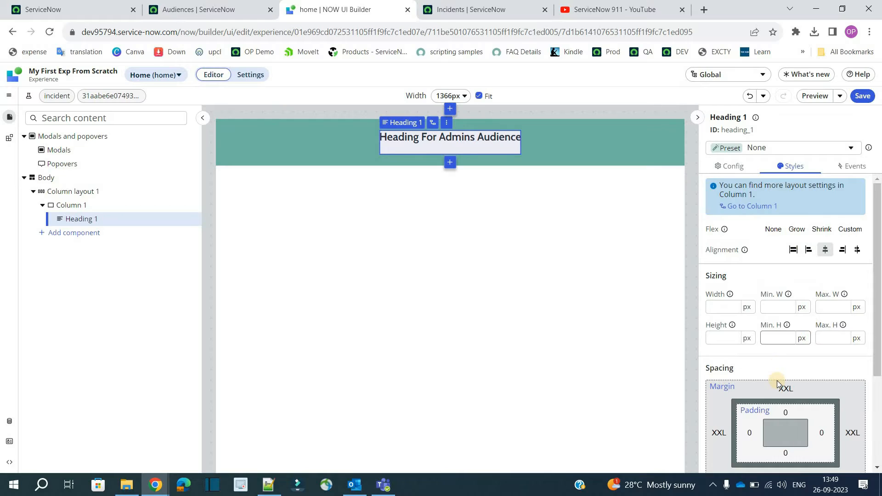
scroll(779, 294, down, 2)
scroll(780, 292, down, 2)
click(787, 278)
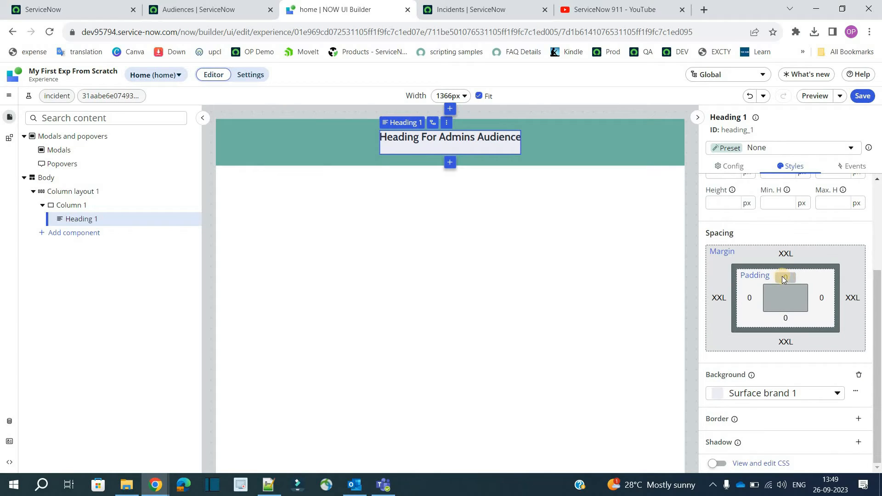
click(735, 326)
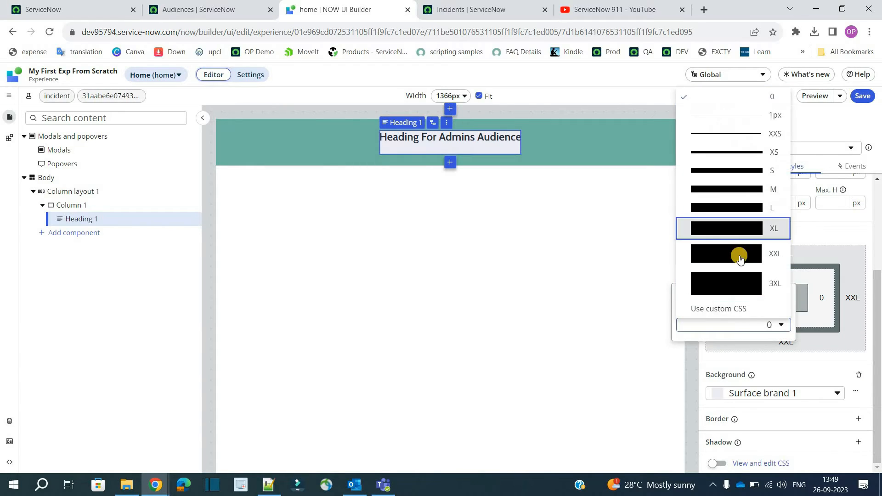
click(740, 258)
click(821, 298)
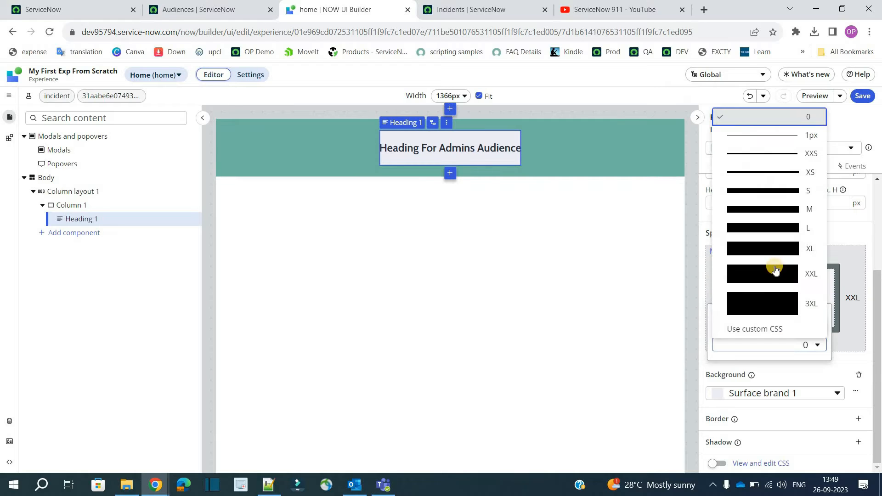
click(775, 250)
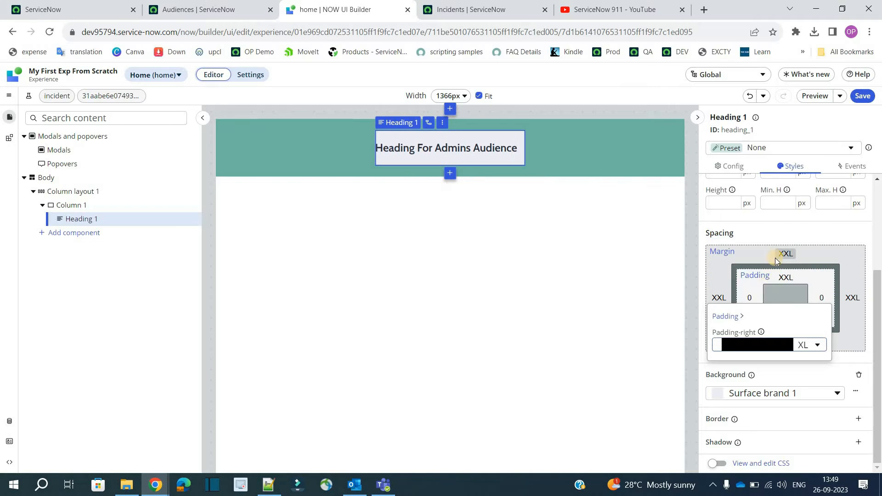
click(750, 297)
click(710, 344)
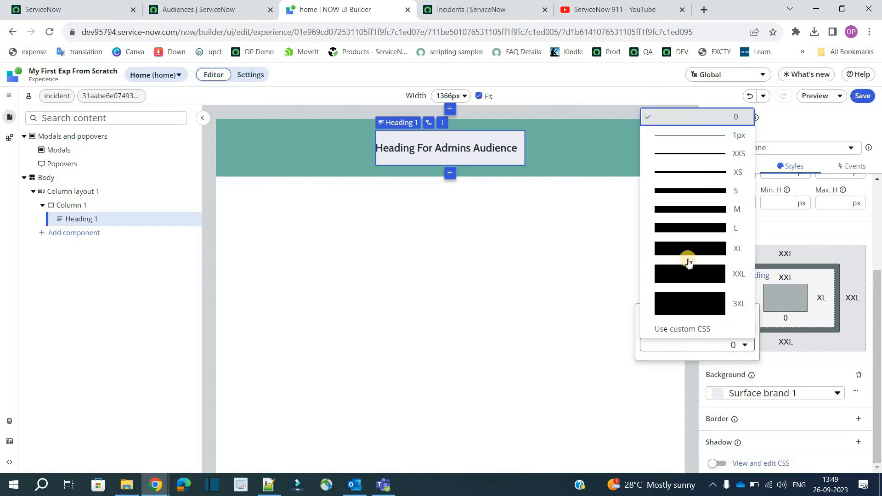
click(685, 248)
click(624, 155)
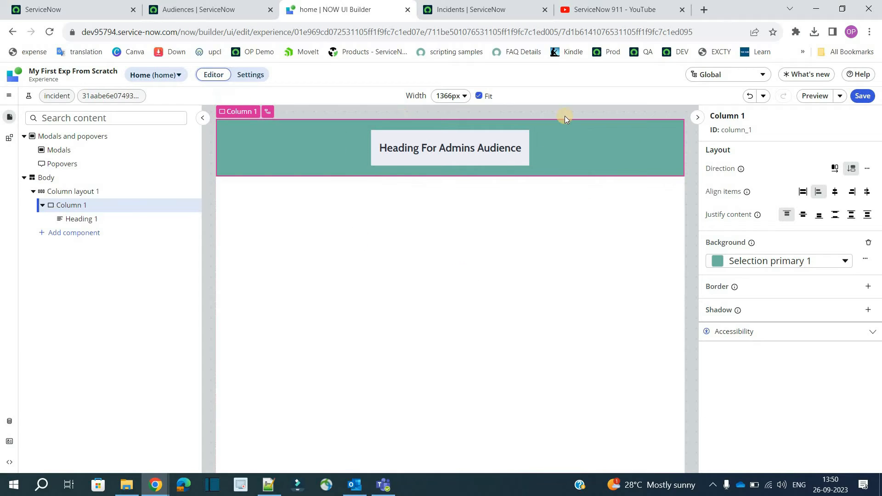
click(396, 147)
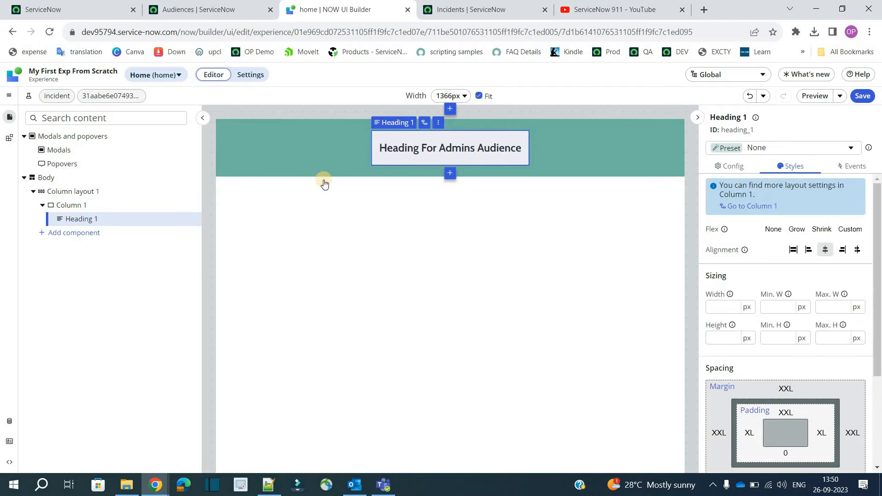
click(302, 156)
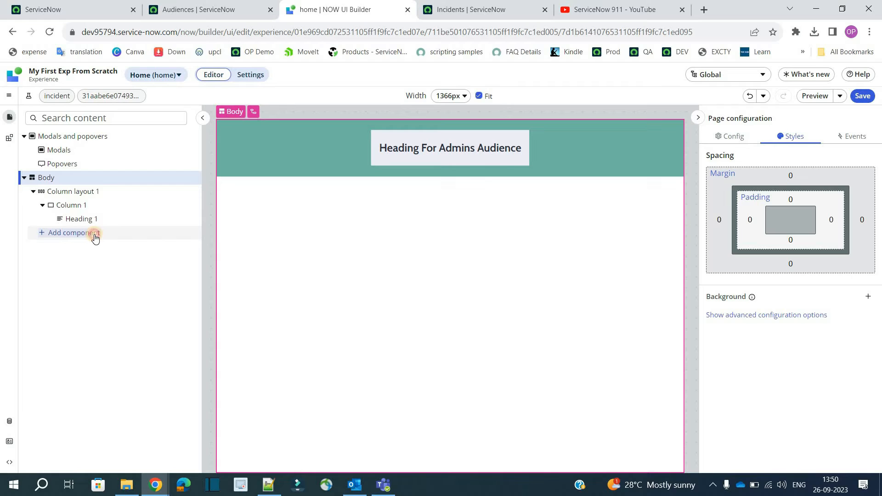
Step: Add a single column layout below the heading's layout and insert a Display only form component into its column
click(95, 236)
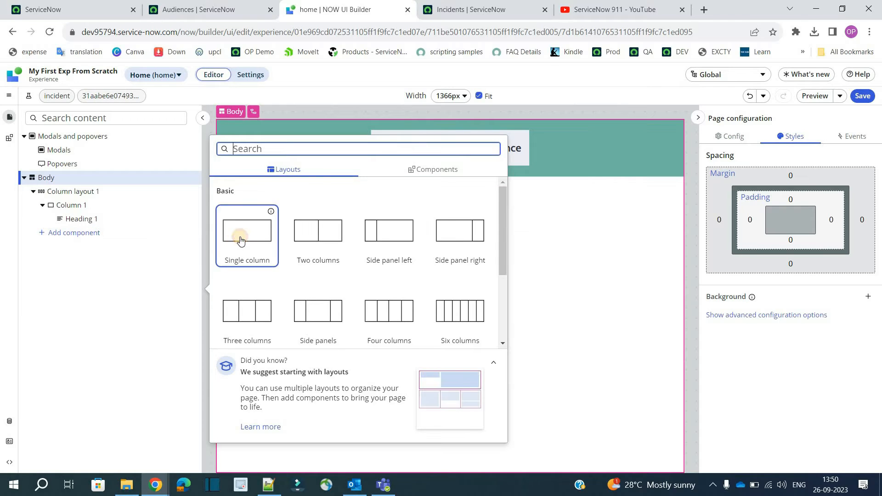
click(240, 241)
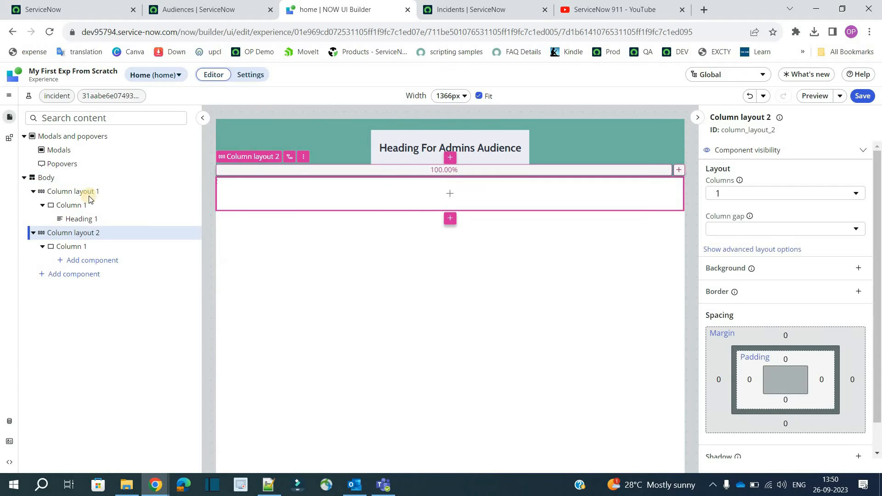
click(442, 198)
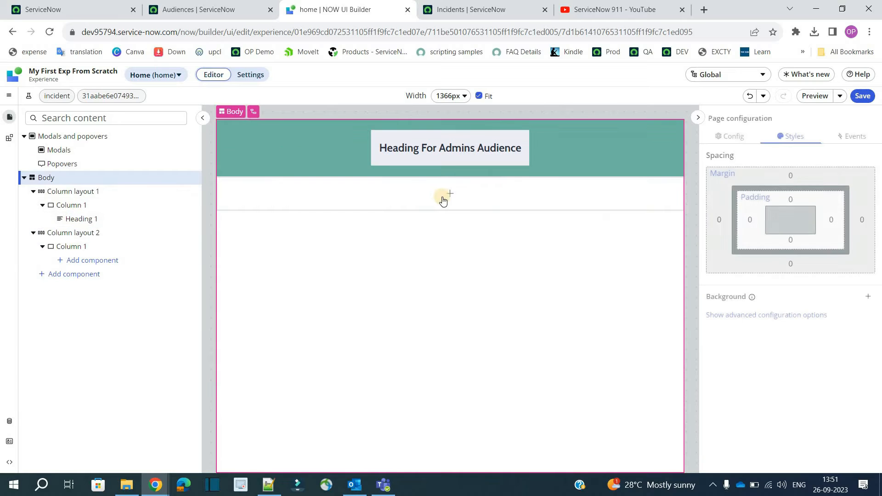
click(449, 195)
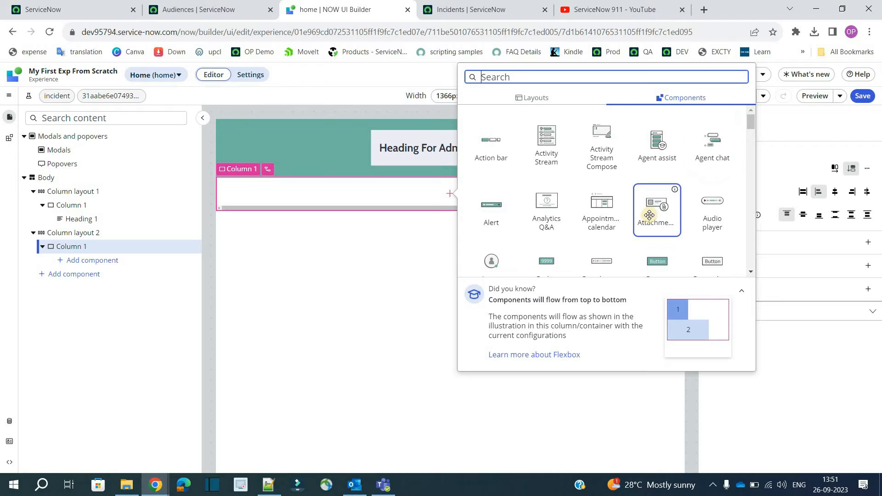
scroll(649, 215, down, 3)
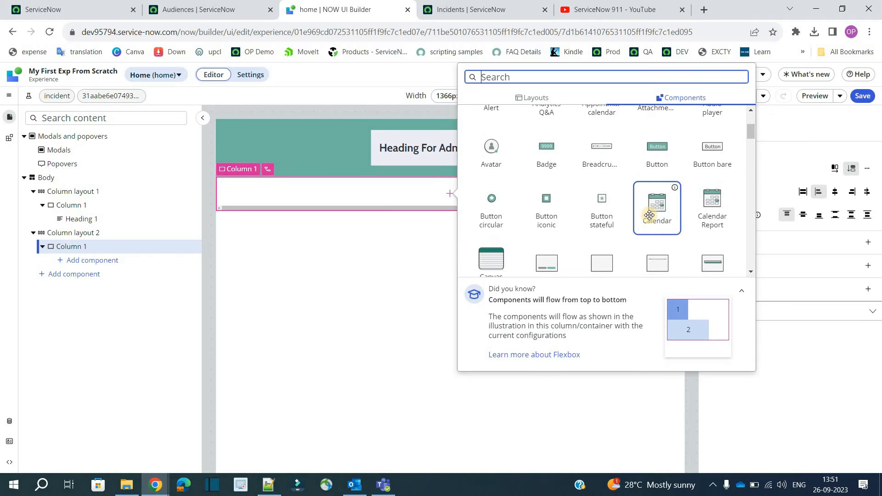
scroll(649, 215, down, 5)
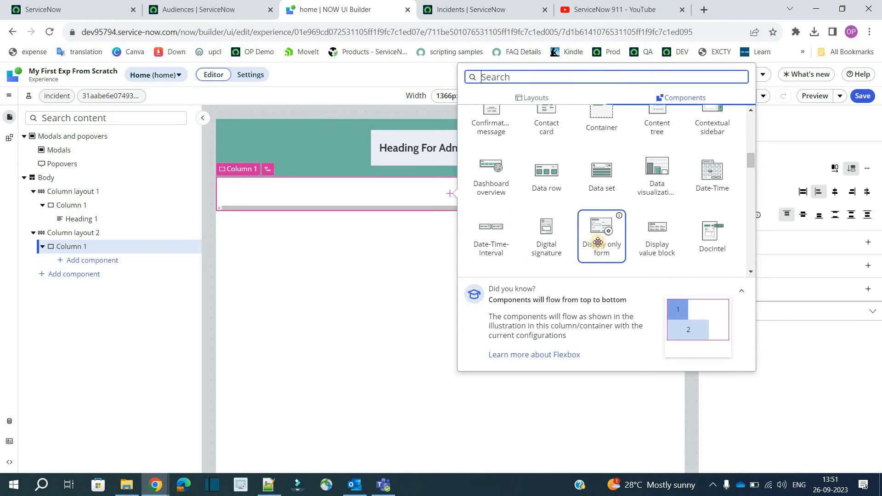
click(597, 243)
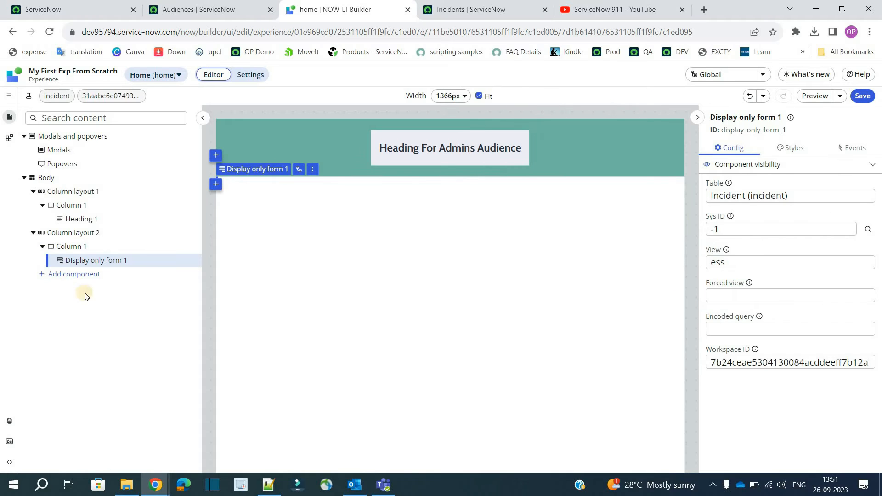
Step: Examine the default Table and Sys ID settings of the display only form
click(99, 261)
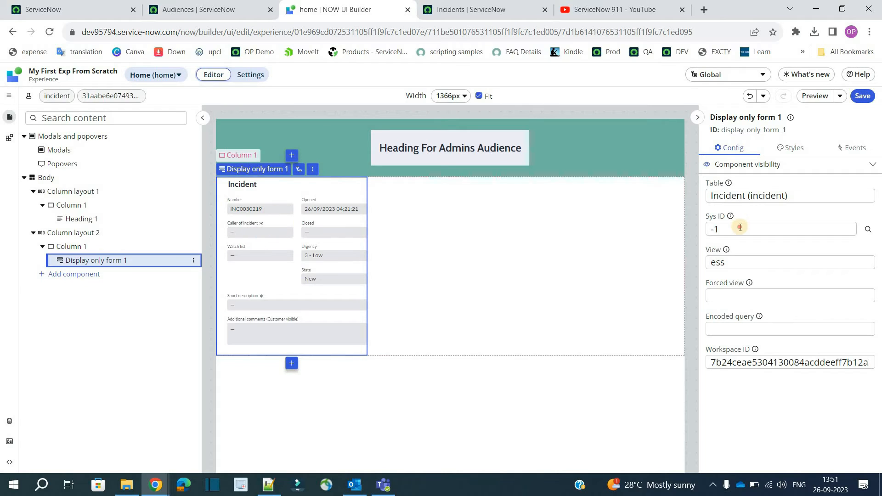
drag(740, 227, 703, 229)
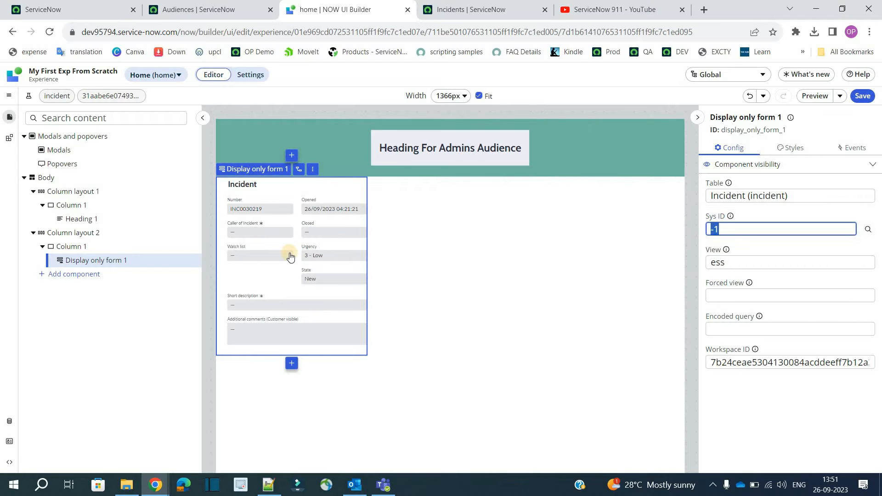
click(290, 256)
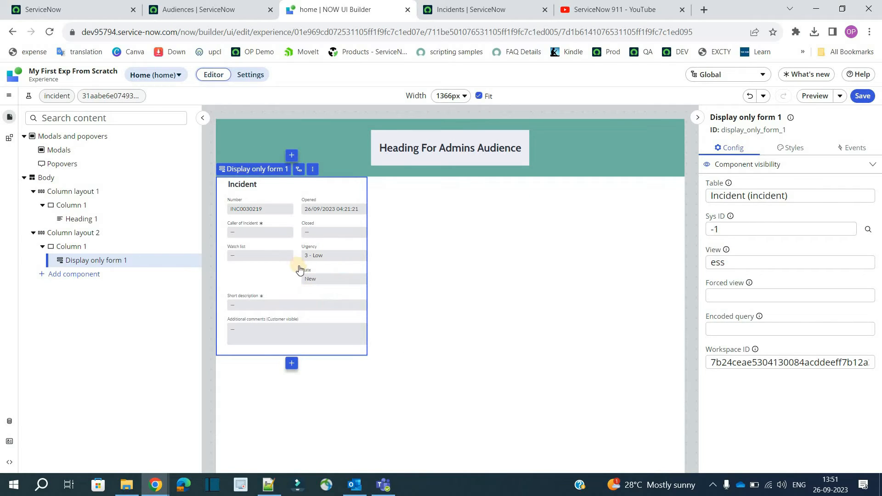
click(804, 196)
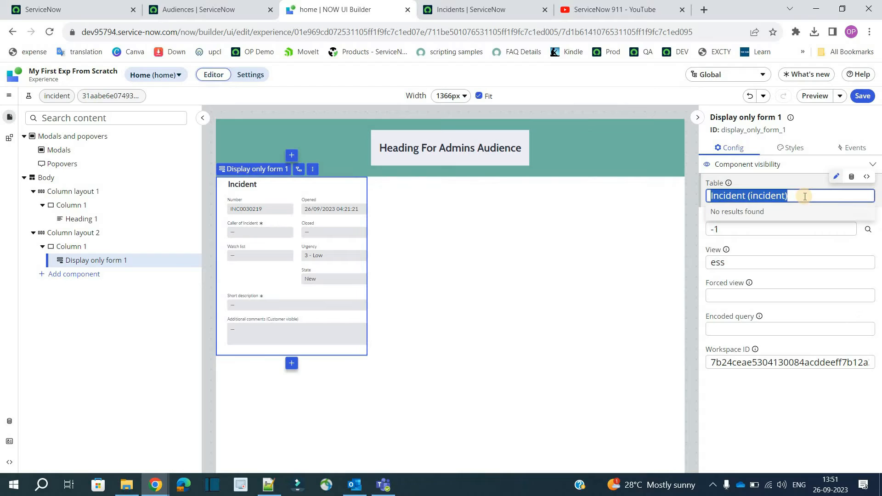
click(805, 196)
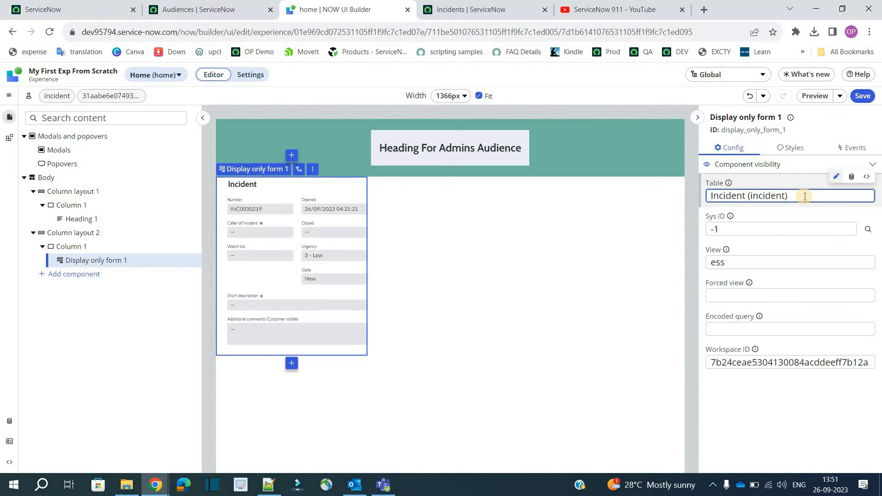
click(766, 226)
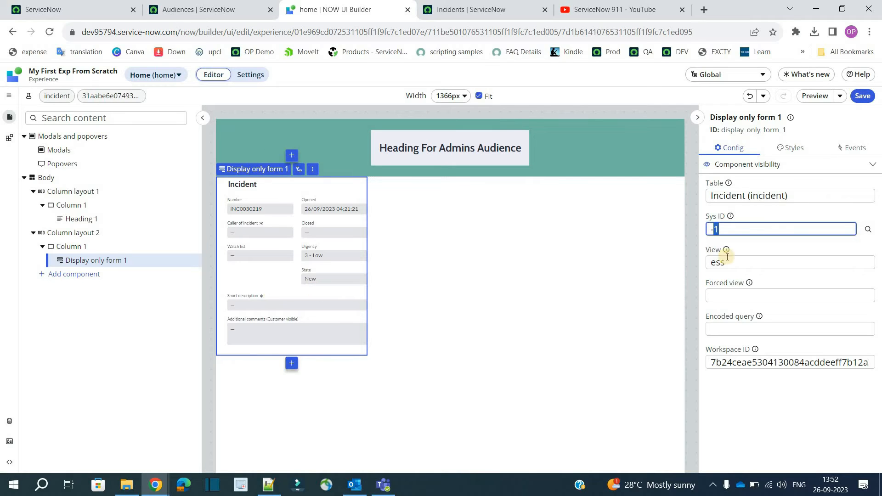
click(789, 198)
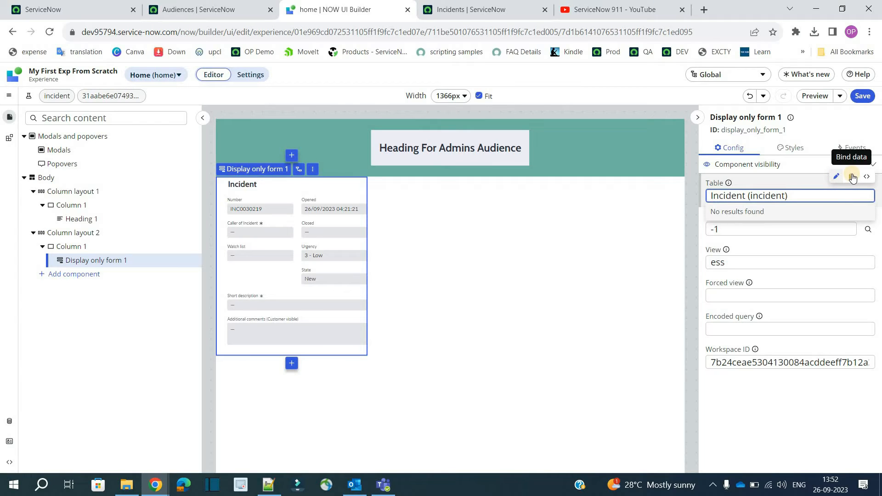
click(852, 177)
click(795, 204)
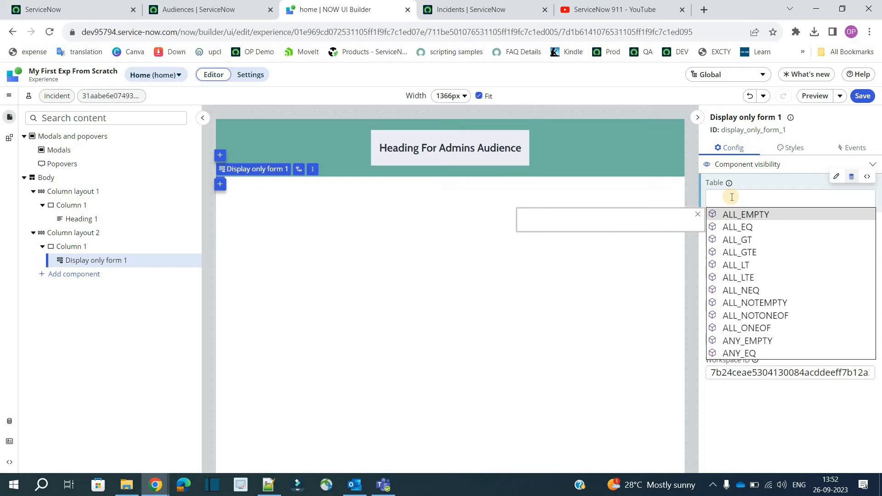
text(@)
click(748, 229)
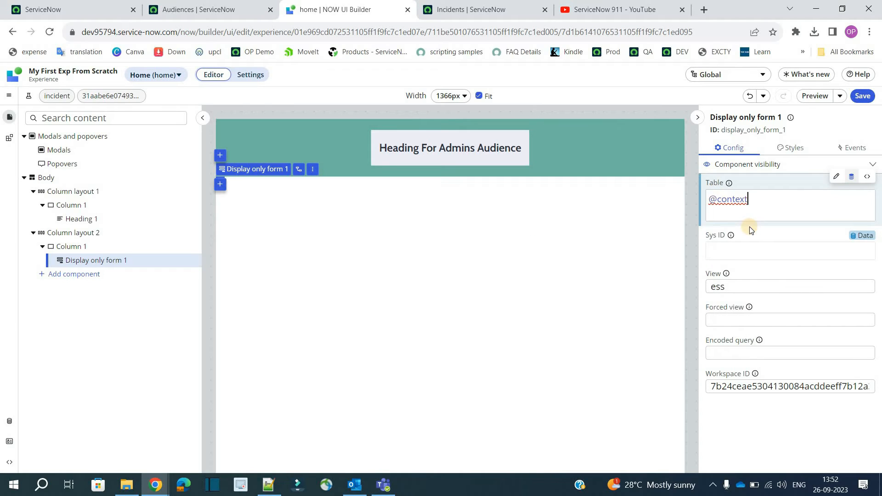
text(.)
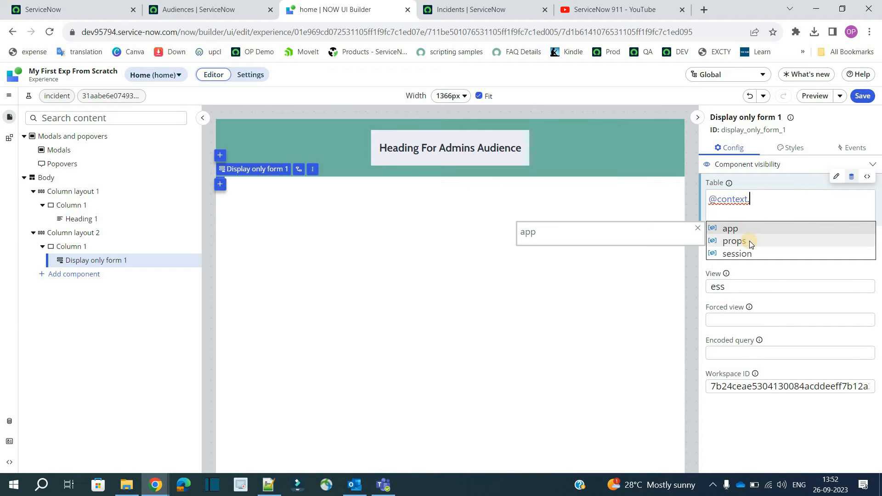
click(749, 241)
text(.)
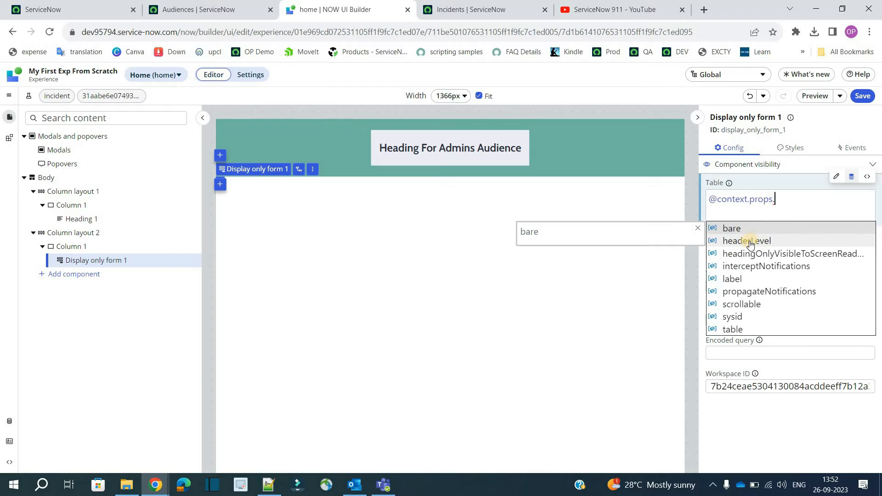
click(744, 329)
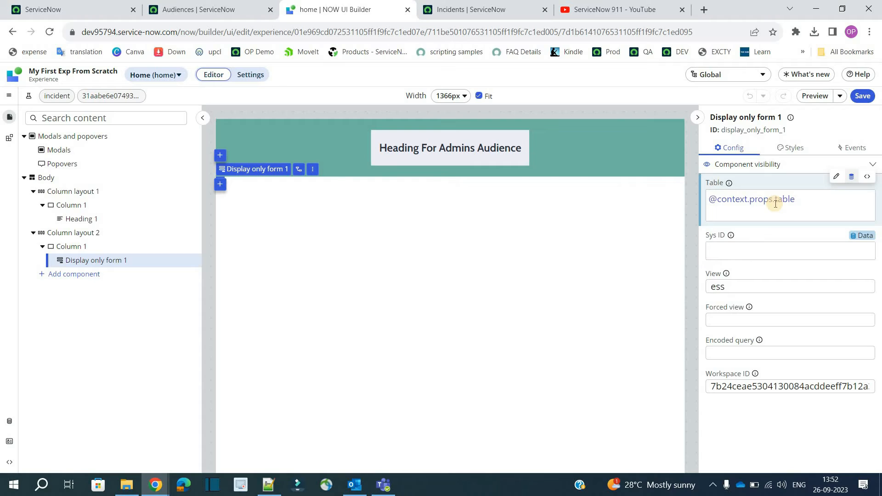
click(757, 250)
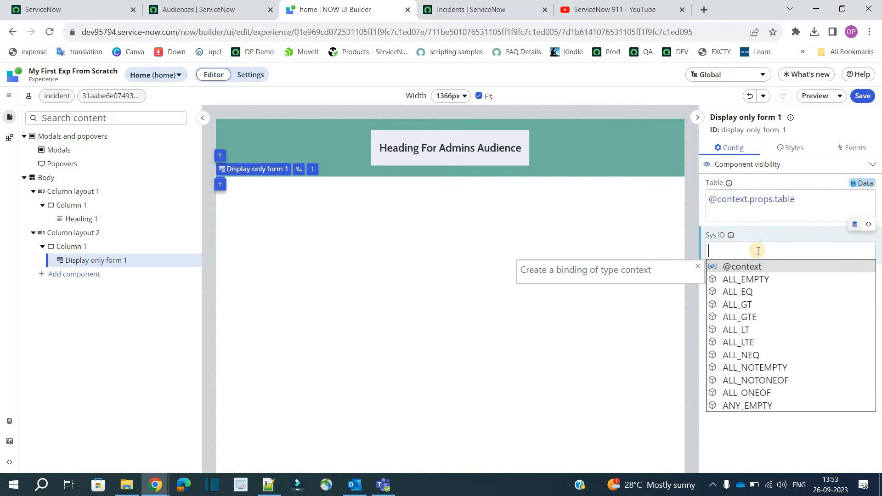
click(753, 267)
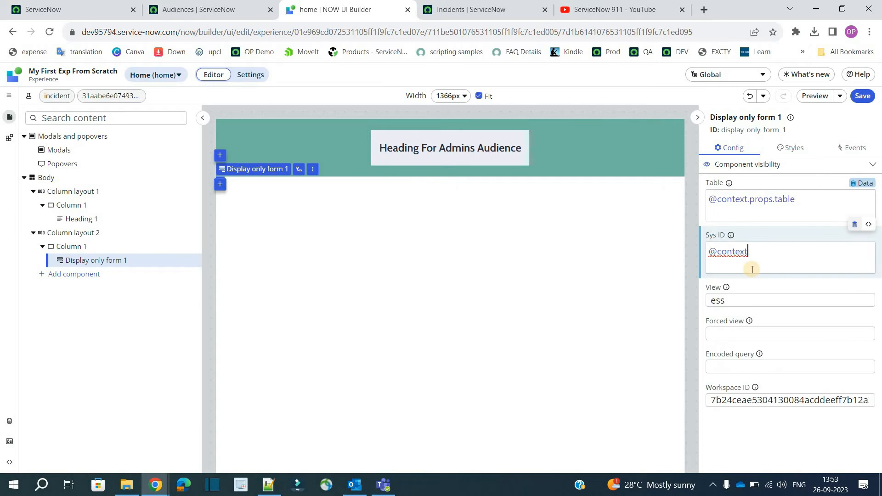
text(.)
click(749, 288)
text(.)
click(733, 369)
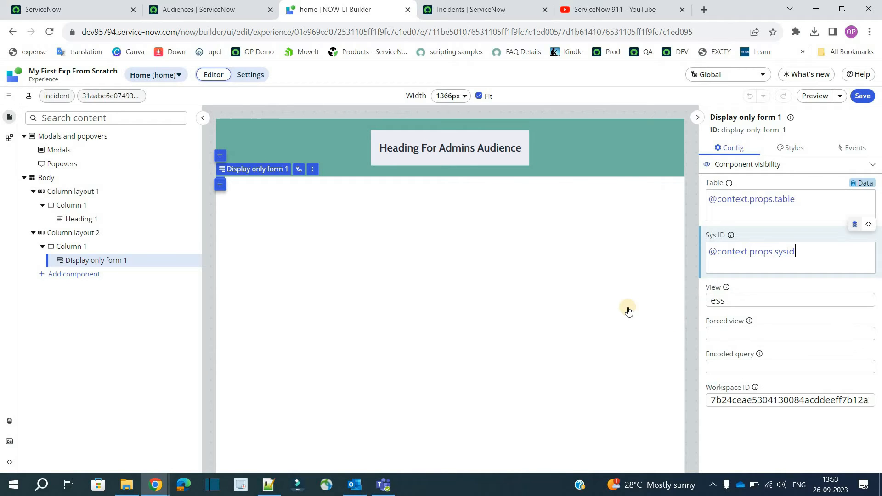
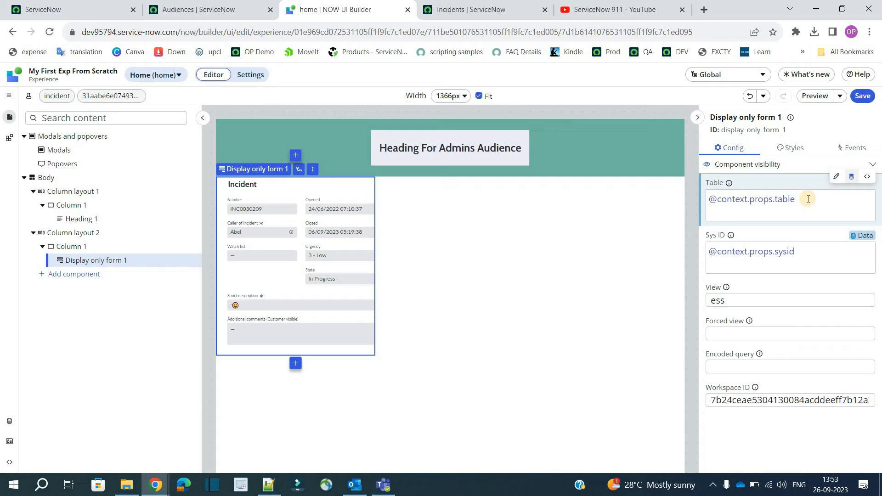
Step: Review the context property expression bound to the display only form's Table property
click(817, 200)
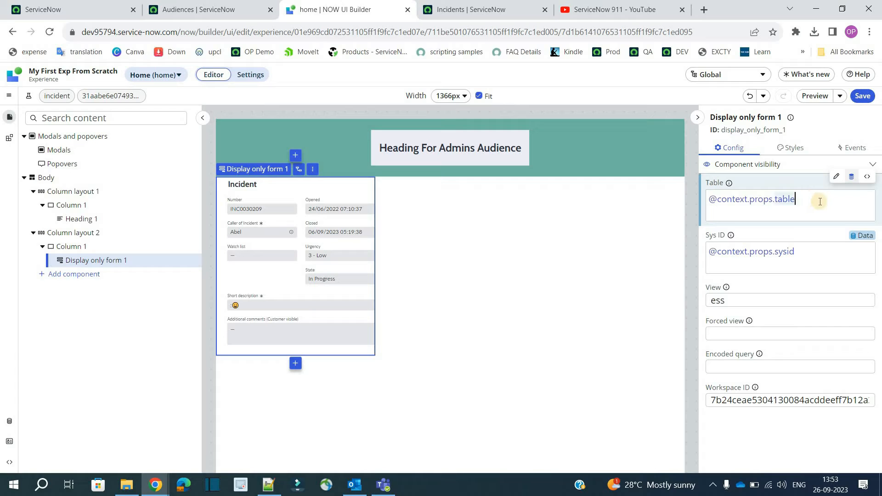
drag(753, 200, 737, 200)
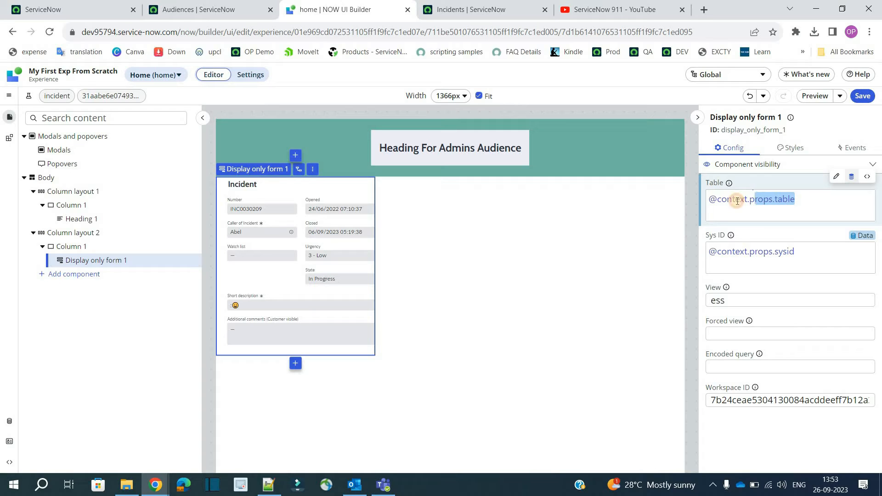
click(737, 201)
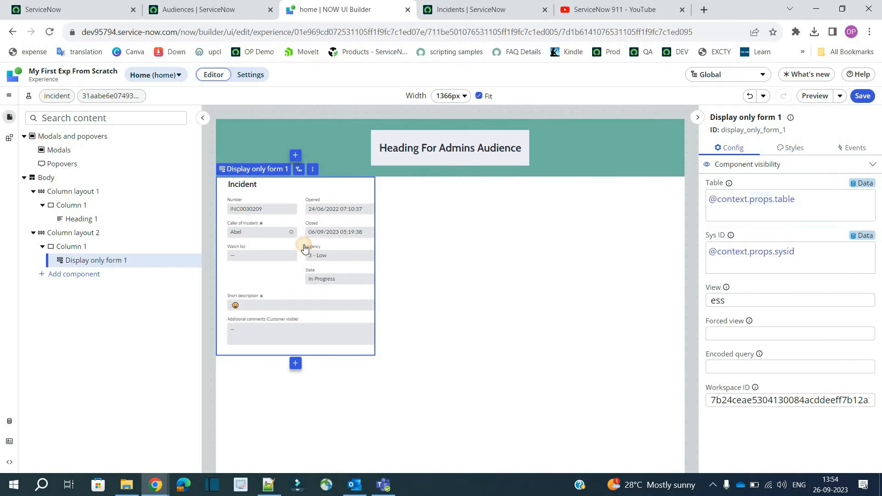
Step: Center the display only form horizontally within its column using the component's alignment style
click(791, 149)
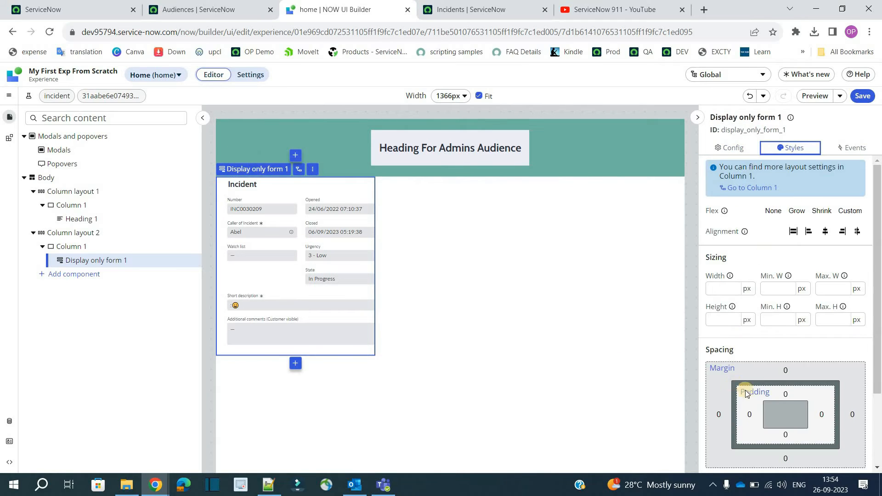
click(823, 232)
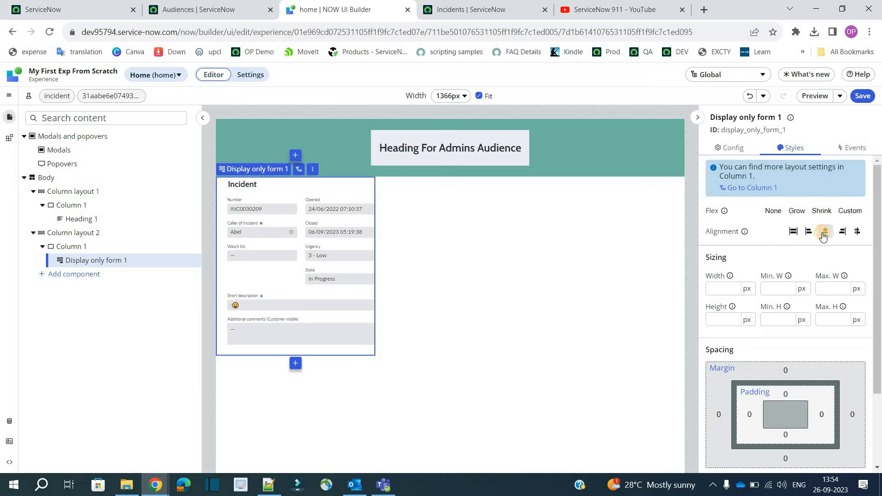
scroll(808, 220, down, 2)
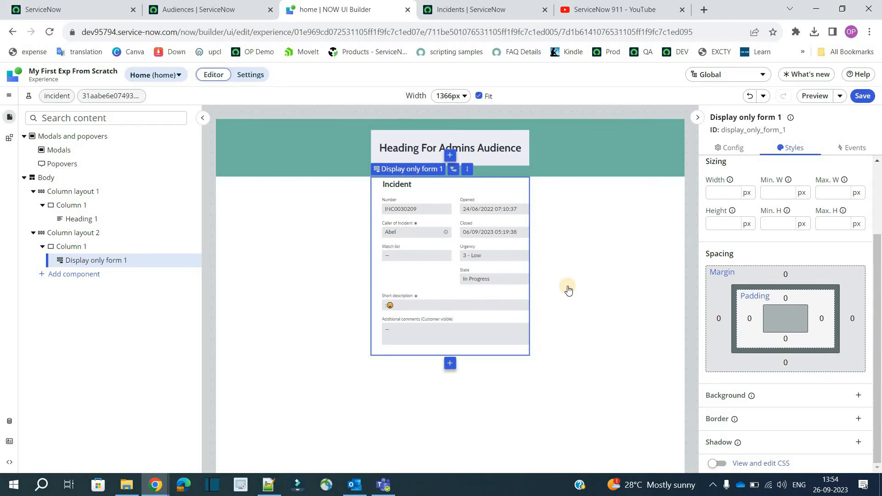
click(602, 284)
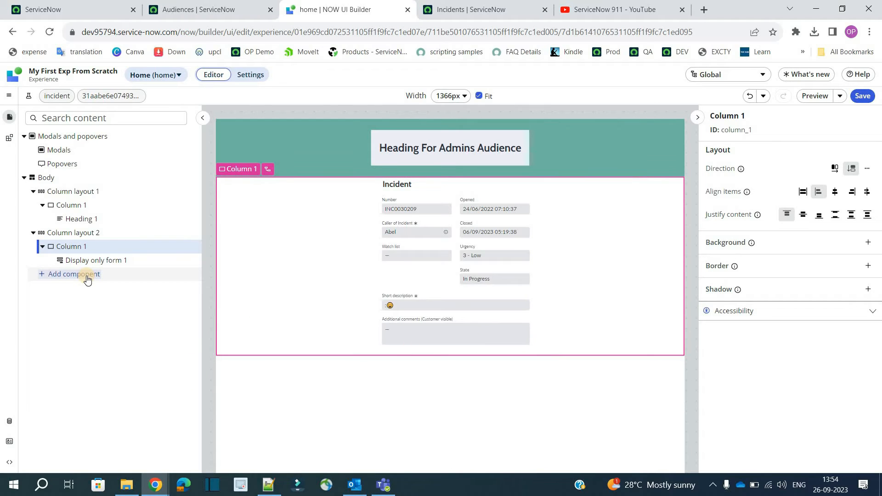
click(373, 415)
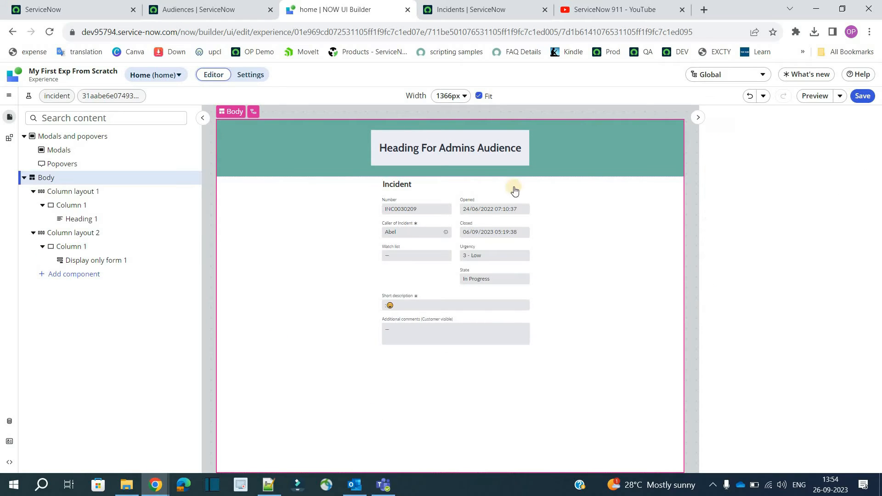
click(602, 254)
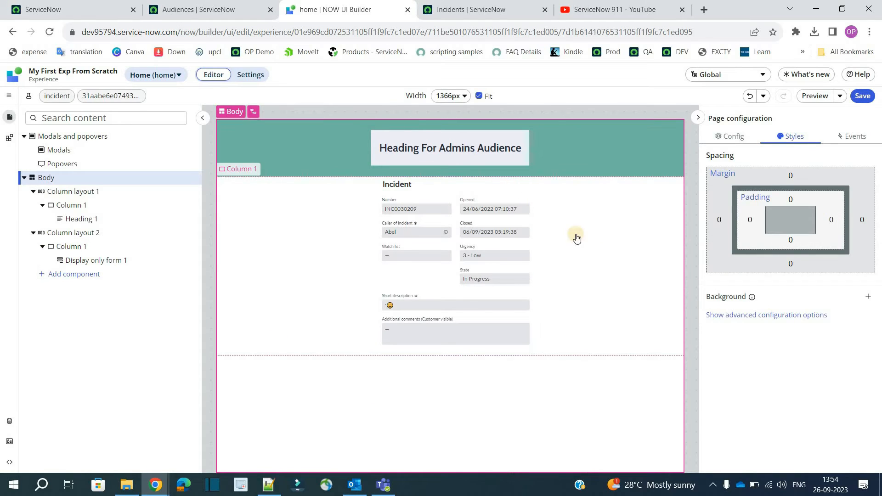
click(294, 149)
click(291, 225)
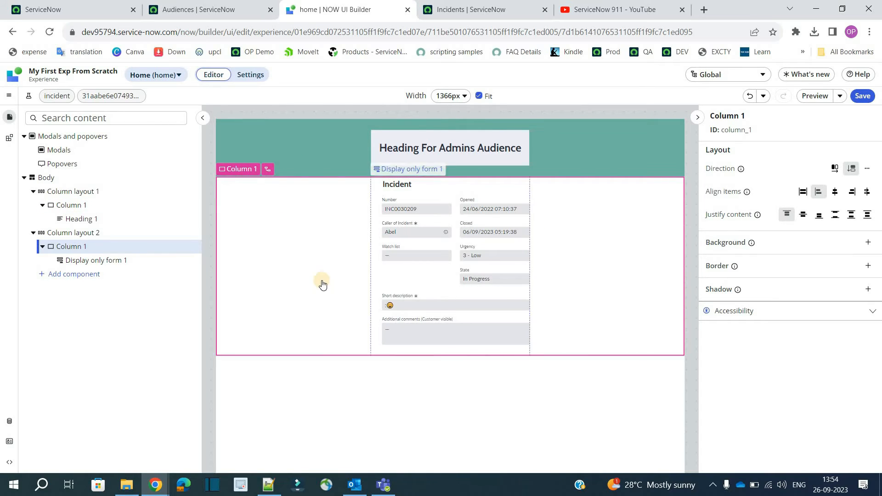
click(450, 248)
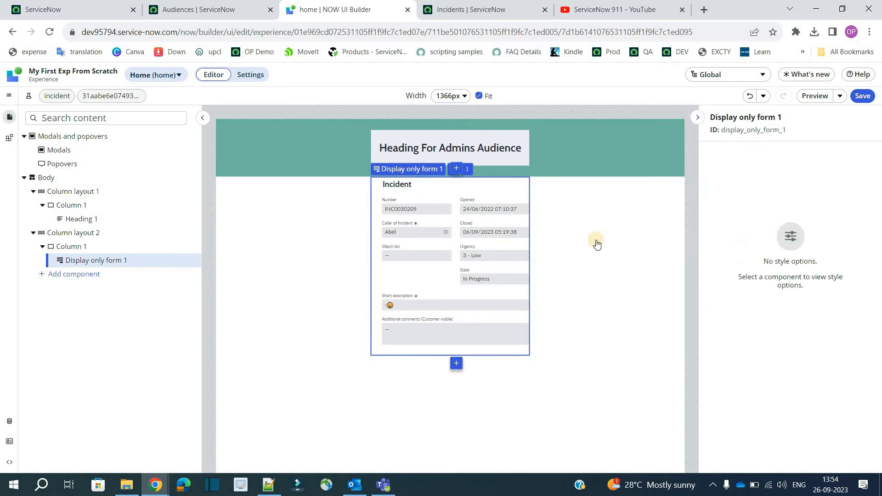
click(613, 234)
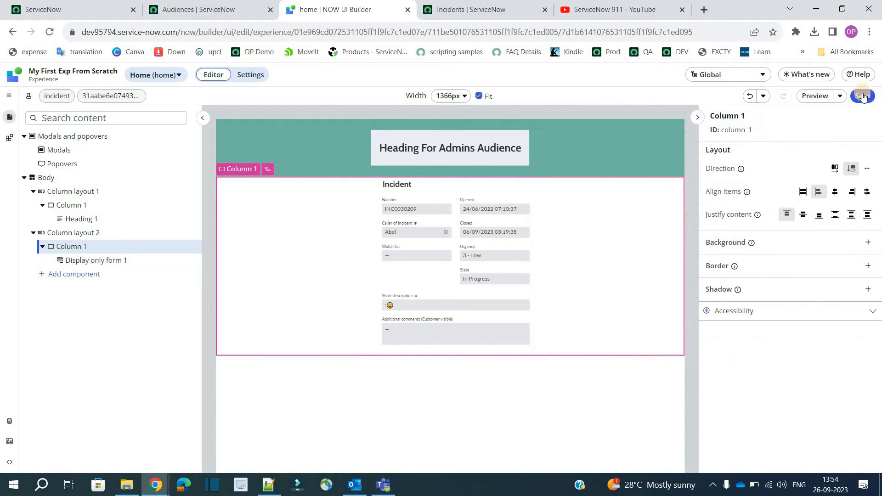
Step: Save the home page, preview it, and open the preview at its URL path in a separate browser tab
click(862, 96)
click(814, 97)
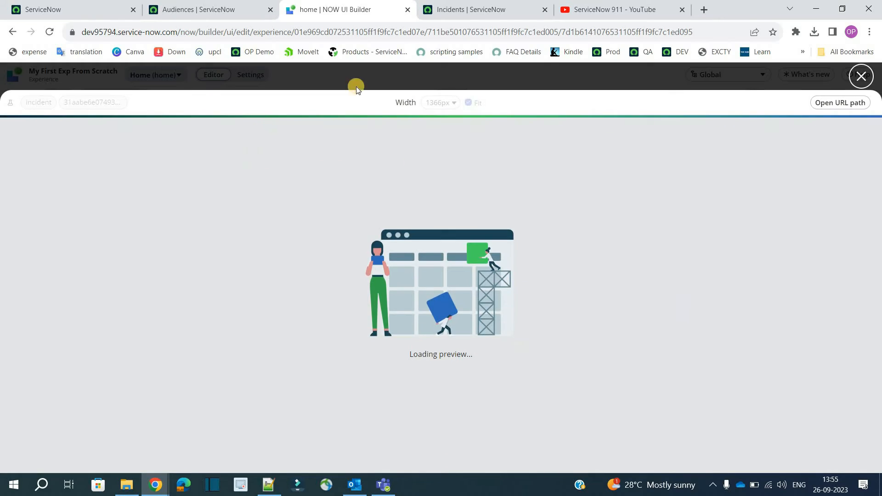
click(839, 103)
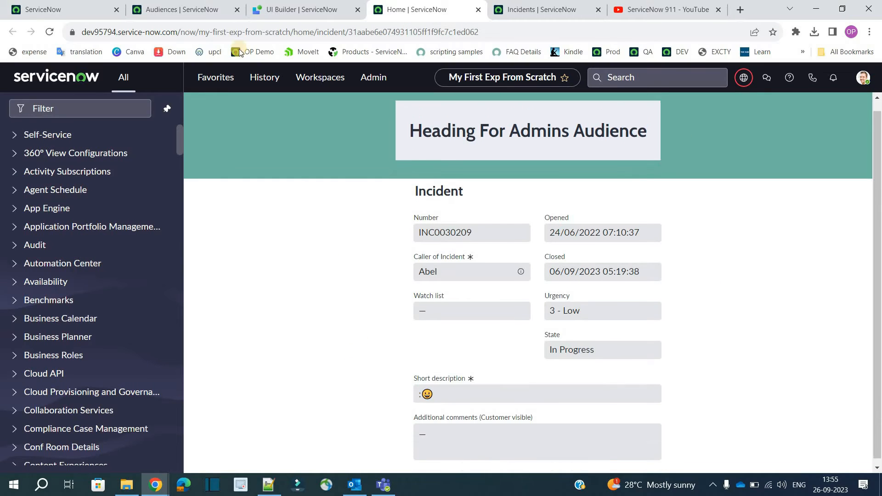
Step: Inspect the live page's full address, then open the experience settings and examine the URL path value
click(211, 33)
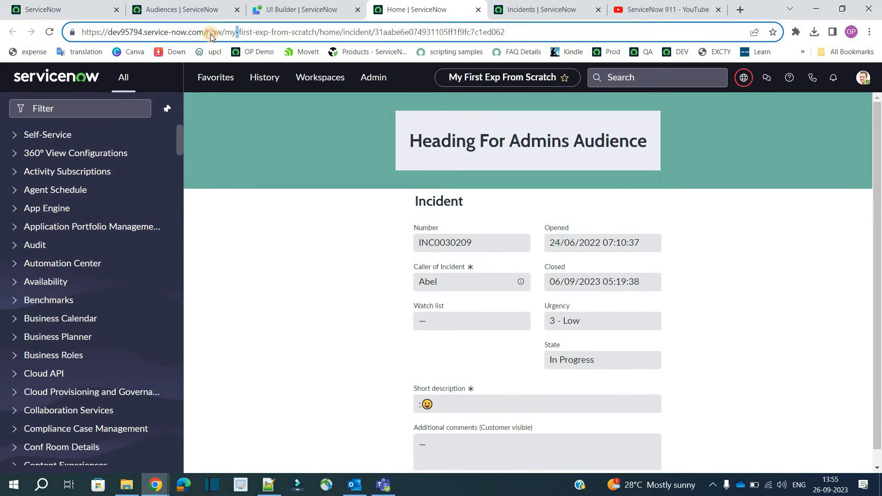
double_click(212, 33)
triple_click(211, 33)
click(294, 6)
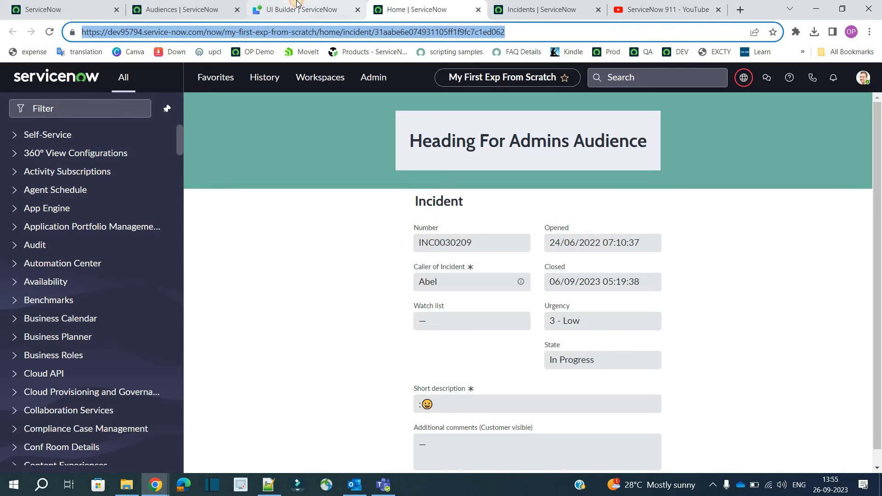
click(249, 74)
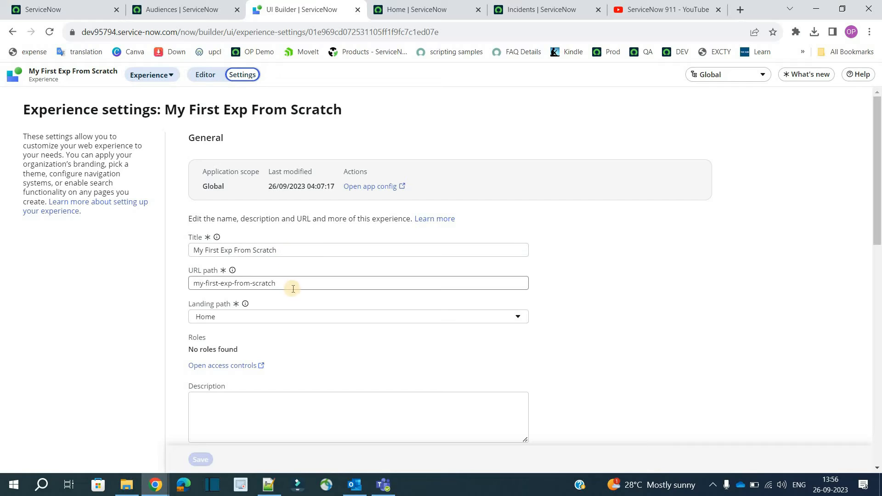
click(291, 283)
drag(275, 285, 191, 293)
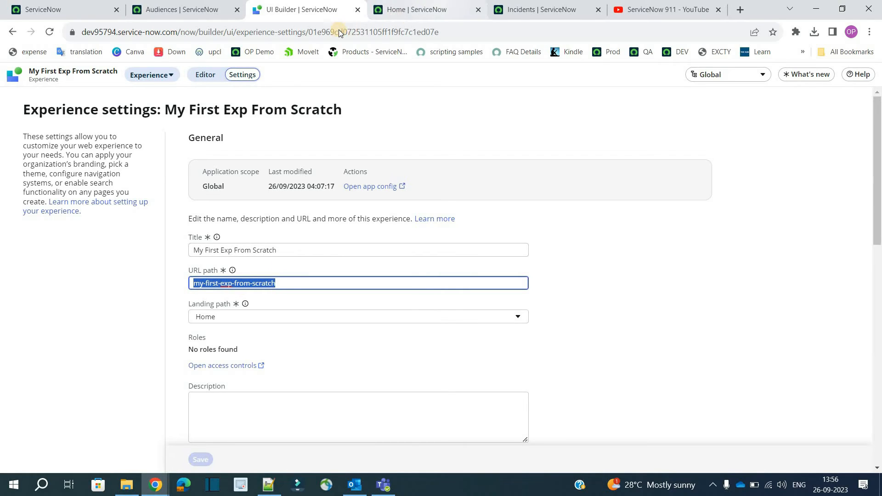
Step: Compare the experience's URL path with the live page address, examining its experience, page, table and sys ID segments
click(414, 10)
click(313, 32)
drag(320, 33, 225, 33)
click(317, 8)
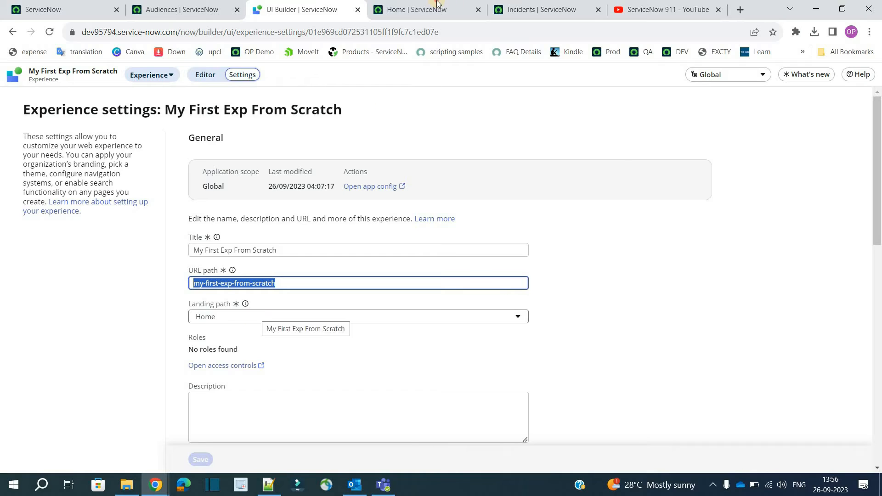
click(413, 9)
double_click(326, 33)
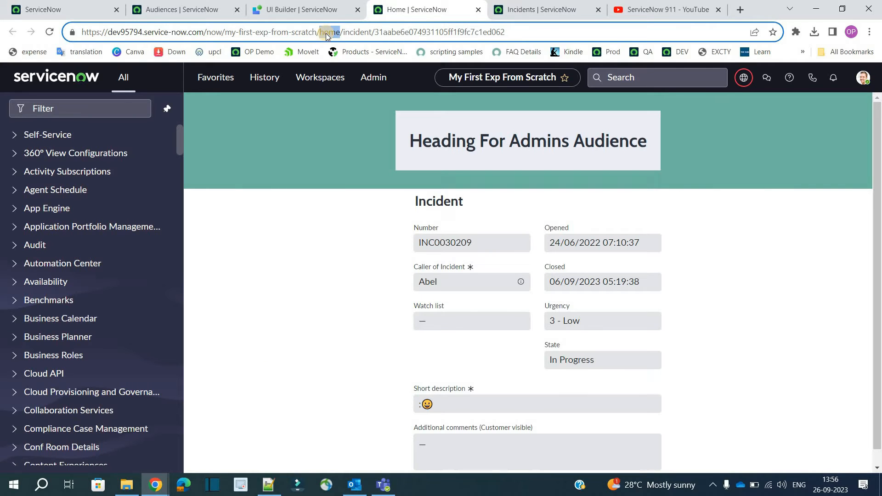
drag(344, 32, 480, 29)
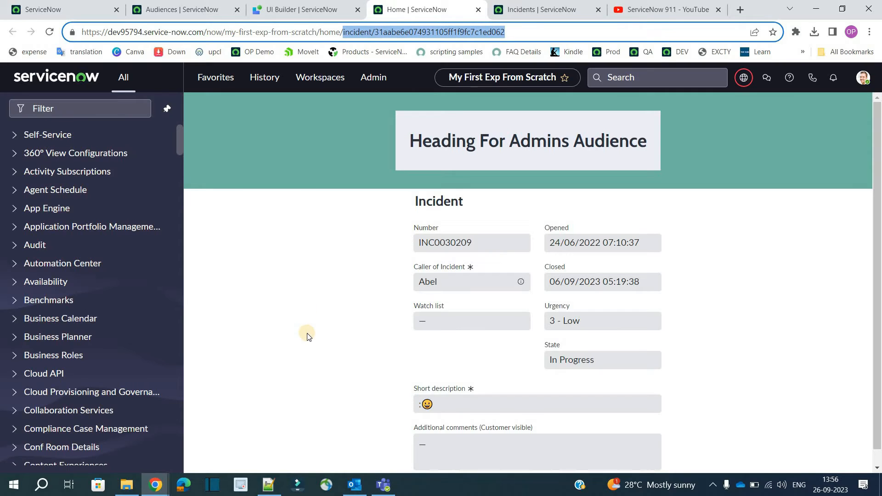
Step: Open the experience's pages overview and compare the Home page's URL path with the page and parameter segments of the live address
click(294, 7)
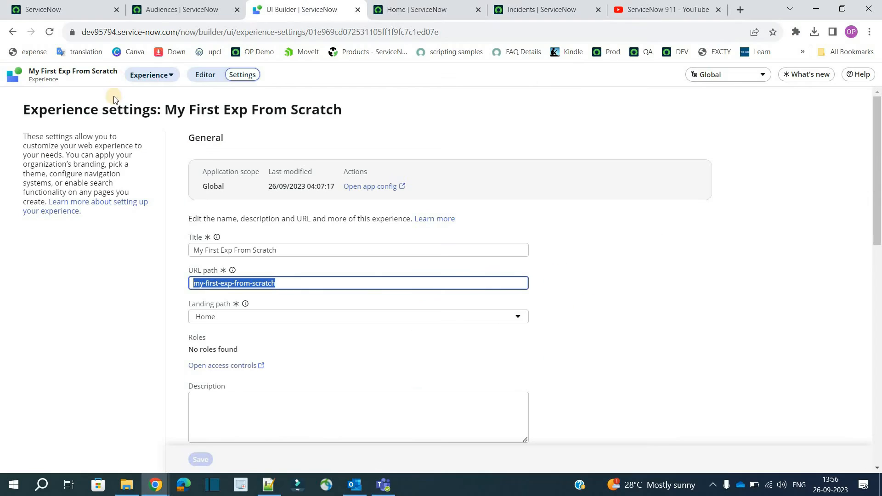
click(46, 75)
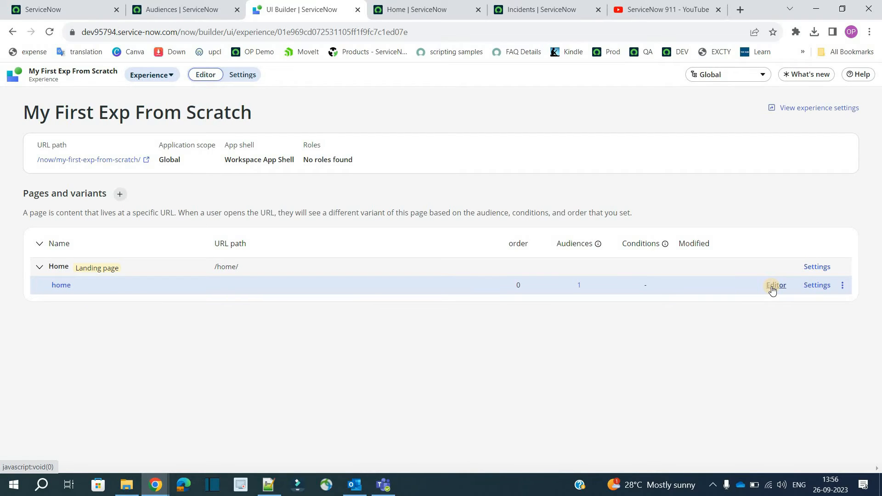
click(415, 10)
drag(322, 33, 448, 32)
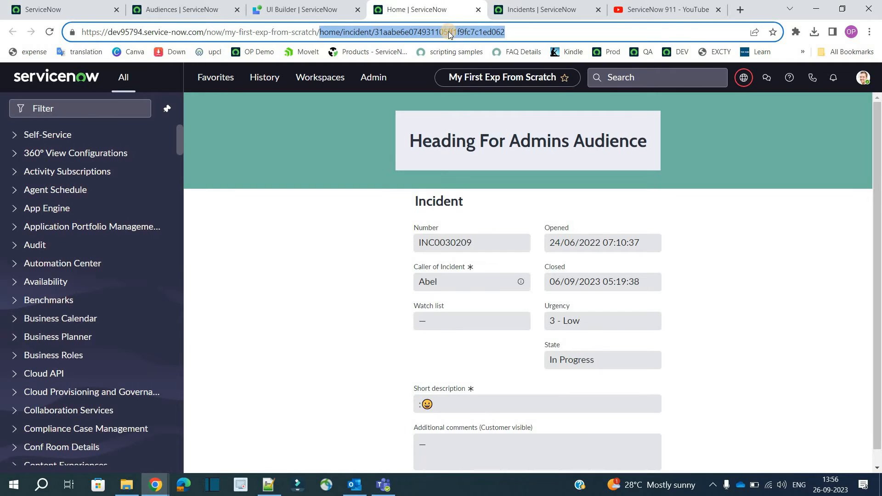
double_click(438, 32)
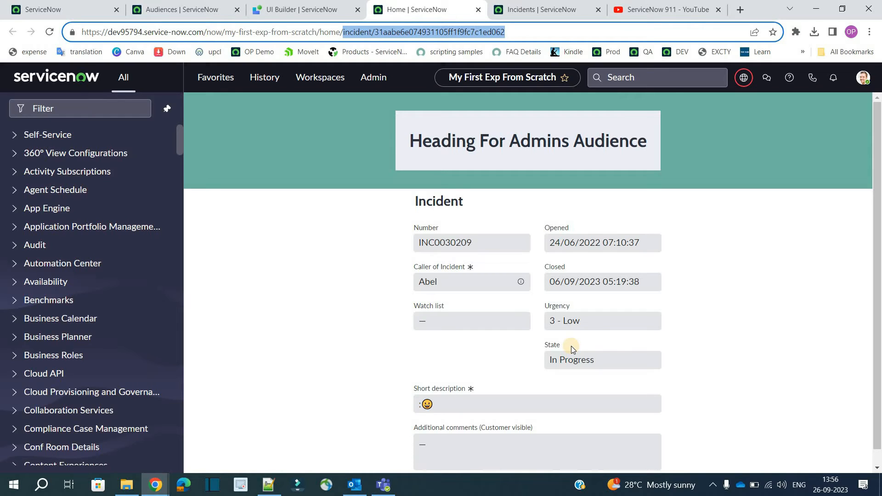
click(294, 9)
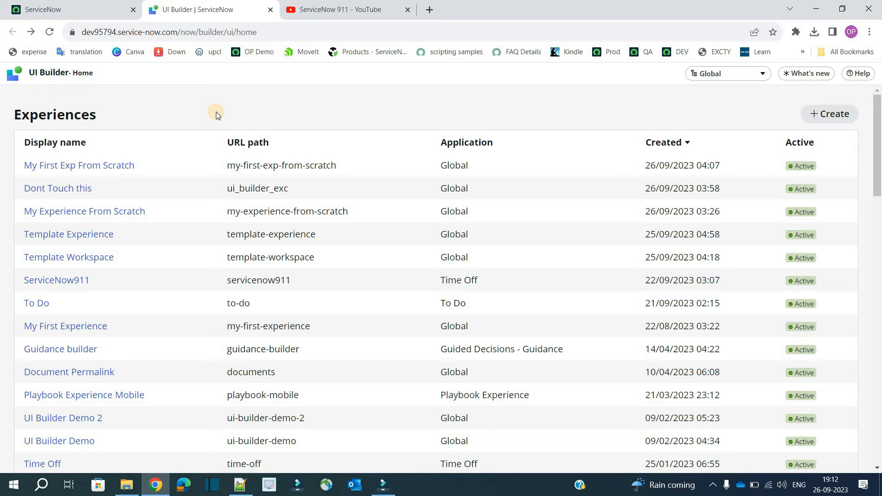
Step: Open the My First Exp From Scratch experience and review the home variant's audience assignment
click(126, 165)
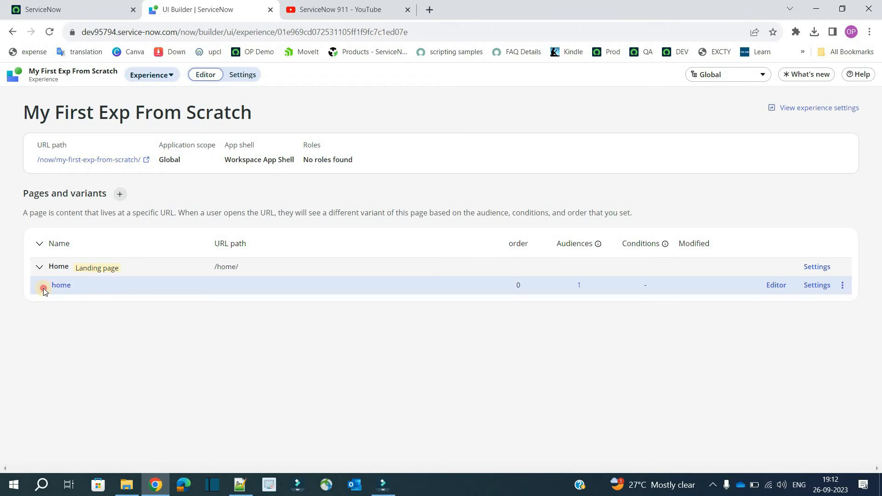
double_click(74, 285)
double_click(575, 285)
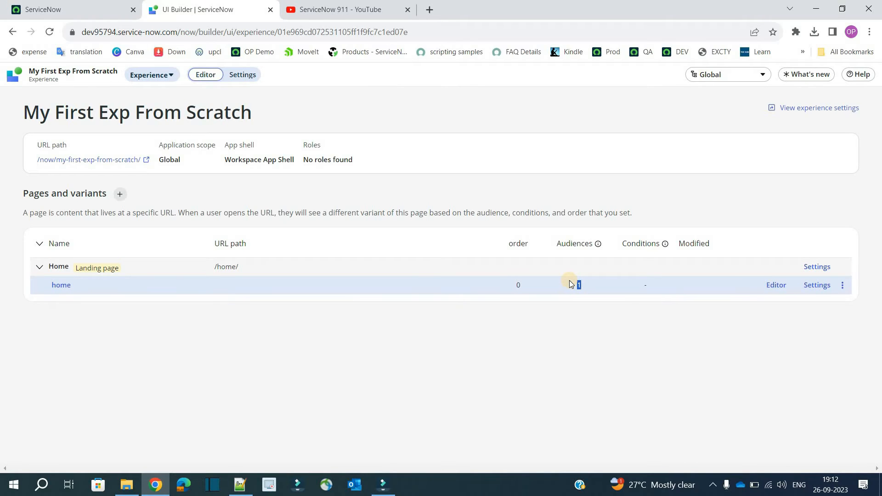
click(629, 313)
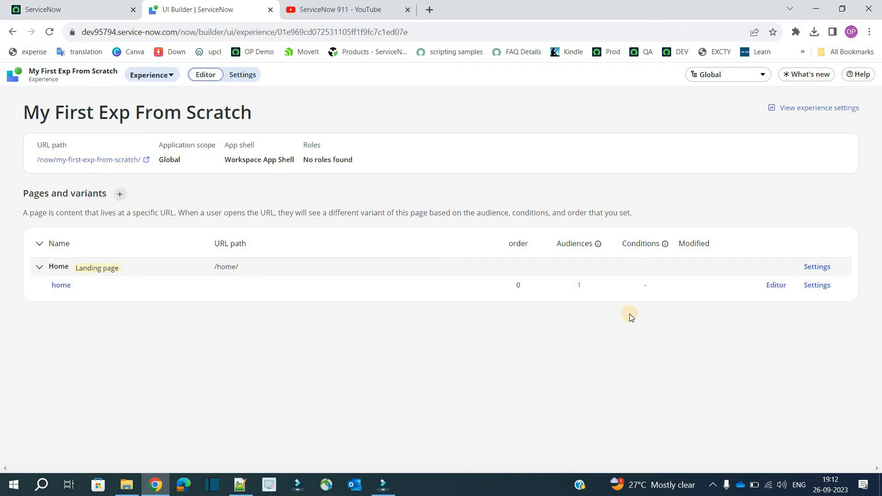
Step: Start adding a variant to the existing Home page by duplicating its home variant
click(122, 199)
click(560, 288)
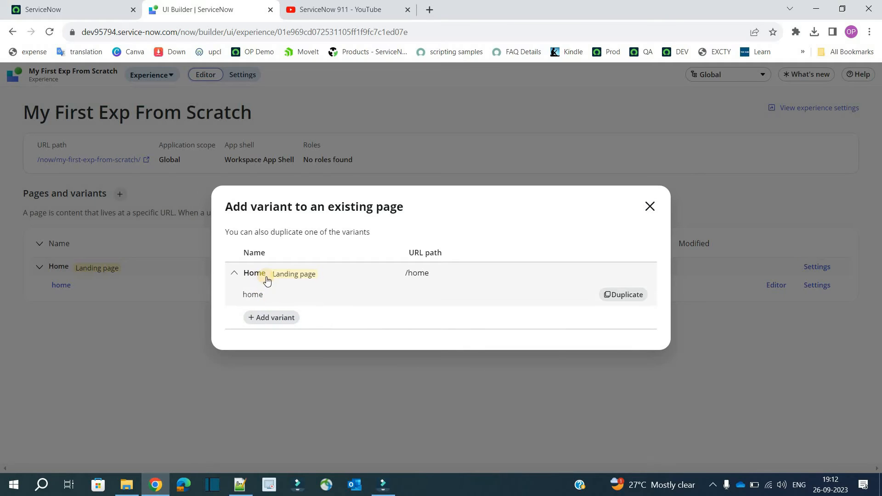
click(622, 299)
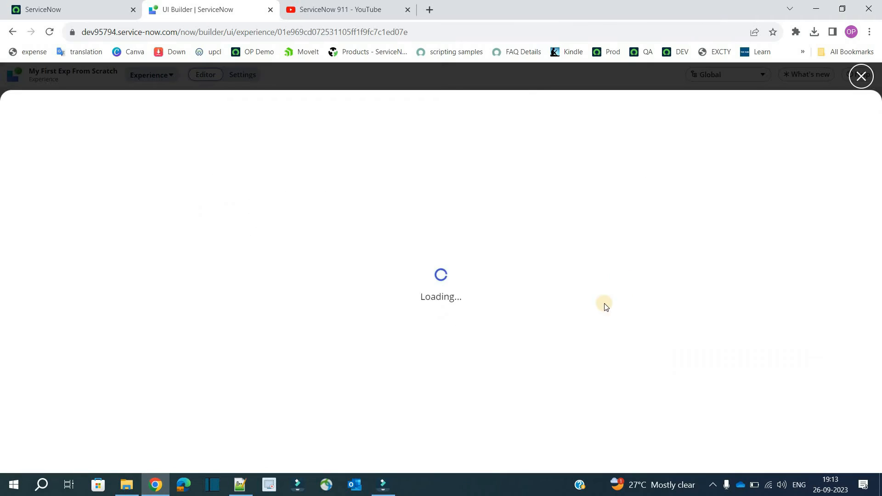
Step: Name the duplicated variant "home - ITIL"
click(188, 184)
triple_click(188, 185)
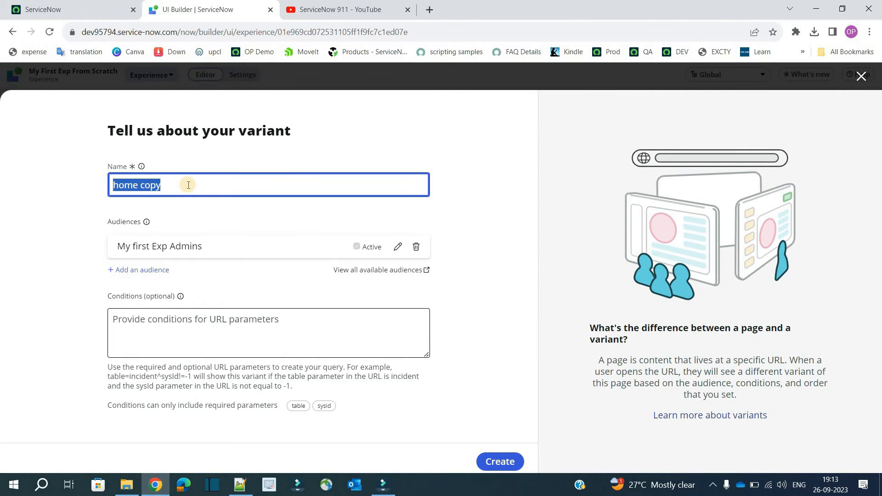
double_click(187, 185)
text(- ITIL)
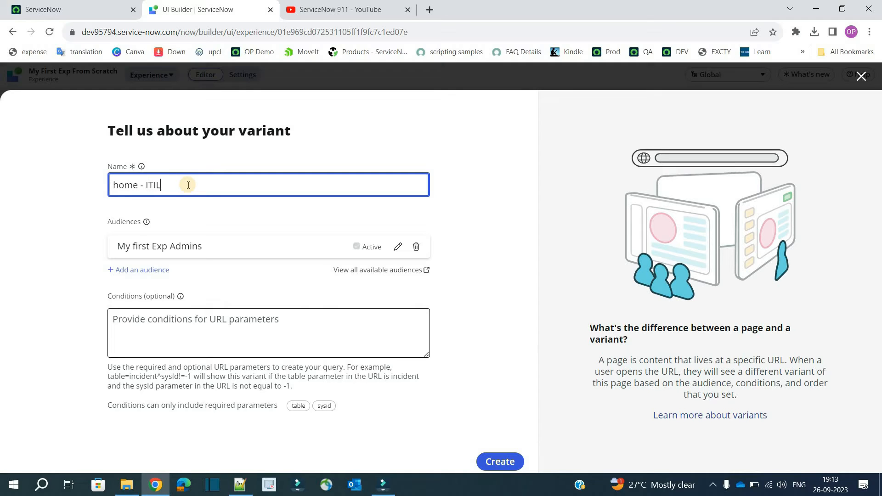
click(179, 222)
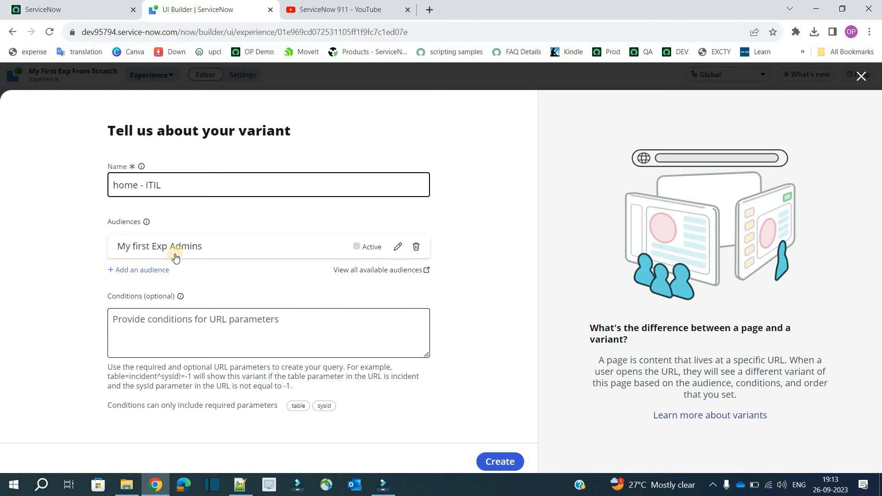
Step: Replace the duplicated variant's audience with My First Exp Users and create the variant
click(398, 249)
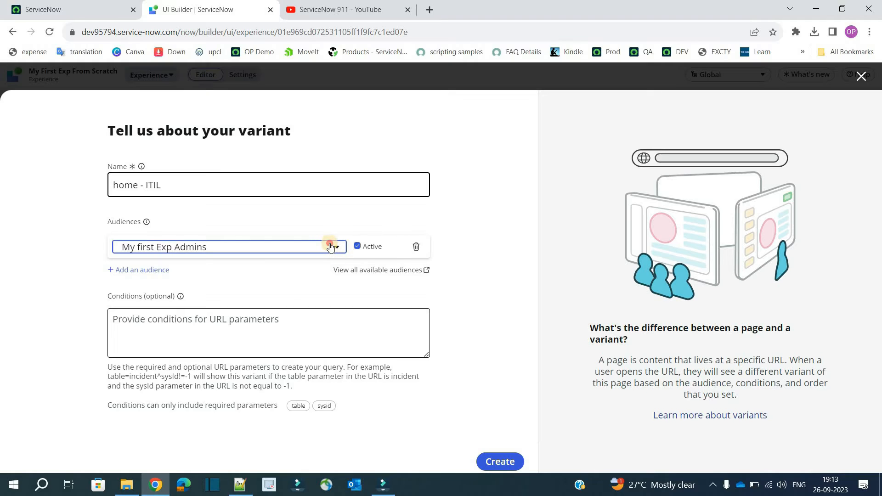
click(331, 248)
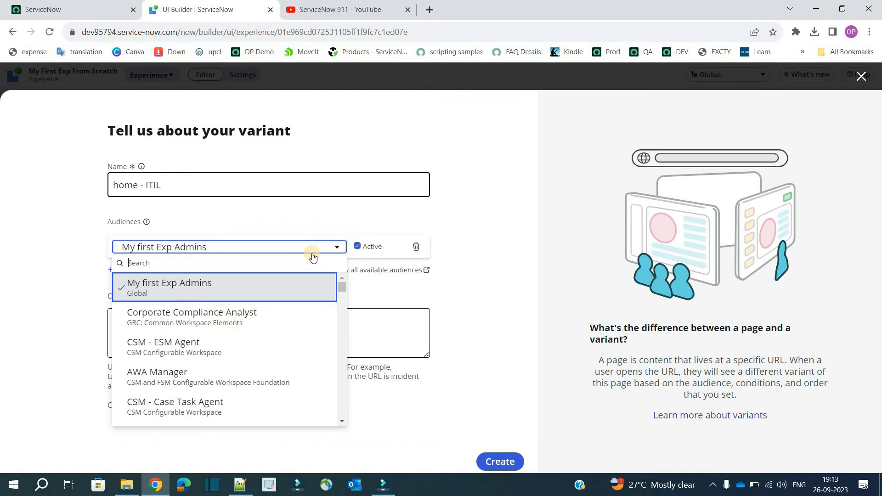
text(users)
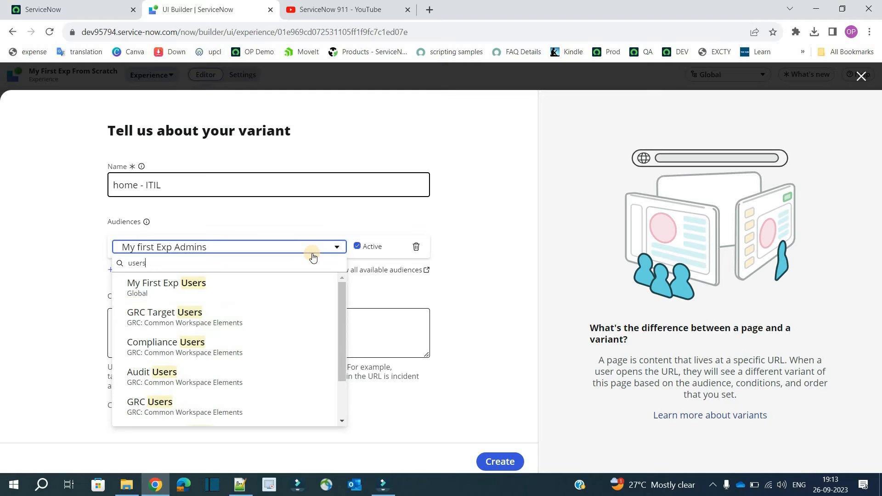
click(240, 290)
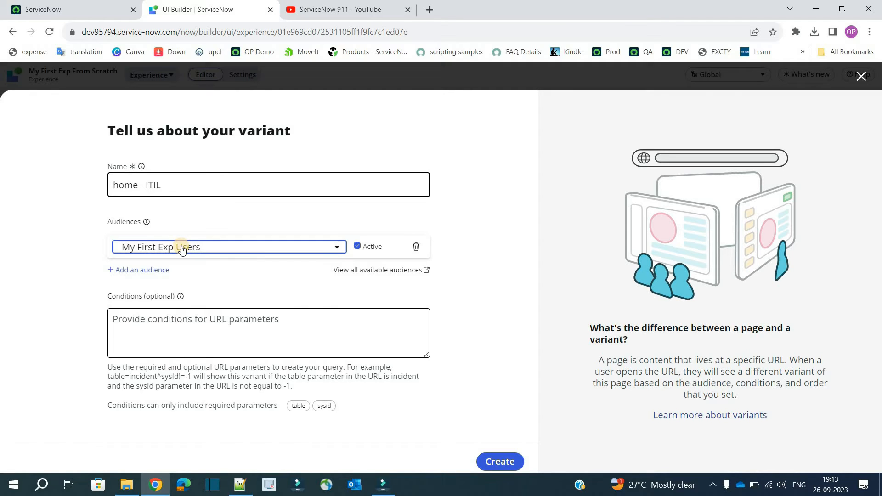
click(486, 344)
click(499, 464)
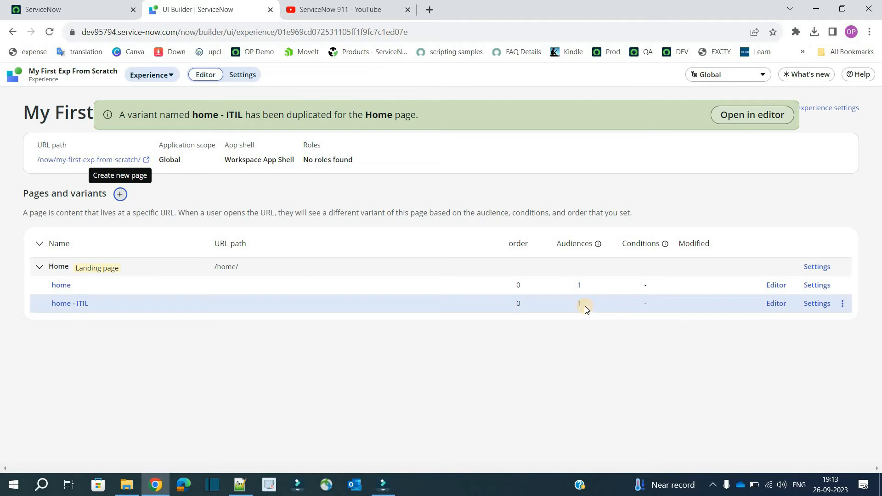
Step: Open the home - ITIL variant for editing, change its heading label to "Heading For ITIL Audience", and save
click(777, 303)
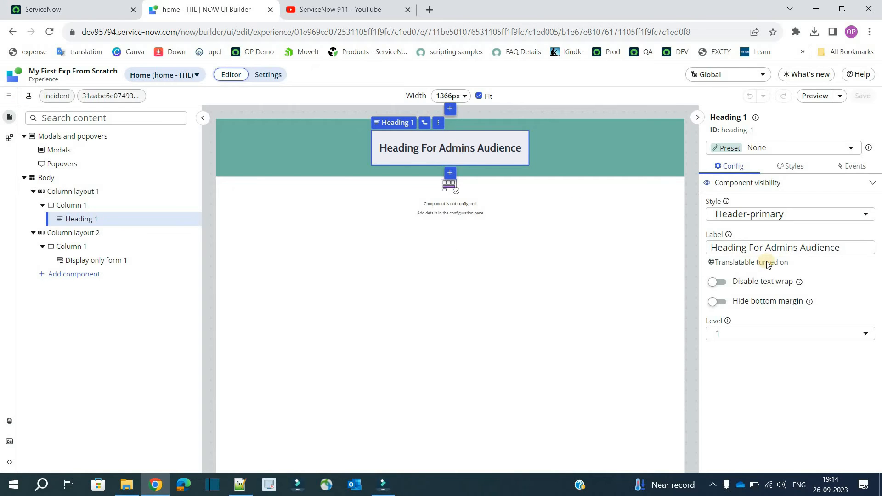
click(779, 247)
double_click(779, 248)
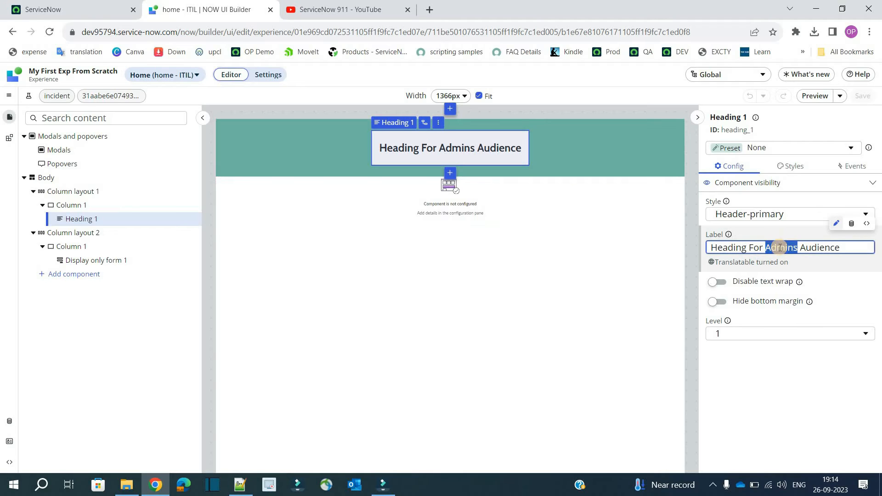
key(BackSpace)
text(I)
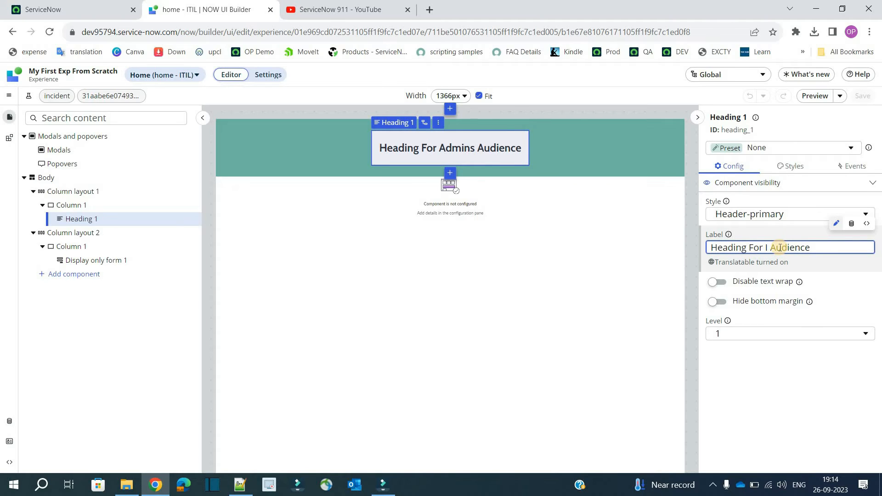
text(TIL)
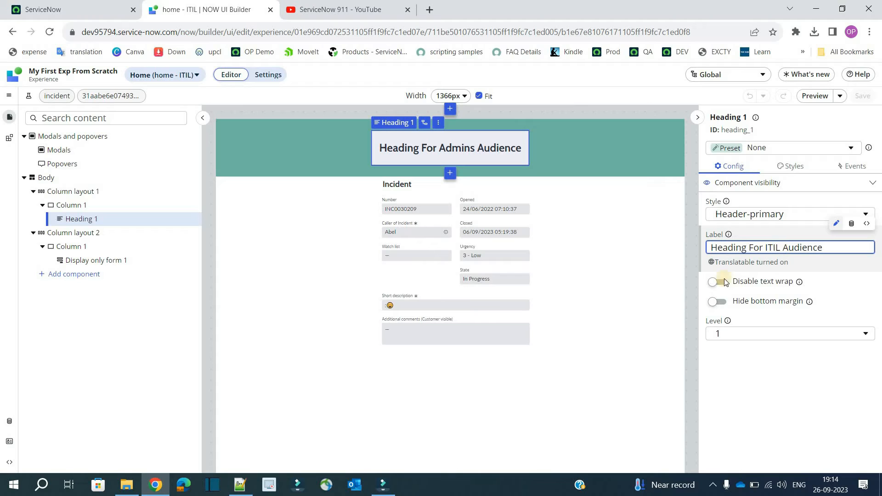
click(644, 311)
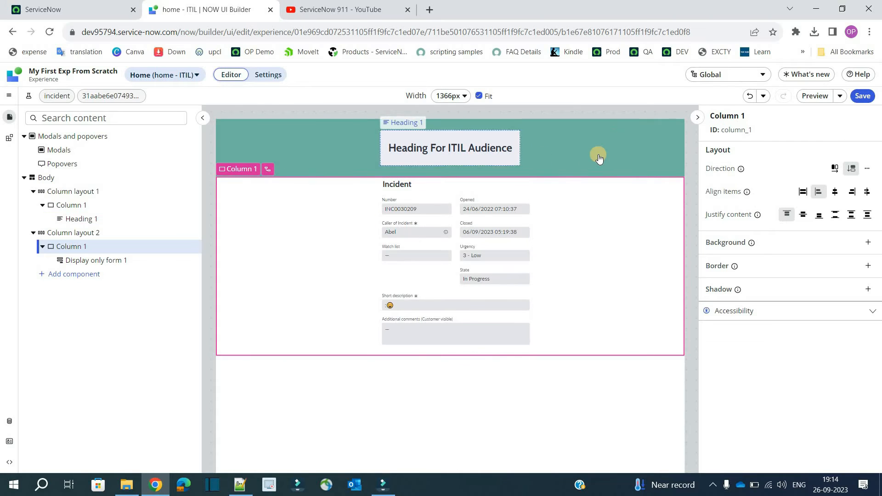
click(624, 150)
click(862, 96)
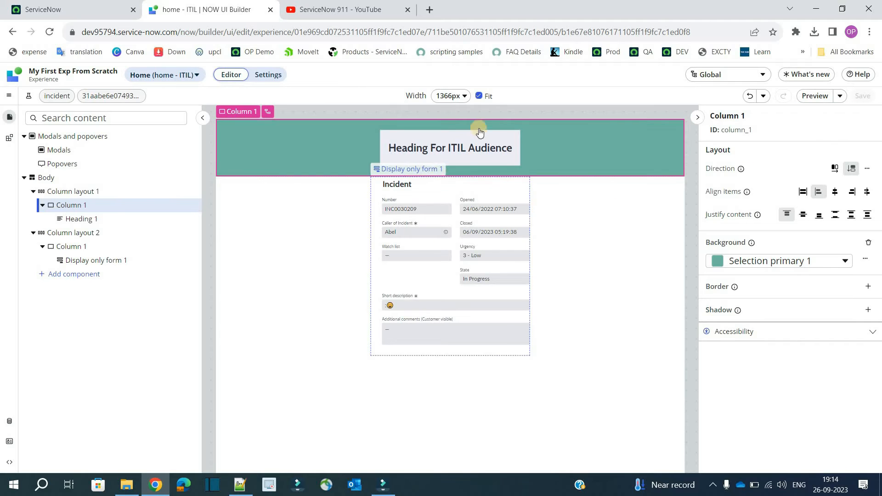
Step: Preview the home - ITIL variant and check its heading text
click(814, 98)
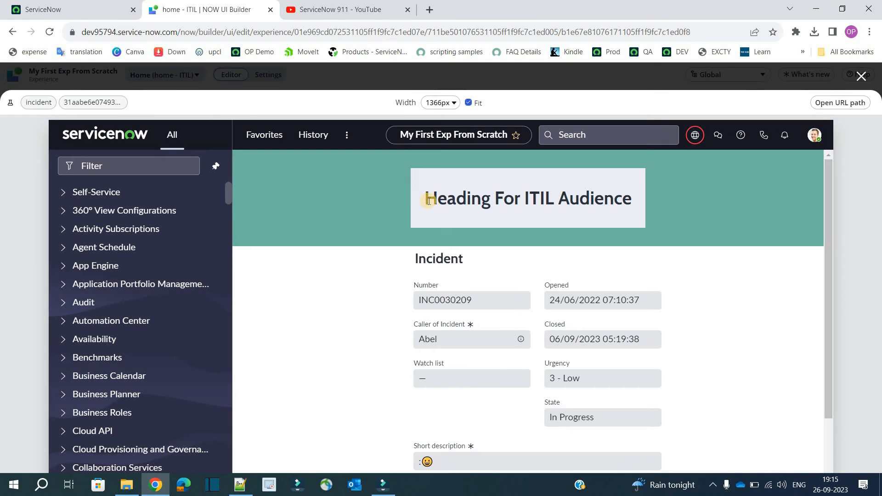
drag(427, 198, 633, 192)
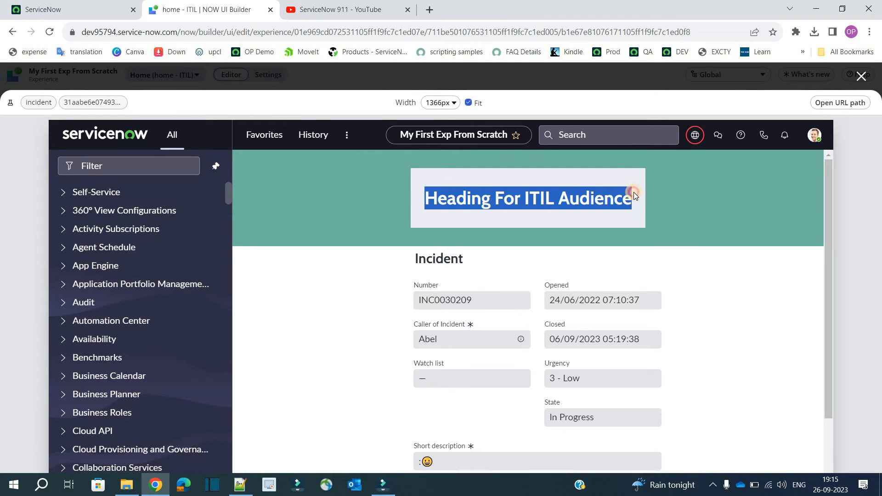
click(405, 144)
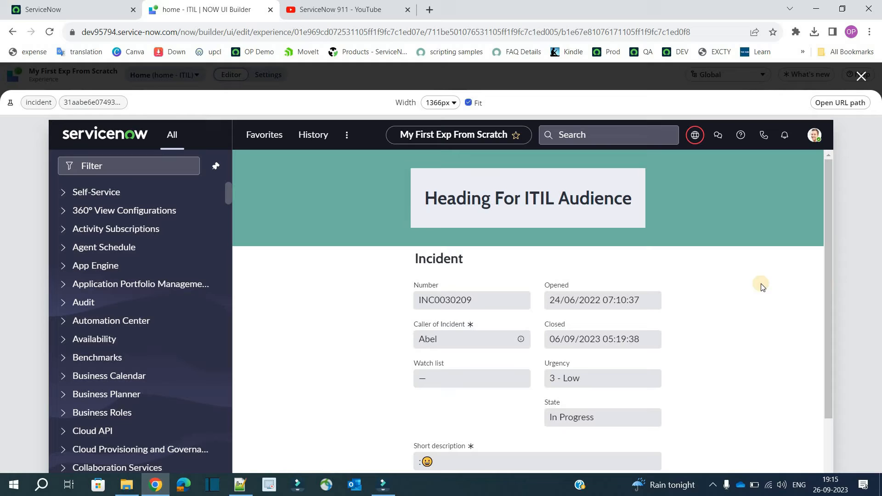
Step: Open the page's live URL path and compare its heading with the one in the ITIL variant's preview
click(852, 104)
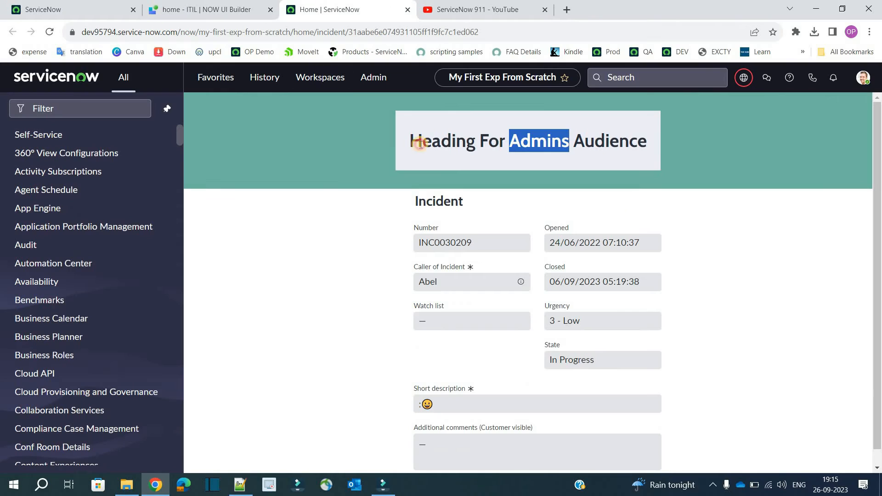
click(496, 144)
triple_click(494, 143)
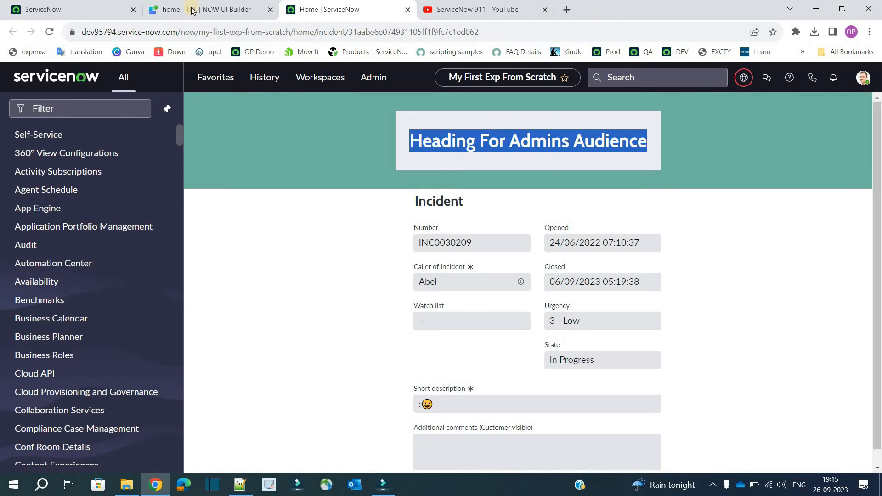
click(193, 11)
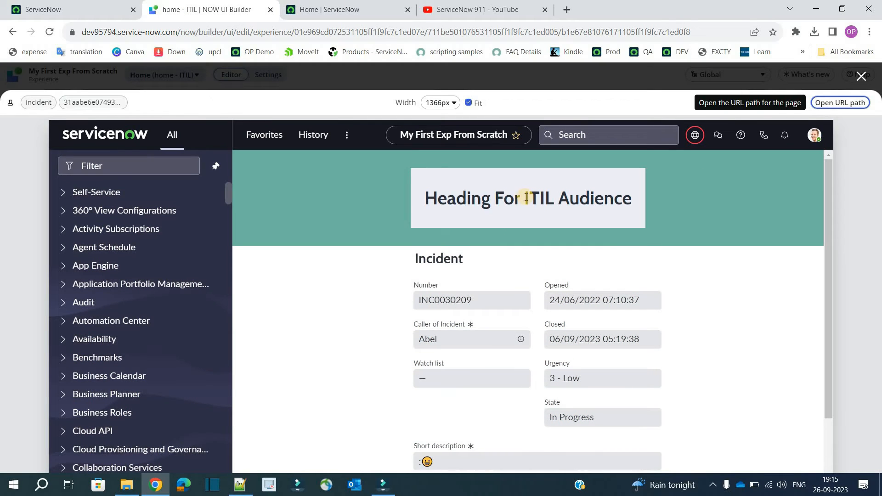
Step: Return to the live Home page through its URL path and select the full page address
click(848, 104)
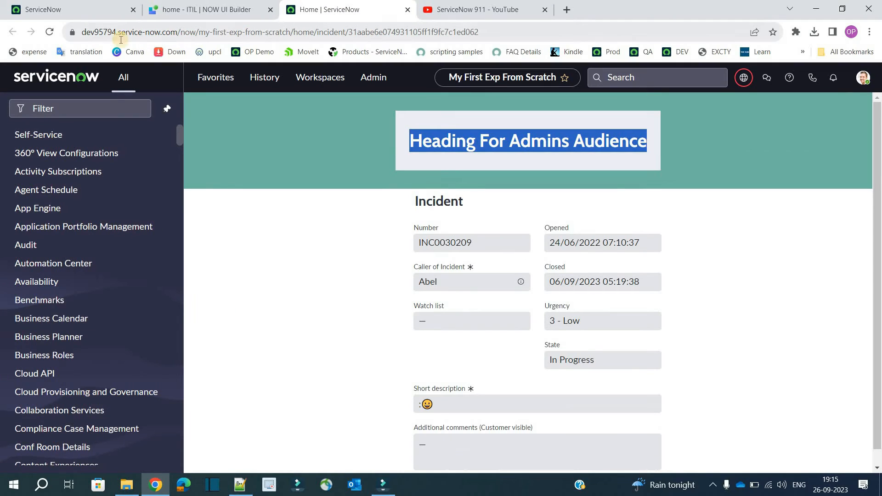
drag(82, 32, 503, 35)
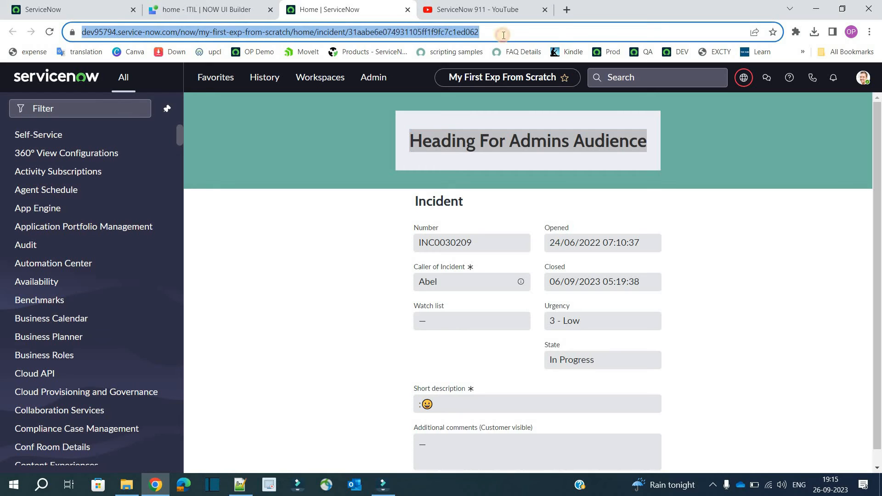
Step: Examine the record ID in the web address of the incident page shown to the admin audience
click(351, 158)
click(71, 8)
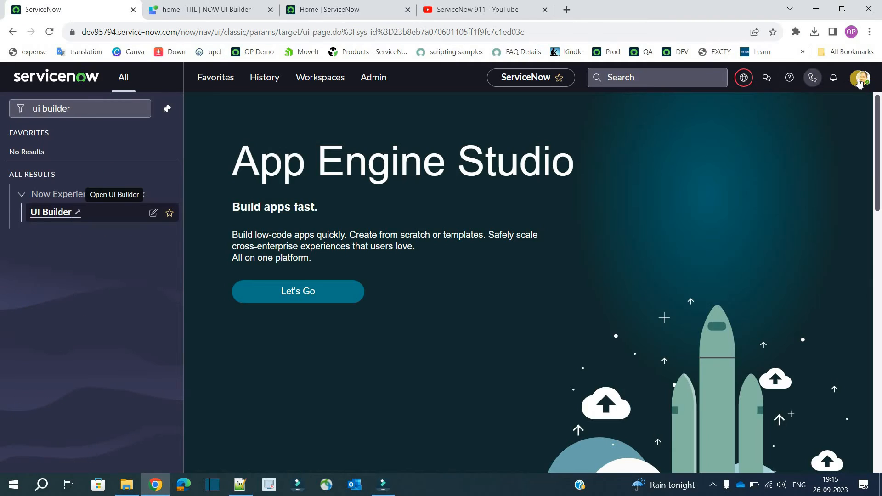
click(860, 79)
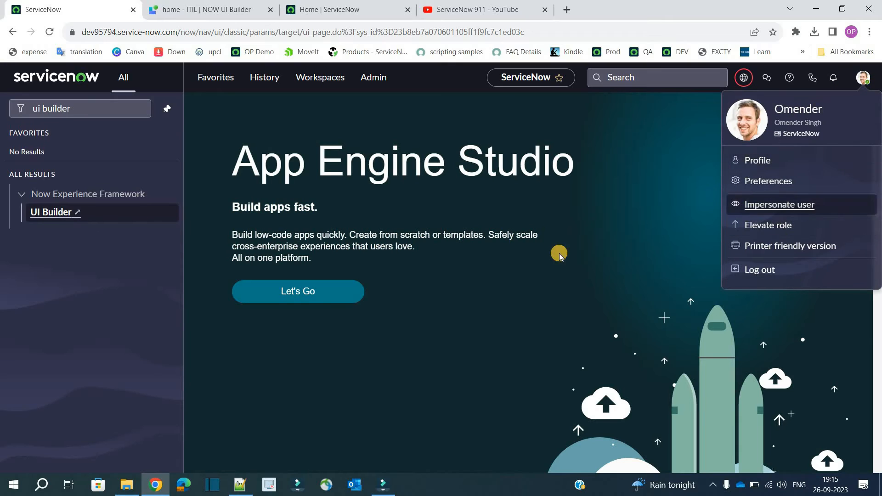
click(334, 5)
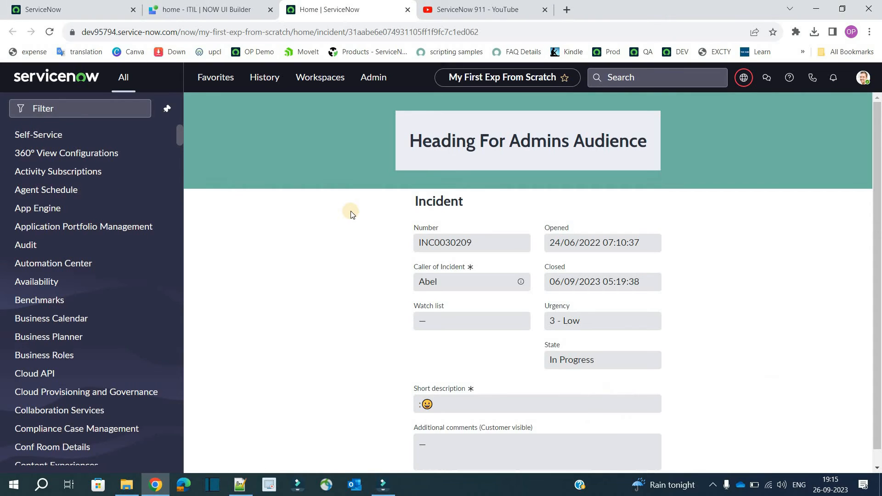
double_click(475, 32)
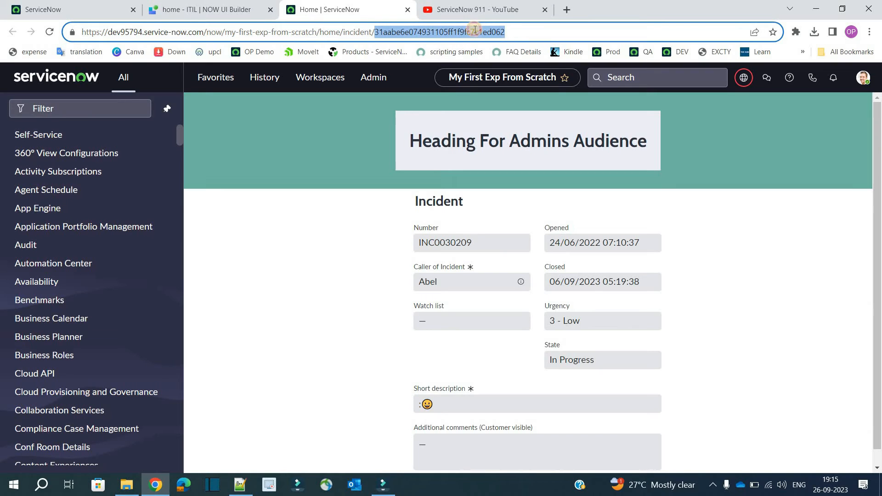
click(476, 31)
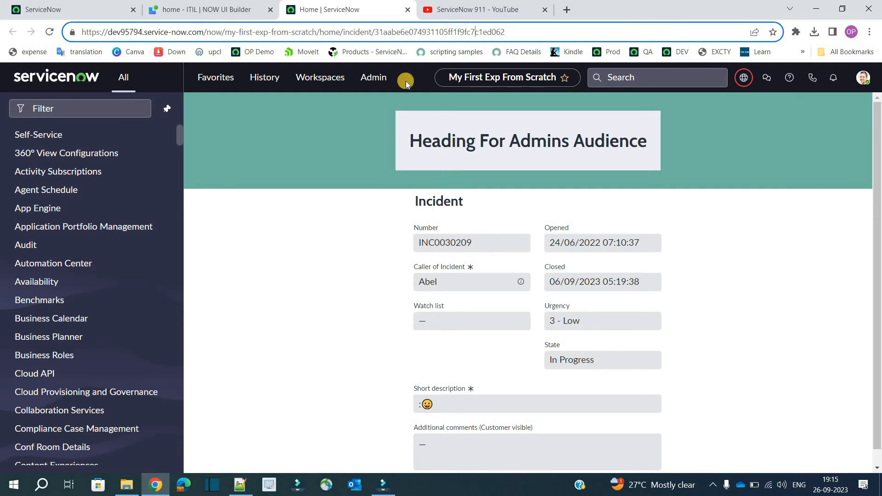
Step: Impersonate the itil user from the ServiceNow home page
click(69, 8)
click(863, 77)
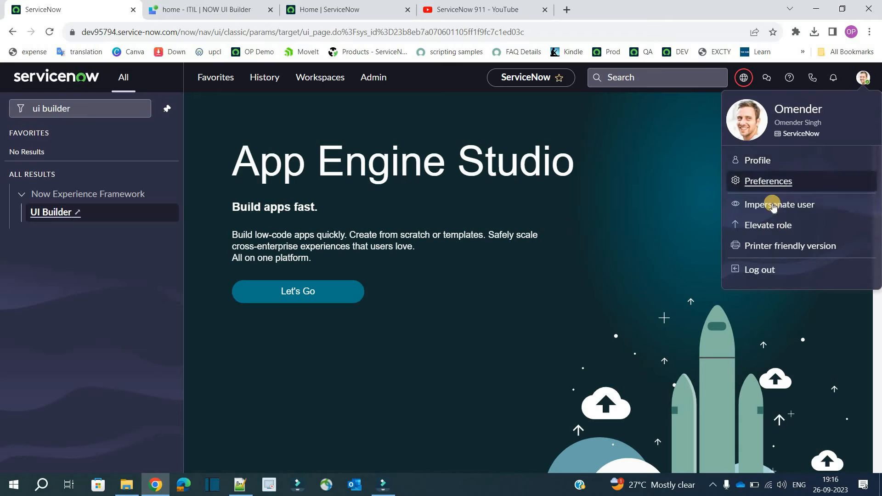
click(773, 205)
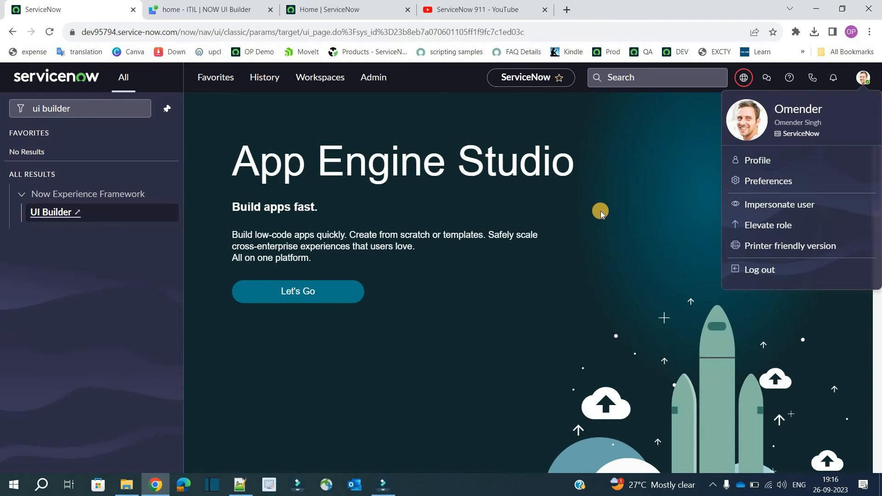
scroll(459, 289, down, 2)
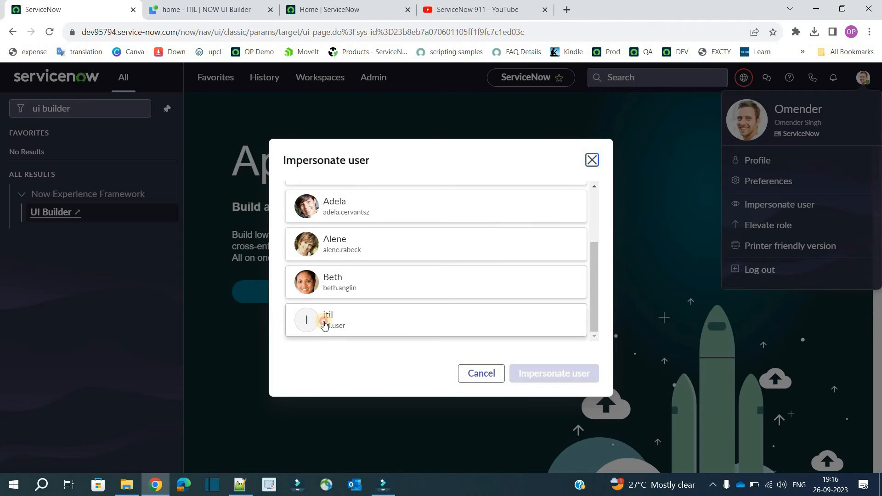
click(326, 321)
click(590, 372)
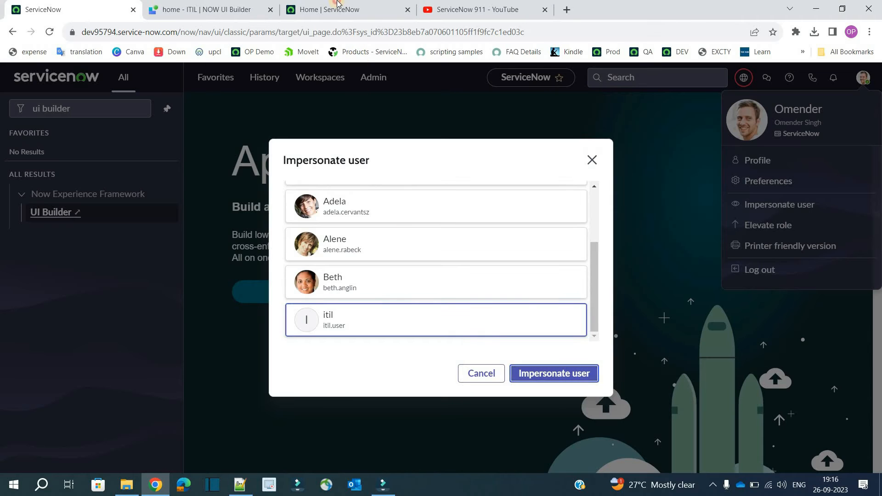
Step: Reload the incident page of My First Exp From Scratch and check its heading and address as the impersonated user
click(298, 13)
click(49, 33)
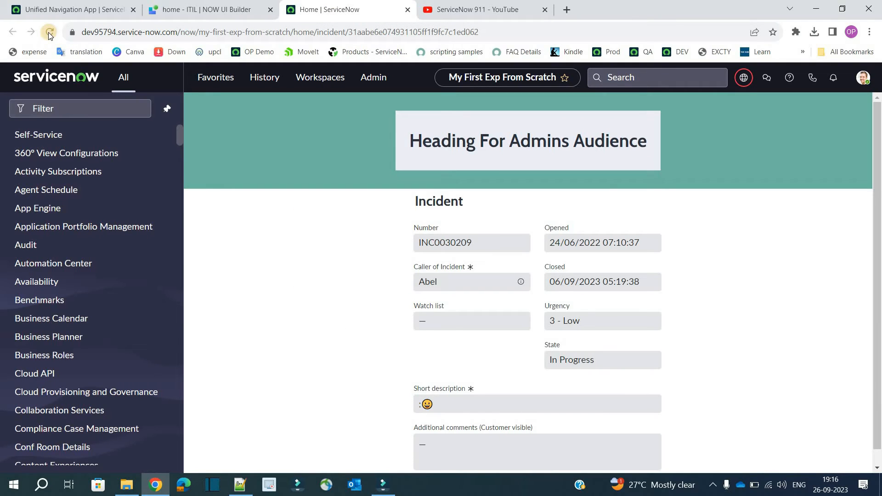
click(49, 33)
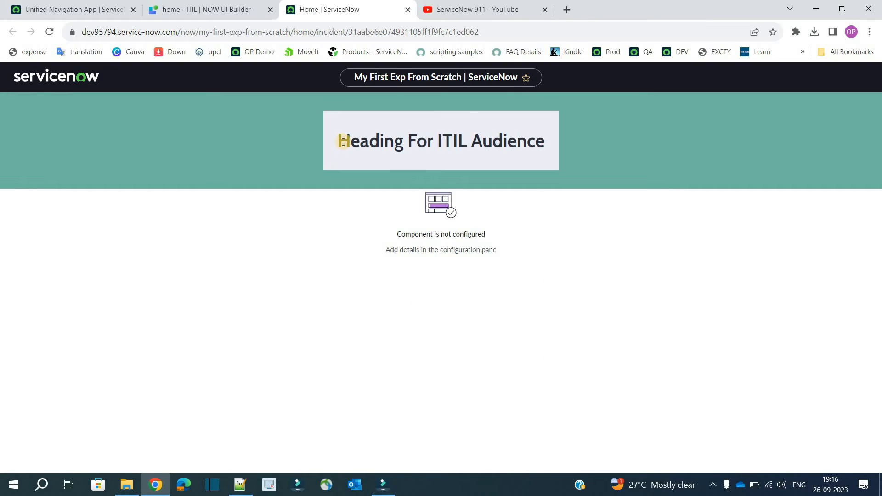
drag(339, 147, 544, 140)
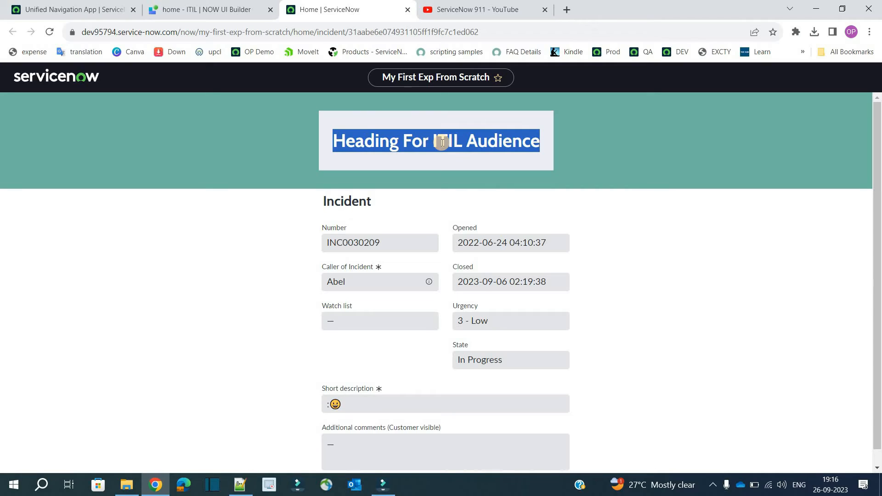
click(440, 34)
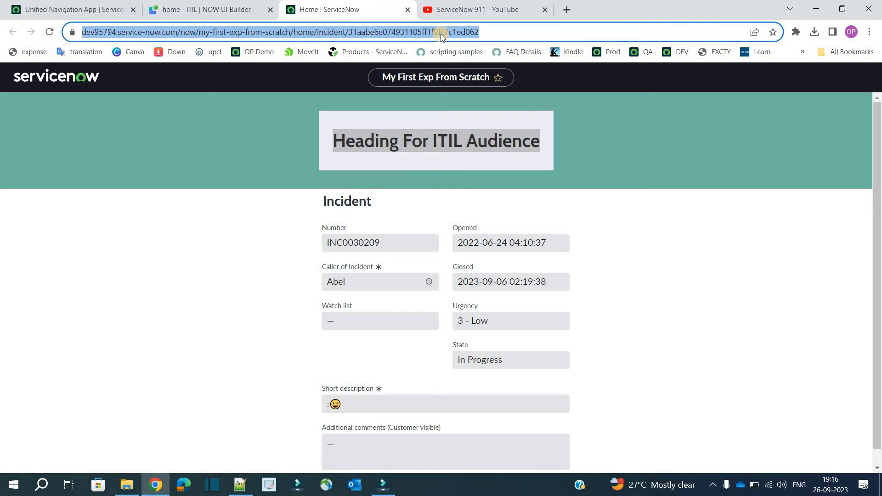
click(204, 201)
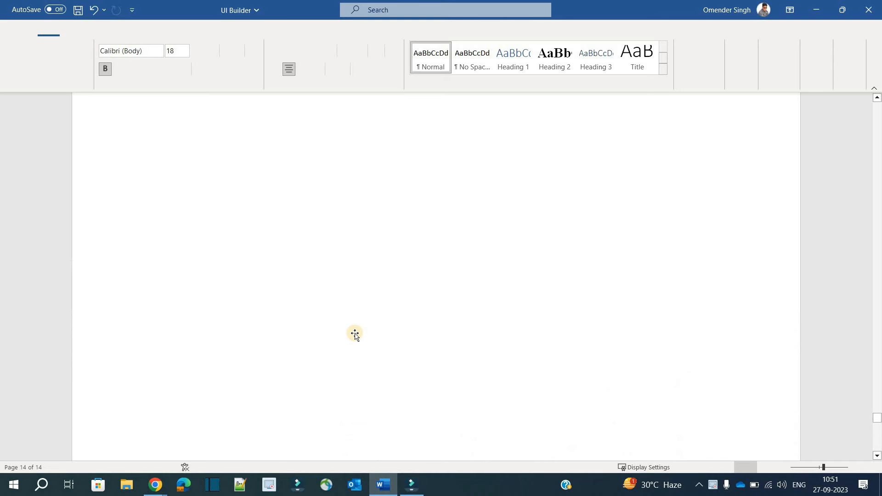
Step: Review the illustrated examples under the Event heading in the UI Builder Word document
scroll(354, 334, up, 5)
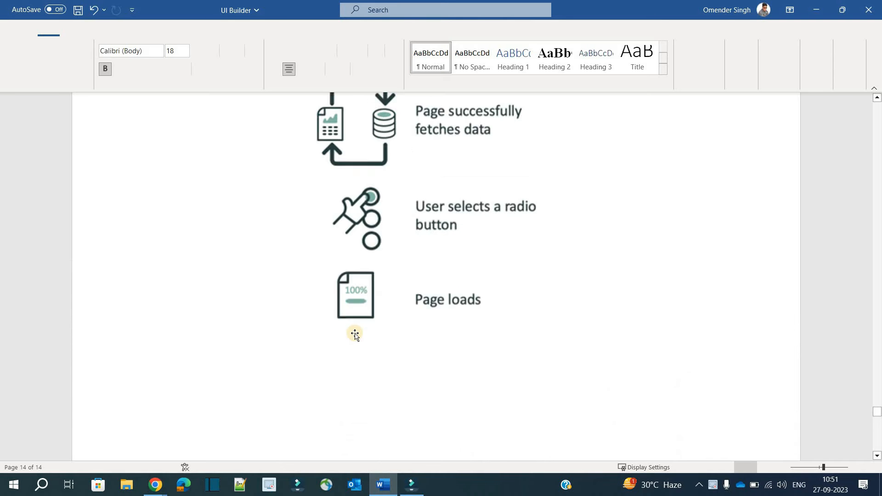
scroll(355, 334, up, 2)
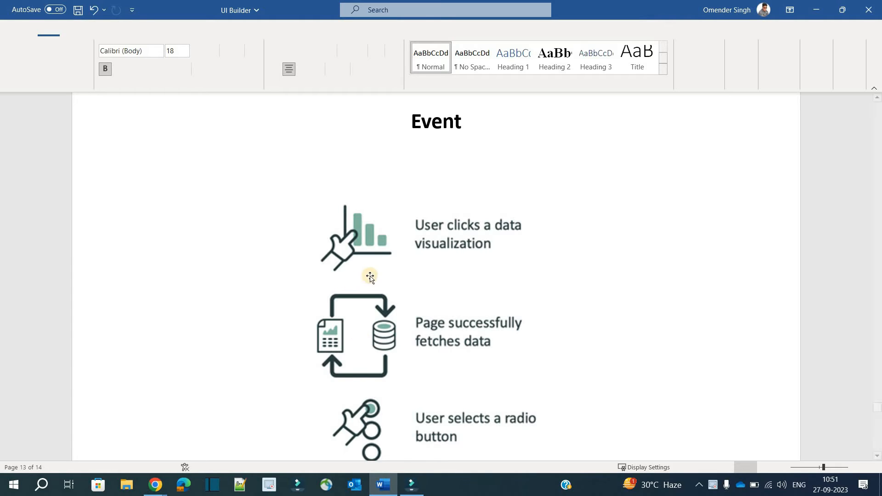
scroll(404, 225, down, 4)
scroll(422, 211, up, 2)
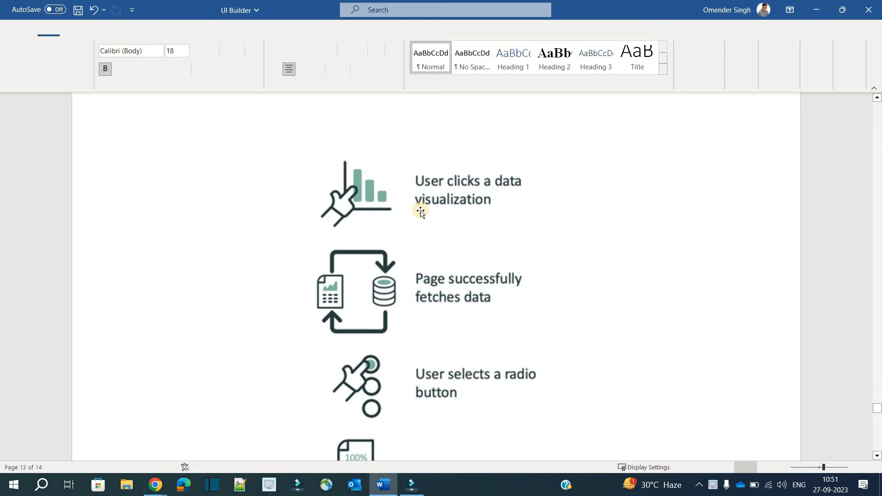
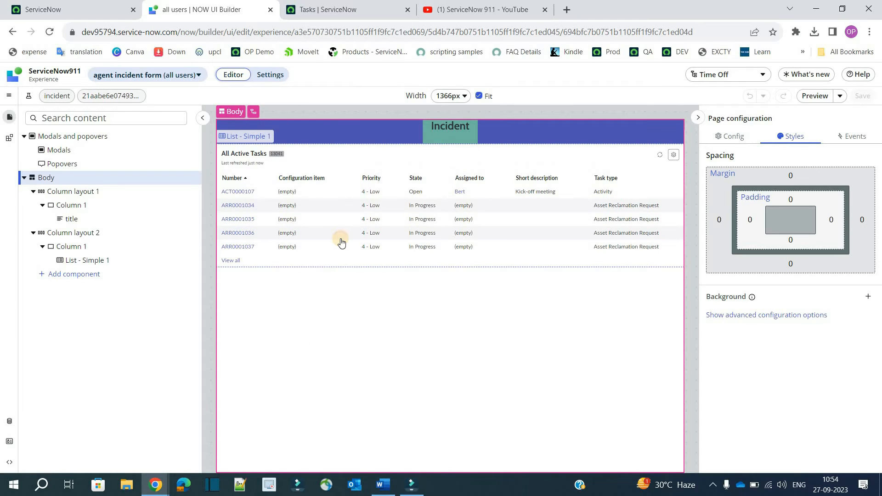
Step: Add an event mapping for 'View all' clicked to the List - Simple 1 component
click(341, 242)
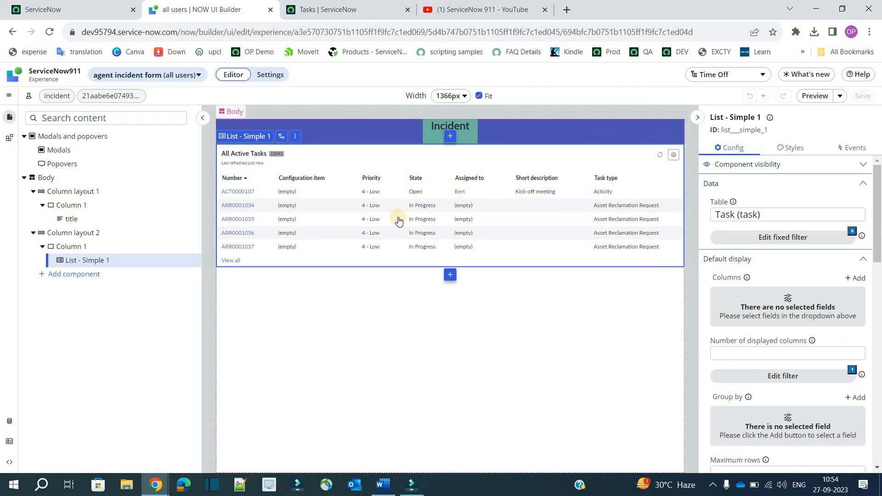
click(852, 148)
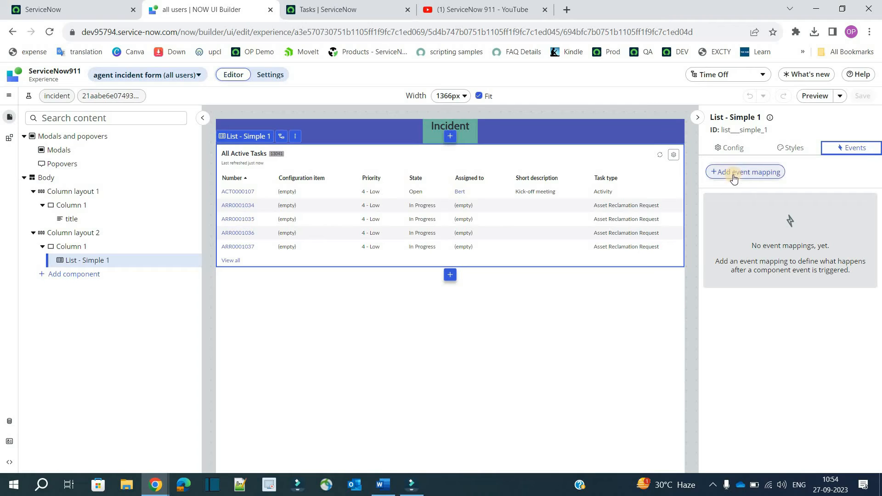
click(750, 174)
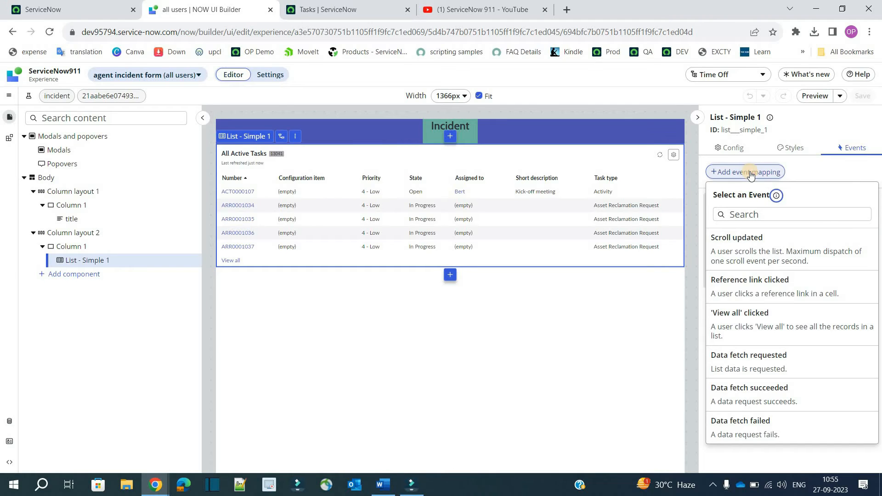
drag(732, 196, 768, 196)
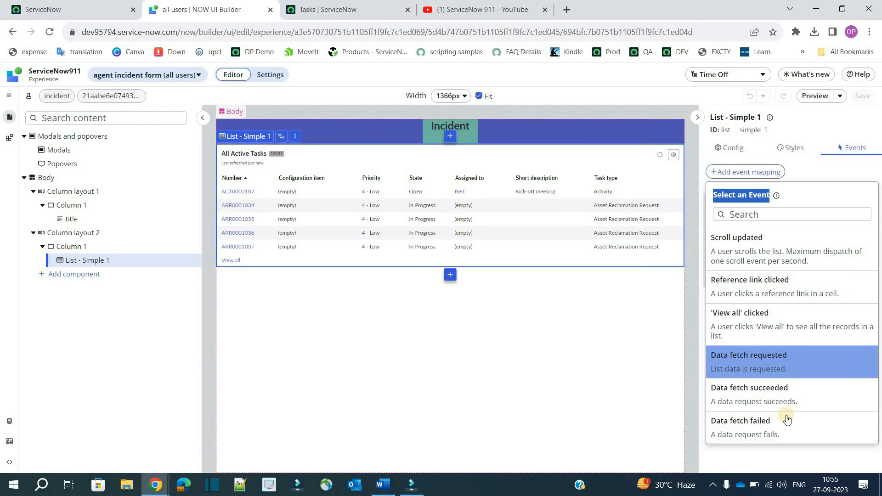
click(770, 320)
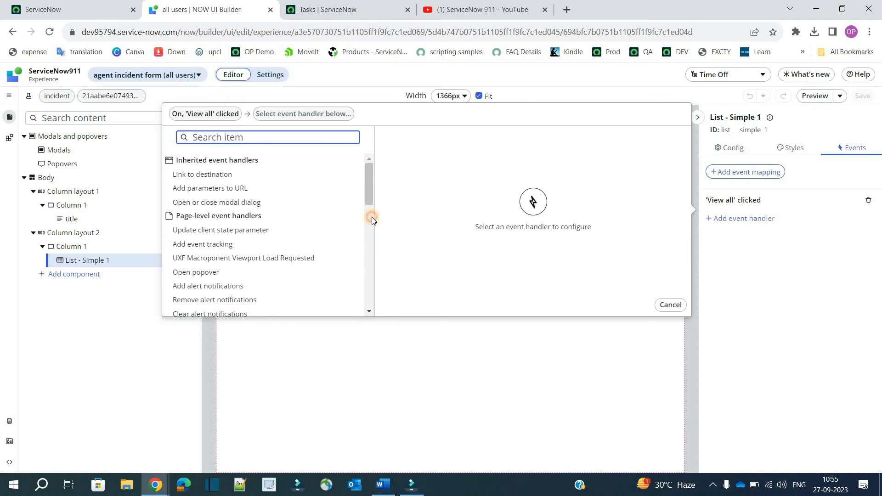
Step: Look through the available event handlers and choose Link to destination for the 'View all' clicked event
scroll(371, 217, down, 3)
scroll(323, 199, up, 3)
scroll(326, 201, down, 10)
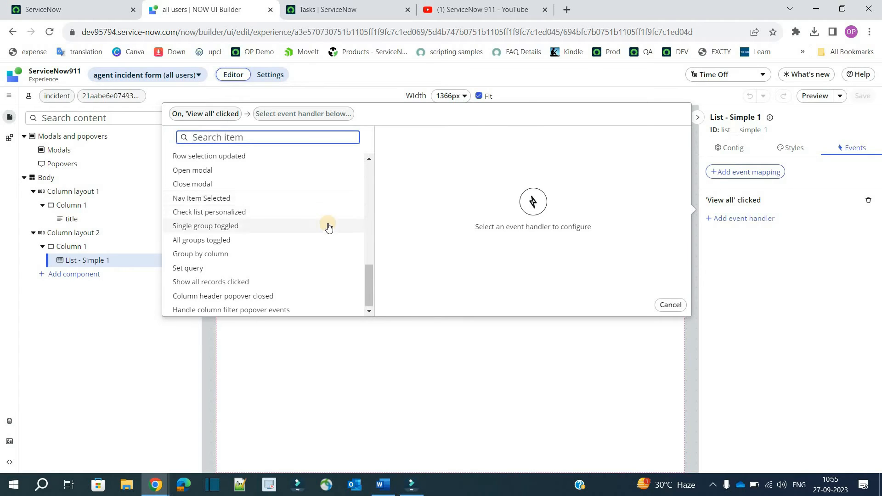
scroll(327, 224, up, 10)
click(306, 174)
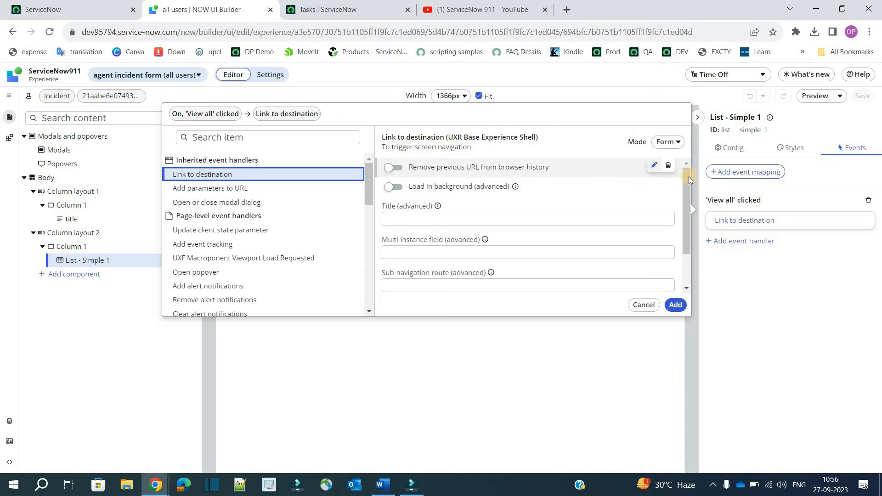
drag(688, 176, 698, 230)
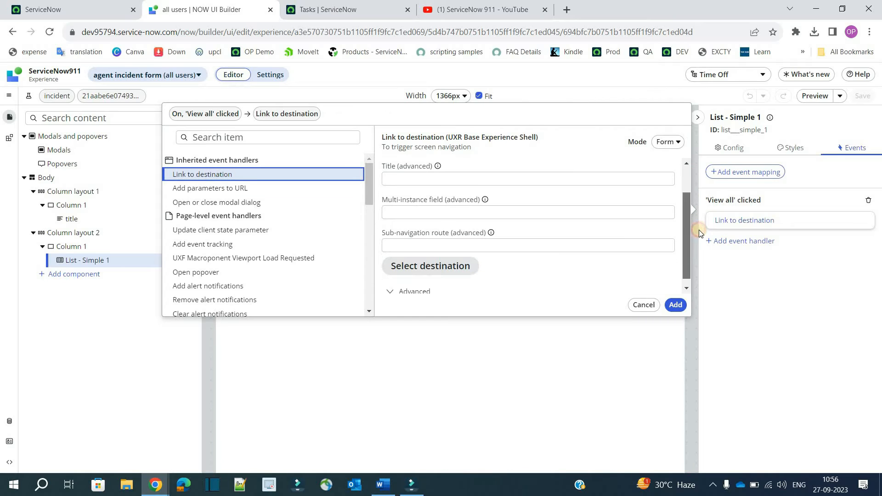
click(461, 263)
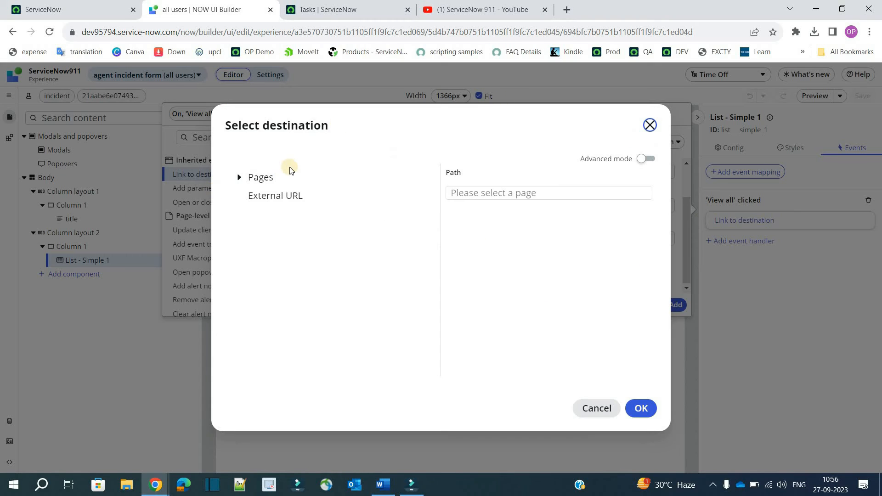
click(275, 200)
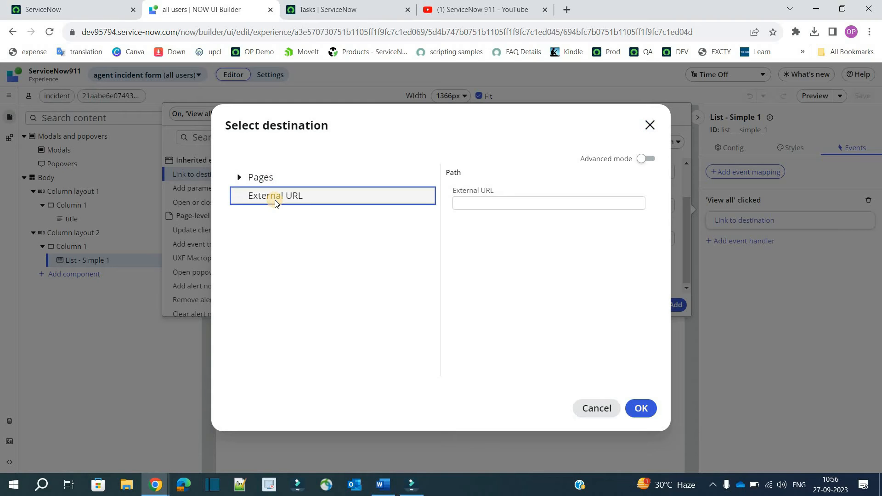
click(509, 197)
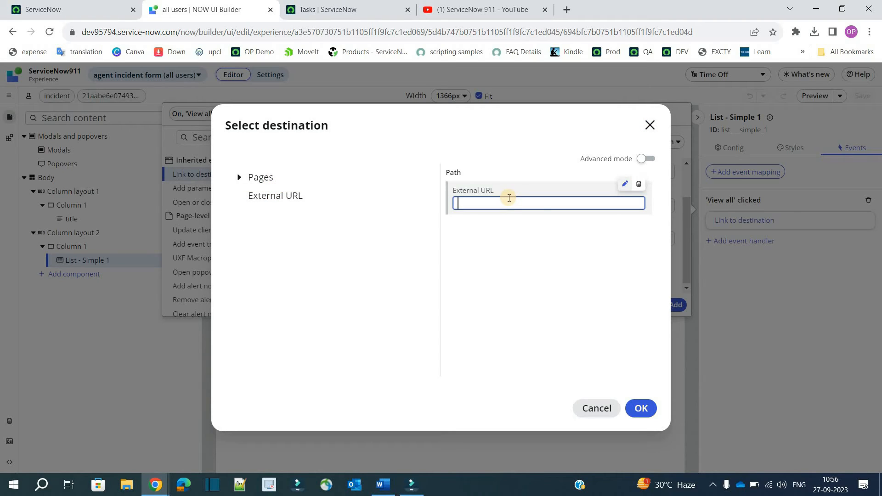
key(ctrl+v)
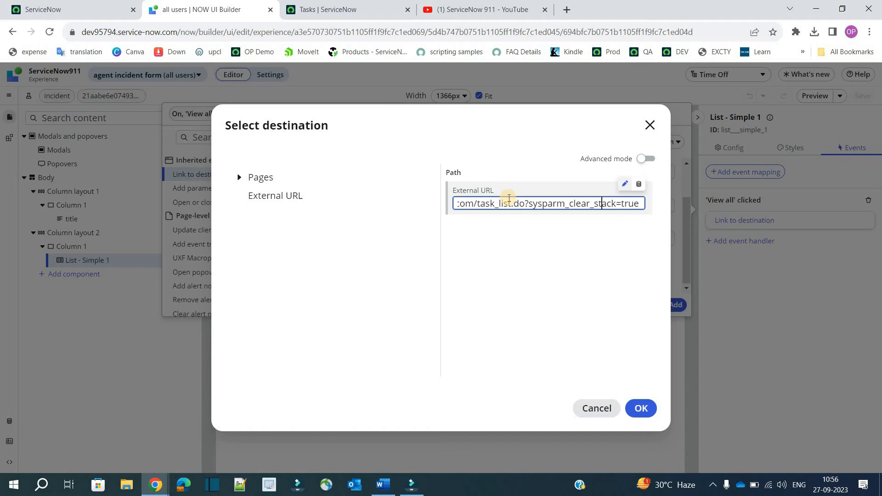
Step: Review the entered external URL back to its beginning, checking the task_list part
key(Left)
key(Left)
key(Left)
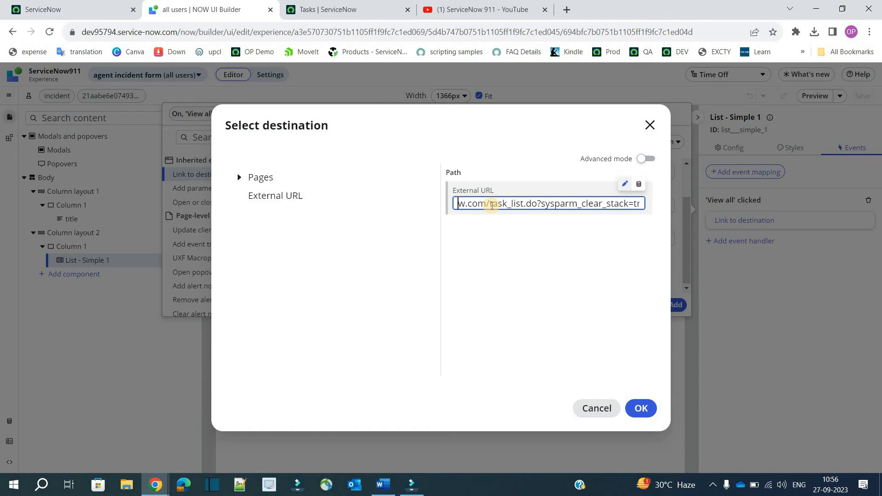
drag(492, 204, 525, 203)
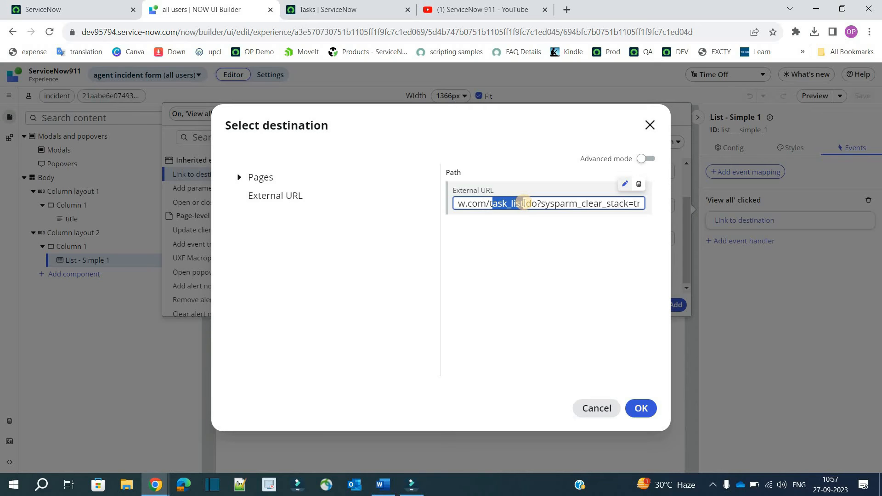
key(Left)
key(Left)
key(Left)
key(Left)
key(Left)
key(Left)
key(Left)
key(Left)
key(Left)
key(Left)
key(Left)
key(Left)
key(Left)
key(Left)
key(Left)
key(Left)
key(Left)
key(Left)
key(Left)
key(Left)
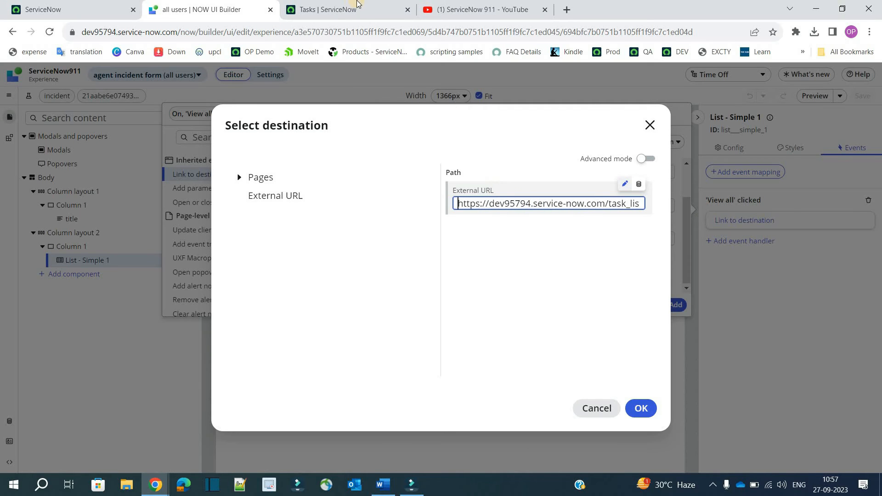
Step: Look through the Tasks list page that the external URL points to
click(357, 4)
scroll(267, 344, down, 5)
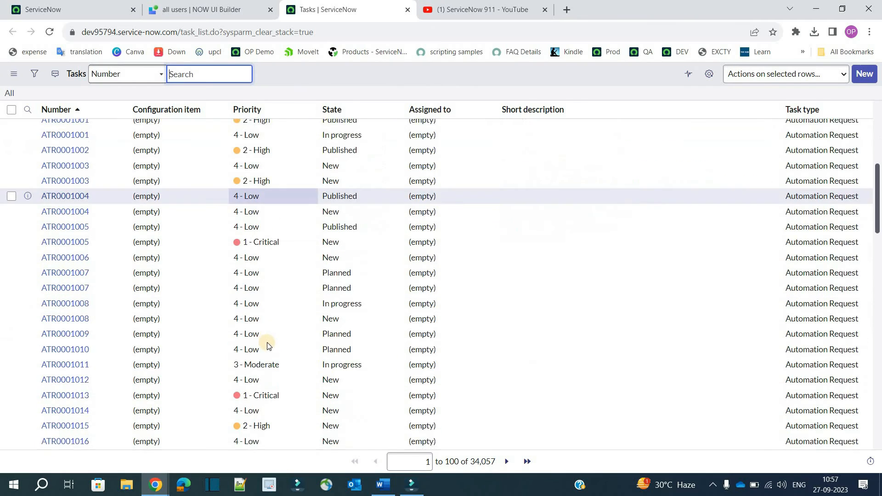
scroll(268, 346, up, 5)
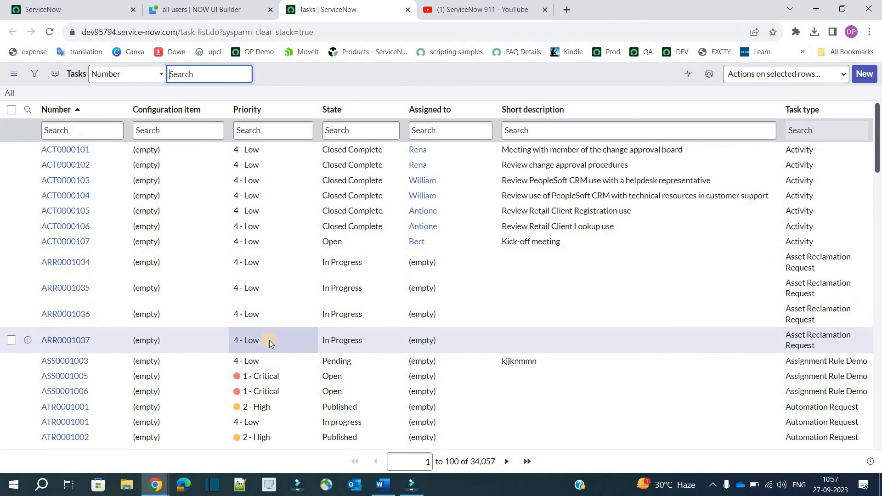
Step: Add the Link to destination handler with its external URL to the list's 'View all' clicked event and save the page variant
click(216, 4)
click(641, 408)
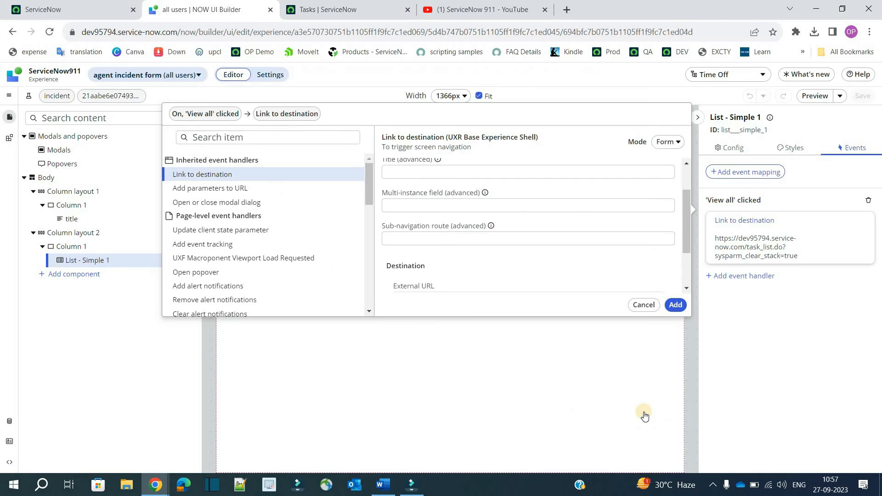
click(677, 306)
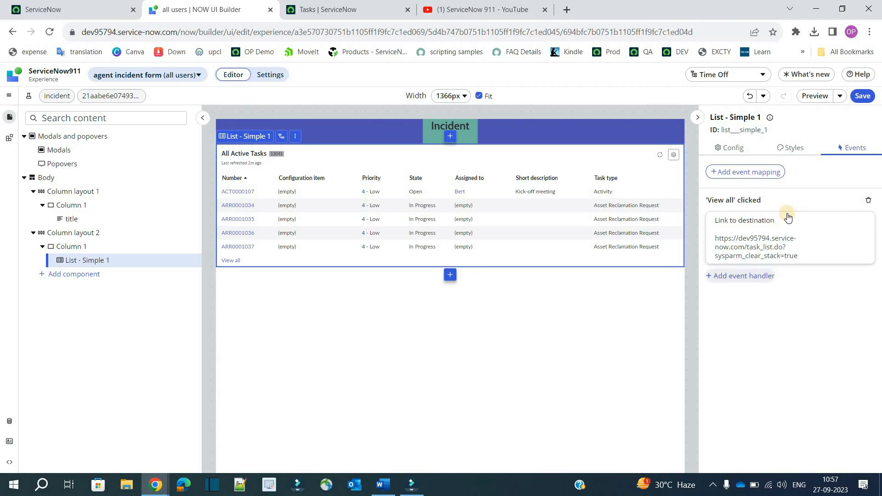
triple_click(718, 204)
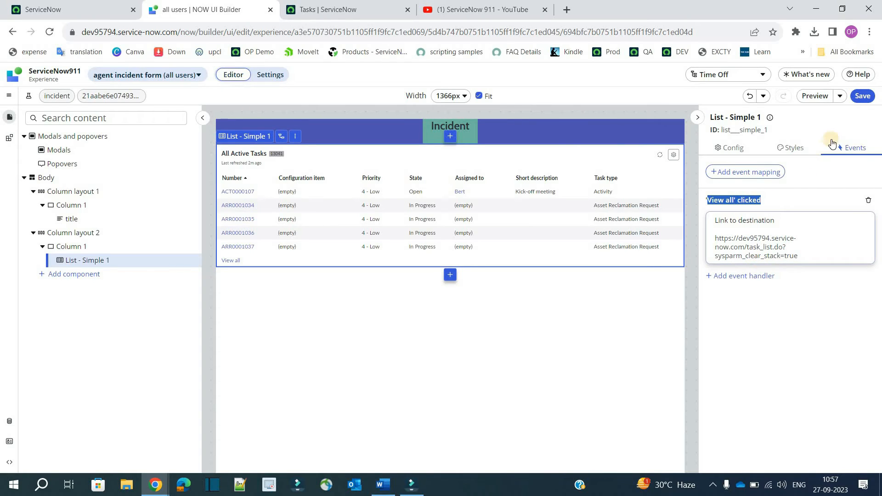
click(863, 96)
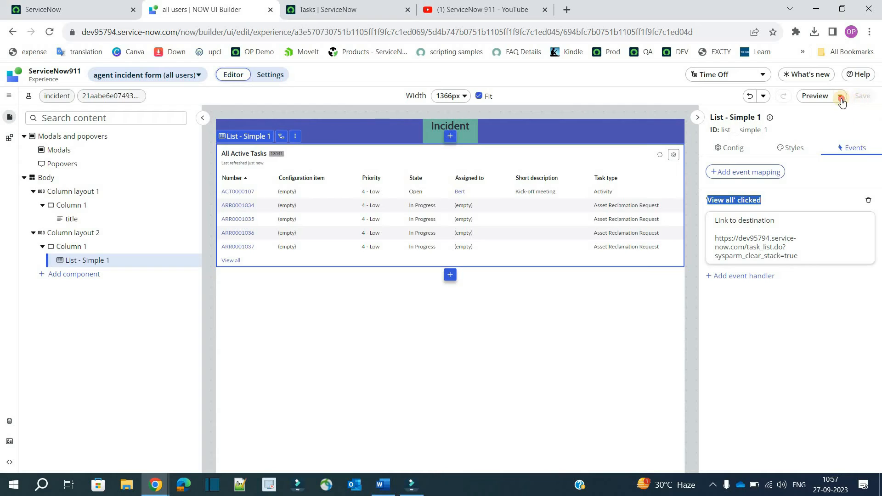
Step: Preview the agent incident form page and test that the list's View all link opens the task list
click(826, 111)
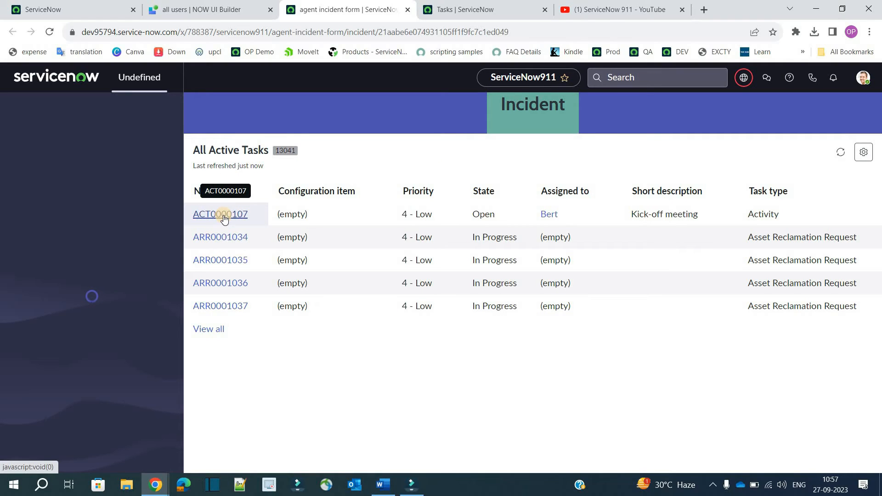
click(554, 218)
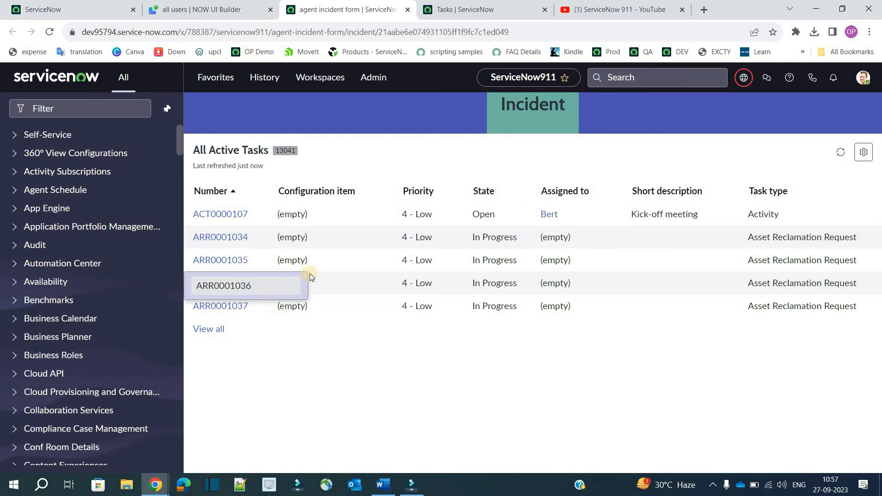
click(376, 258)
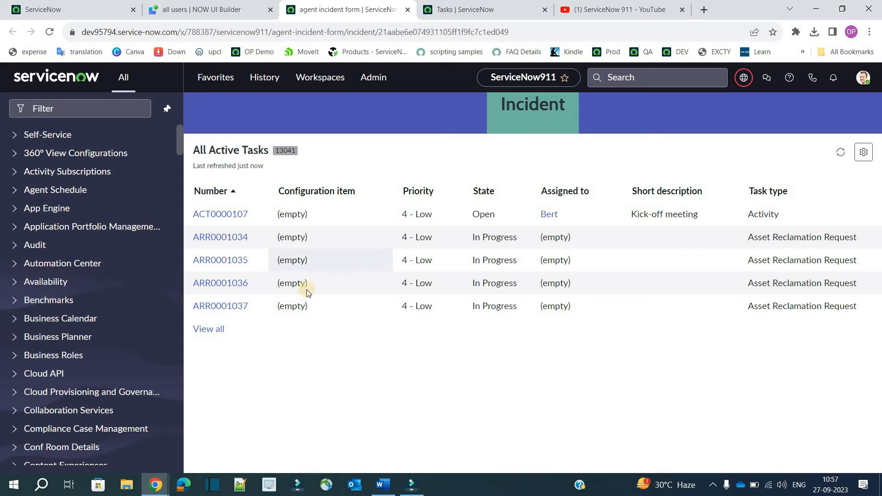
click(209, 329)
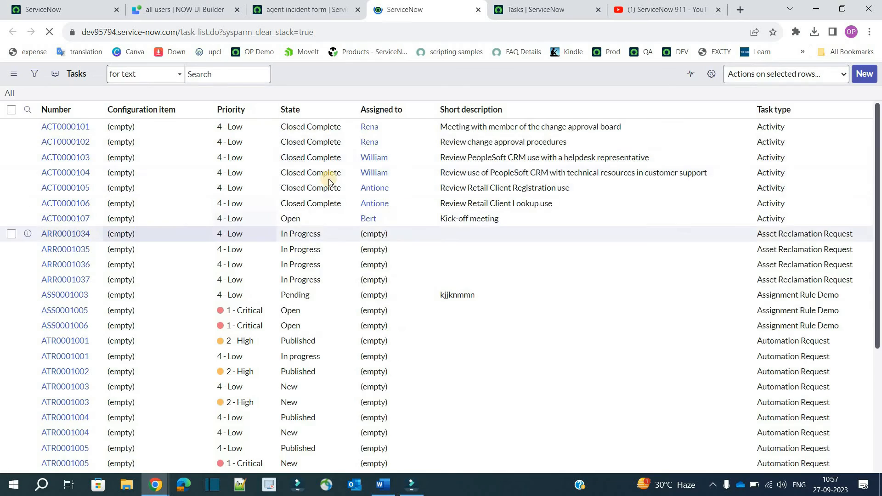
key(ctrl+shift+Tab)
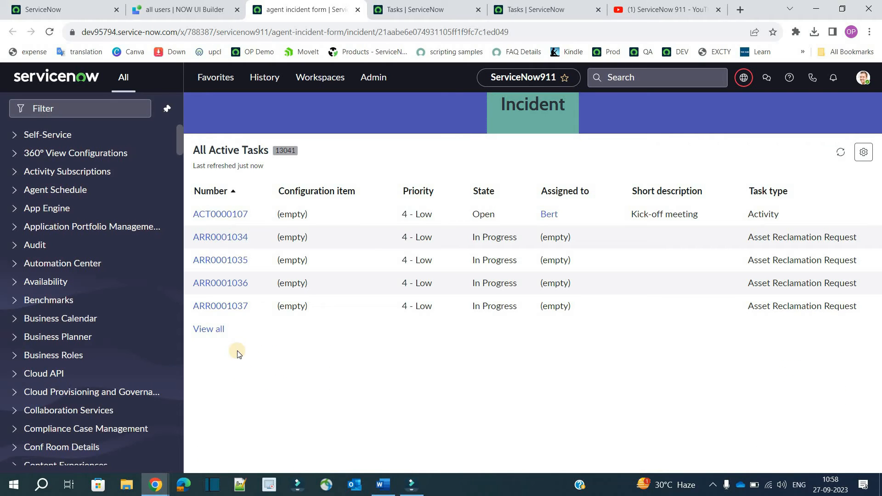
drag(225, 329, 193, 336)
click(213, 331)
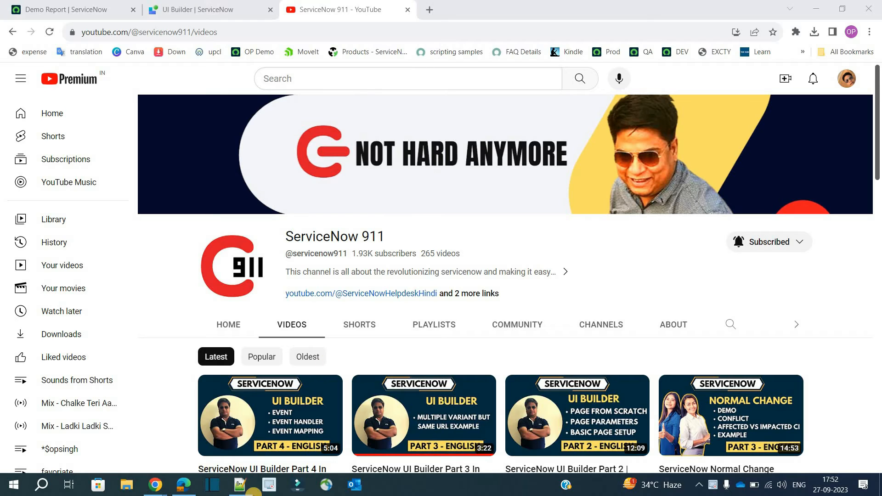
Step: Open the ServiceNow911 experience's live home page from UI Builder, test the first incident's number link, and return to the list
click(222, 4)
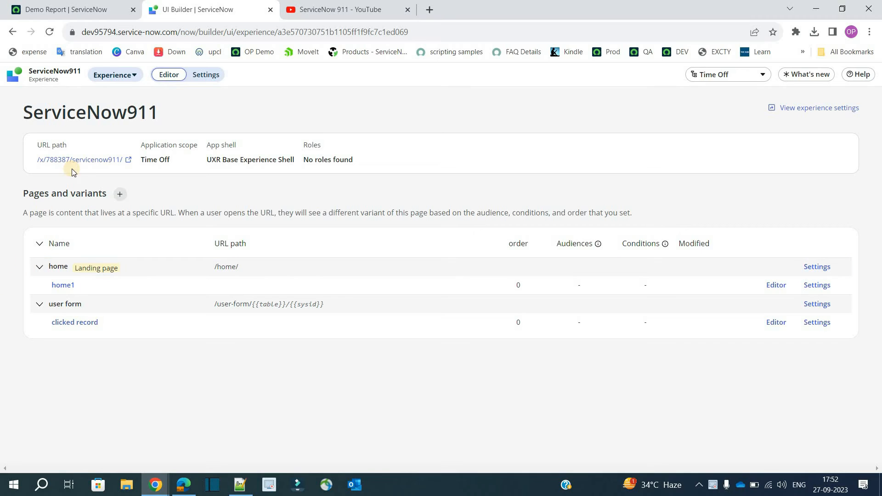
click(127, 160)
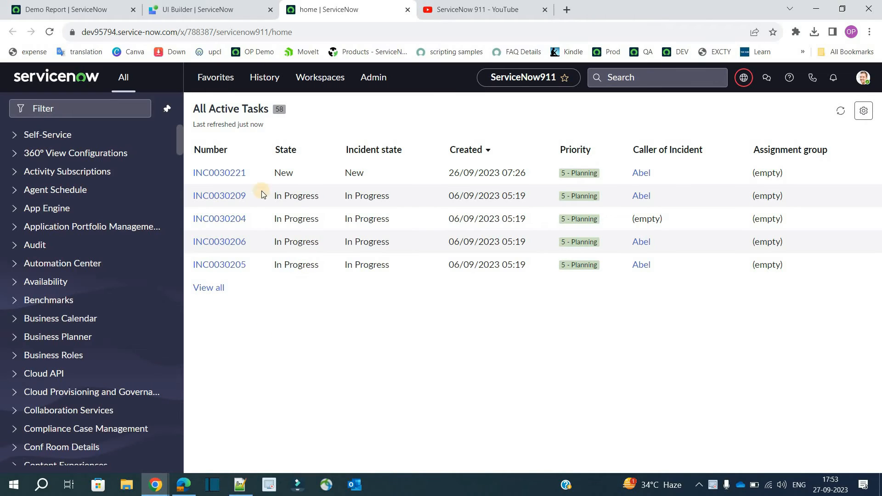
click(233, 173)
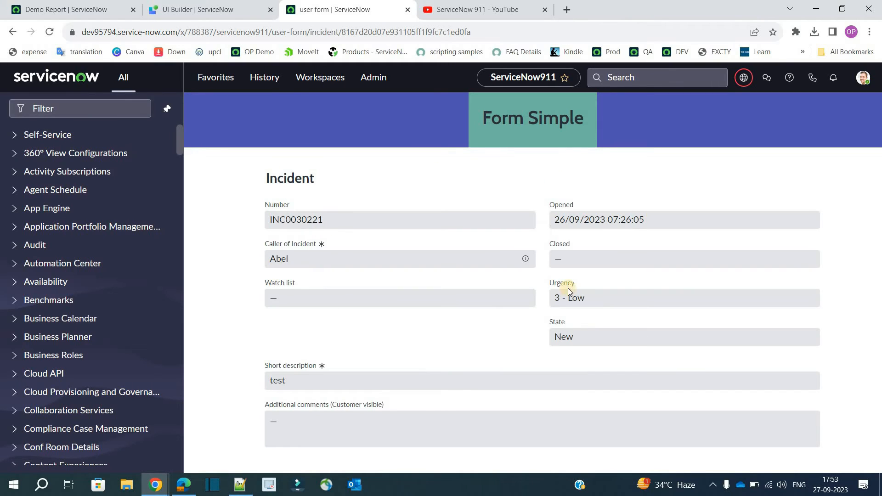
click(14, 35)
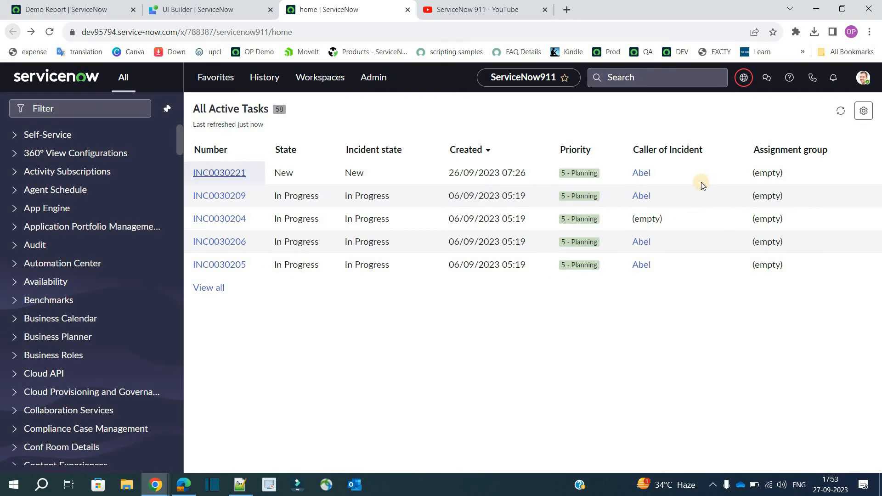
Step: Test the first incident's caller reference link and the View all link on the live home page
click(642, 174)
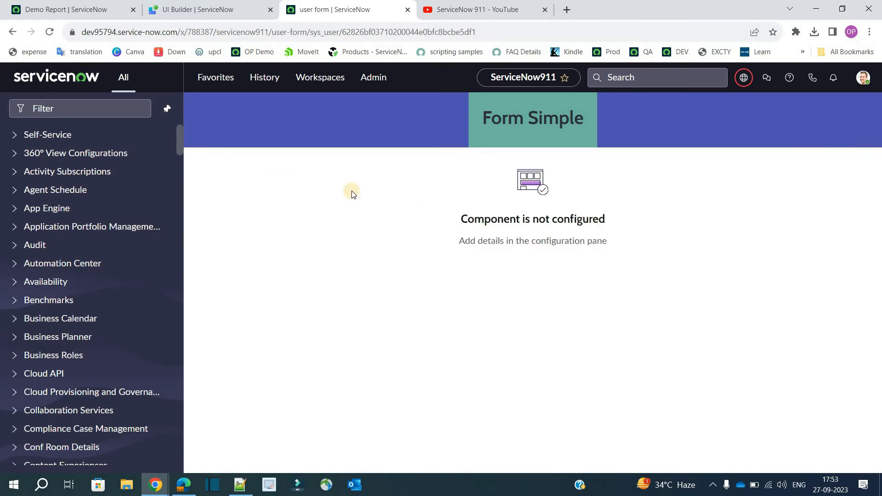
click(13, 32)
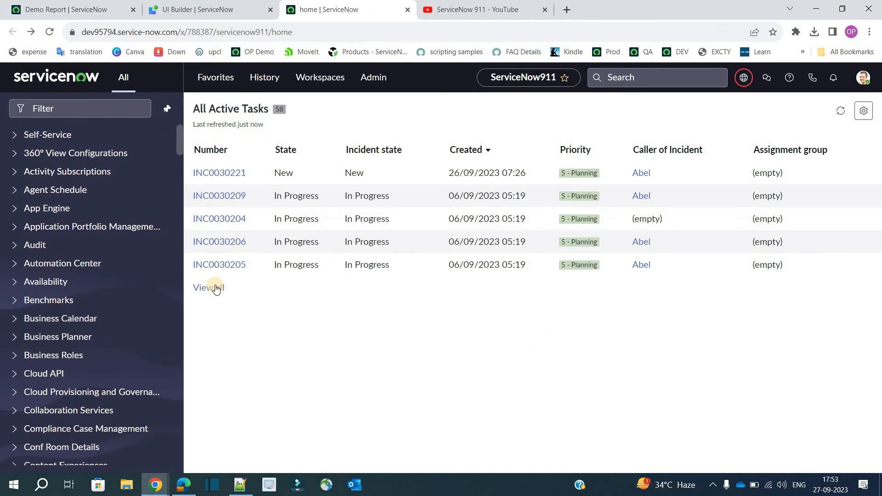
click(216, 288)
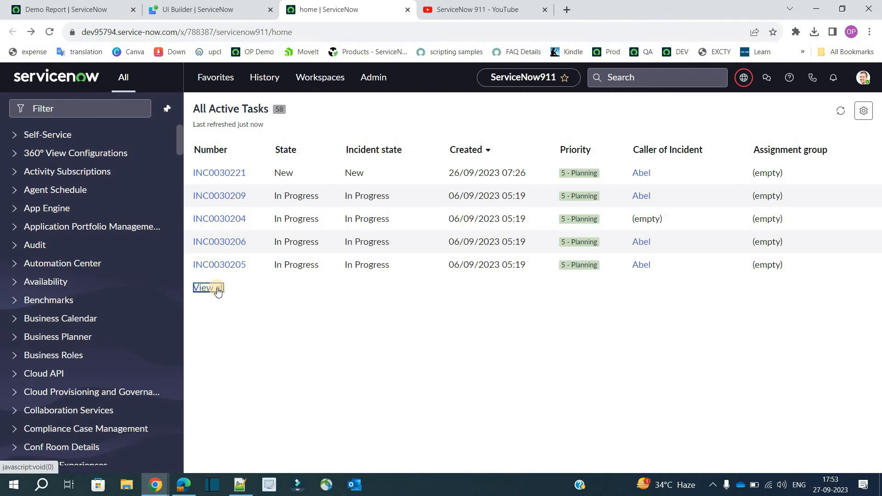
click(276, 290)
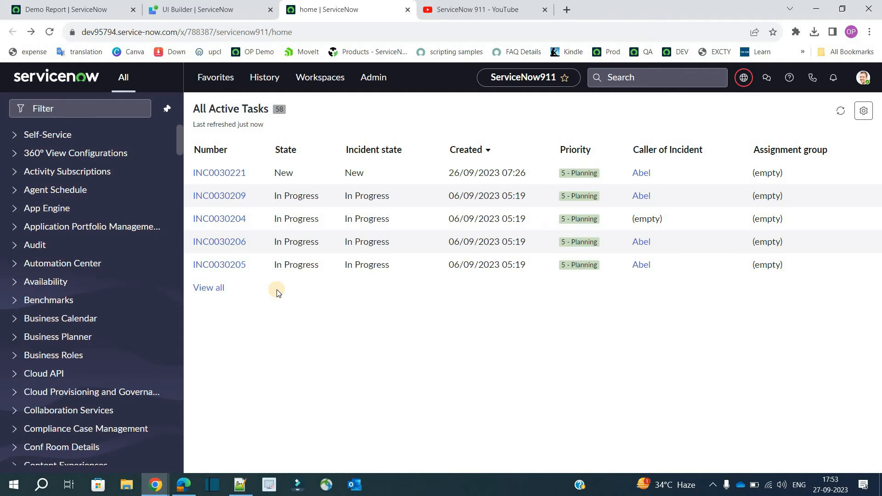
Step: Open the home1 variant of the home page in the editor and delete the list's Reference link clicked event mapping
click(219, 8)
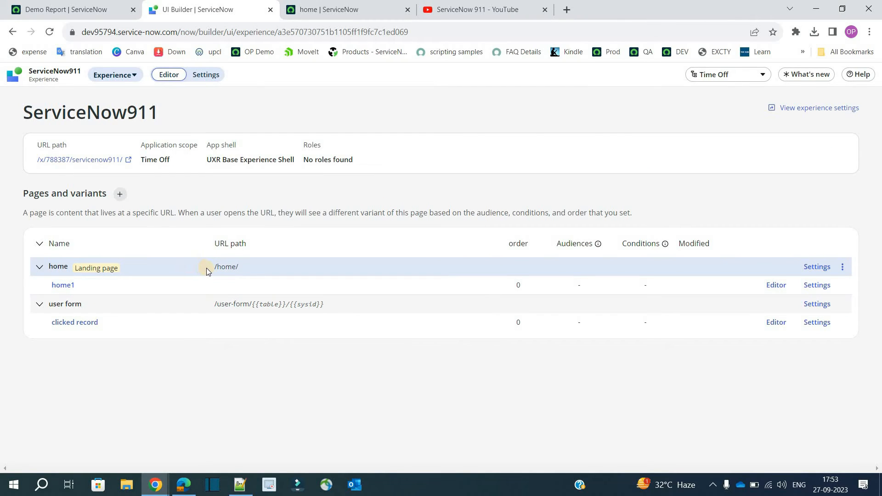
drag(207, 268, 263, 267)
click(263, 268)
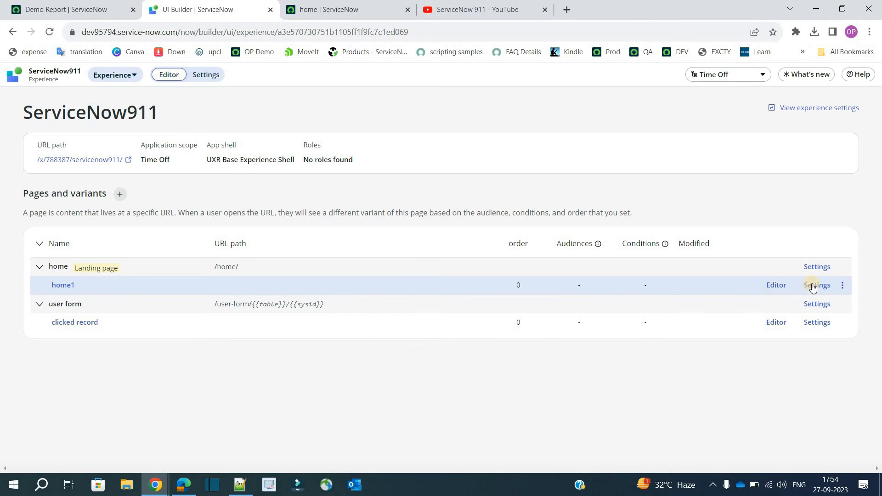
click(776, 286)
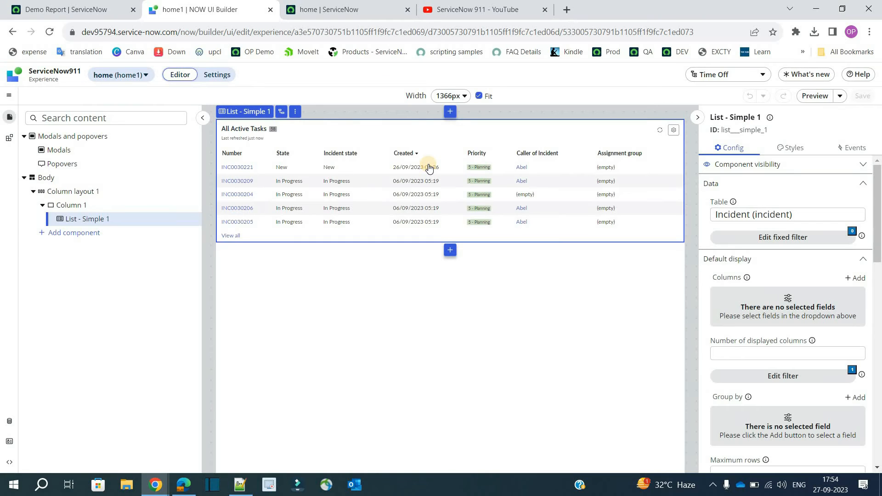
click(857, 150)
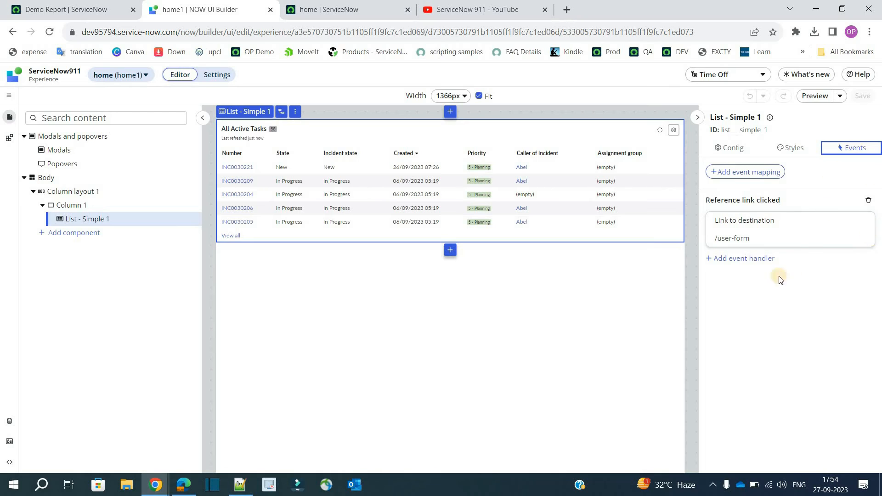
click(869, 200)
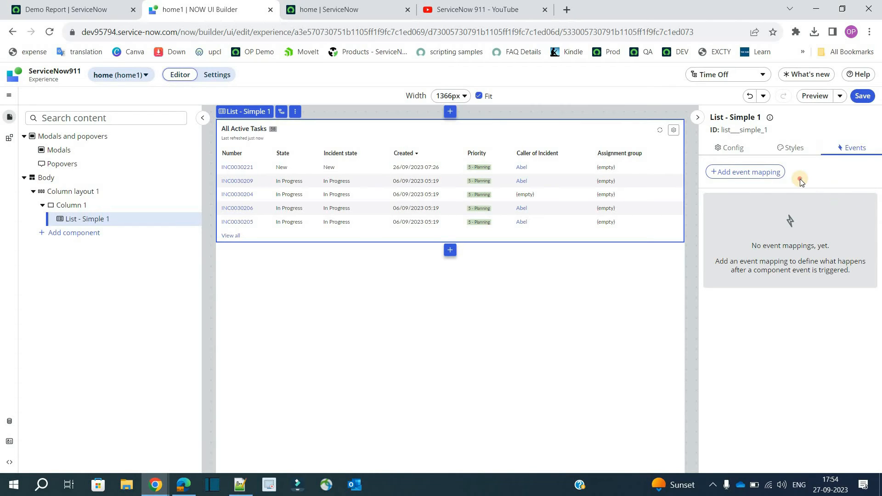
Step: Map the list's Reference link clicked event to the Link to destination event handler
click(750, 173)
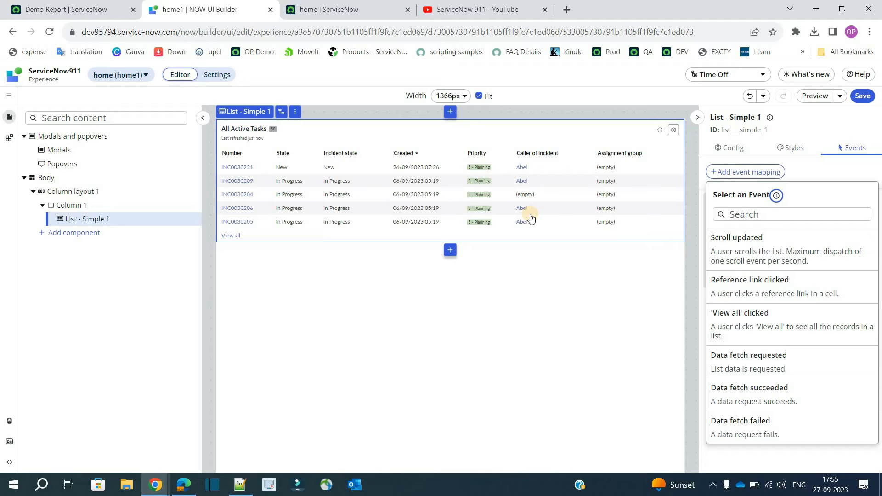
click(793, 285)
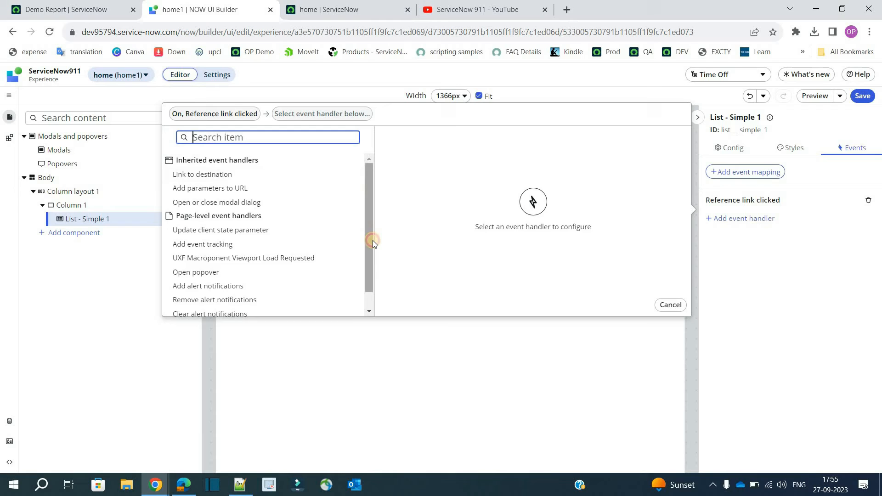
scroll(371, 174, down, 1)
click(232, 180)
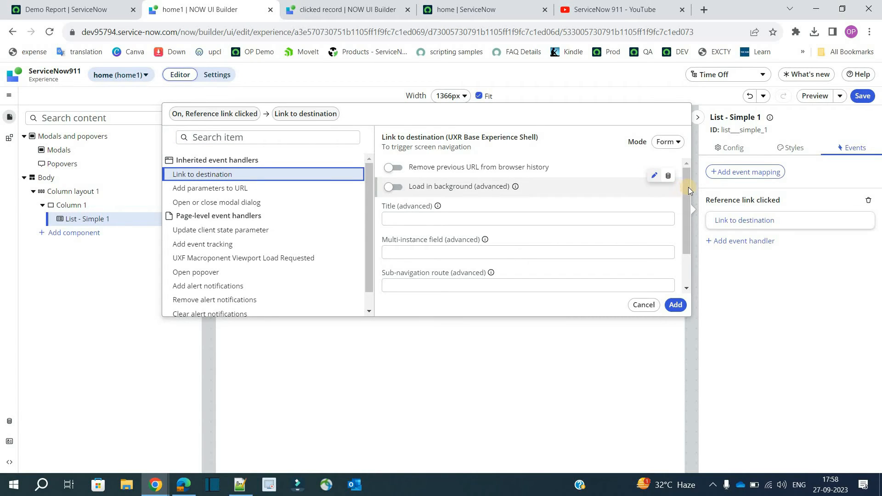
Step: Choose the agent incident form page as the handler's destination and check its path
scroll(687, 252, down, 2)
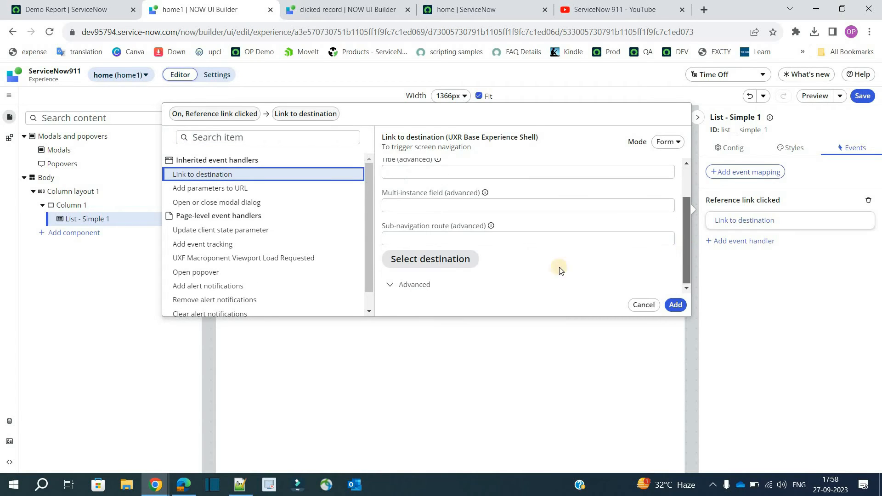
click(448, 260)
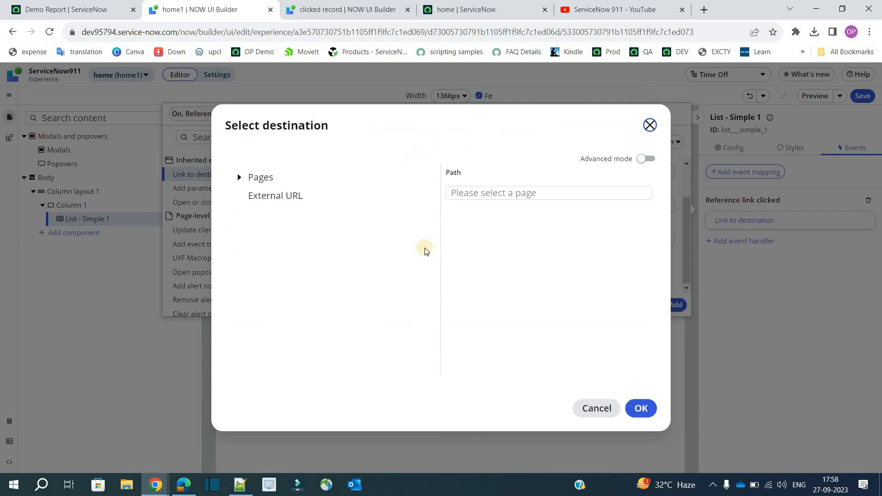
click(244, 179)
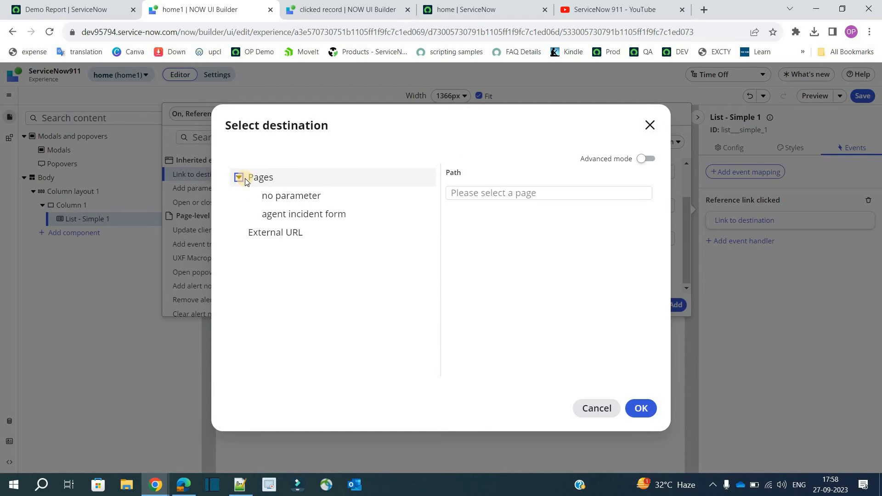
click(306, 215)
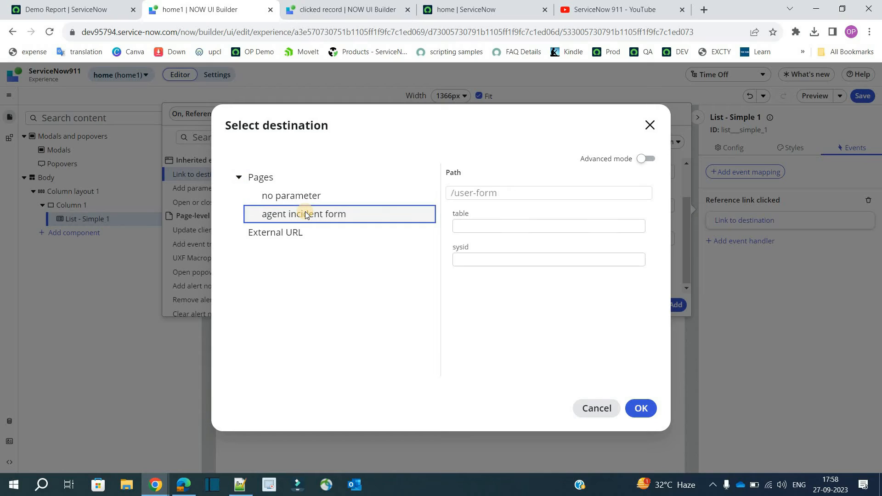
drag(498, 194, 444, 187)
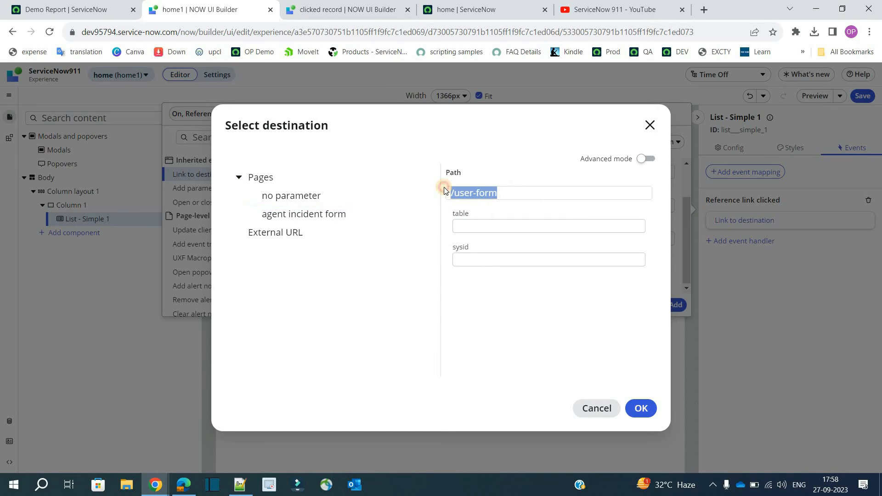
click(491, 197)
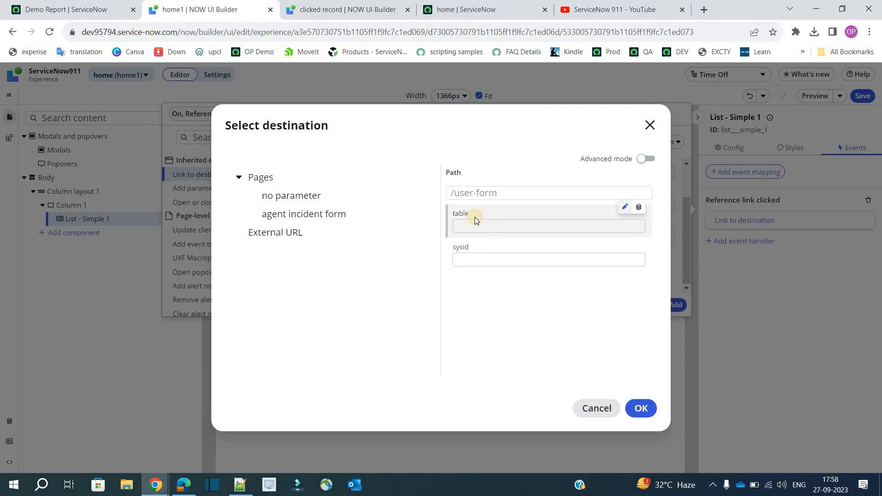
Step: Compare the destination's table and sysid fields with the URL parameter test values of the clicked record variant
click(327, 7)
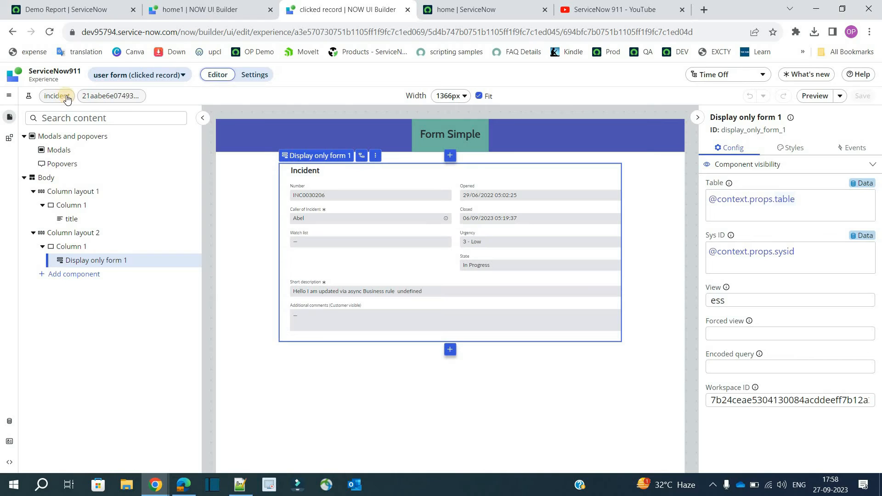
click(29, 99)
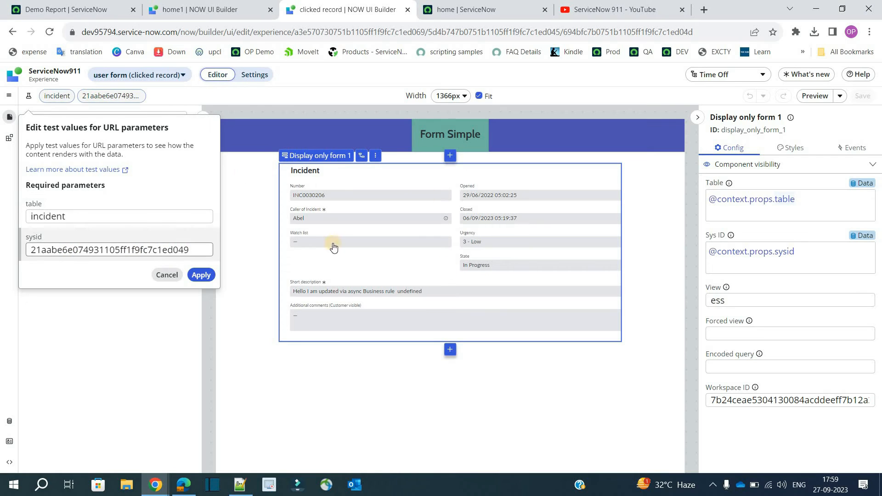
click(218, 7)
click(522, 228)
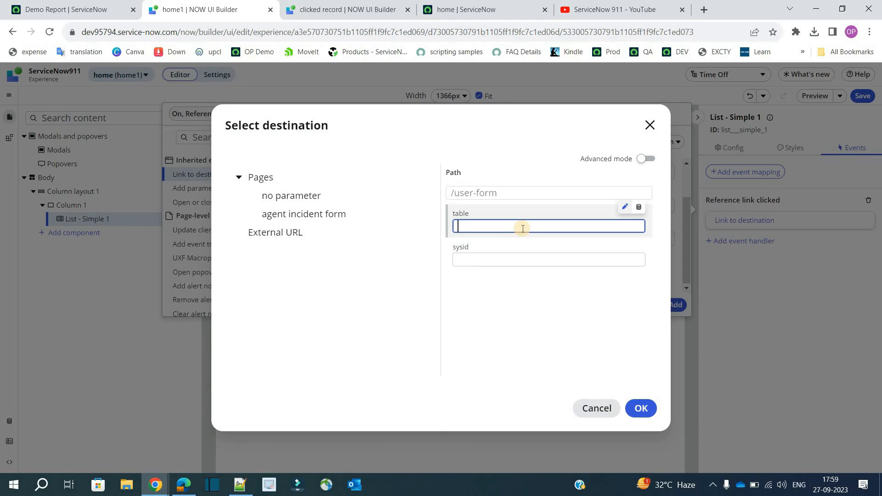
click(519, 264)
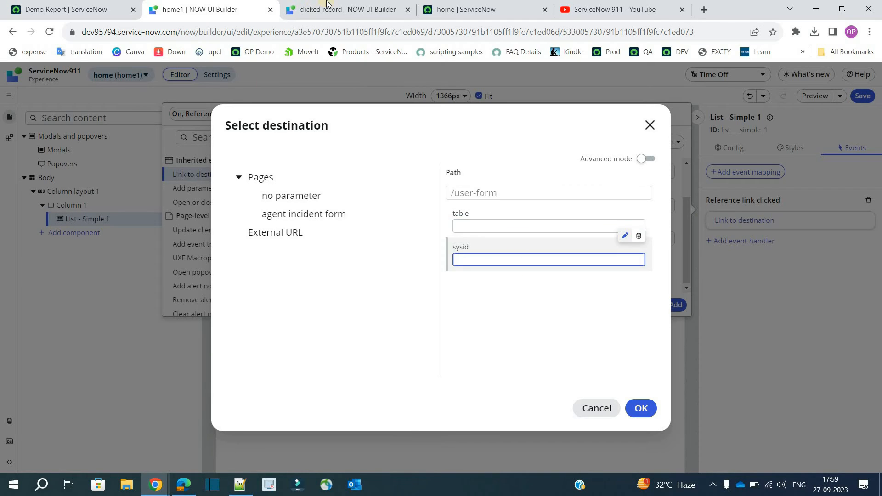
key(ctrl+Tab)
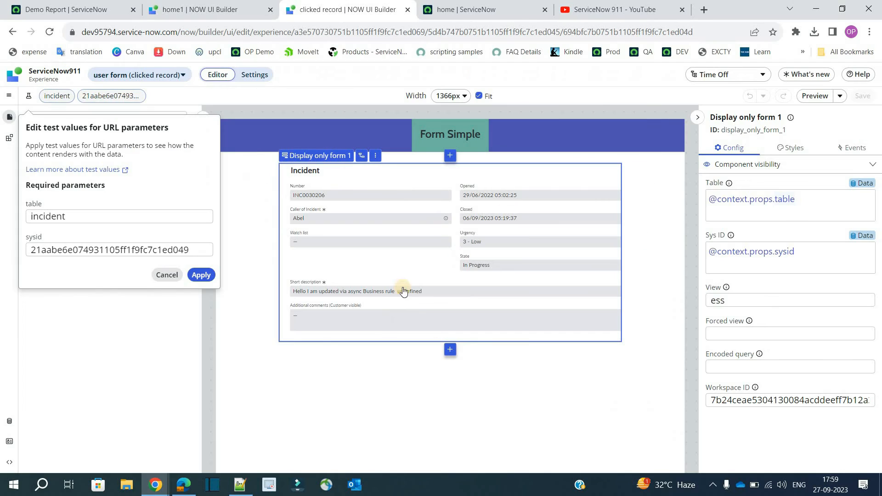
click(216, 9)
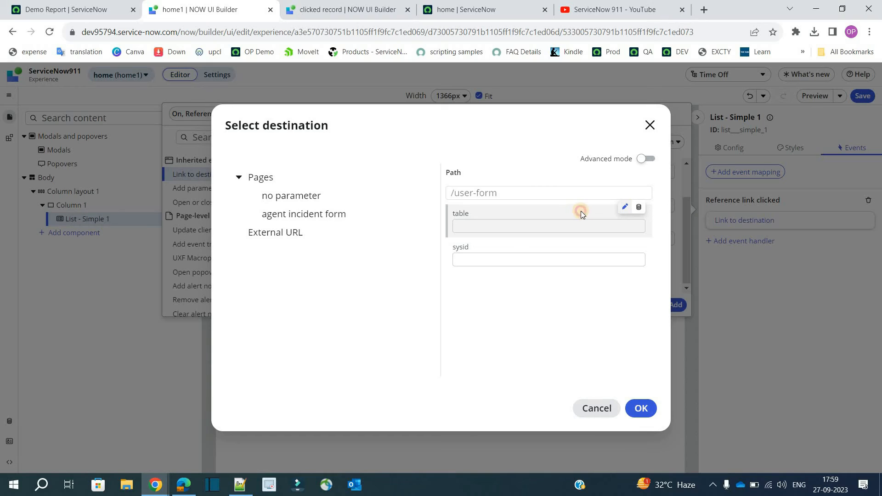
click(638, 207)
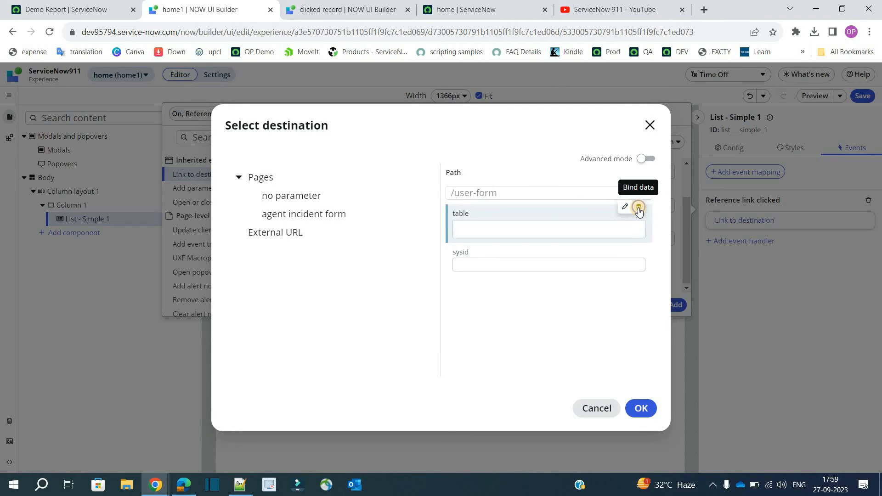
click(609, 230)
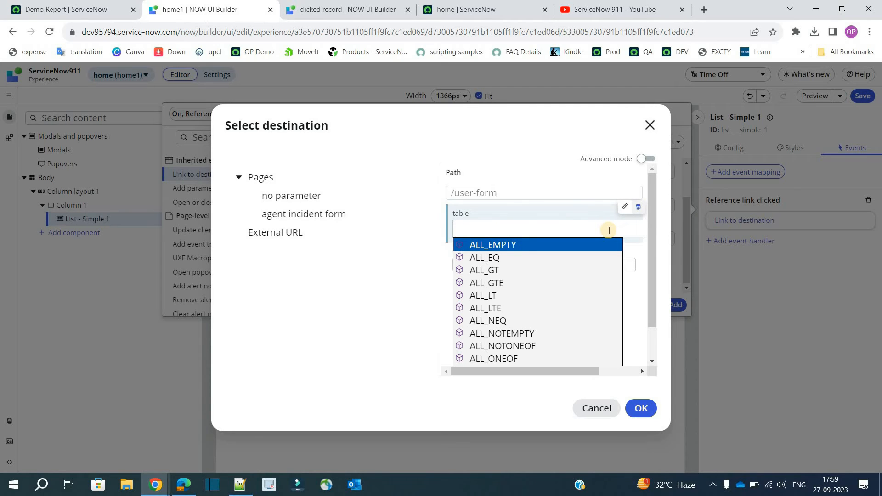
text(@)
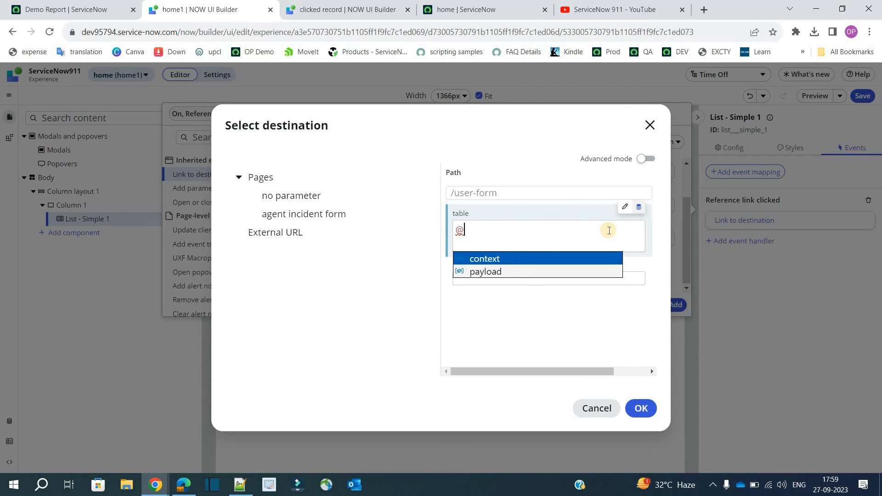
click(511, 271)
text(.)
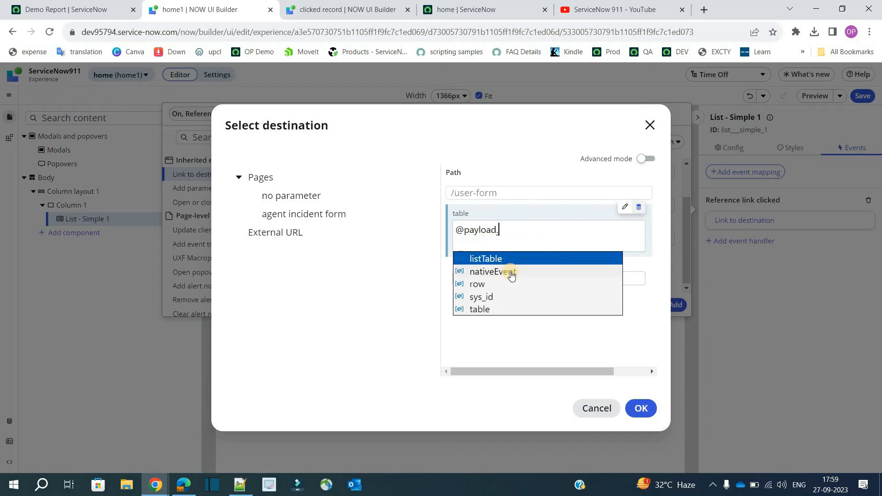
click(493, 310)
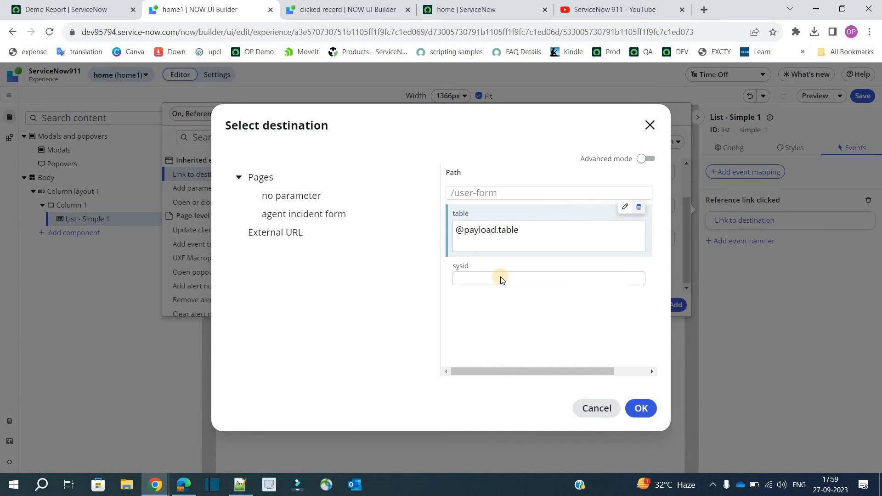
mouse_move(455, 231)
mouse_down()
mouse_move(532, 231)
mouse_move(461, 231)
mouse_up()
double_click(508, 232)
double_click(452, 212)
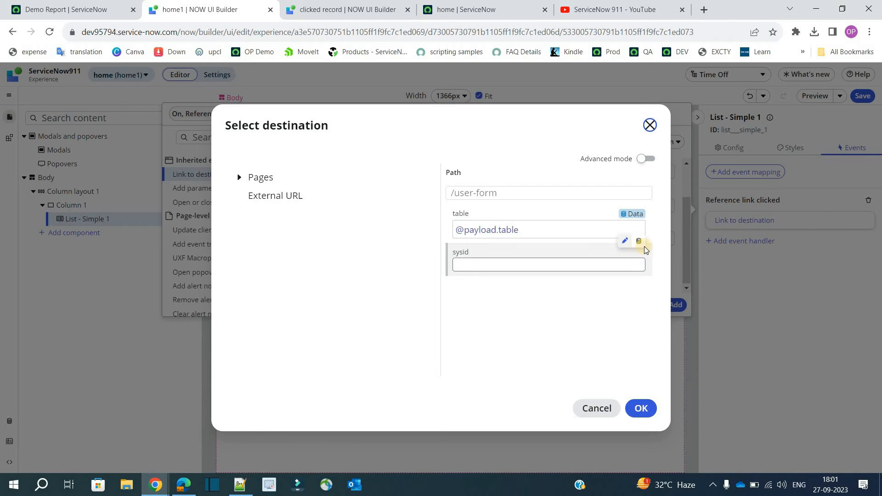
click(639, 242)
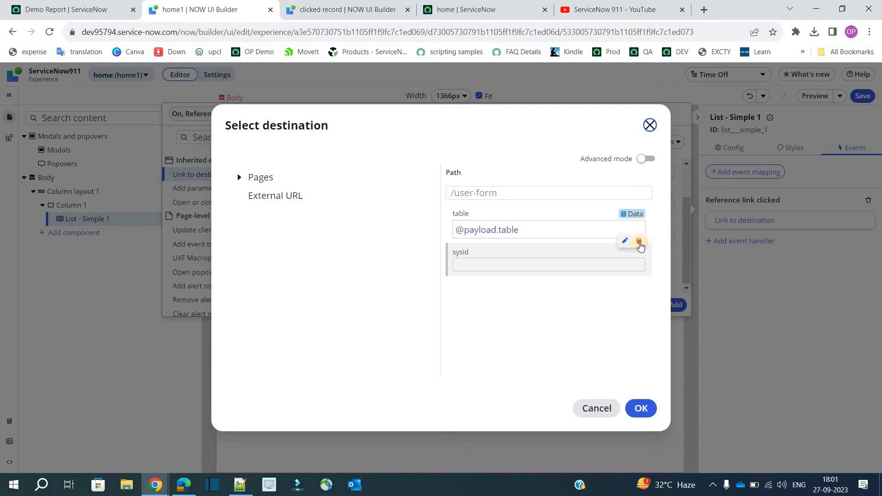
click(606, 271)
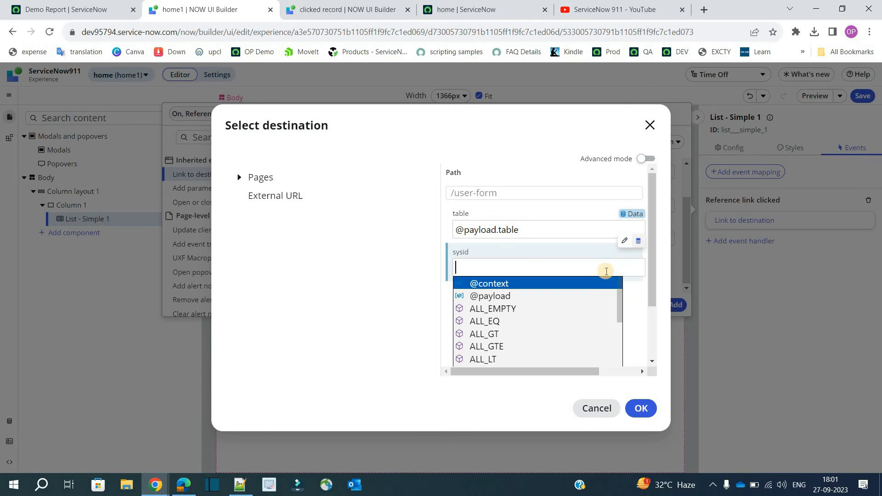
click(553, 297)
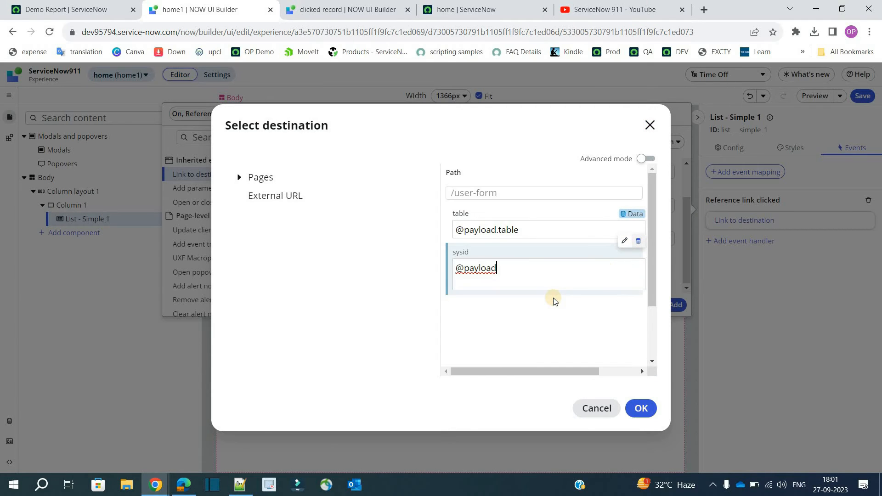
text(.)
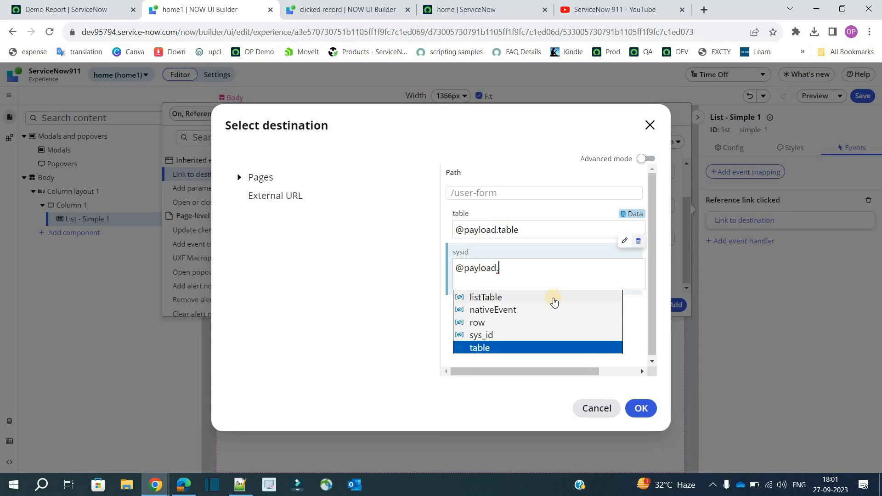
click(493, 335)
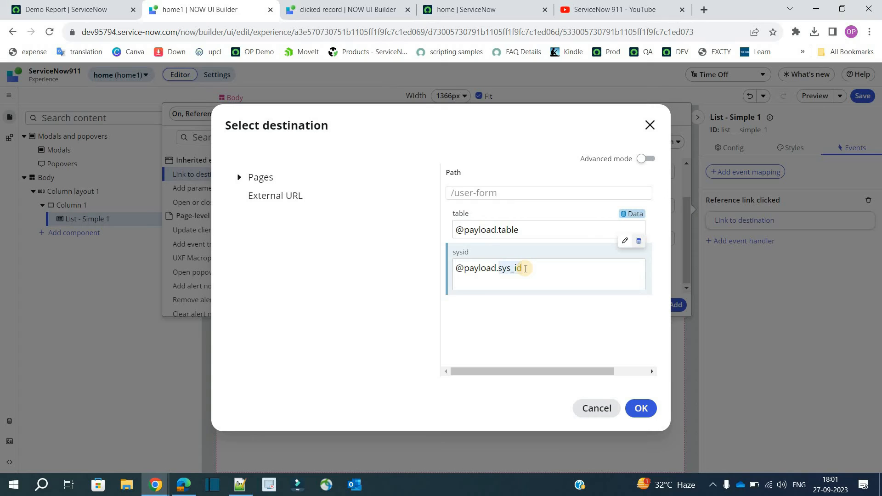
double_click(487, 266)
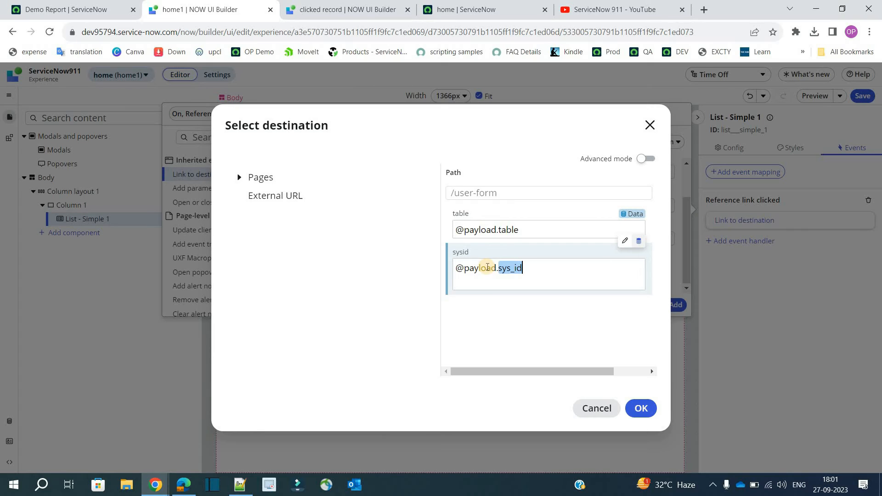
double_click(453, 252)
drag(453, 253, 507, 188)
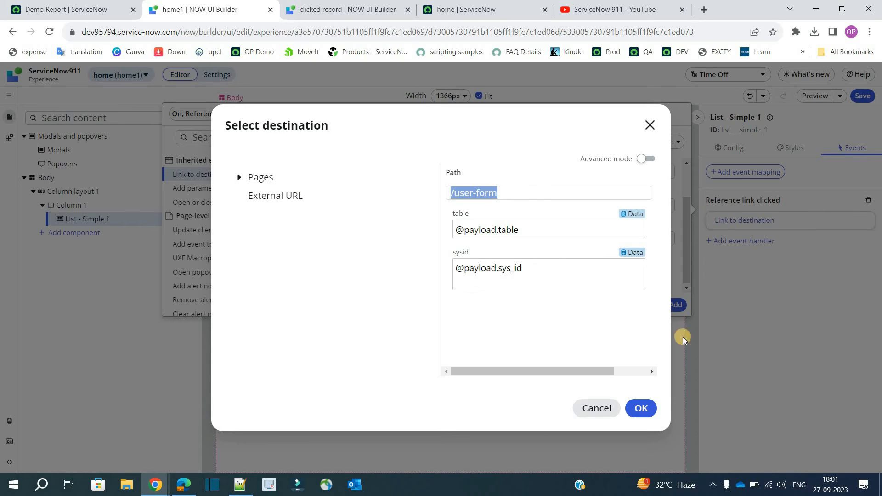
Step: Confirm the destination, add the Link to destination handler to the Reference link clicked event, and save the home1 variant
click(641, 409)
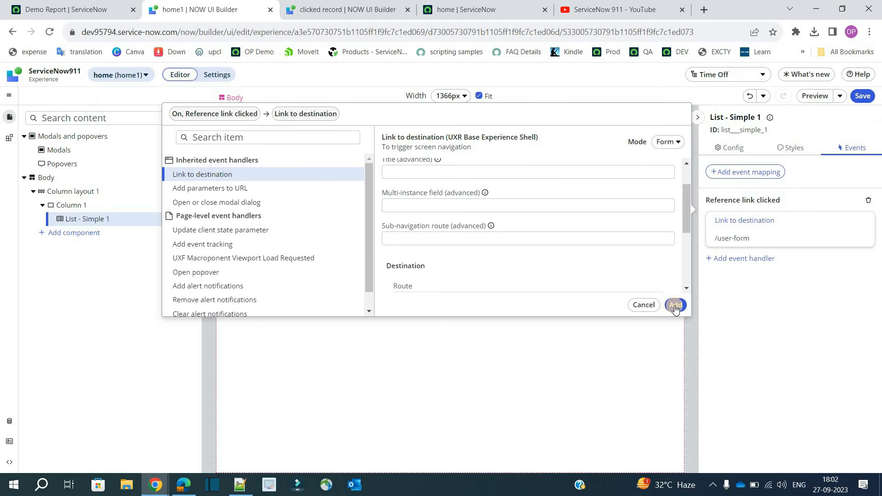
click(674, 304)
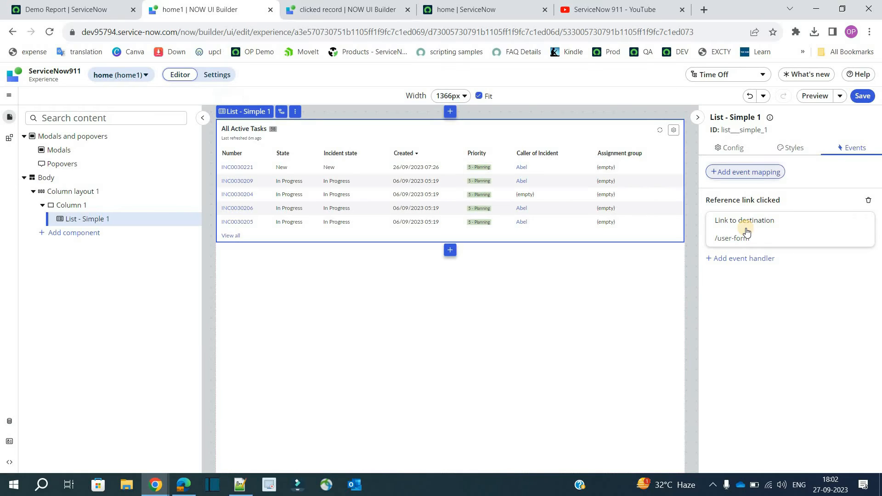
click(241, 170)
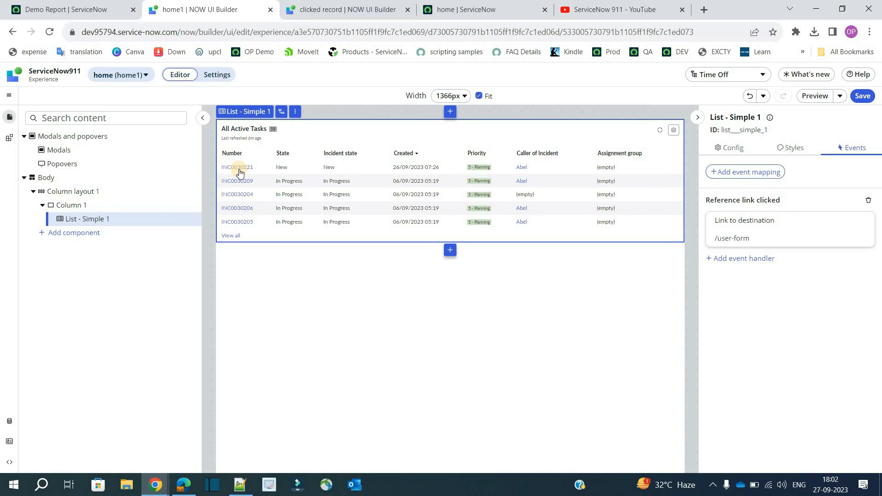
click(872, 96)
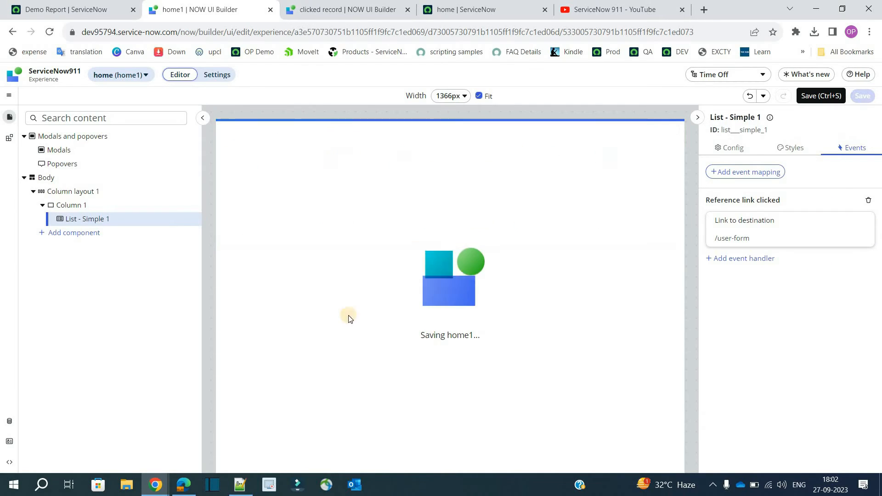
Step: Dismiss the clicked record variant's URL test values and review its form's Table and Sys ID bindings alongside the home1 list
click(359, 6)
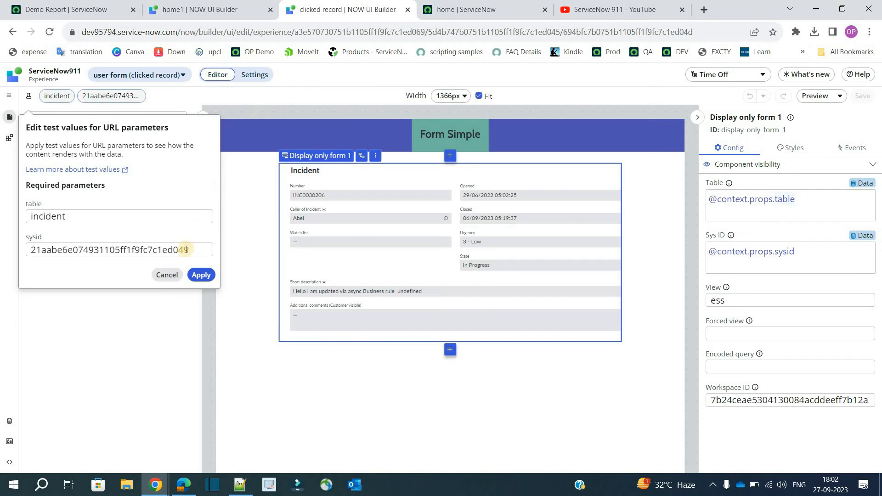
click(166, 275)
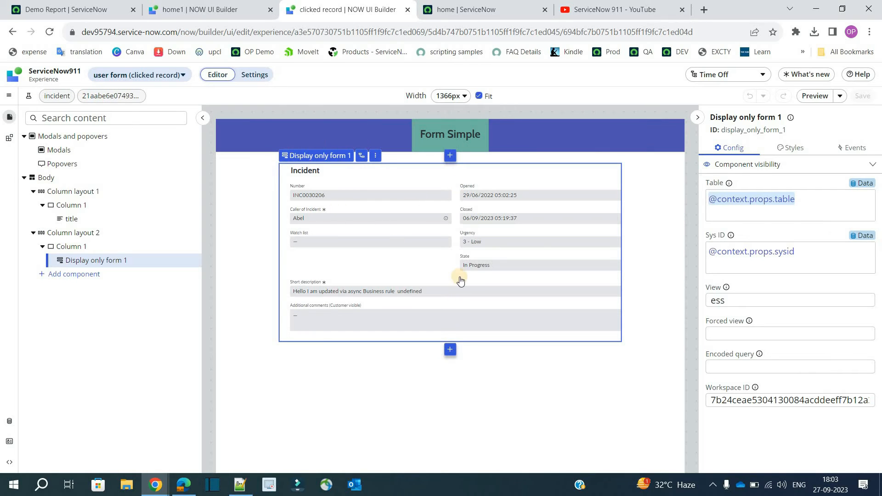
click(201, 10)
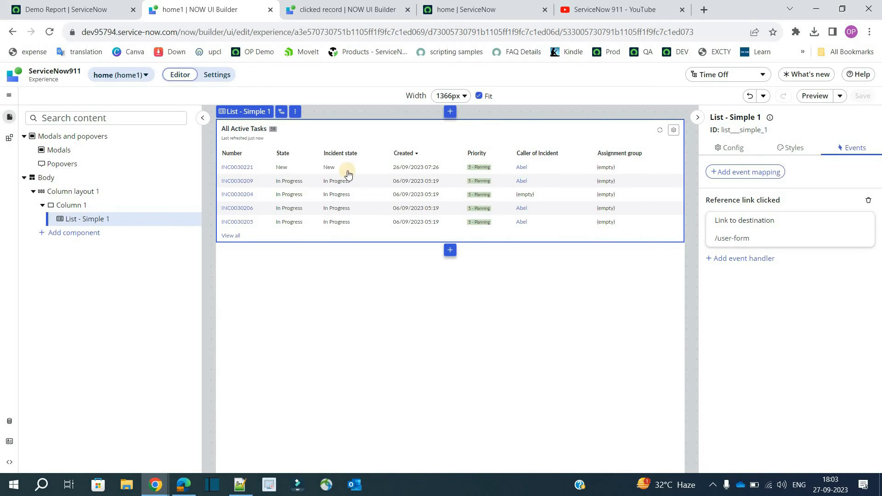
click(314, 7)
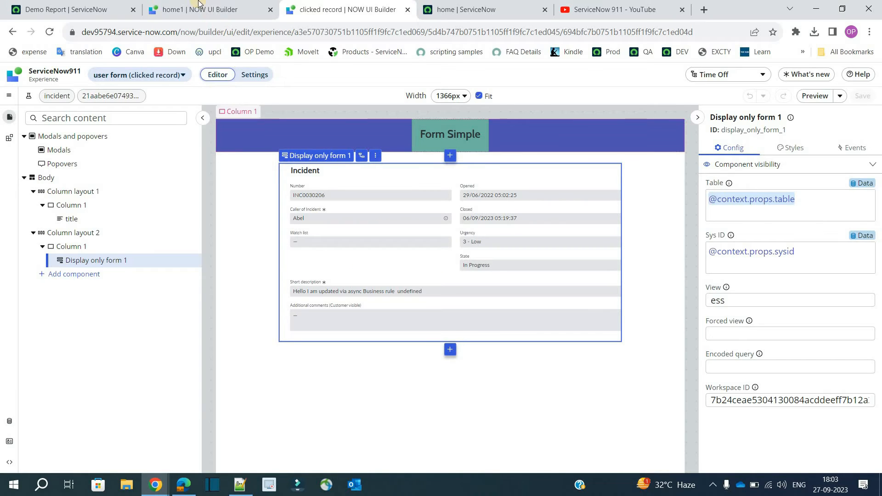
click(209, 9)
Step: Open the live experience from its URL path and test the fourth incident's caller link and the second incident's number link
click(49, 80)
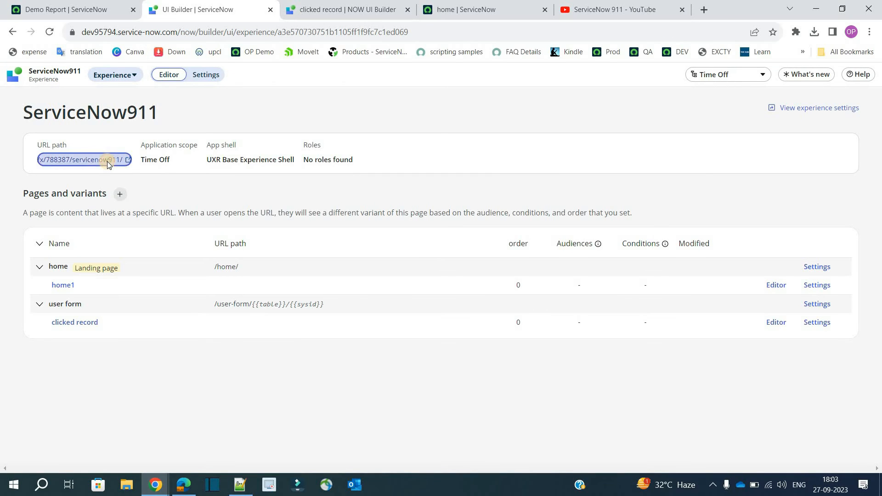
click(106, 162)
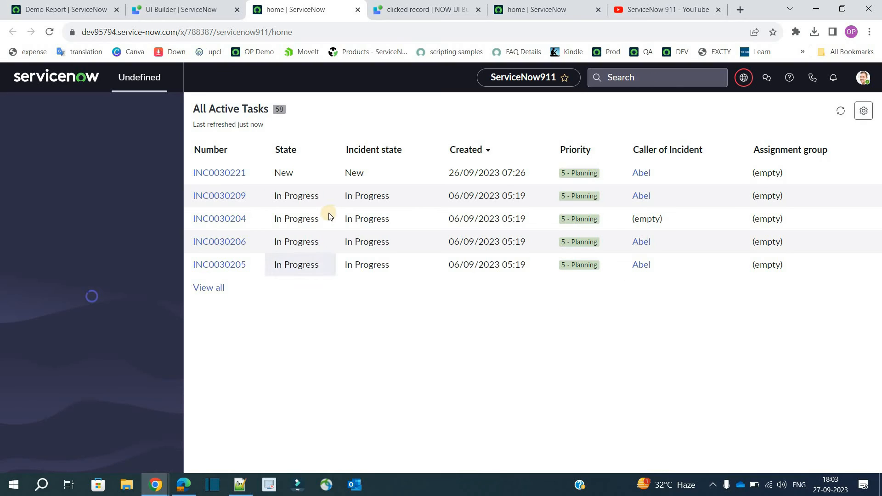
click(643, 243)
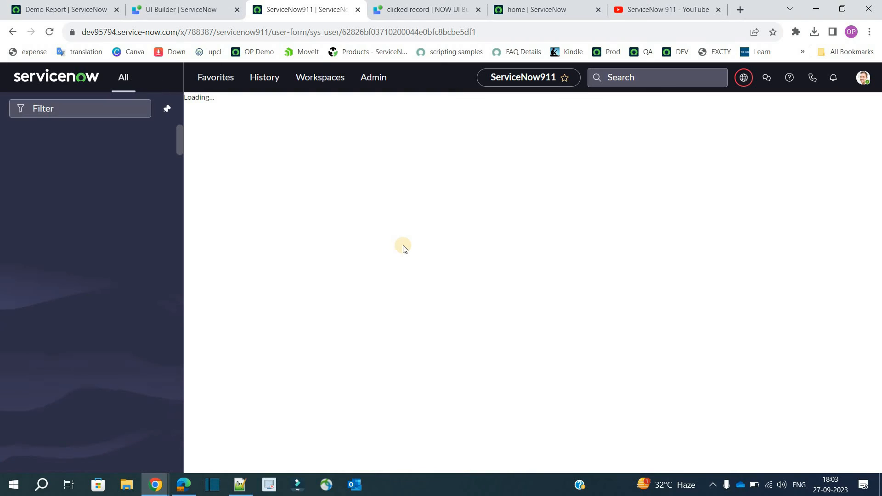
click(12, 32)
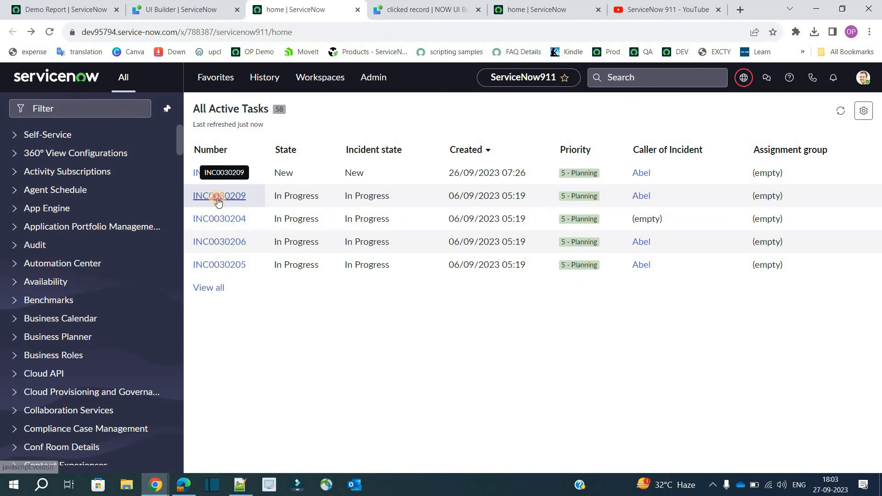
click(218, 200)
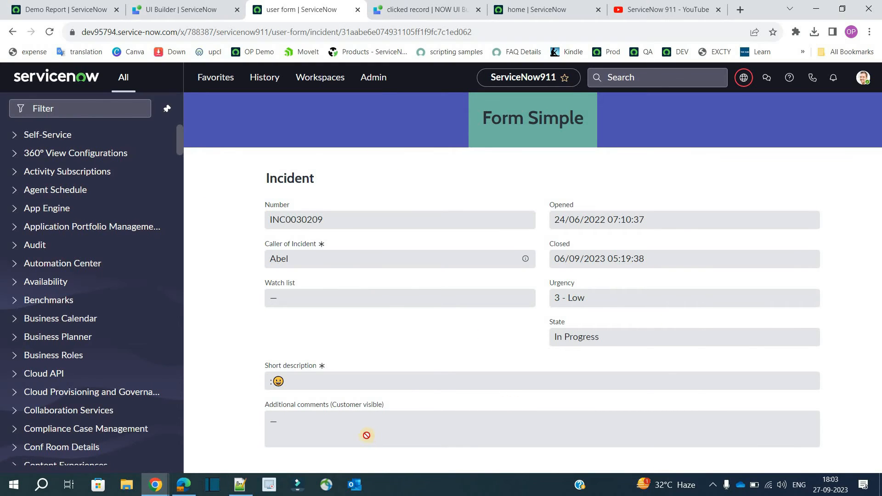
click(12, 32)
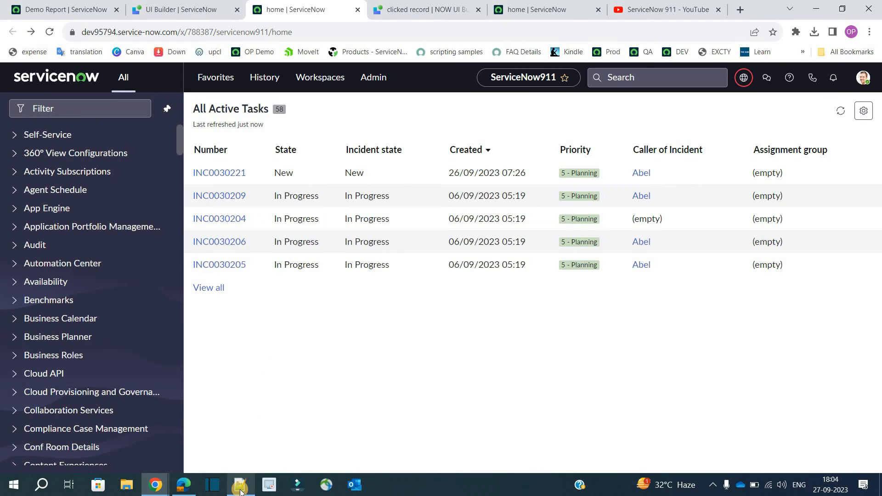
click(240, 486)
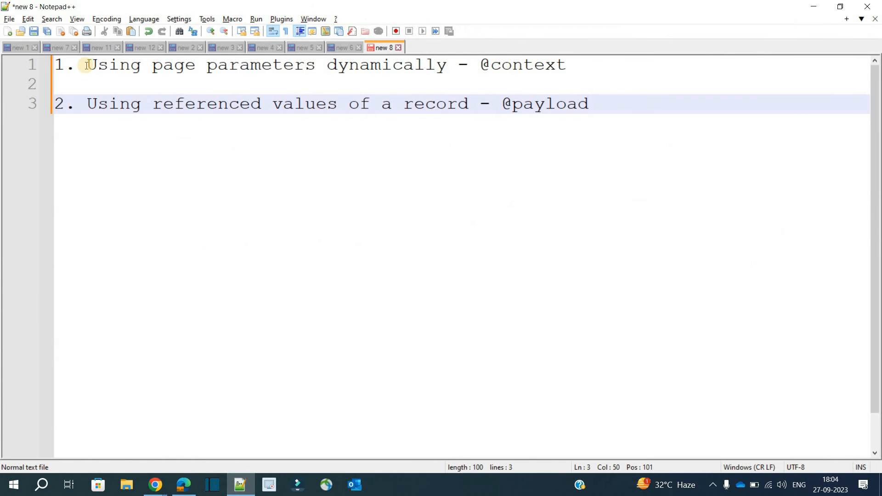
drag(482, 65, 566, 67)
drag(97, 65, 443, 71)
click(442, 68)
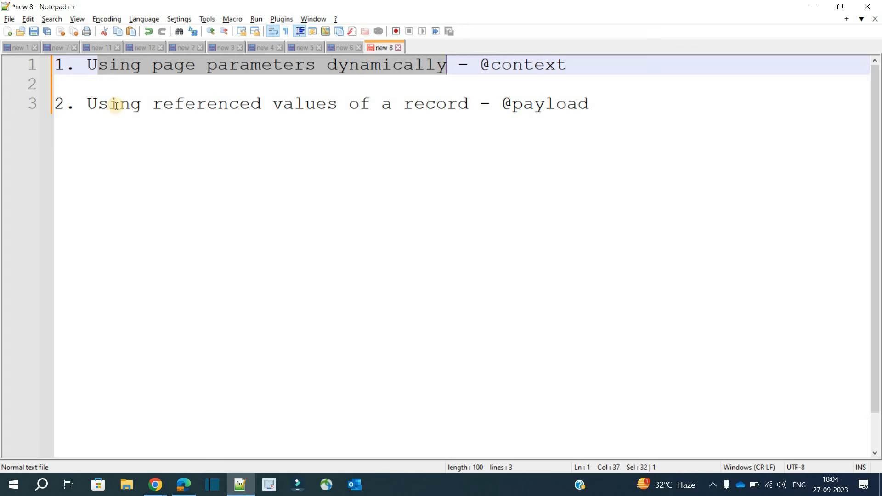
click(501, 103)
shift+click(594, 110)
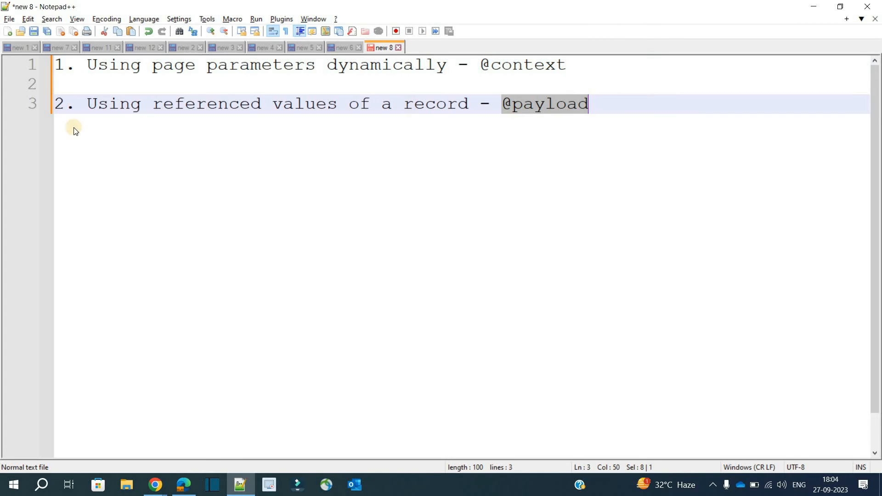
drag(97, 105, 464, 109)
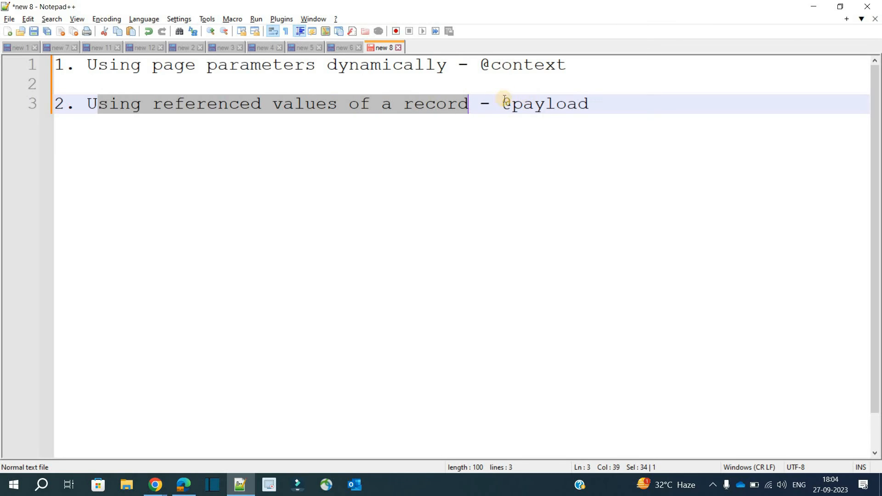
drag(503, 104, 588, 104)
drag(560, 60, 480, 64)
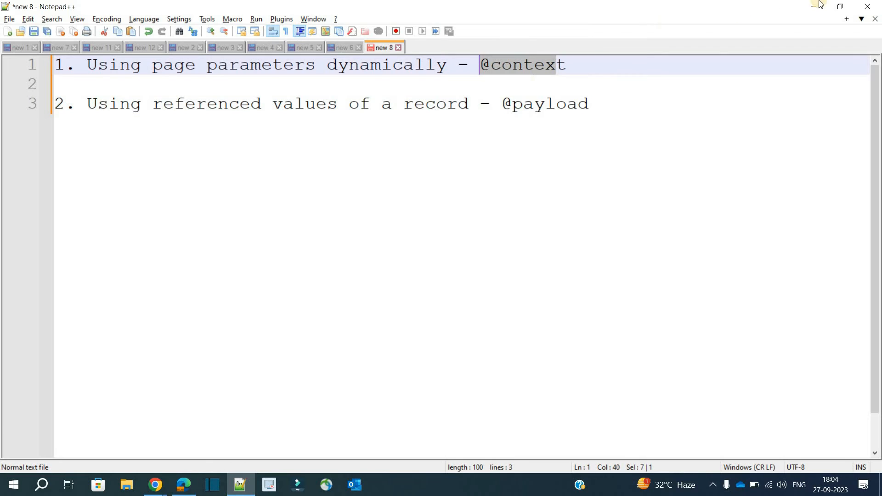
click(818, 4)
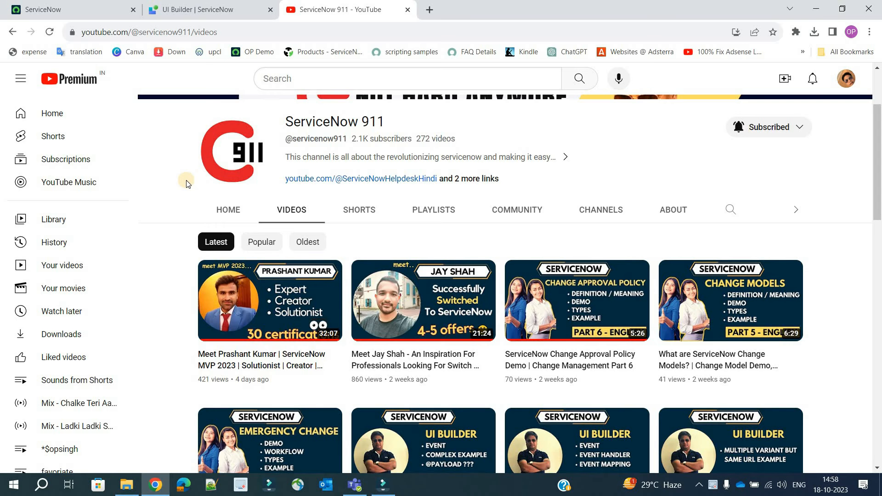
Step: Switch from the YouTube channel page to UI Builder and open the Events page's All Users variant for editing
scroll(188, 183, down, 1)
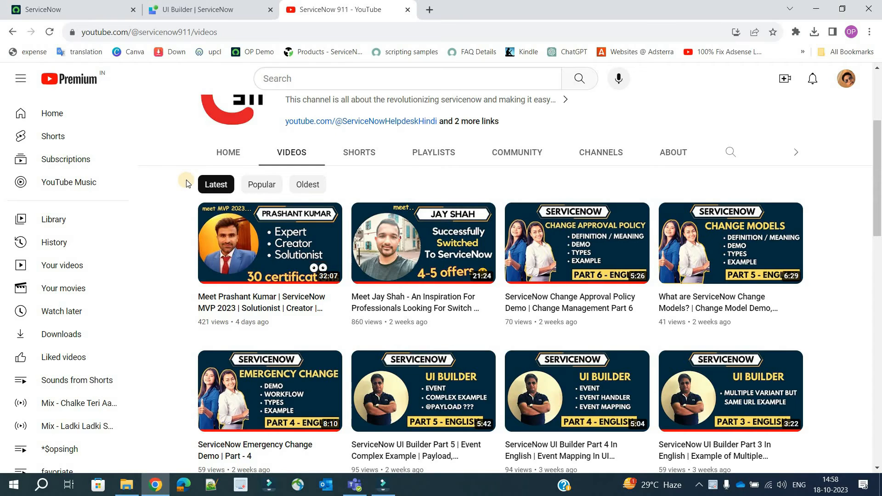
click(206, 9)
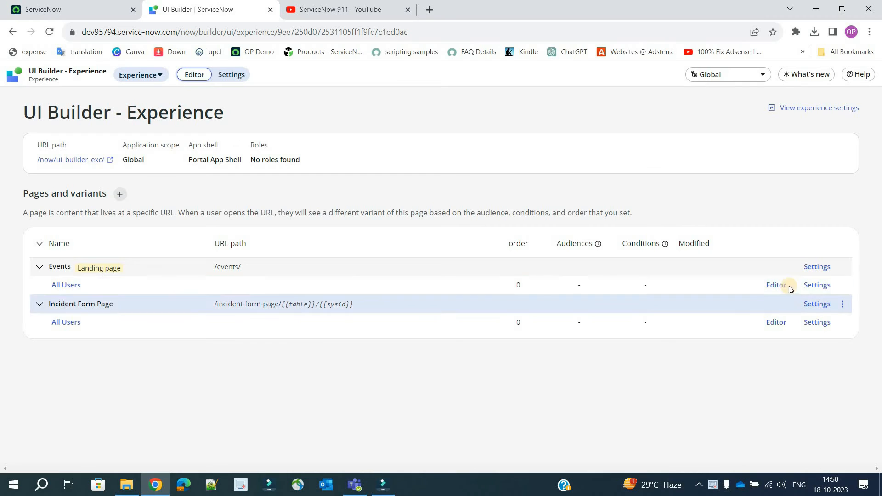
click(777, 286)
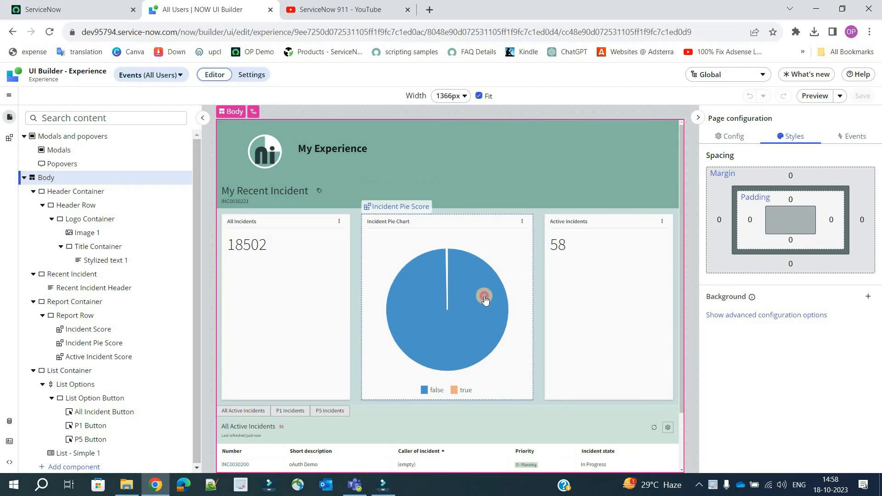
Step: Inspect the Incident Score, Incident Pie Score and Active Incident Score components in the report row
click(485, 299)
click(597, 302)
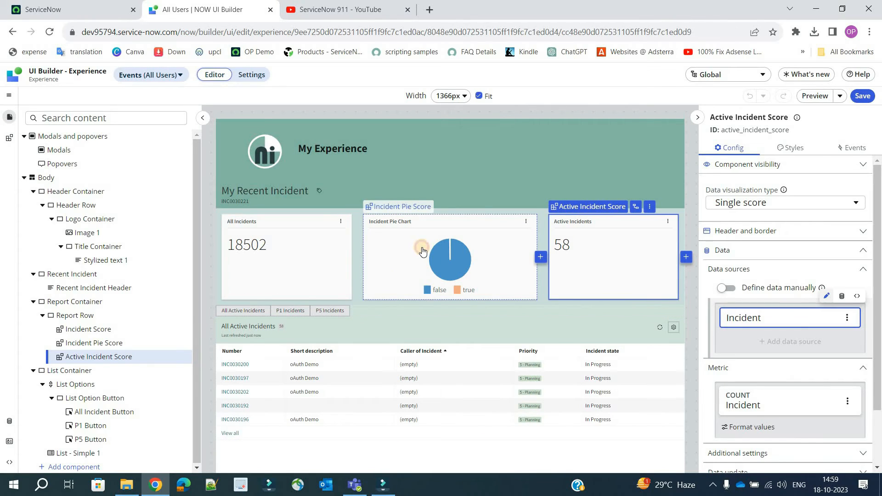
click(423, 251)
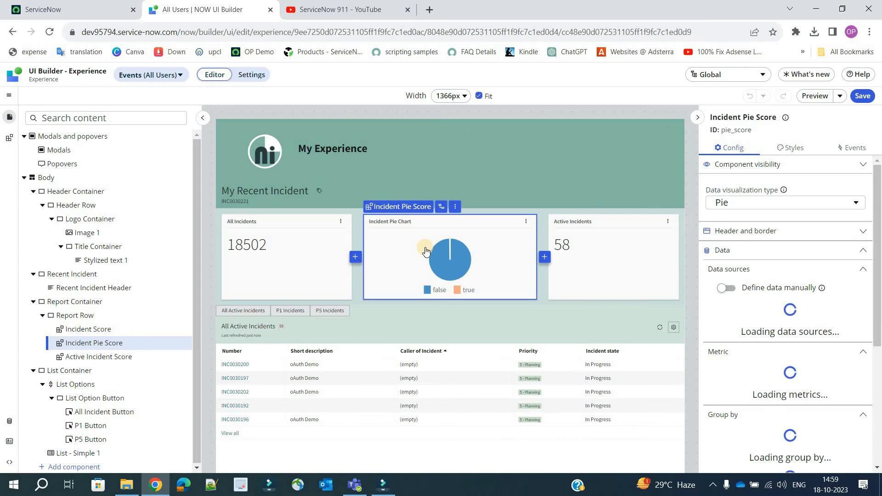
click(563, 250)
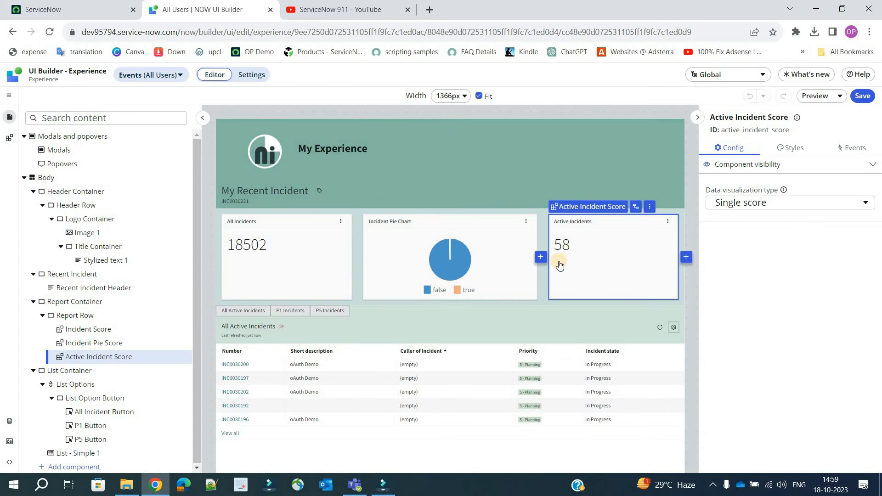
click(237, 275)
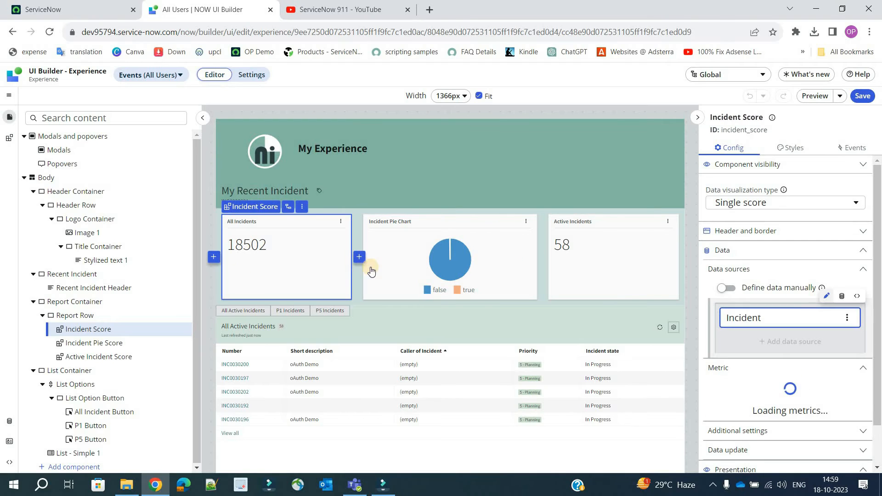
click(620, 253)
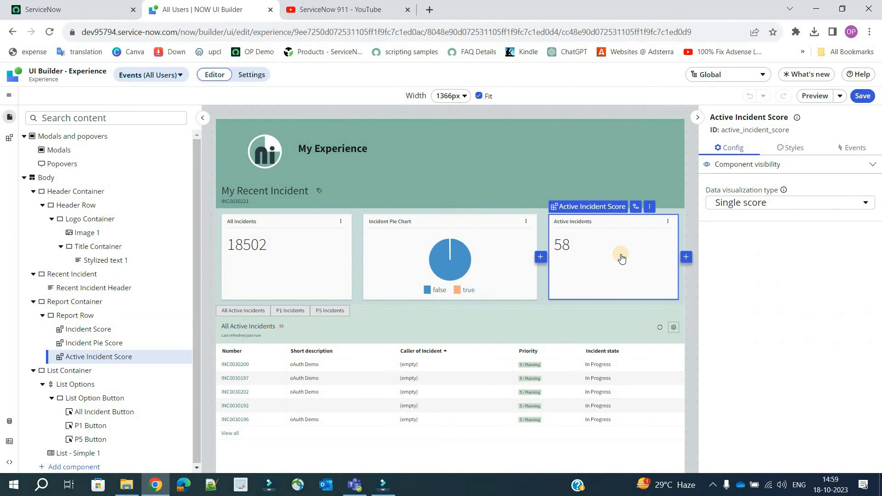
click(458, 270)
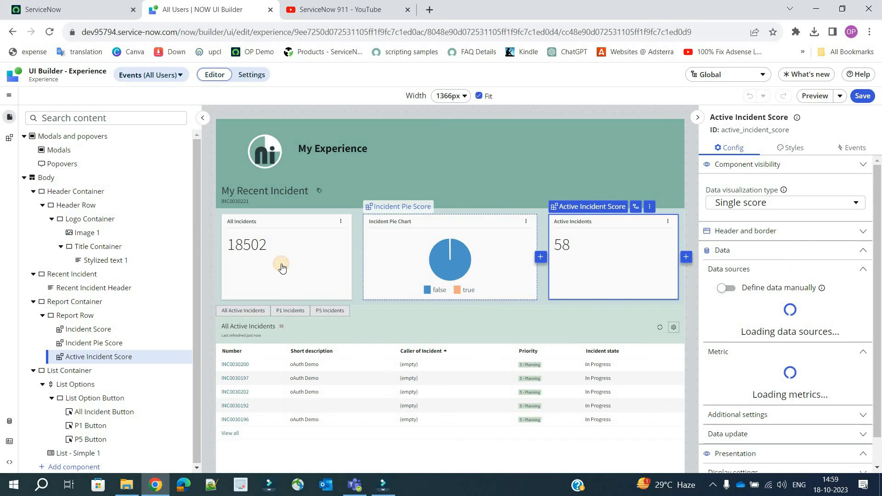
Step: Check the component label and ID of the Active Incident Score visualization without changing them
click(617, 238)
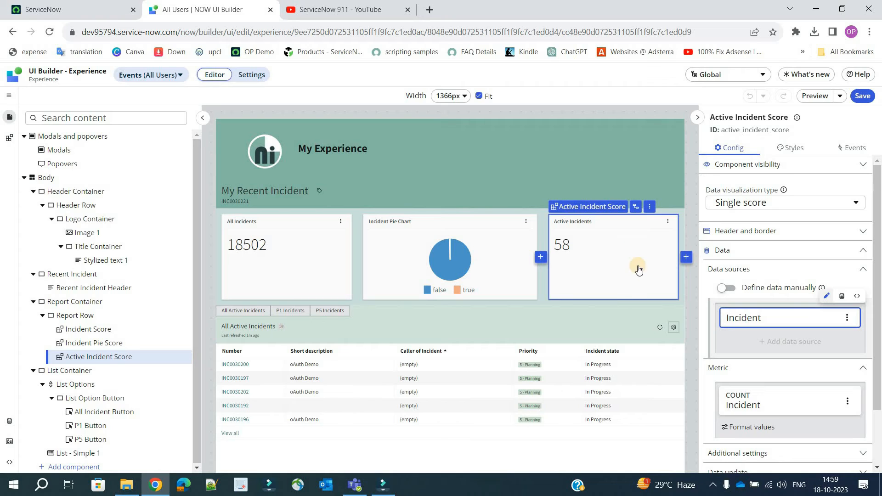
click(798, 118)
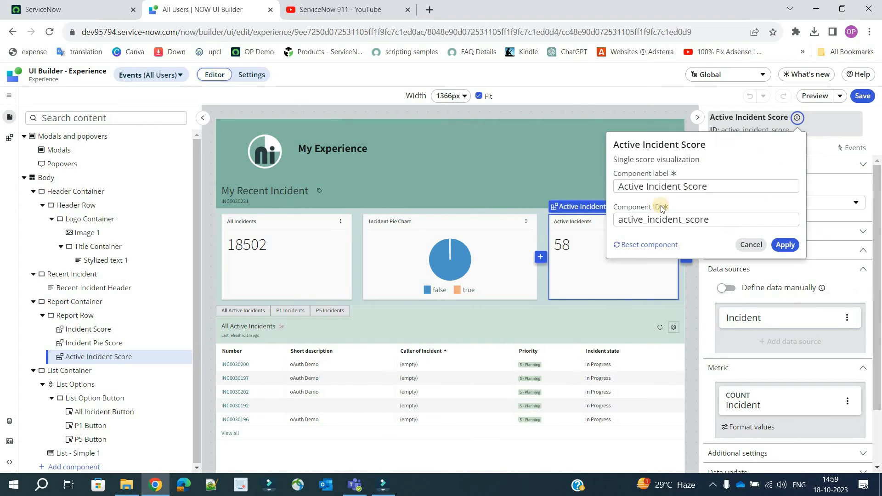
click(750, 244)
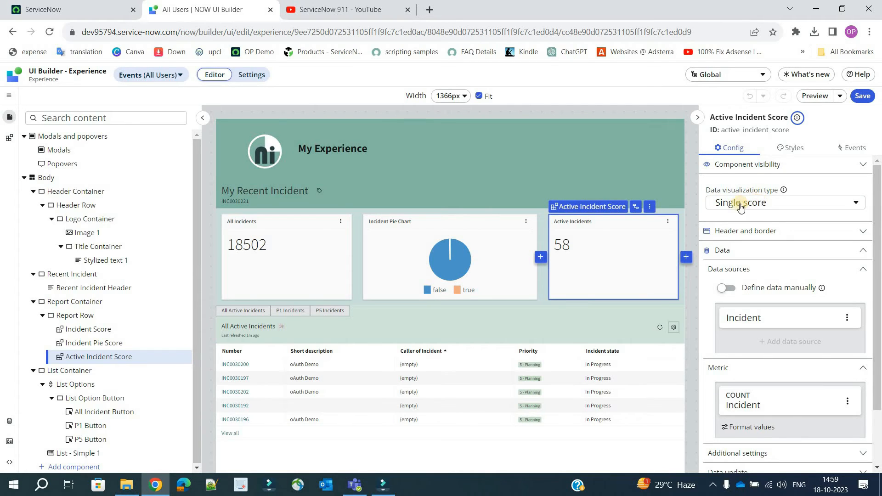
Step: Browse the data visualization types available for the Incident Pie Score component
click(469, 260)
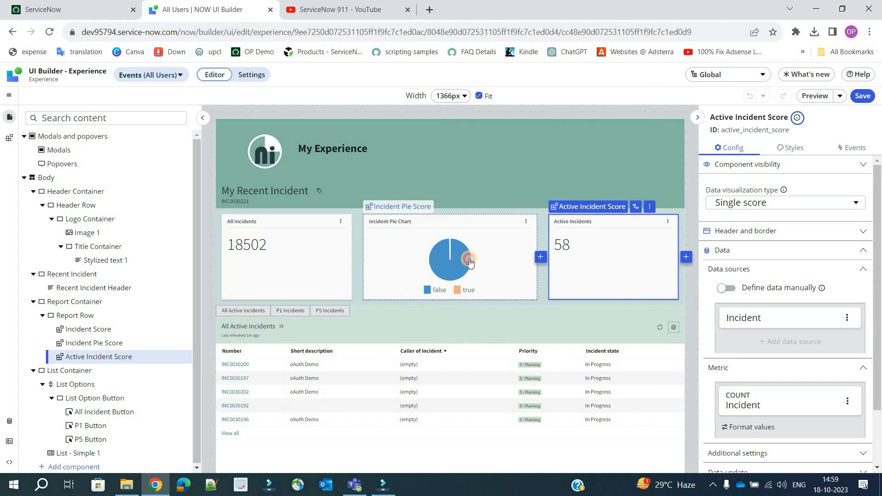
click(762, 205)
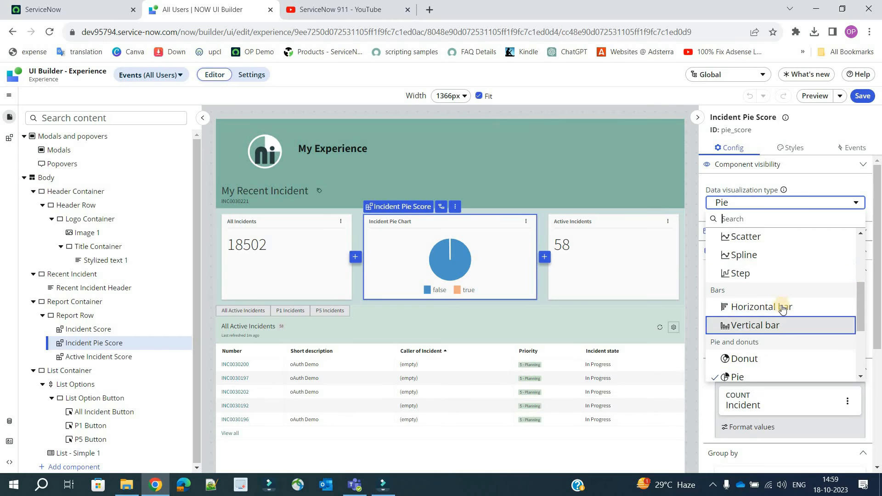
scroll(775, 355, down, 3)
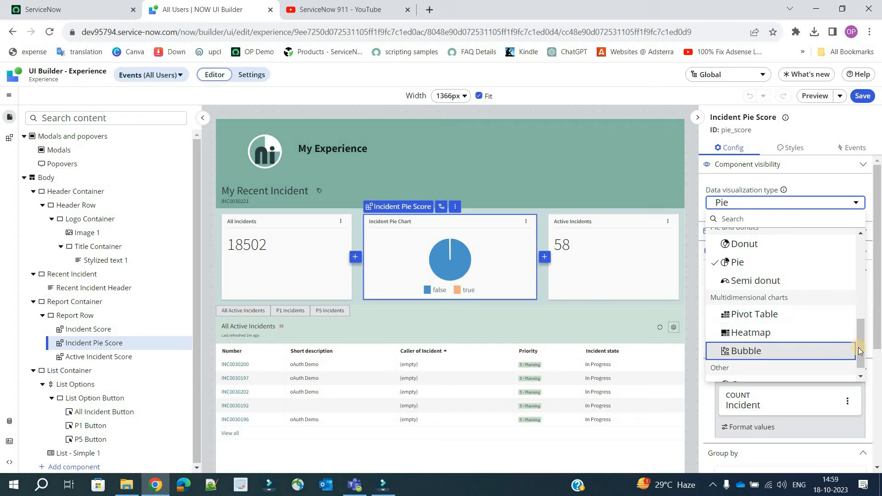
click(861, 268)
drag(860, 266, 861, 266)
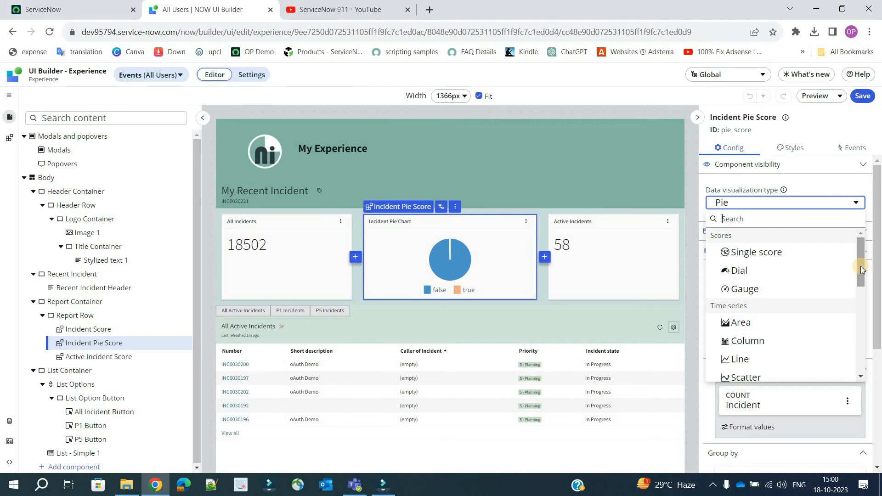
Step: Open the Active Incident Score's Incident data source and examine its custom filter condition
click(634, 271)
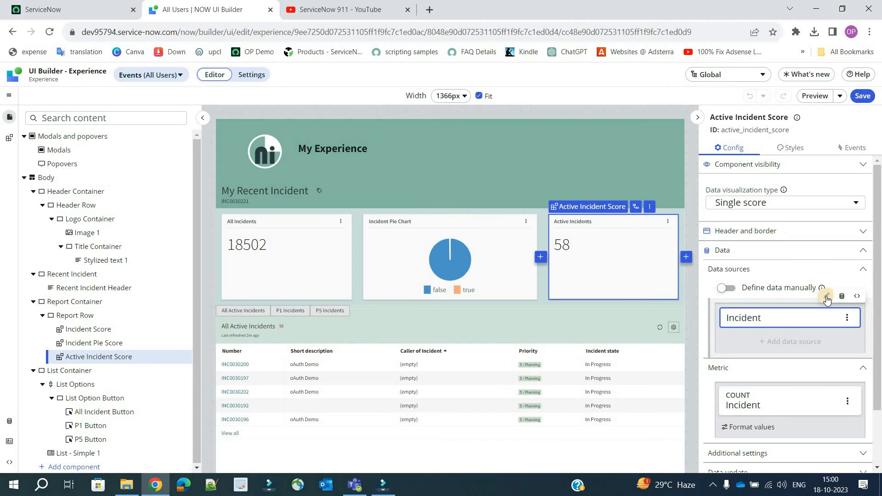
click(775, 319)
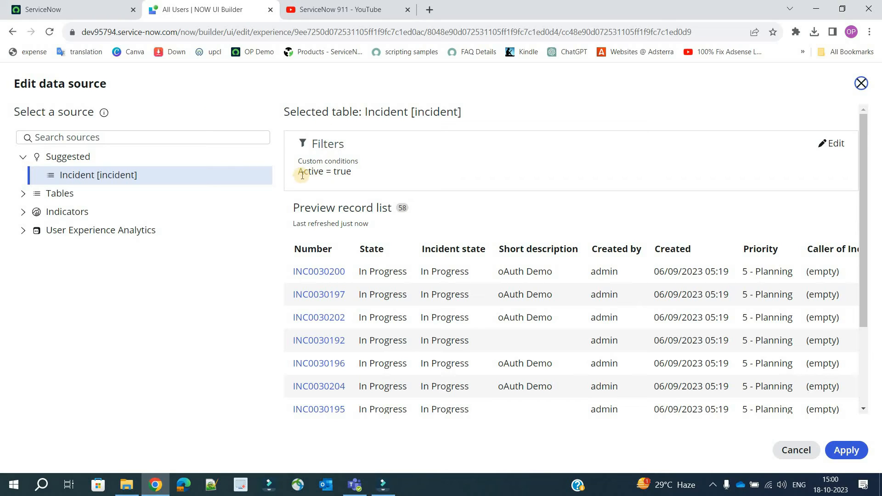
drag(303, 172, 346, 173)
click(346, 174)
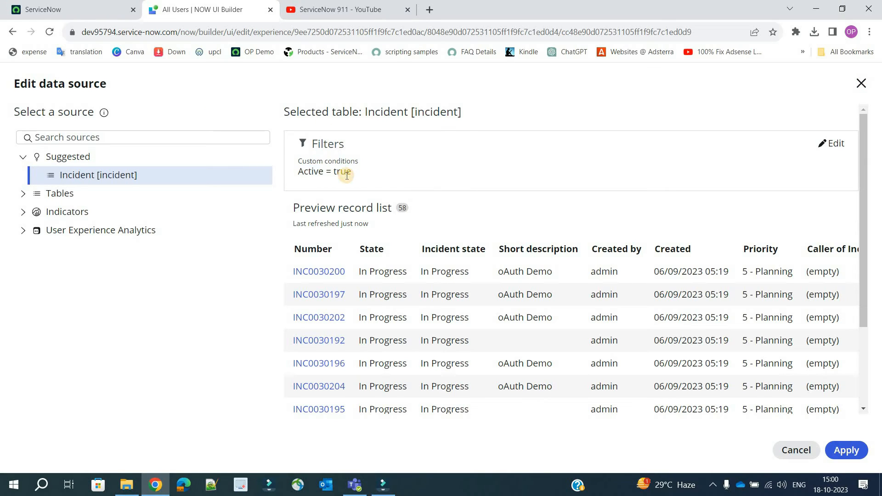
triple_click(347, 175)
Step: Look through the tables offered as data sources and close the data source editor without applying changes
click(23, 193)
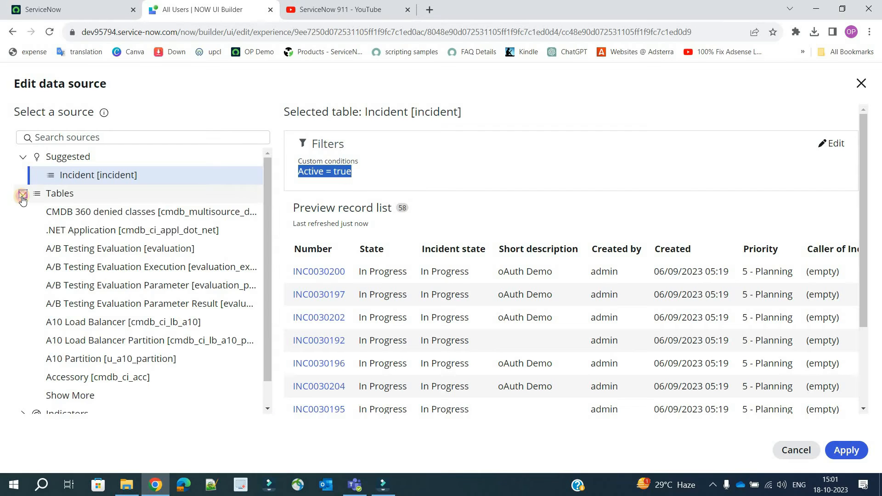
click(22, 195)
click(22, 194)
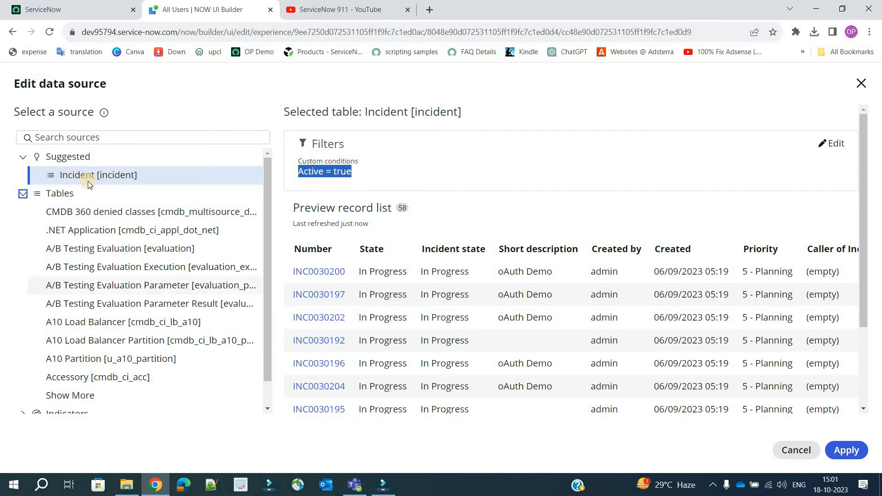
click(23, 194)
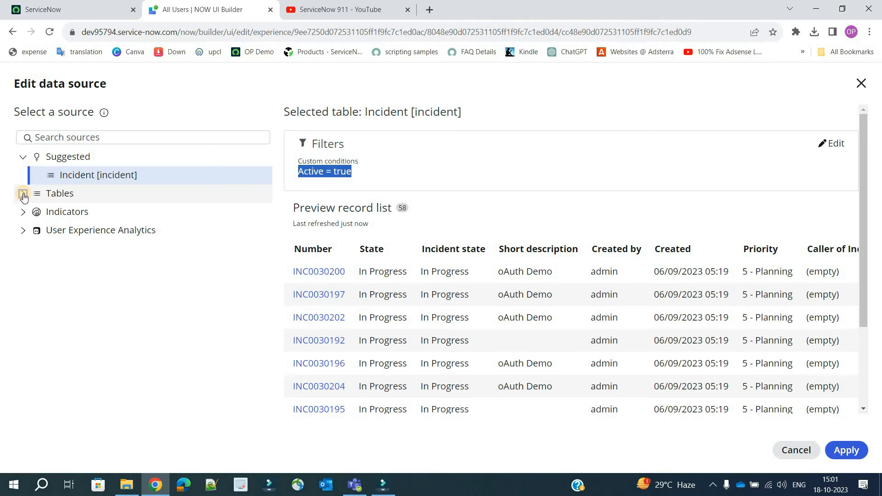
click(860, 84)
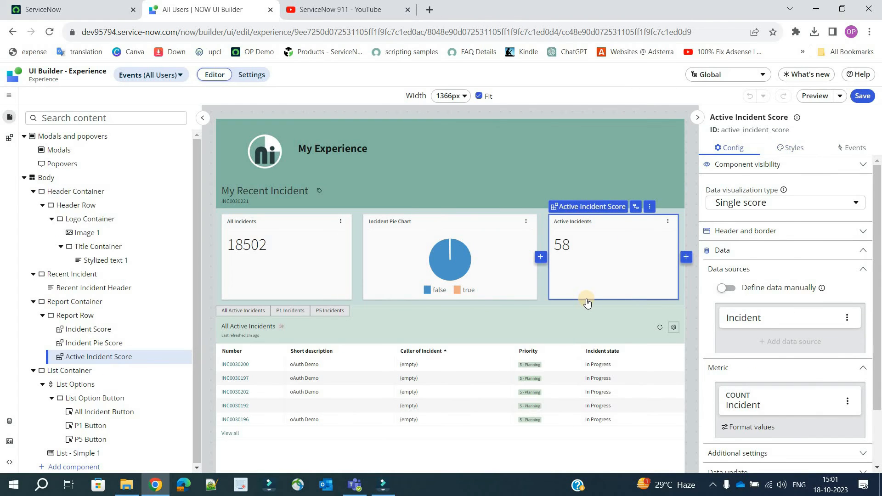
Step: View the aggregation options of the Active Incident Score's metric and close its settings unchanged
scroll(728, 305, down, 2)
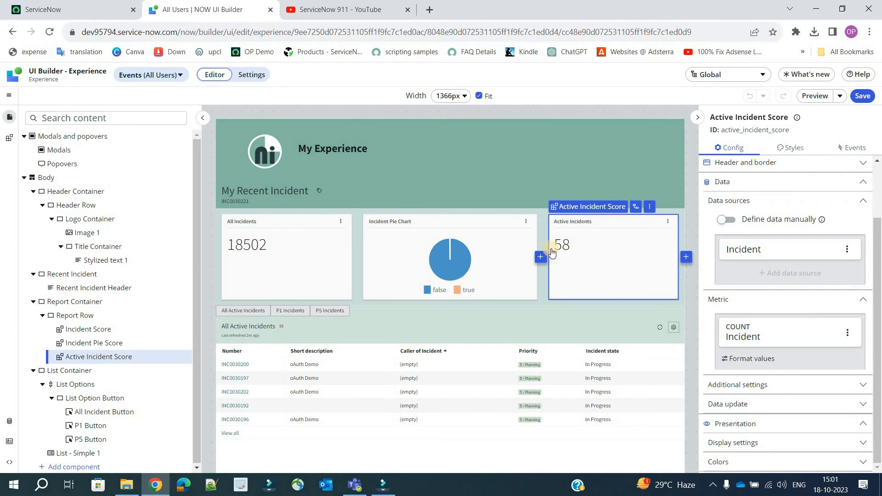
mouse_move(821, 262)
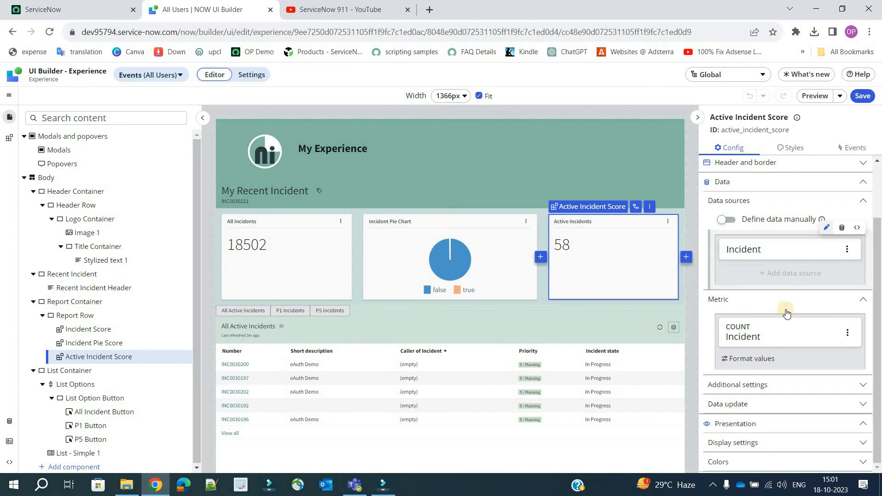
click(755, 342)
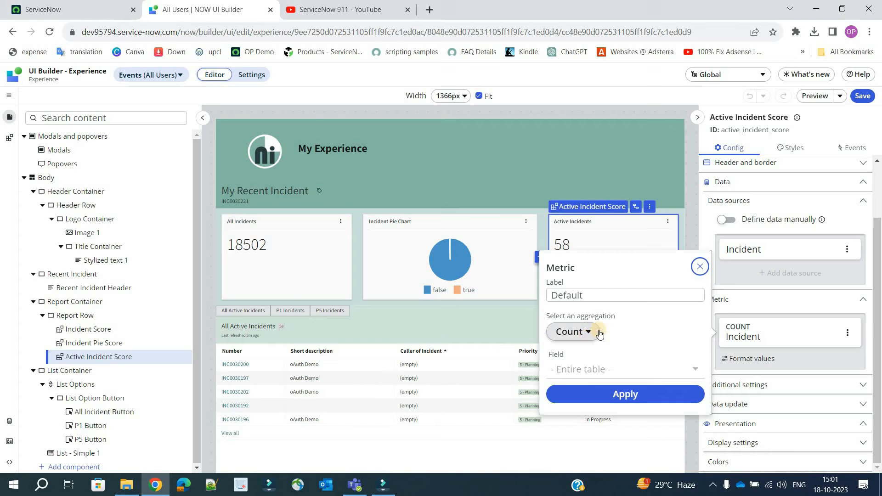
click(592, 338)
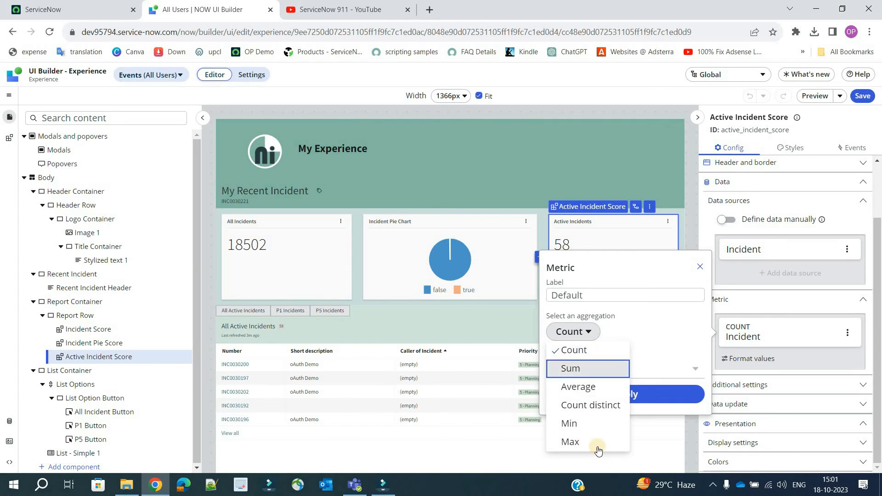
click(668, 340)
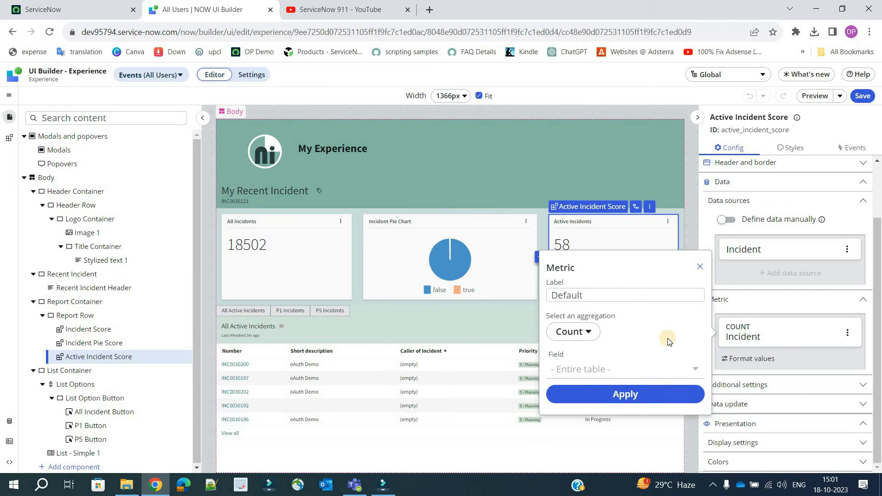
click(699, 266)
Step: Collapse the Metric section and review the Active Incident Score's Additional settings and Data update options
click(779, 299)
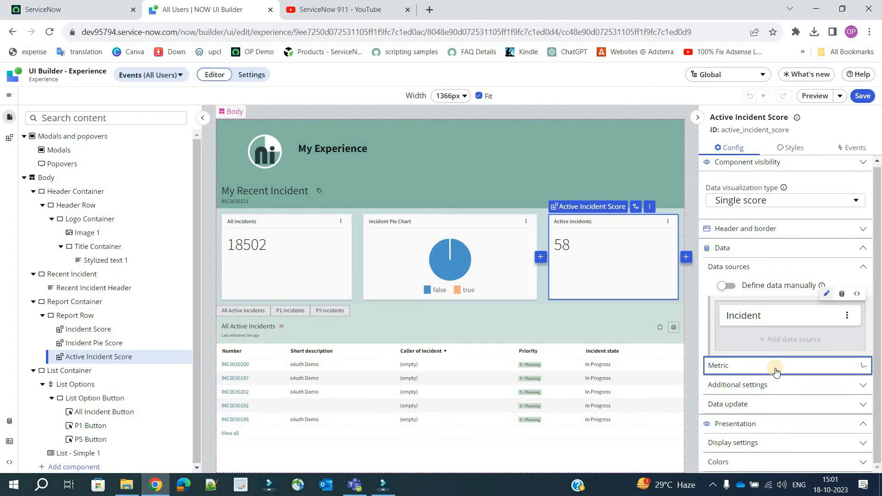
click(857, 387)
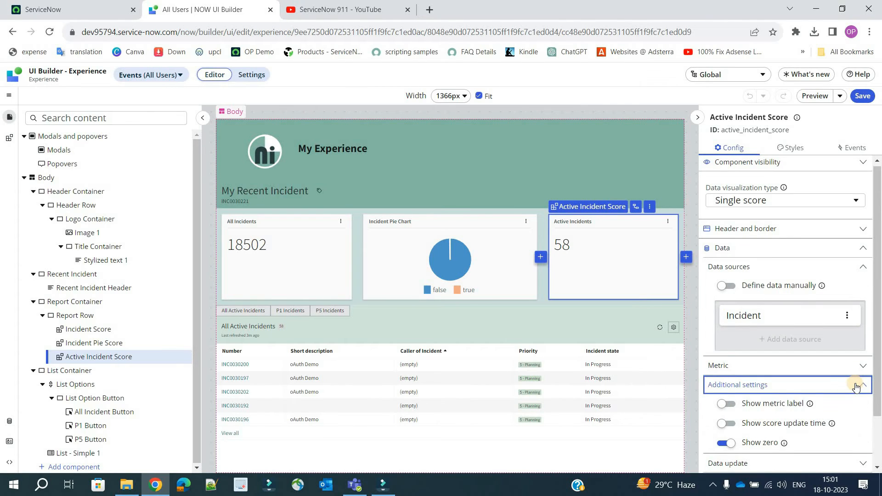
click(822, 404)
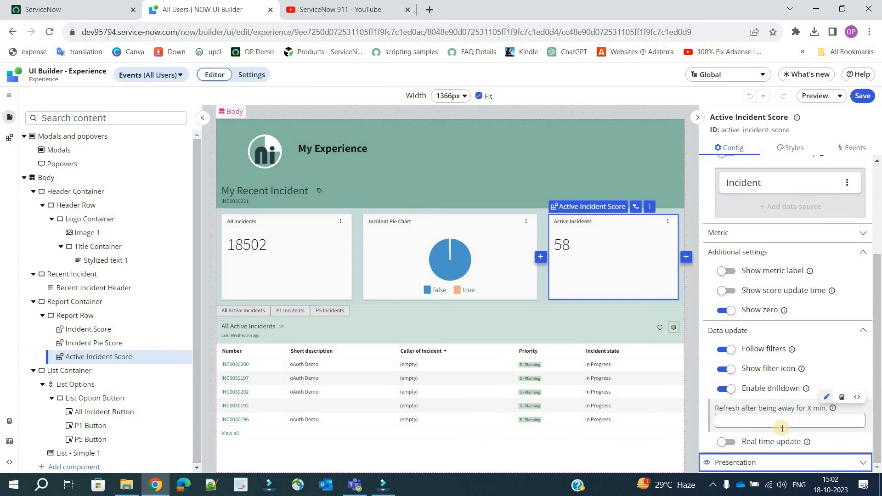
Step: Compare the Active Incident Score's metric with the Incident Pie Score's metric and Group by configuration
scroll(782, 428, up, 3)
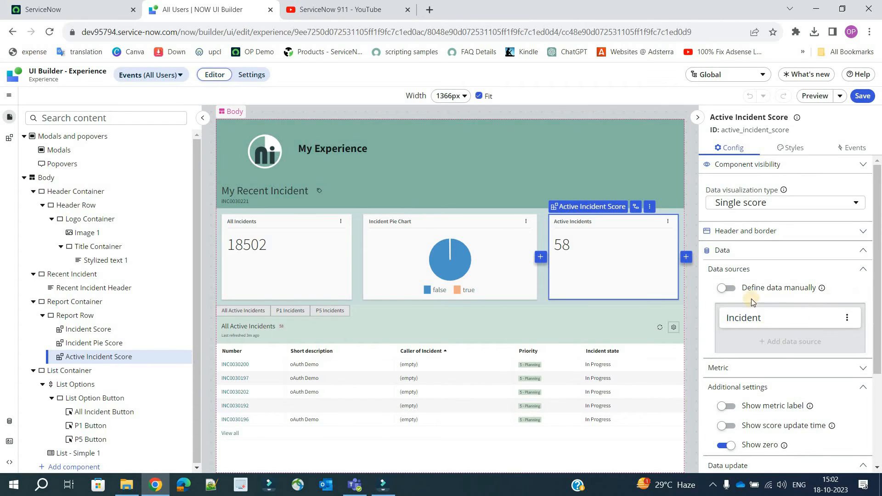
click(758, 375)
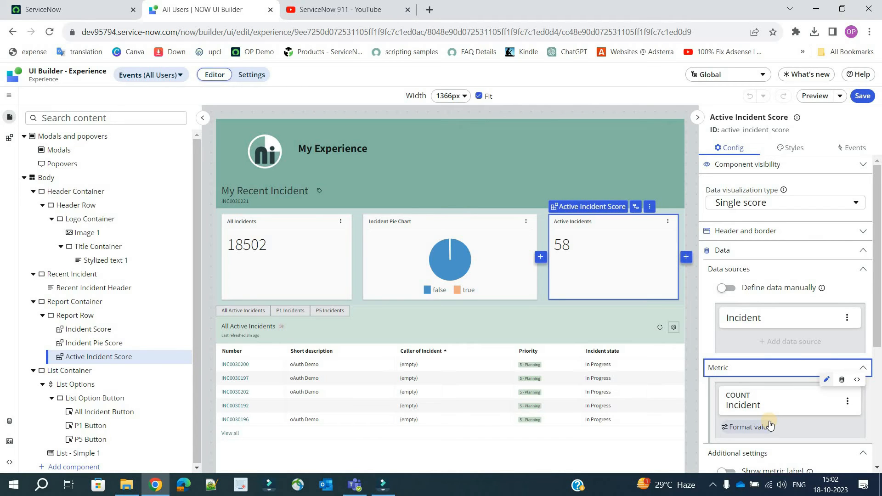
click(487, 253)
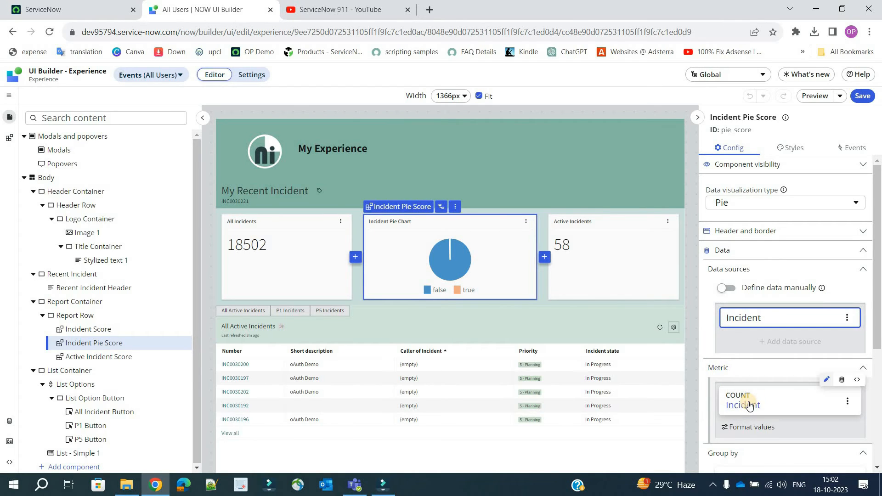
scroll(747, 406, down, 4)
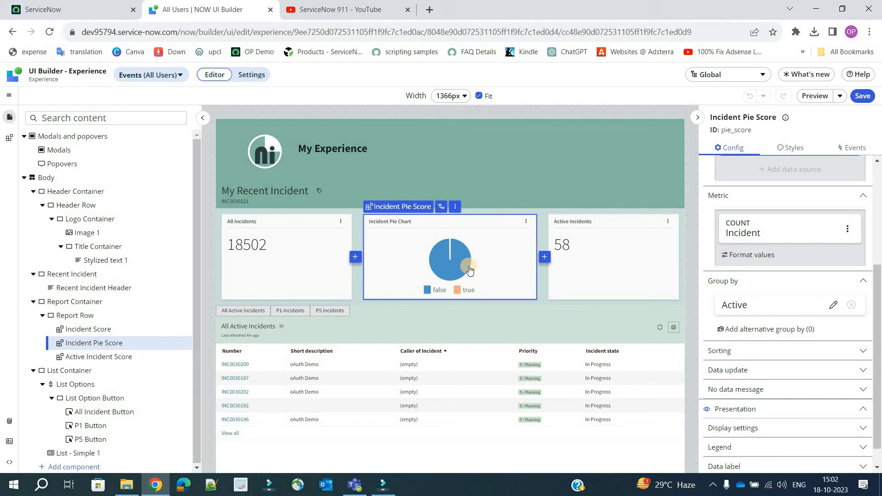
Step: View the fields available for the Incident Pie Score's Group by setting and close it without applying changes
click(832, 307)
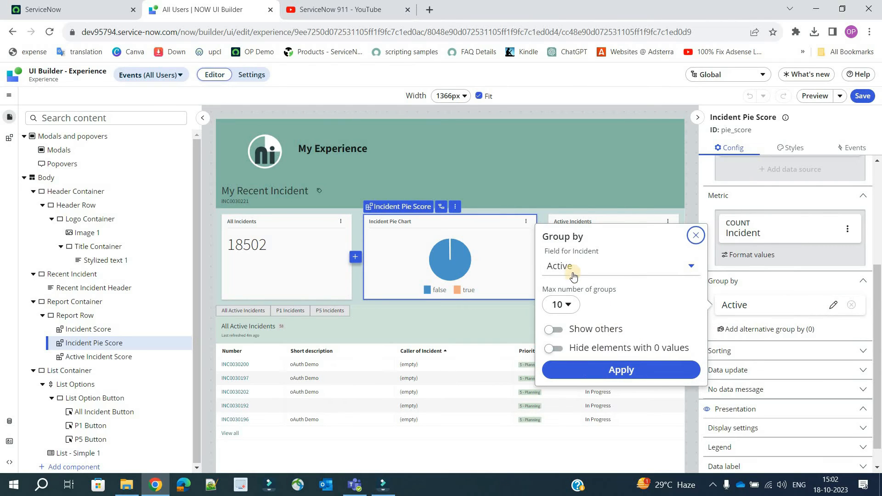
click(576, 267)
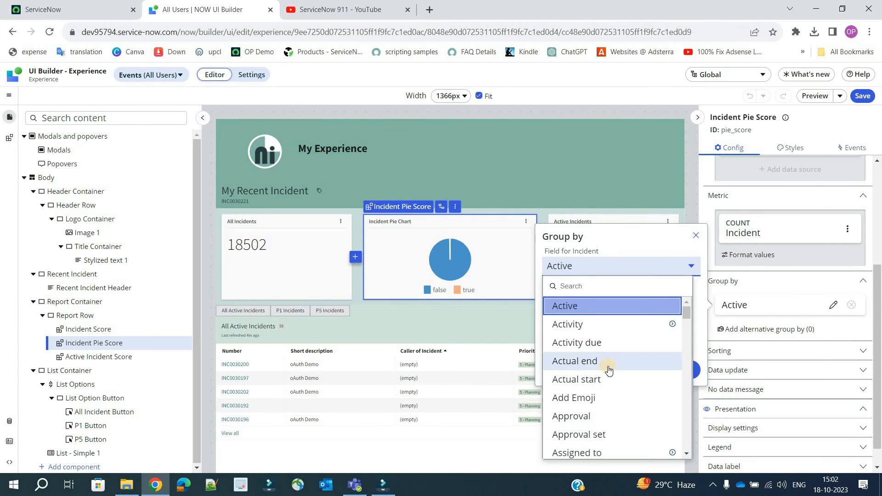
click(694, 237)
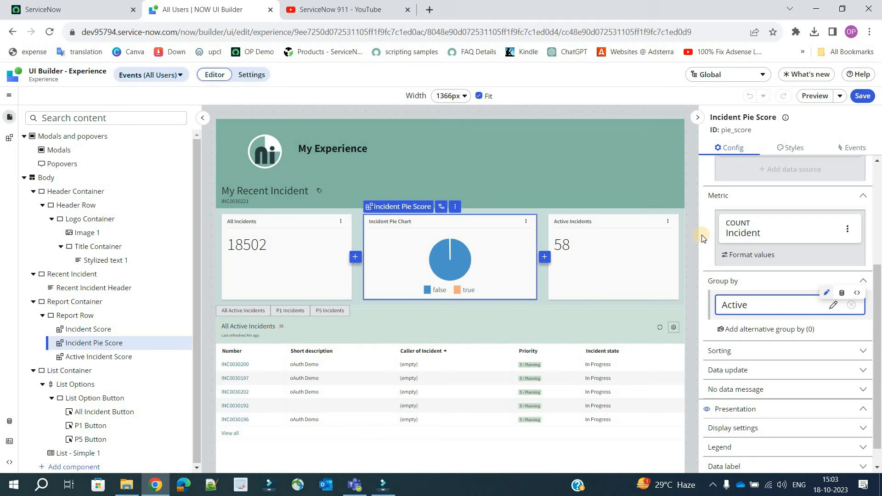
Step: Add a Data visualization component between the Incident Pie Score and the Active Incident Score in the Report Row
click(544, 258)
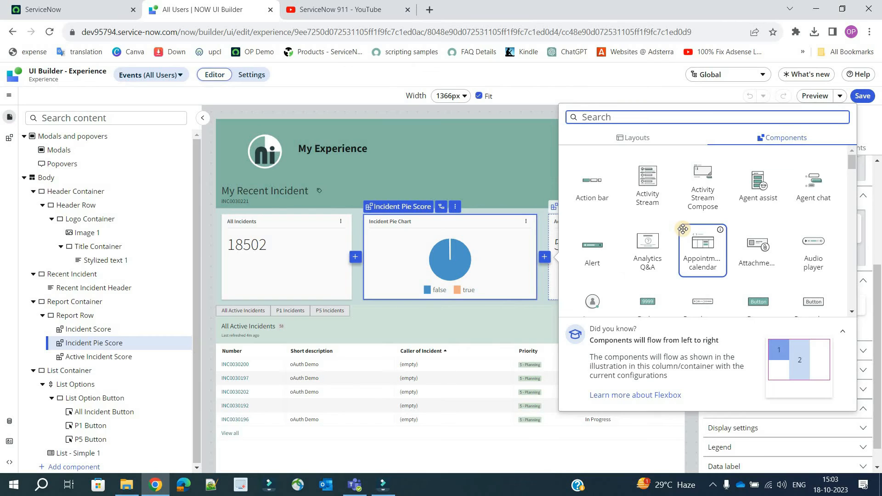
scroll(683, 230, down, 7)
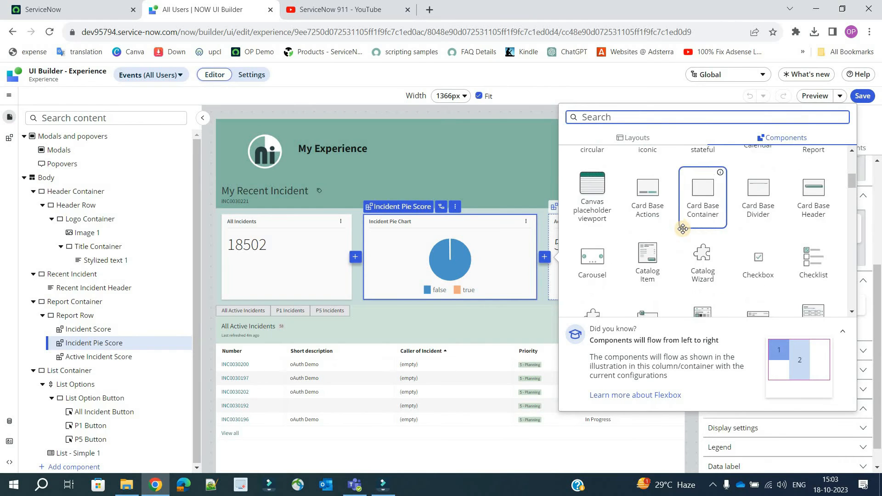
scroll(683, 229, down, 3)
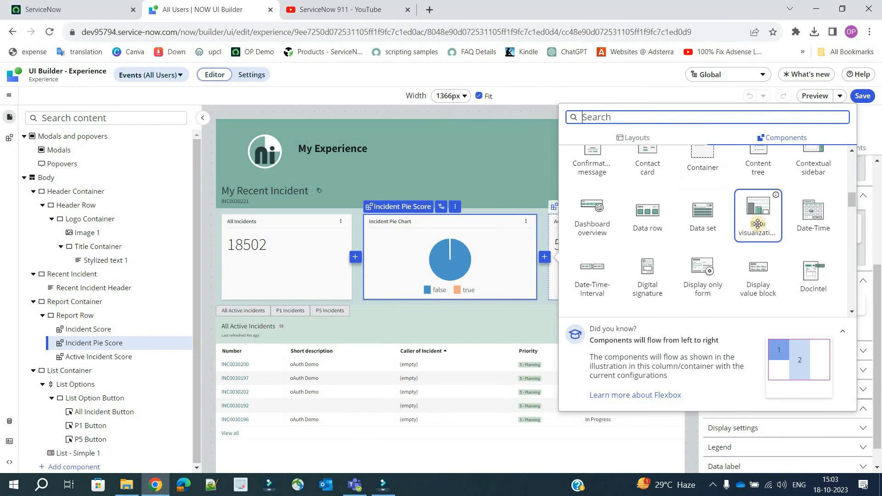
click(757, 223)
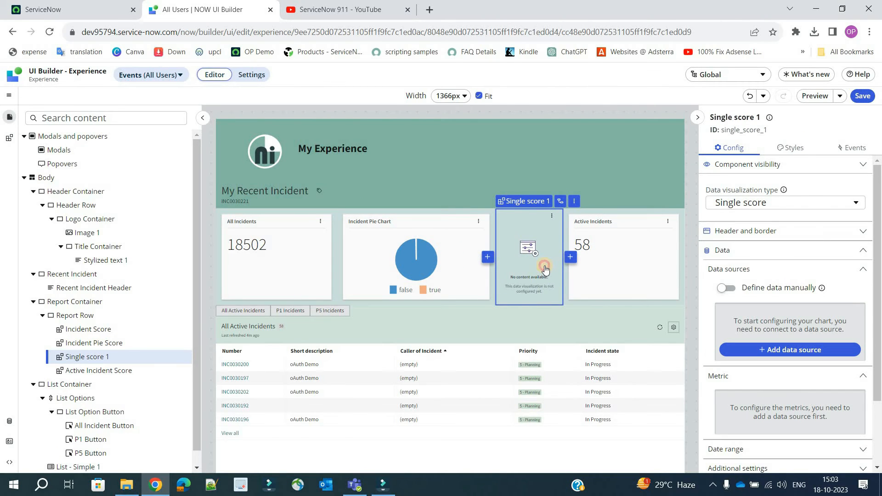
Step: Set the new component's data visualization type to Vertical bar
click(821, 203)
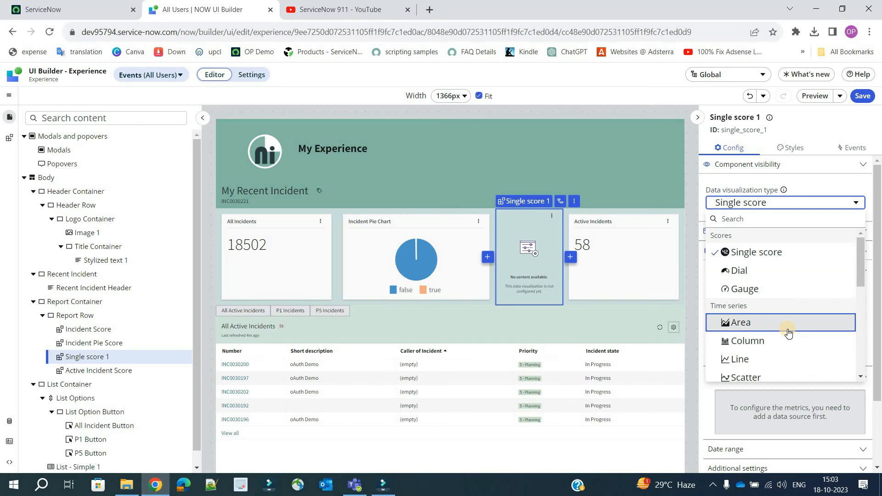
scroll(788, 333, down, 1)
scroll(788, 333, down, 2)
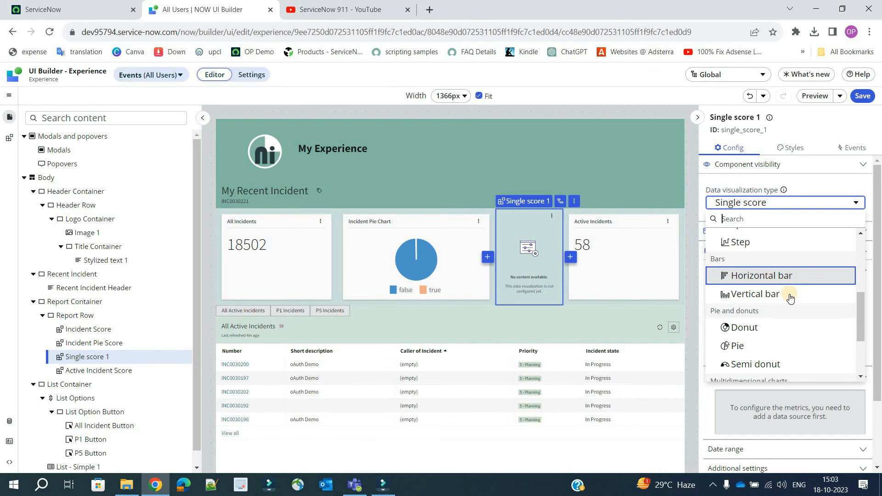
click(789, 294)
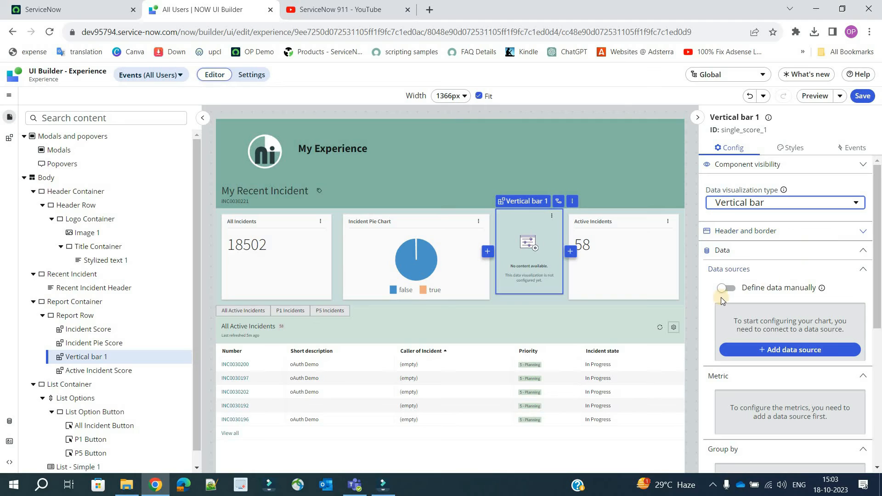
Step: Add the Incident [incident] table as the vertical bar's data source with the predefined condition Incidents.Open
click(797, 351)
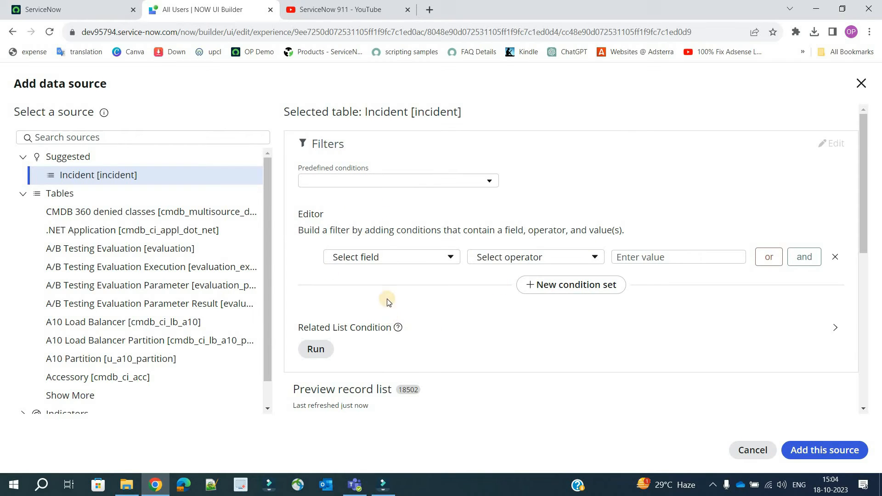
click(415, 181)
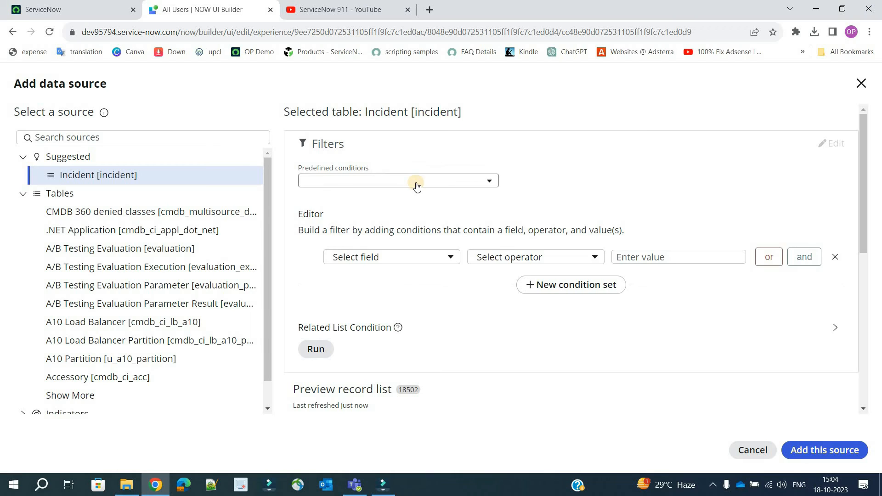
click(372, 344)
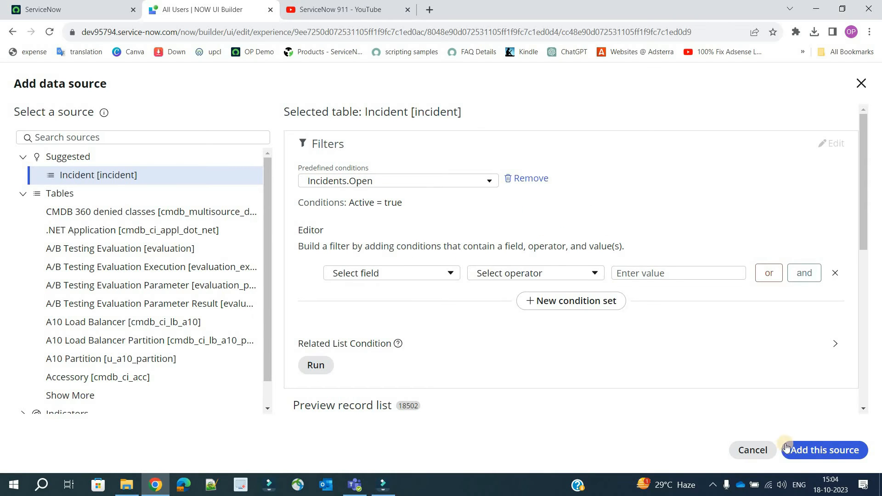
click(801, 450)
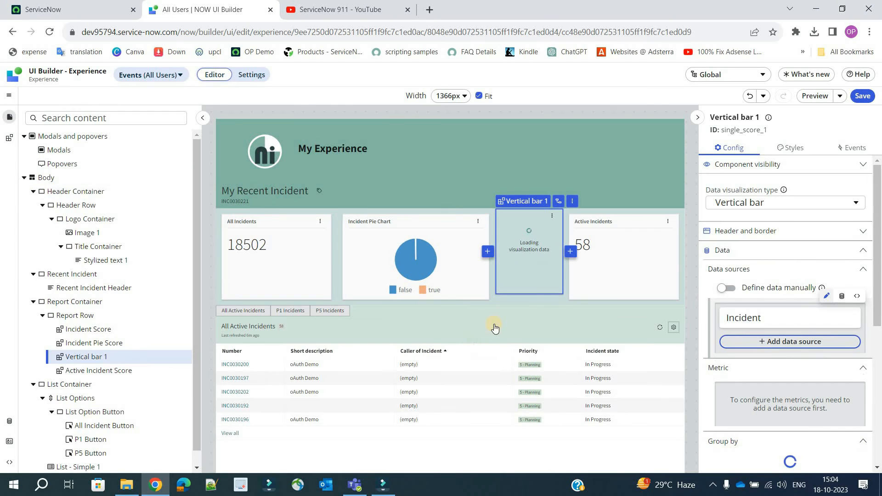
Step: Set the vertical bar's width to 40 % and review its data source, metric and grouping configuration
click(796, 148)
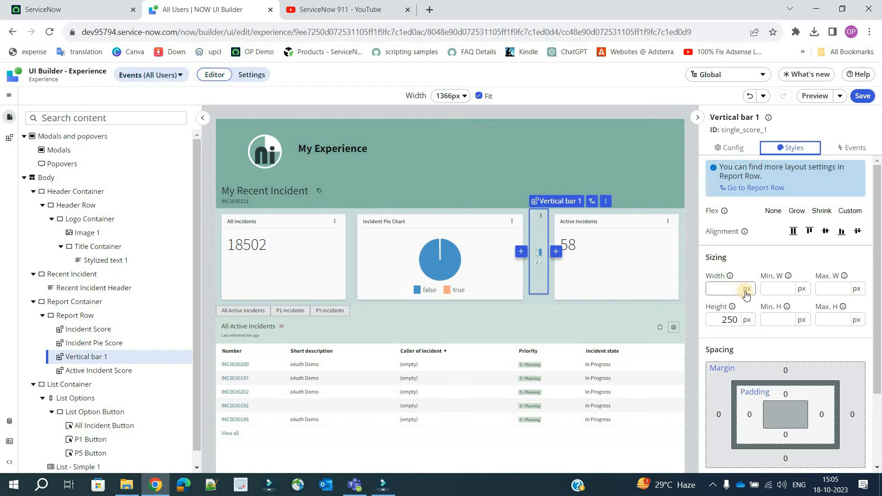
click(746, 295)
click(759, 333)
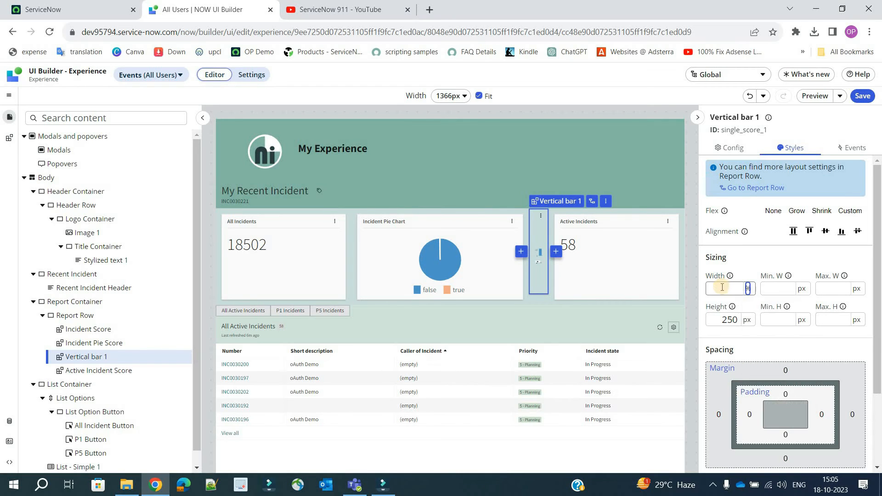
click(722, 287)
text(40)
click(750, 256)
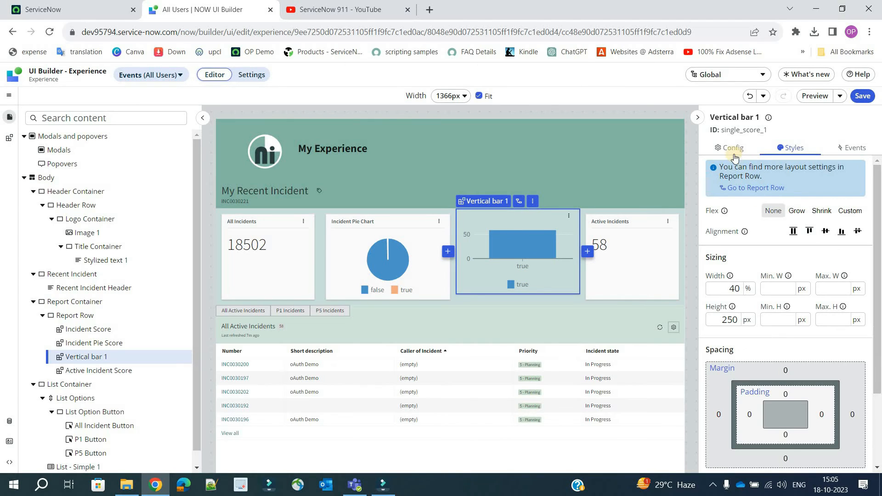
scroll(743, 324, down, 1)
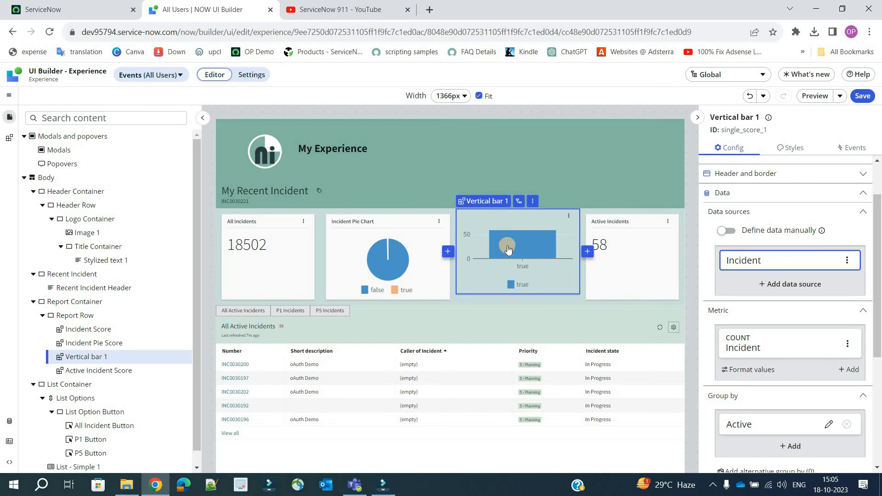
click(789, 148)
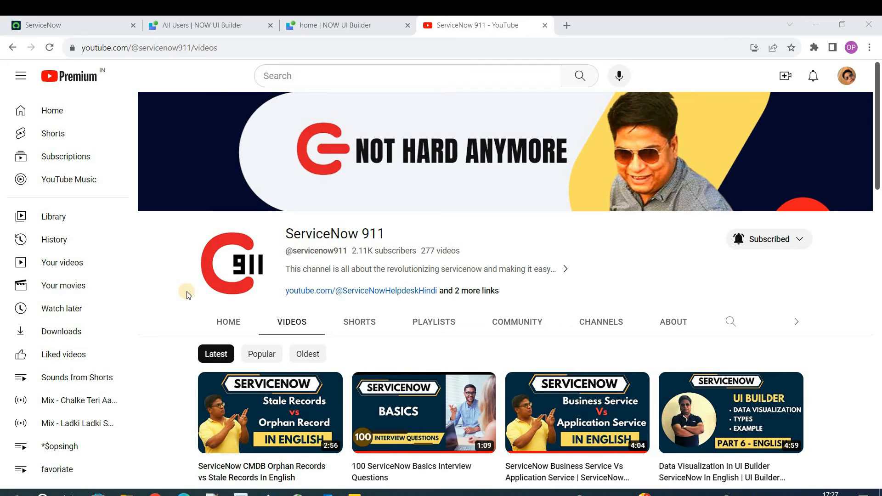
Step: Switch to the Events page in UI Builder and select its three report visualizations in turn, ending with the Active Incident Score
click(194, 32)
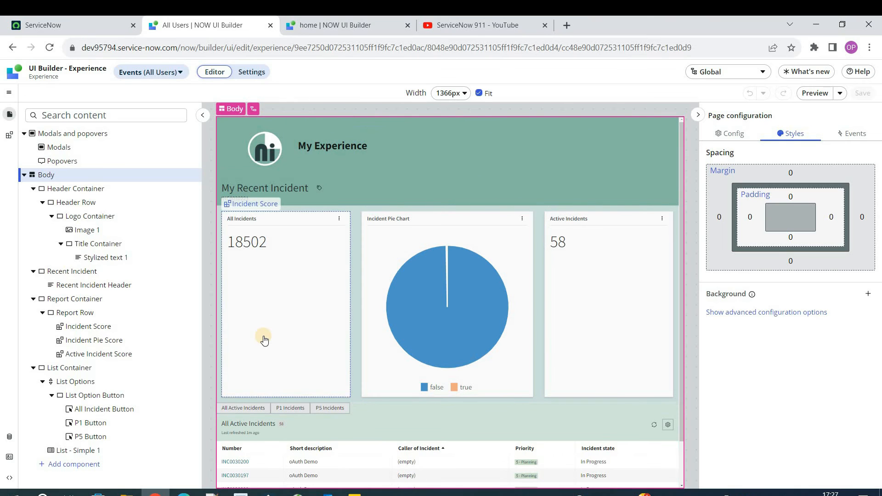
click(330, 319)
click(453, 325)
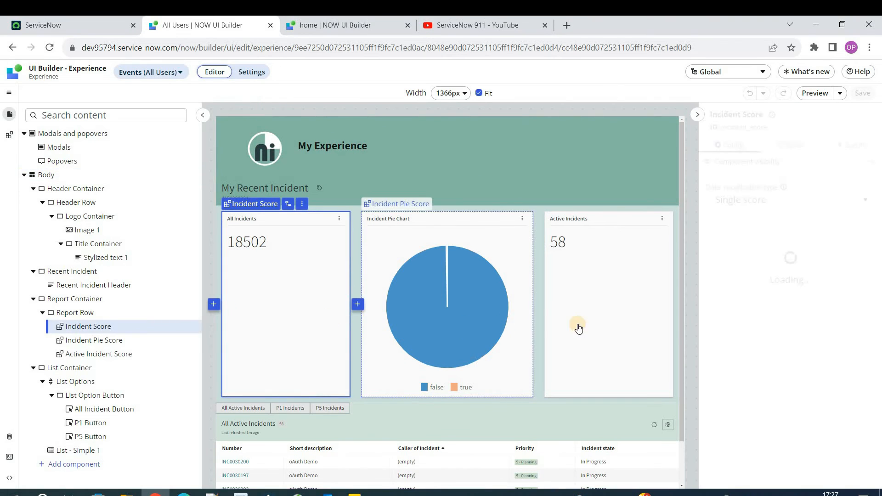
click(628, 316)
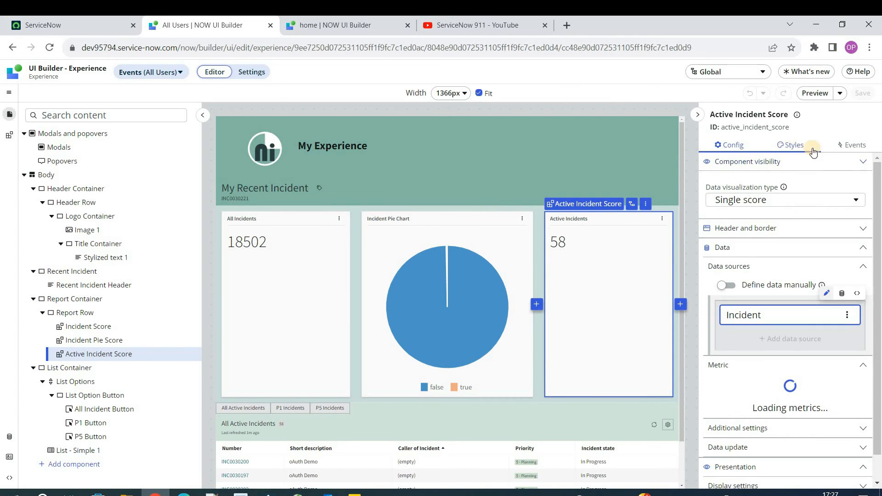
Step: Revisit the Incident Score, Incident Pie Score and Active Incident Score to compare their visualization types and data configuration
click(296, 265)
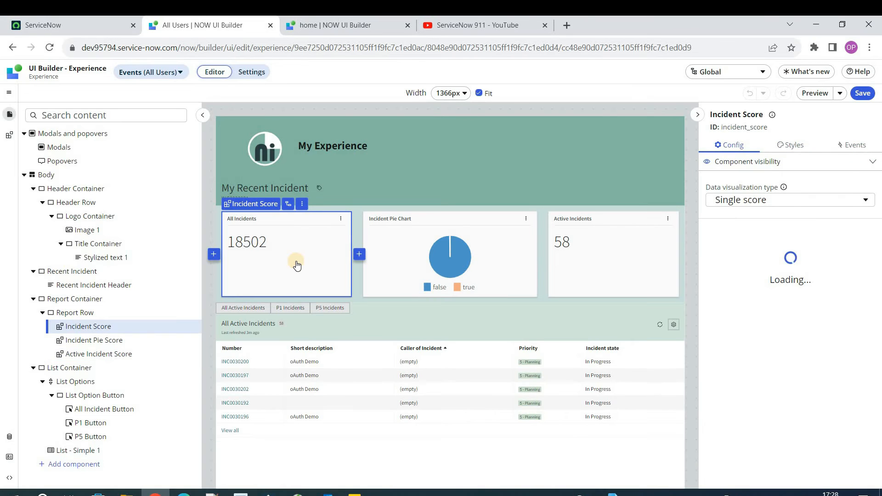
click(448, 256)
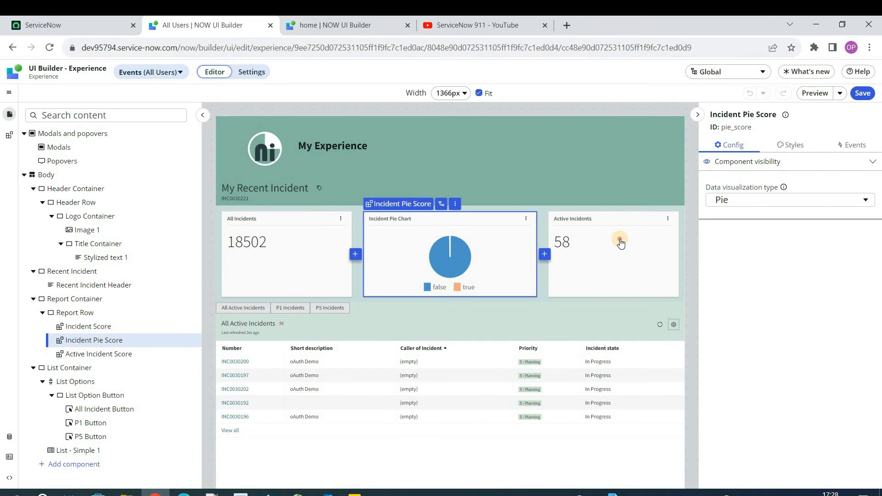
click(619, 238)
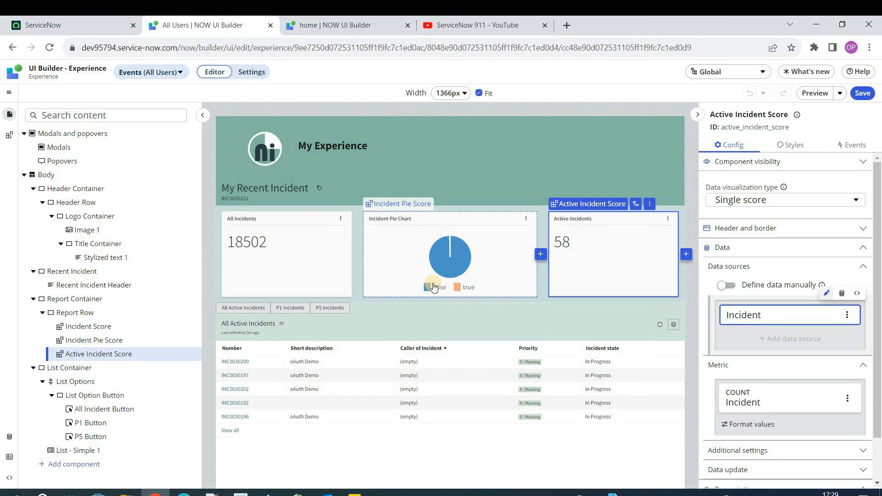
click(431, 274)
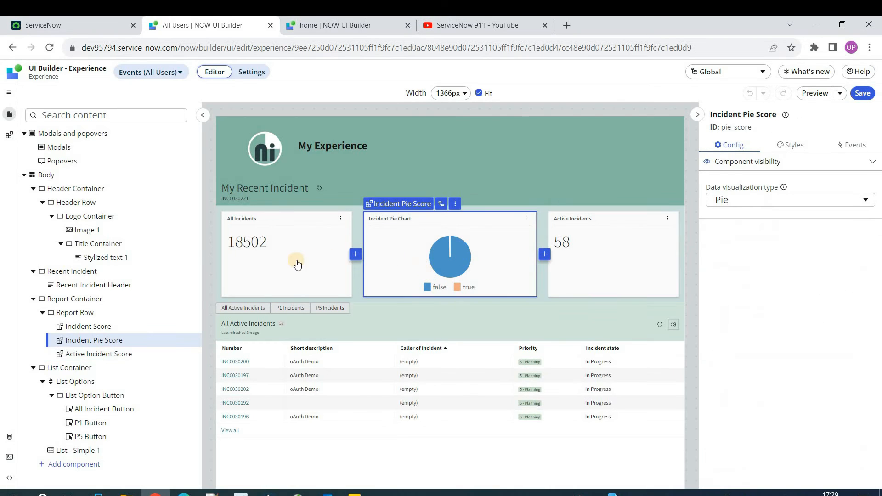
click(296, 262)
click(599, 264)
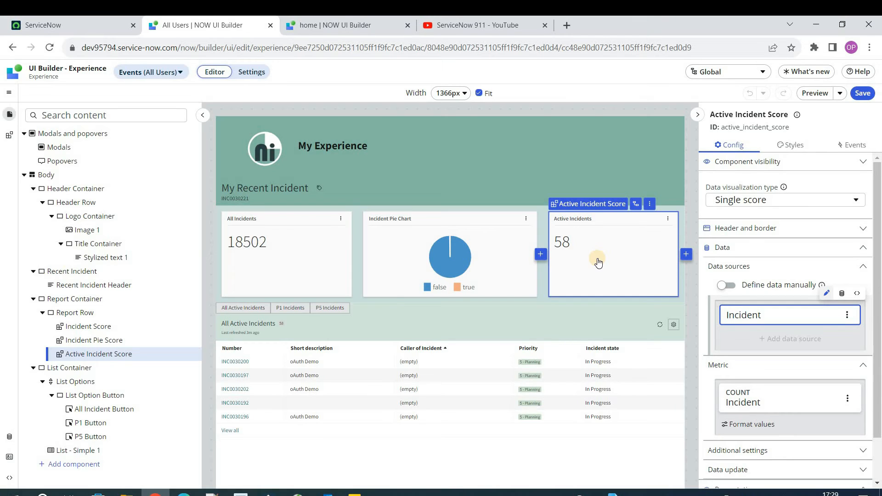
Step: View the page's local data resource instances, close them, and select the Incident Score and the Incident Pie Score again
click(9, 436)
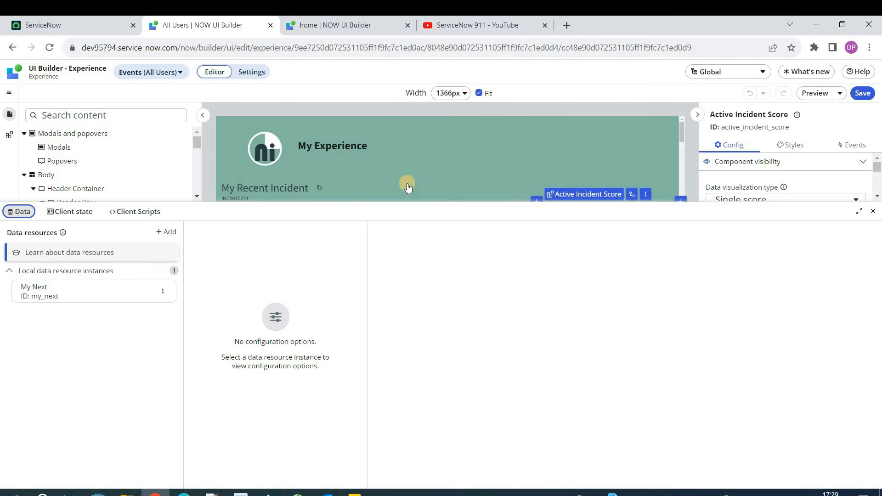
click(653, 150)
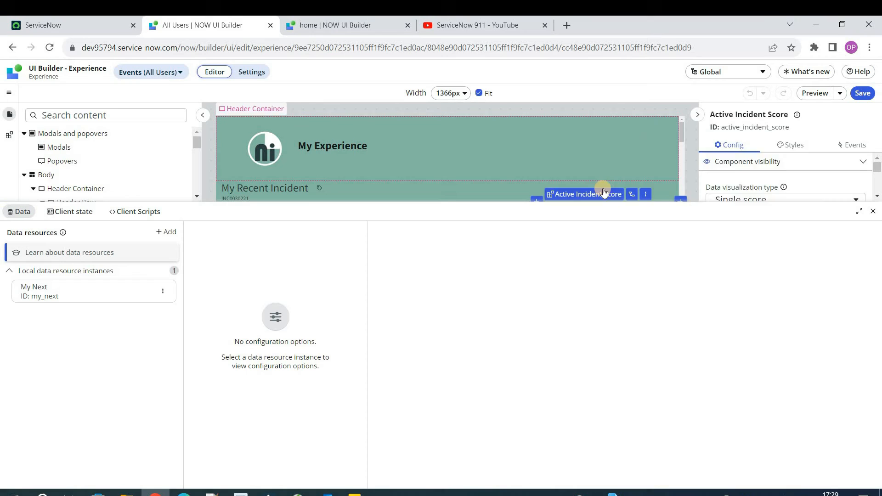
click(874, 212)
click(295, 261)
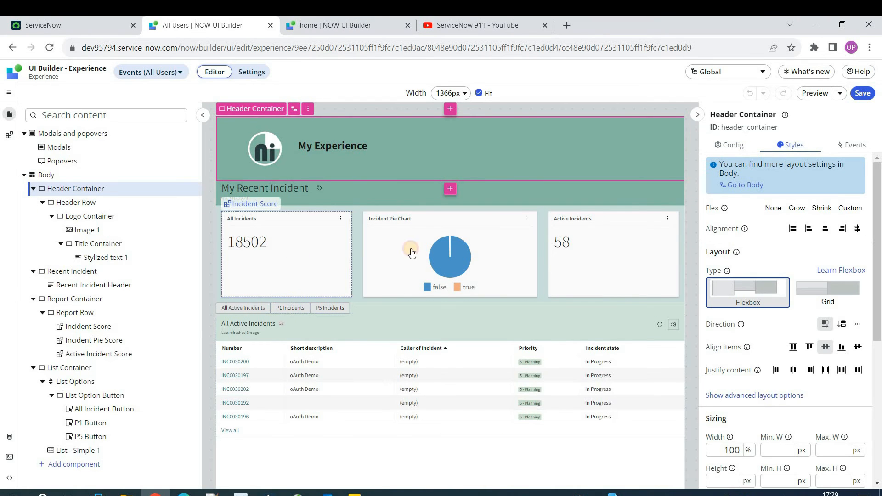
click(411, 254)
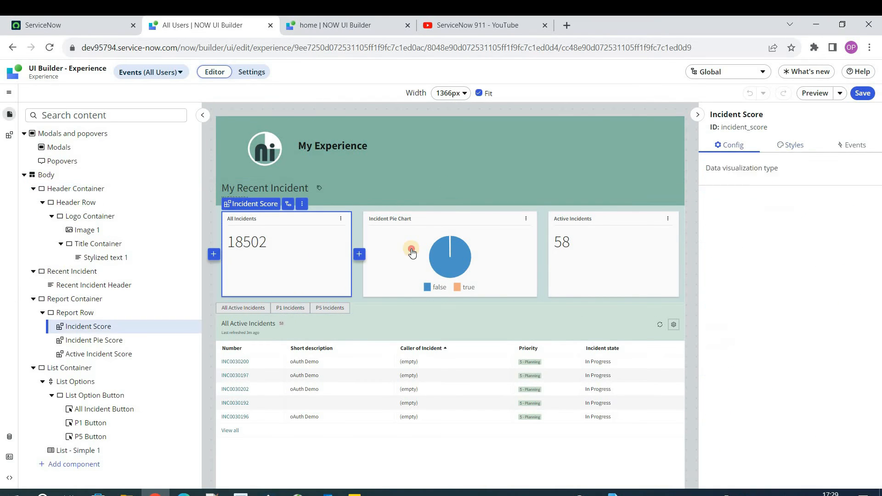
Step: Select the active incidents list on the Events page, check the page's data resources, and switch to the home page of My First Exp From Scratch
click(488, 406)
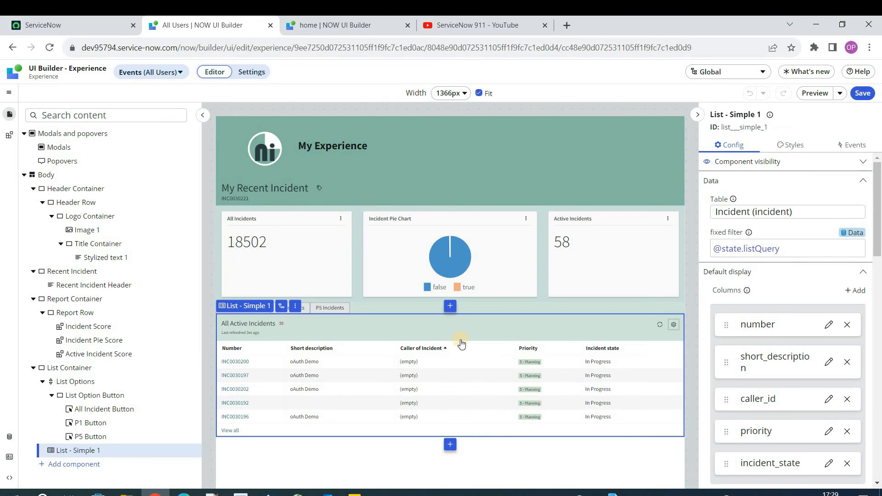
click(9, 436)
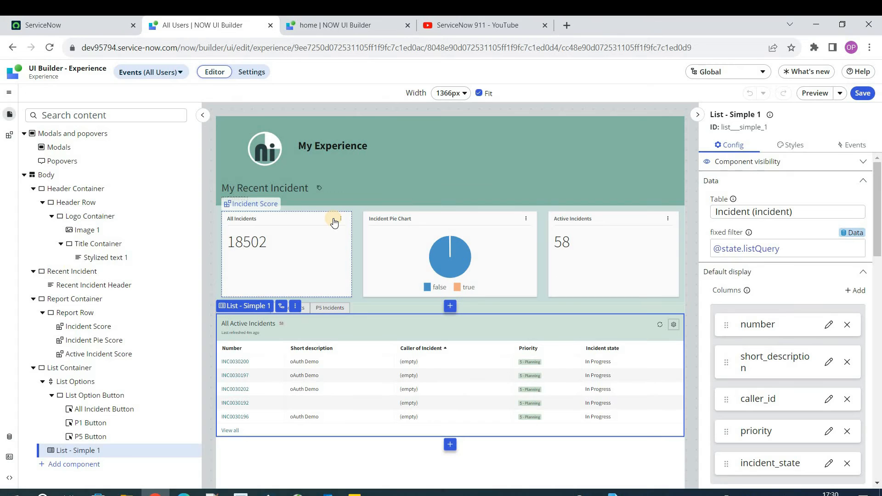
click(352, 24)
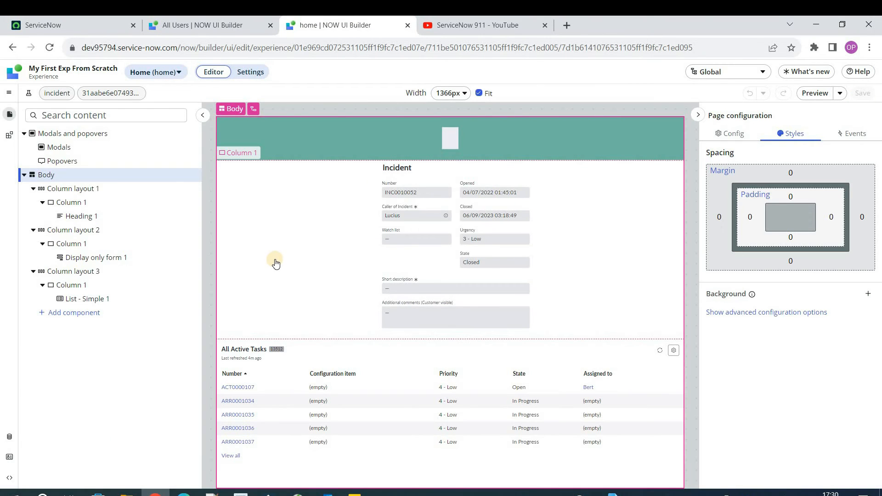
Step: Select the display-only incident form on the home page and highlight look_up_records_1 in its Sys ID binding
click(9, 435)
click(430, 256)
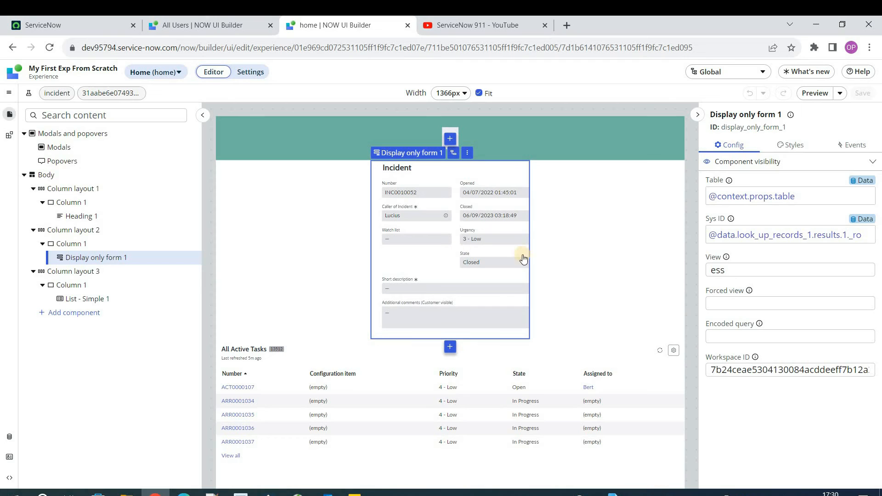
click(727, 235)
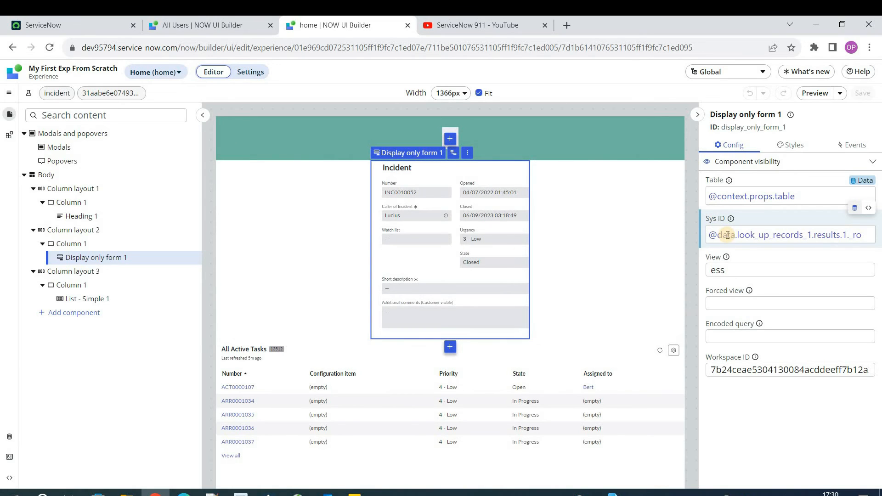
click(727, 235)
double_click(727, 235)
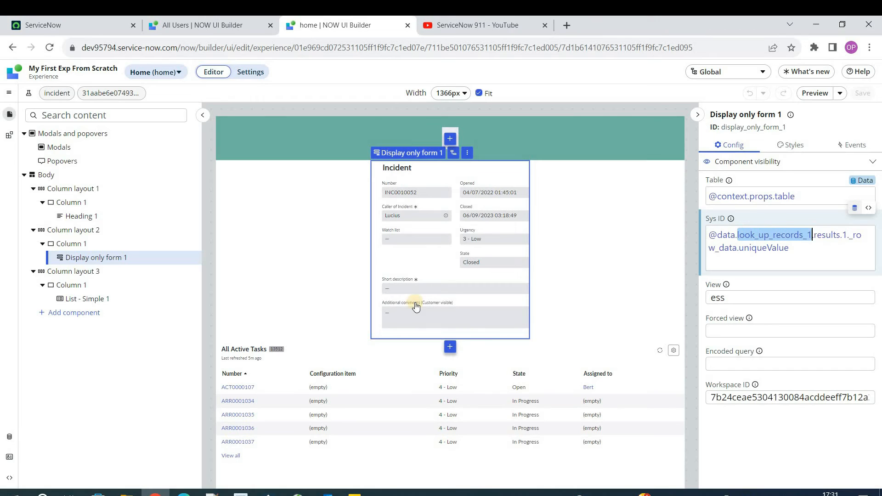
Step: Open the Look Up Records 1 data resource, highlight its returned JSON results, and close the data resources view
click(8, 436)
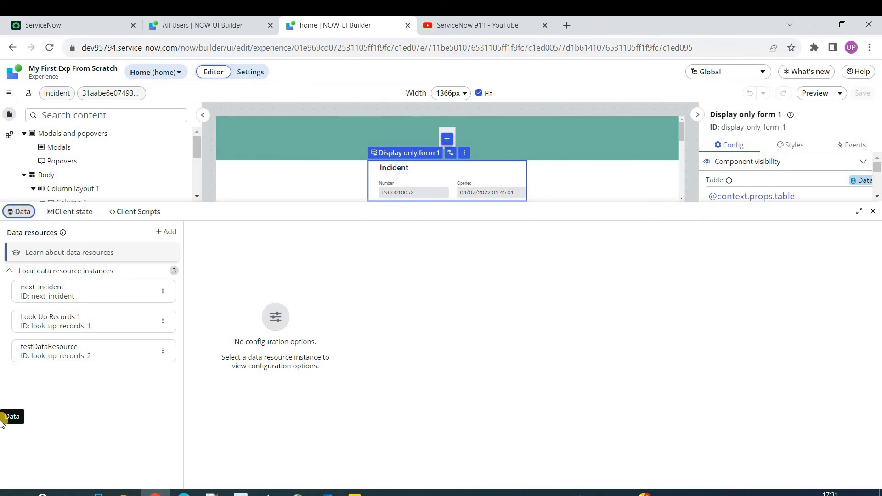
click(71, 326)
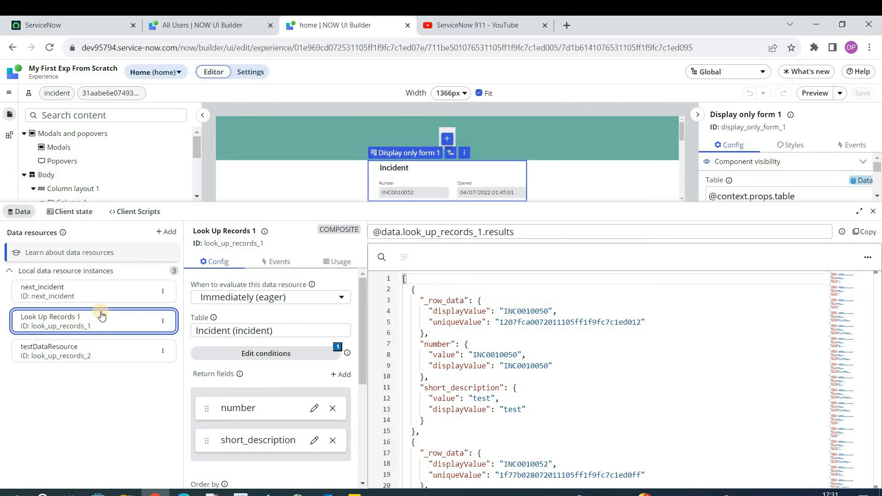
drag(403, 278, 465, 474)
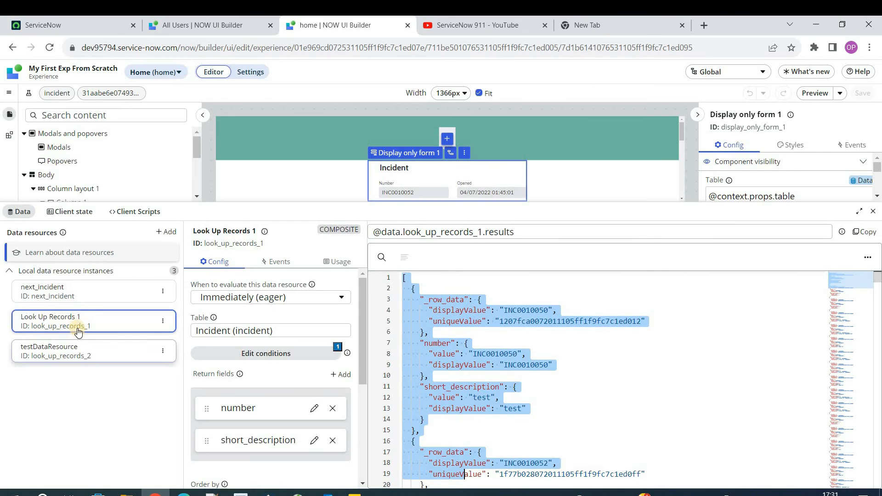
click(454, 333)
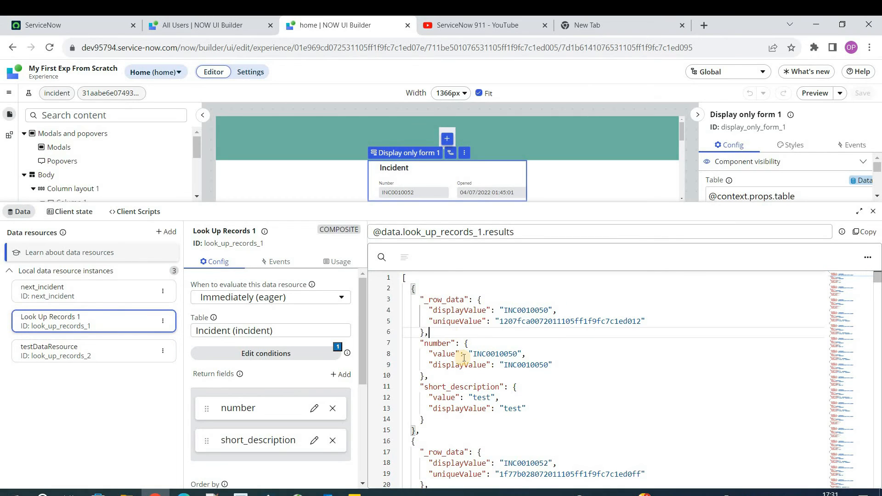
click(404, 278)
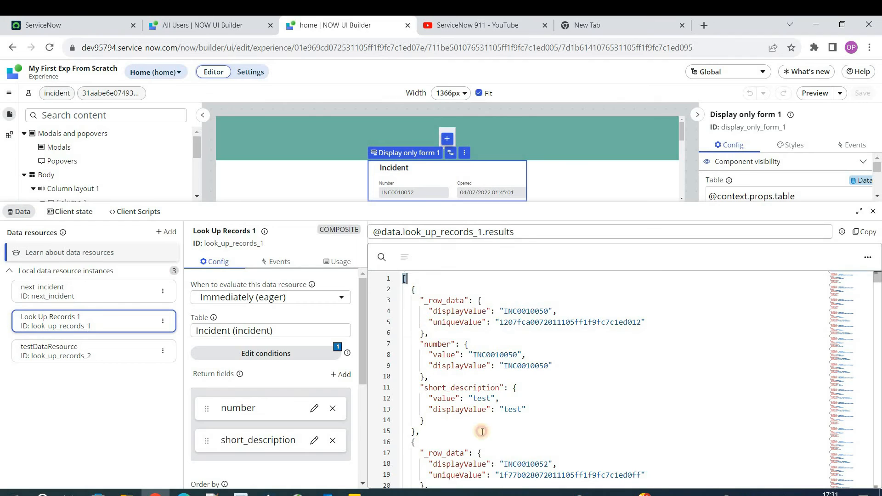
shift+click(499, 474)
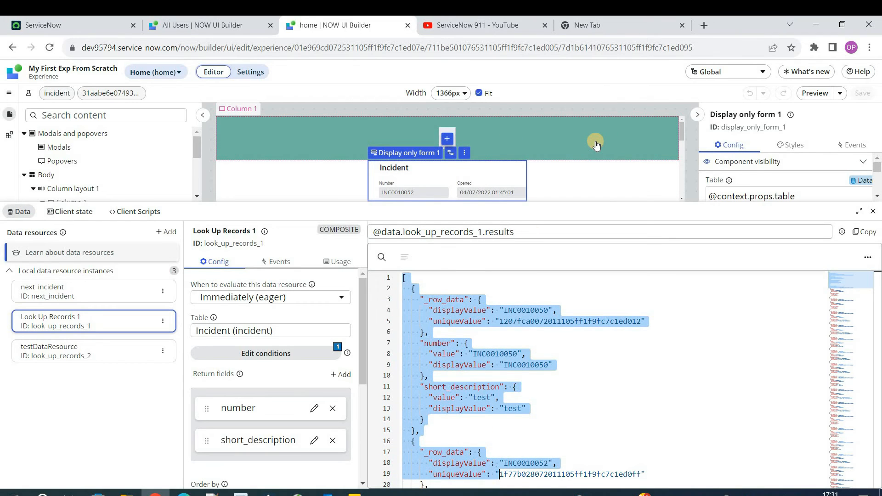
click(873, 212)
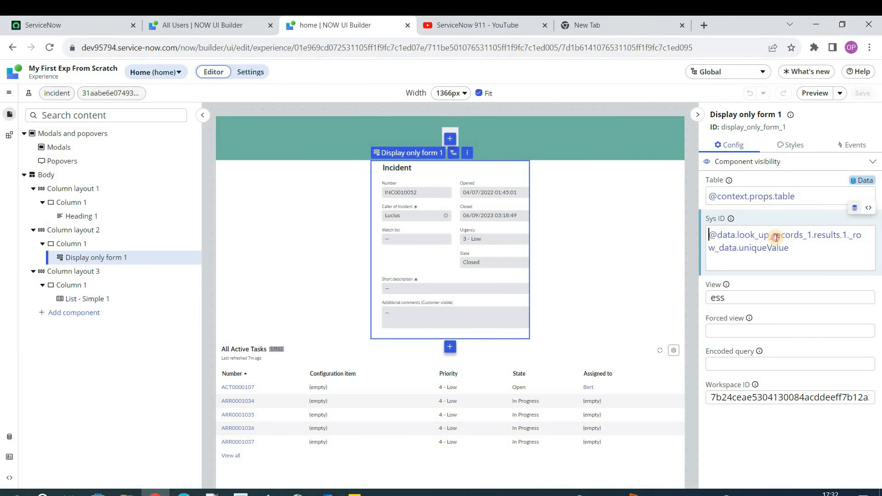
Step: Highlight the look_up_records_1 reference and the row data part of the form's Sys ID binding
double_click(776, 237)
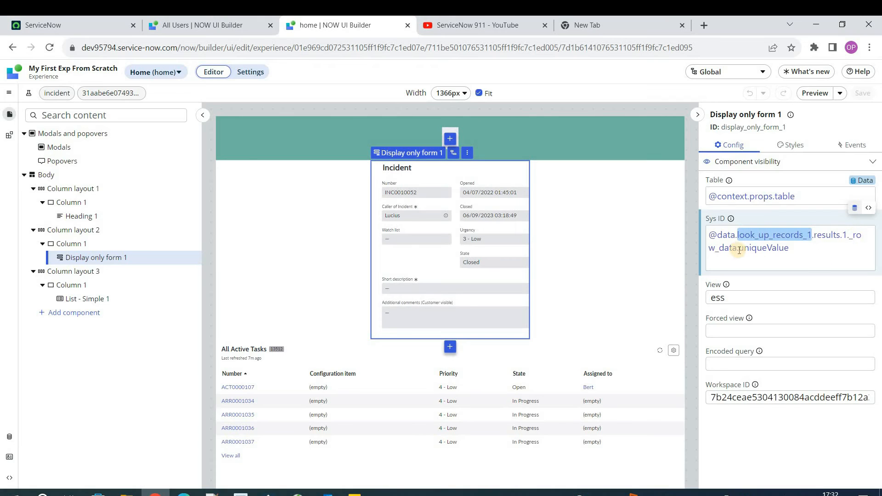
click(757, 247)
key(shift+Home)
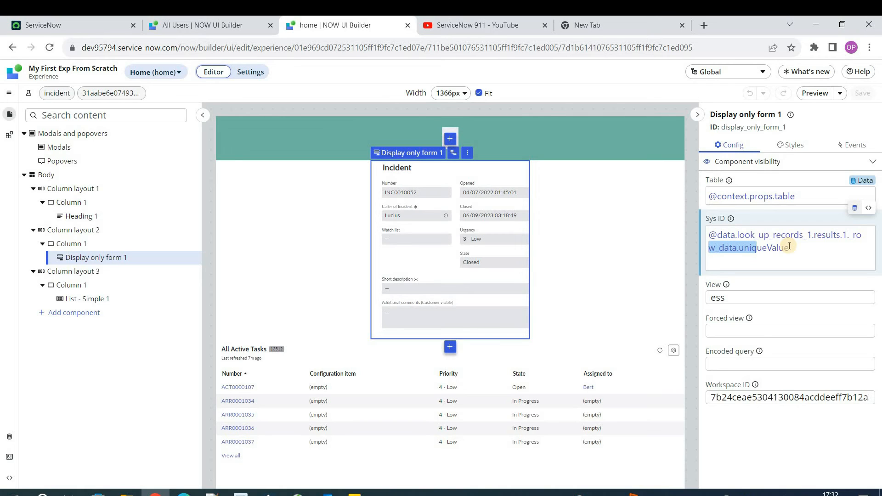
Step: Reopen the Look Up Records 1 results and highlight the first record object in the JSON array
click(9, 441)
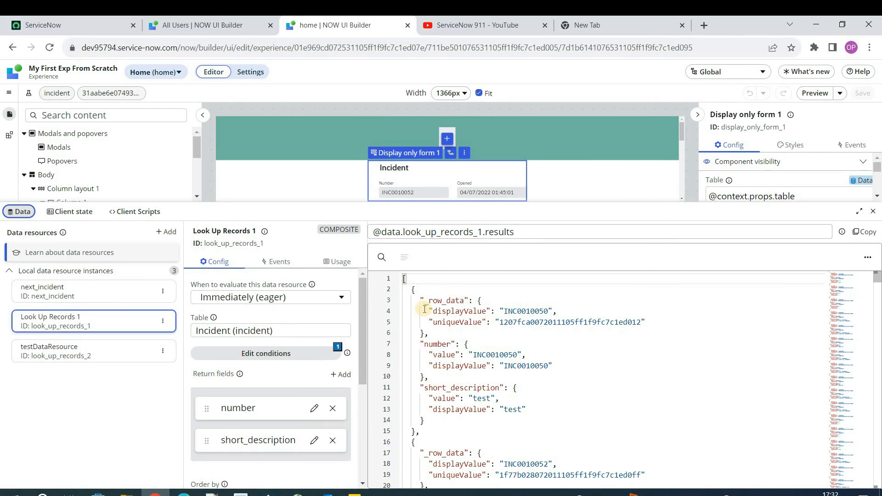
drag(405, 280, 454, 225)
drag(455, 347, 455, 345)
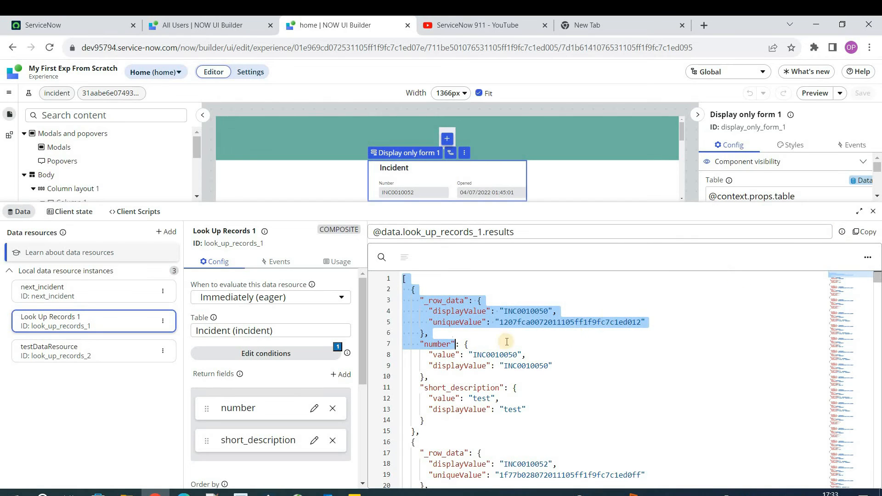
click(456, 329)
drag(404, 289, 440, 432)
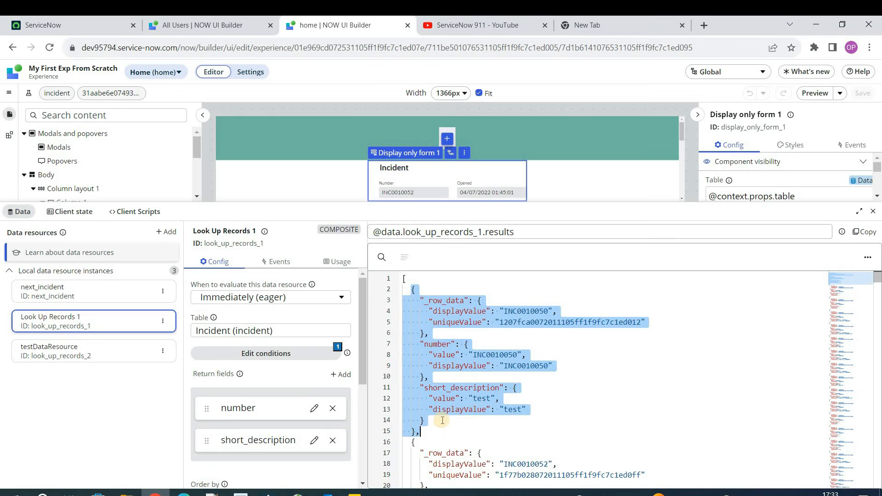
Step: Highlight the second record in the results, including its _row_data, uniqueValue and incident number, and close the data resources view
scroll(440, 432, down, 4)
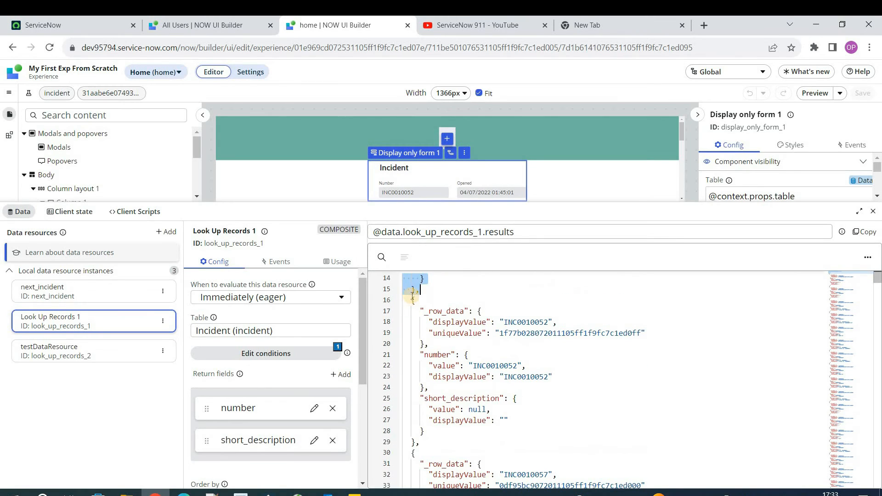
drag(412, 301, 431, 444)
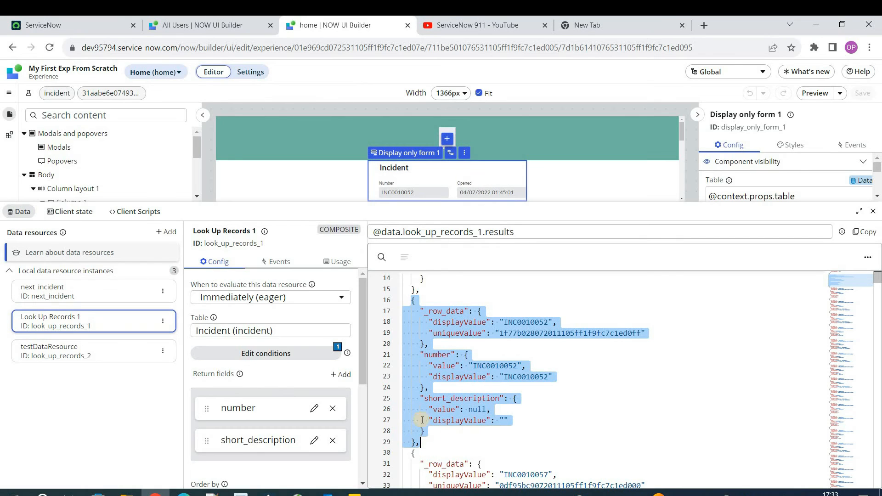
double_click(441, 314)
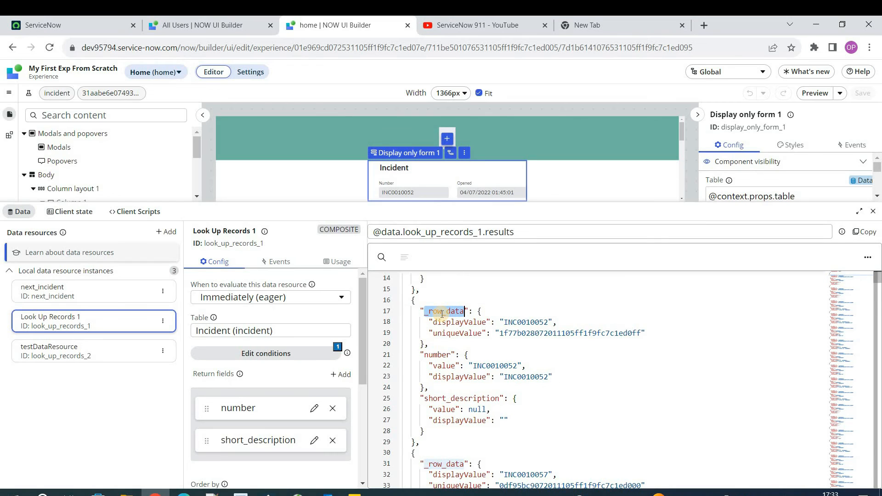
double_click(460, 334)
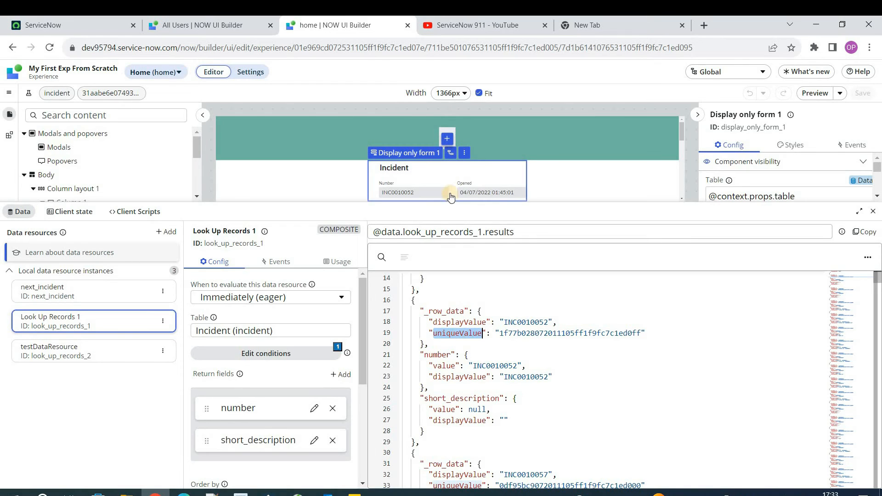
double_click(519, 323)
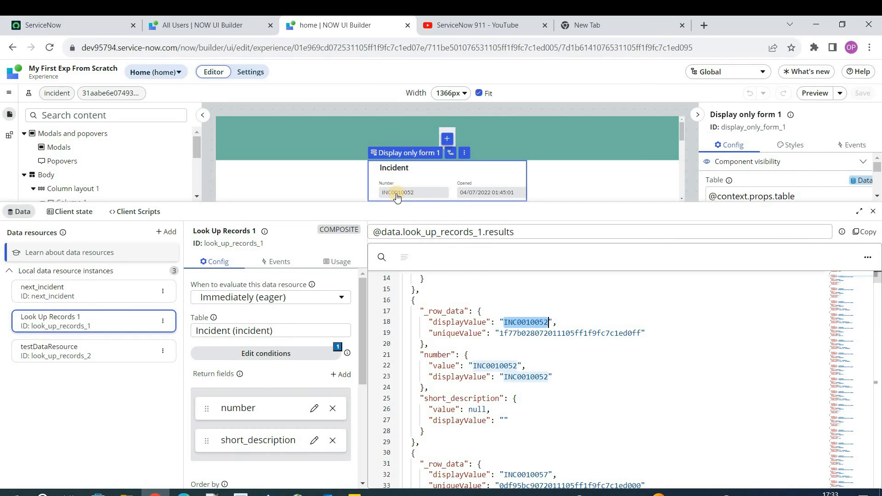
click(874, 211)
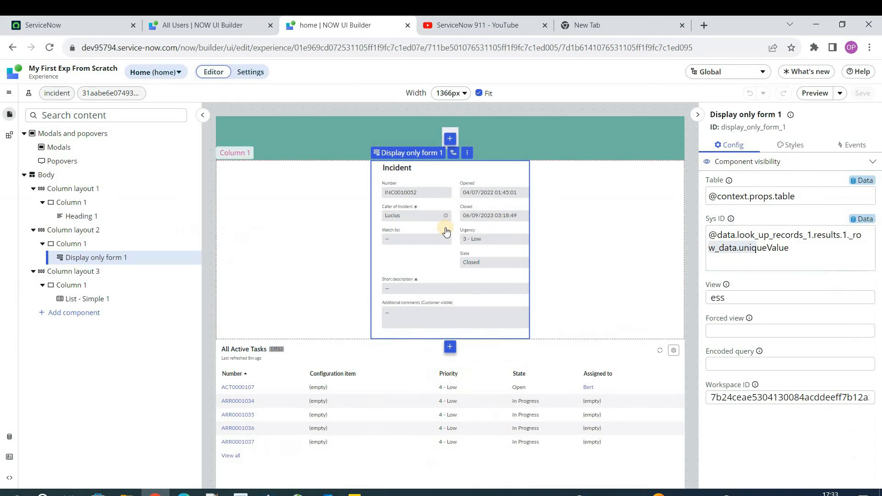
Step: Compare the form's Sys ID binding with the Look Up Records 1 results again, and reselect the display-only form
click(807, 252)
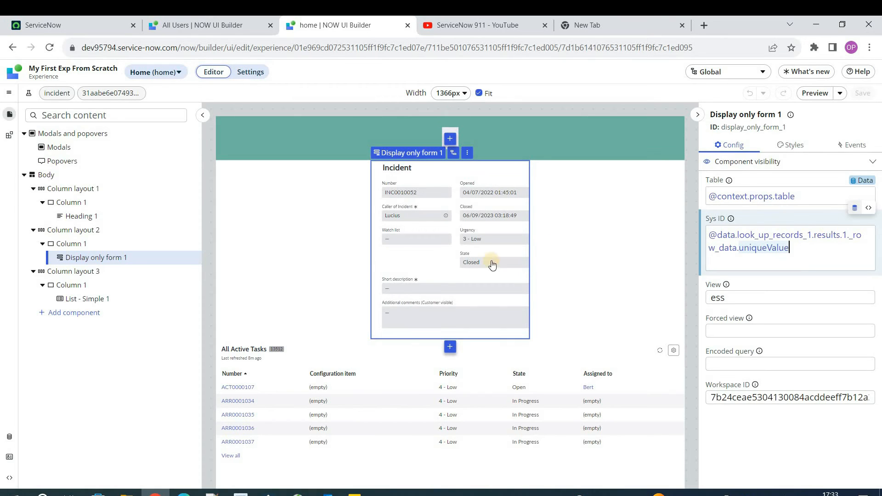
click(10, 435)
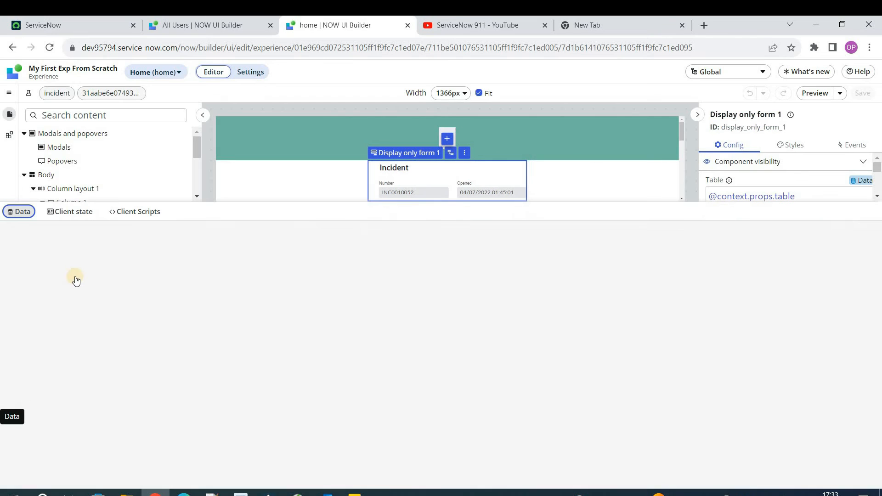
click(87, 325)
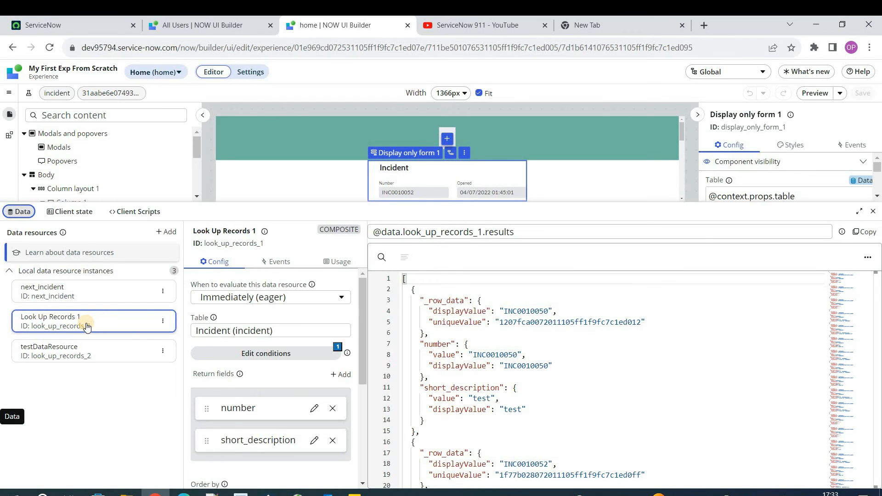
click(872, 211)
drag(797, 249, 707, 236)
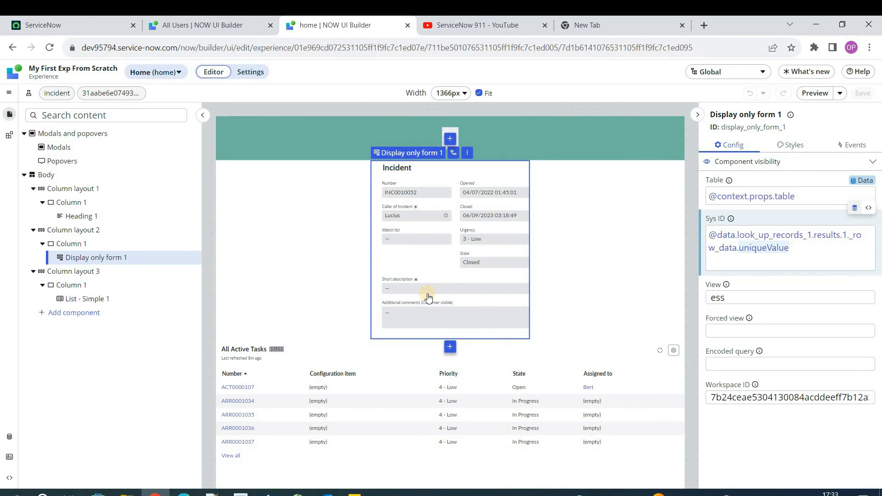
click(725, 264)
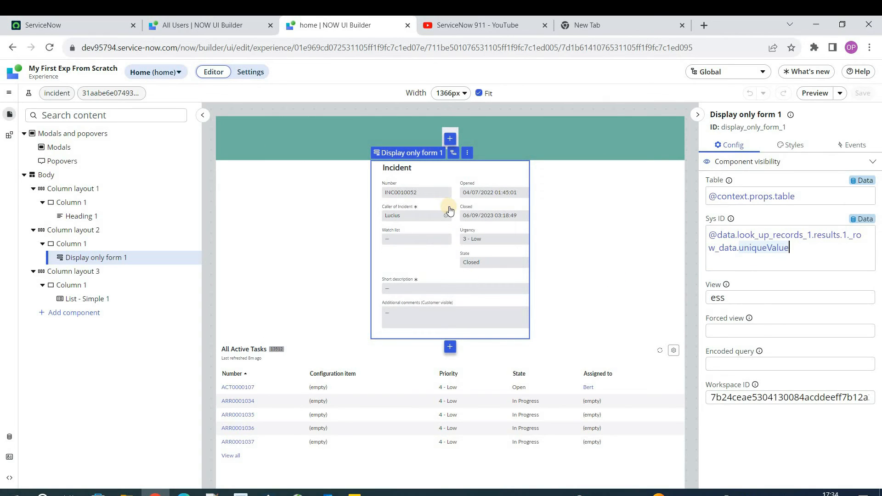
click(466, 256)
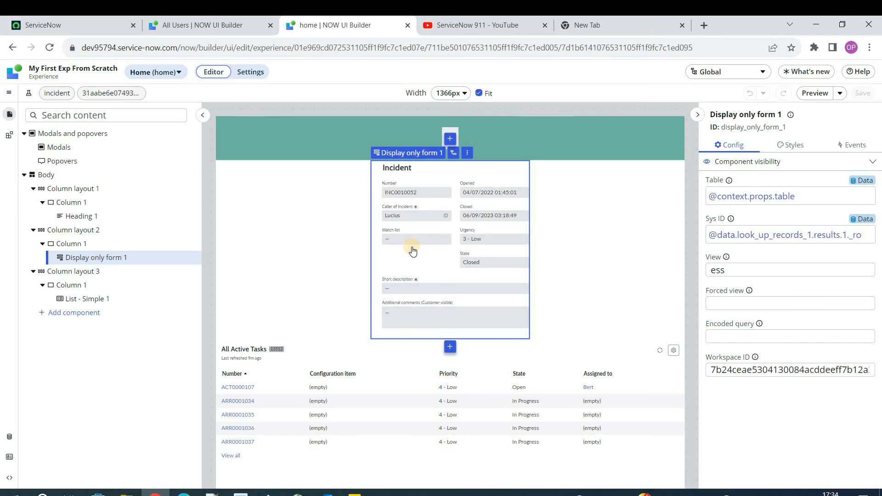
Step: Start adding a data resource to the page and browse the server data resources of the Global application
click(10, 437)
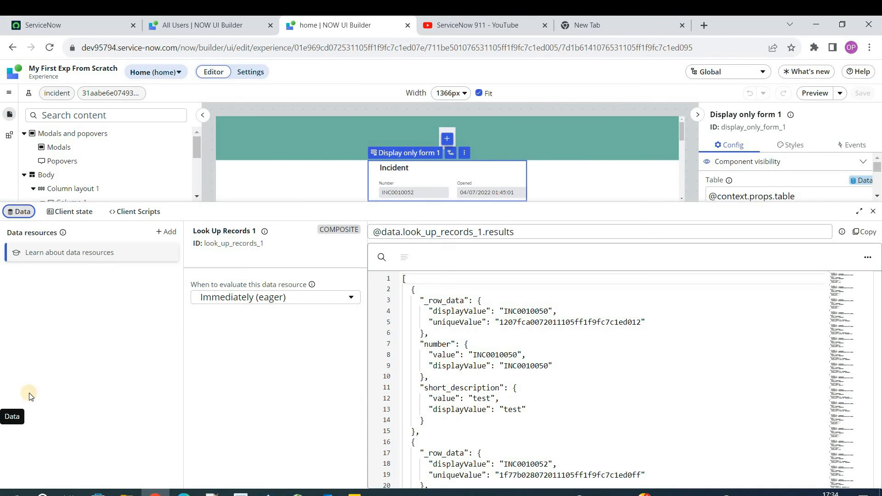
click(159, 233)
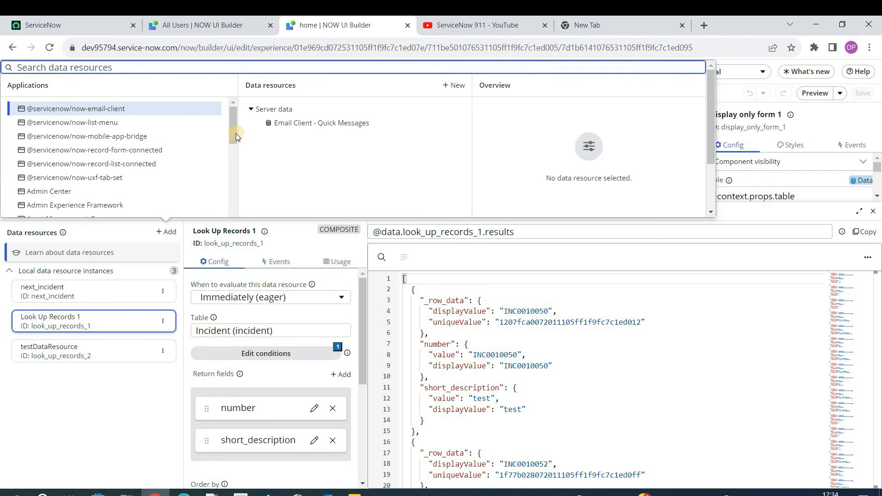
drag(235, 133, 243, 211)
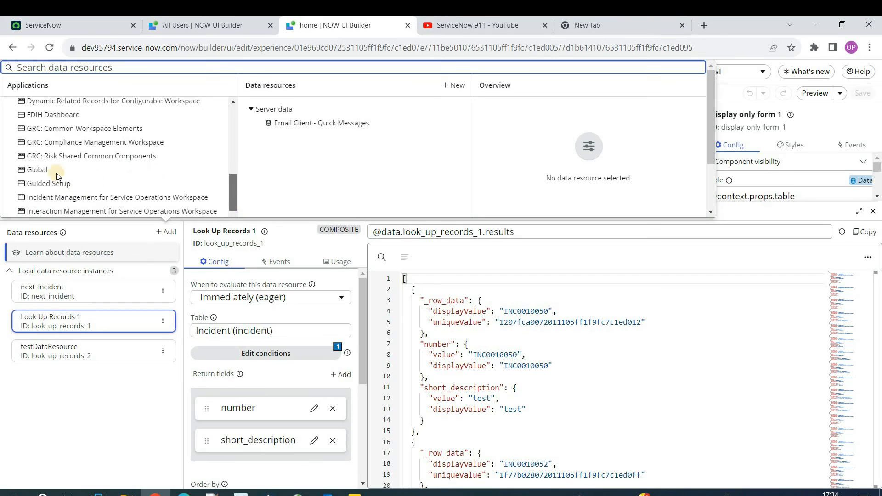
click(54, 170)
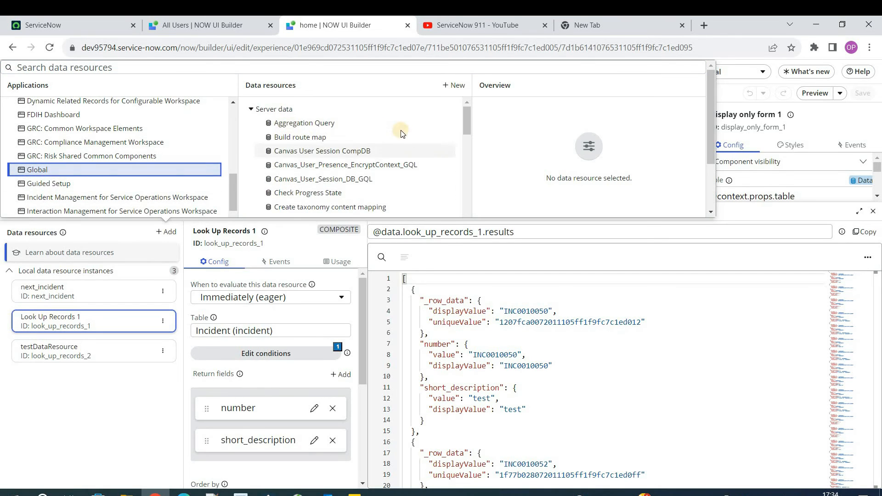
drag(467, 119, 469, 146)
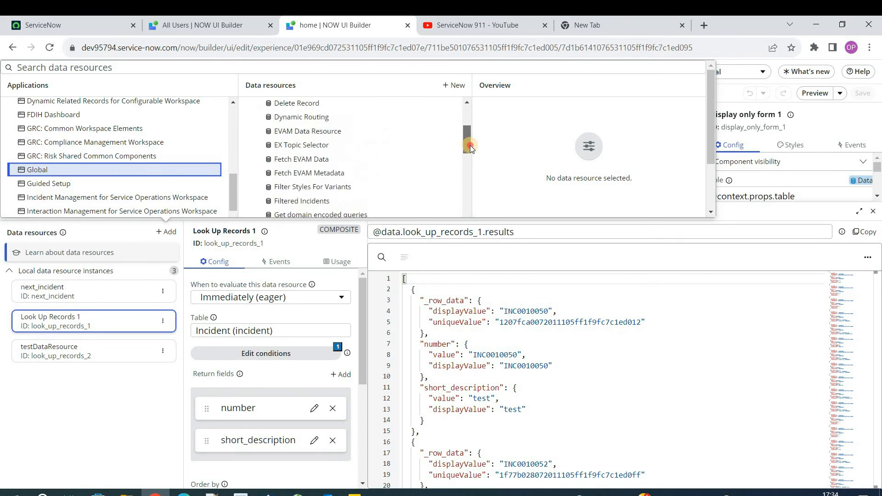
drag(477, 183, 467, 103)
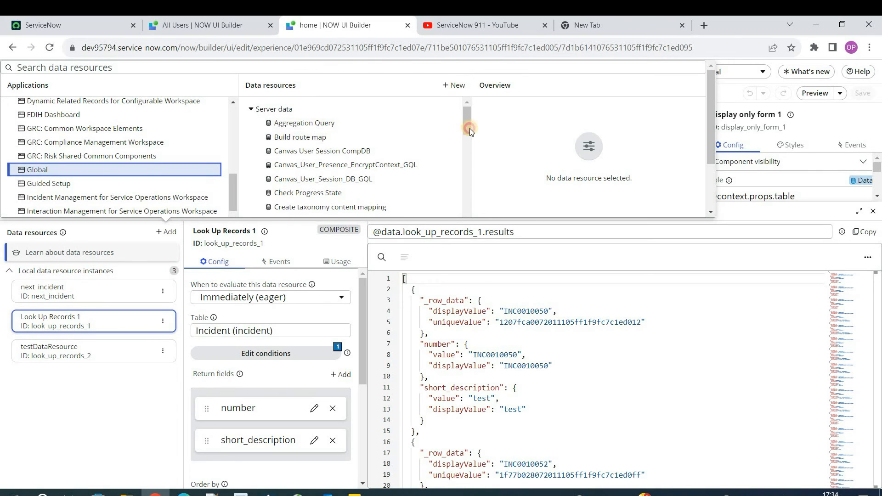
drag(469, 128, 474, 180)
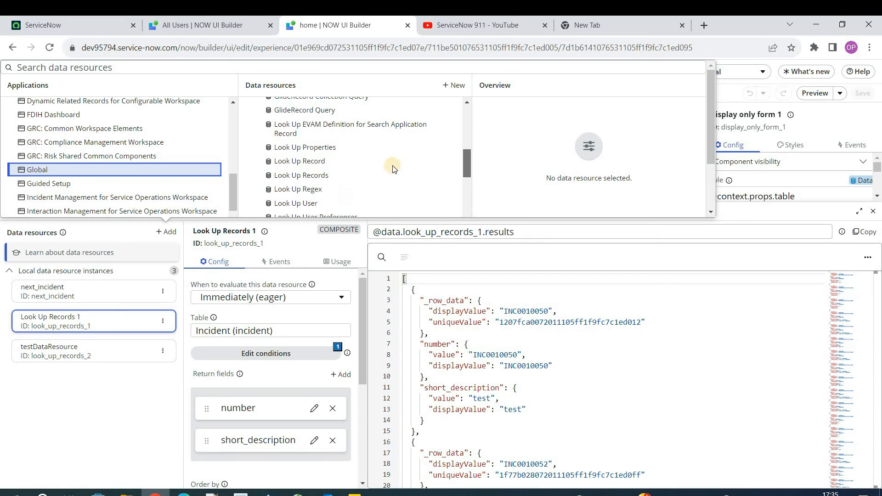
Step: Add a Look Up Records data resource, highlighting its description first, and set its table to Change Request
click(326, 175)
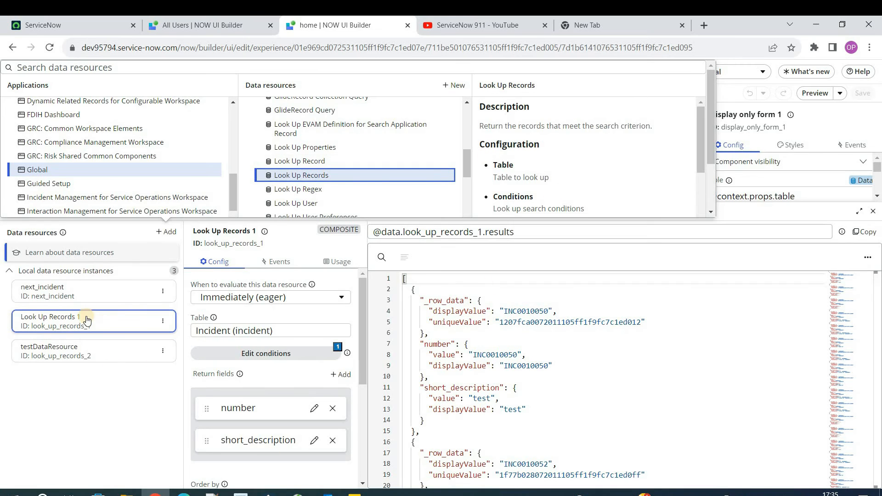
triple_click(516, 129)
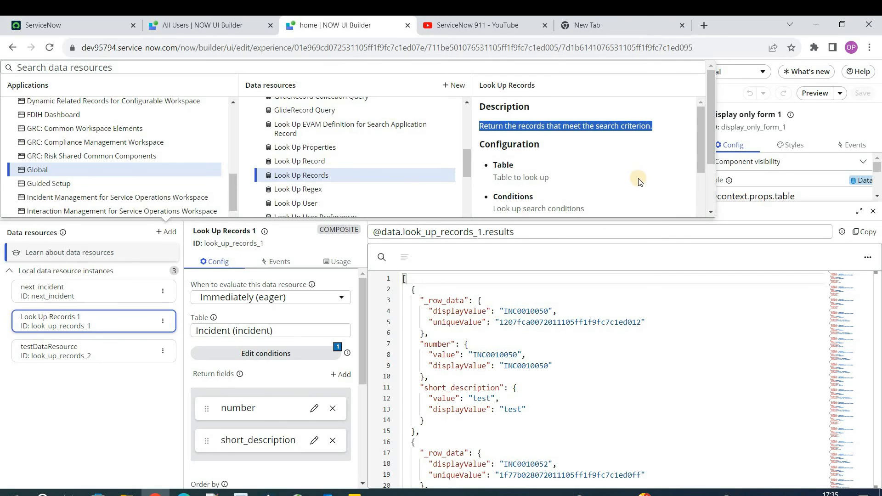
scroll(640, 183, down, 5)
drag(711, 155, 692, 206)
click(691, 205)
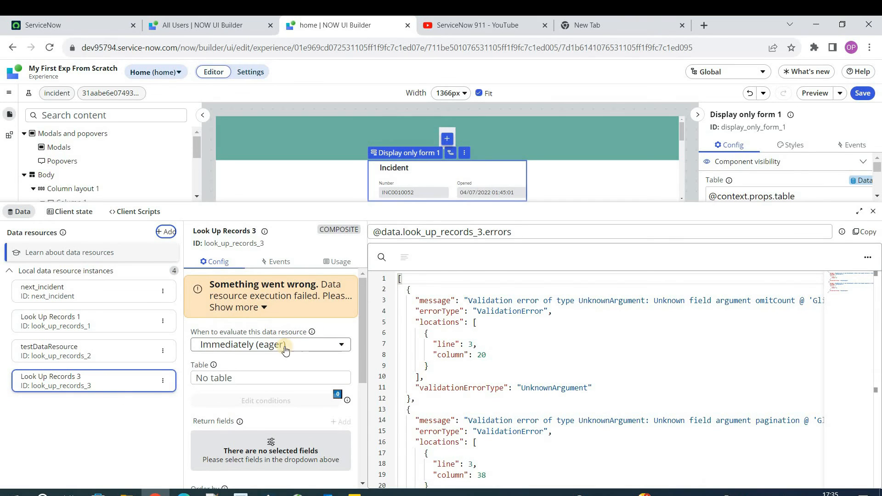
click(274, 378)
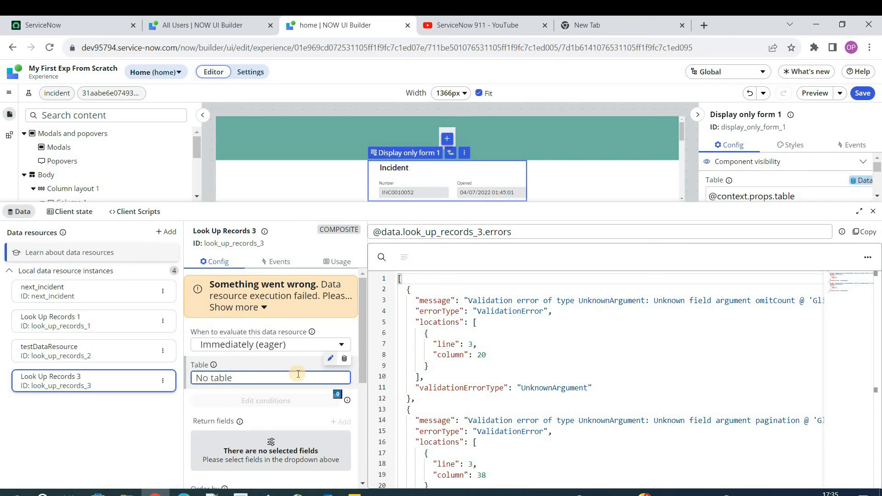
text(change Request)
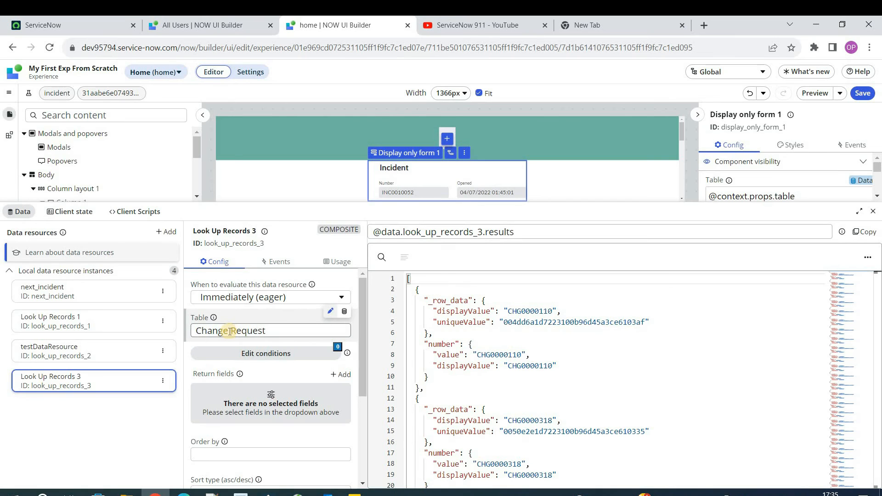
Step: Highlight the first change record in the results, including its number, _row_data, displayValue and uniqueValue
drag(407, 278, 436, 366)
click(453, 355)
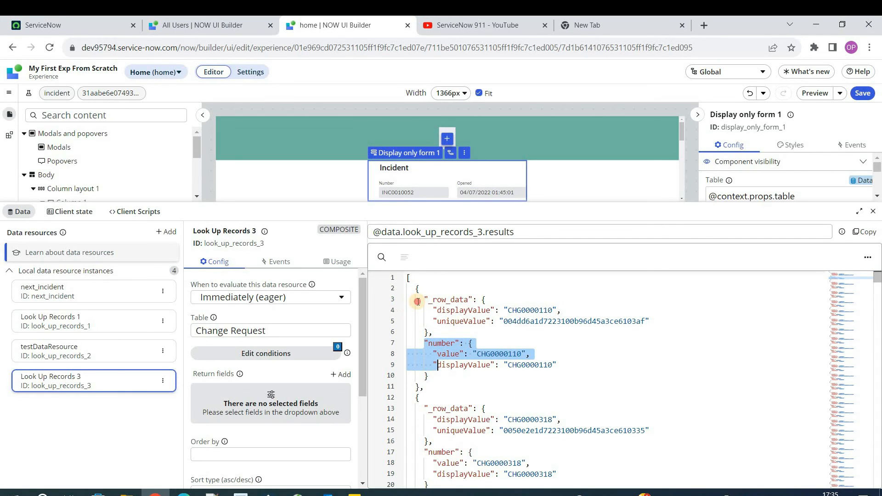
drag(415, 299, 441, 320)
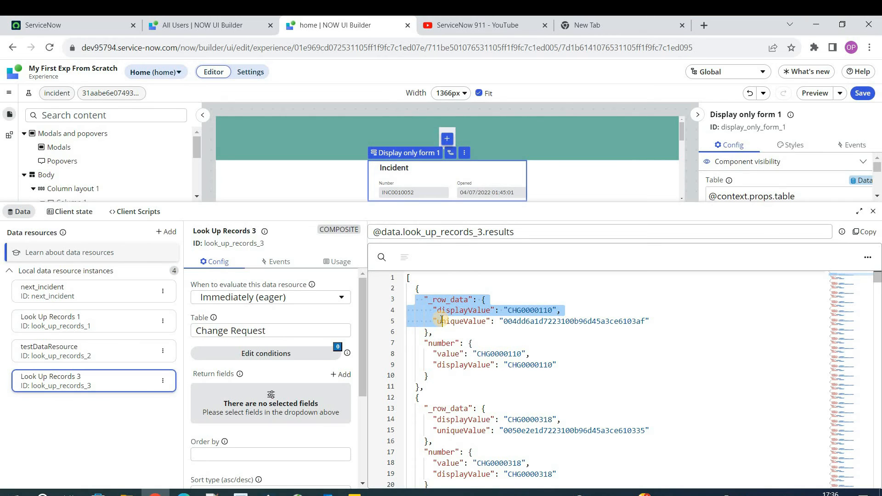
double_click(525, 310)
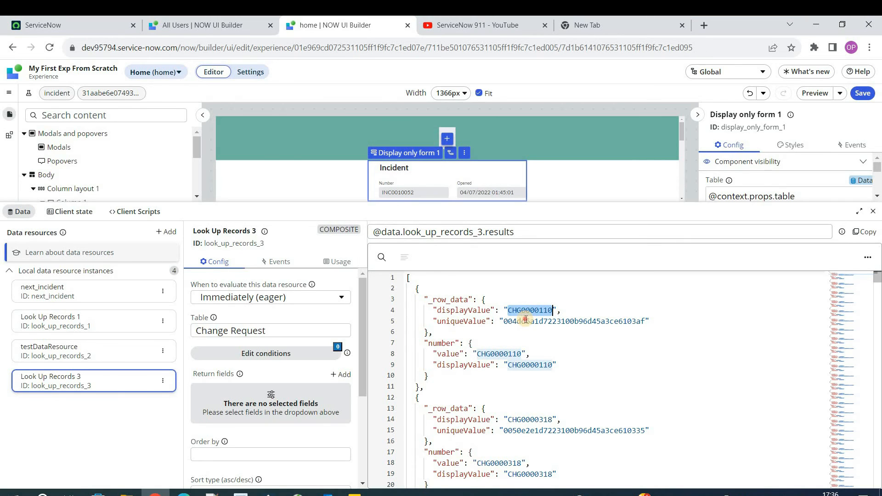
double_click(526, 321)
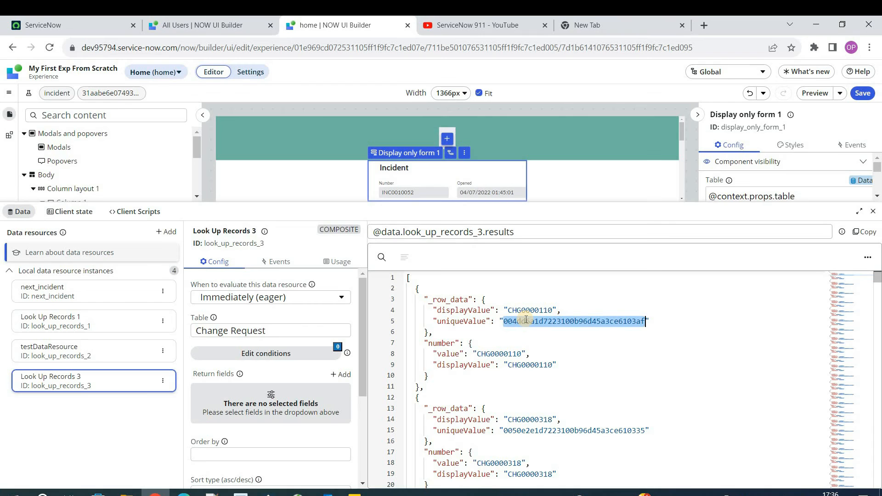
click(526, 320)
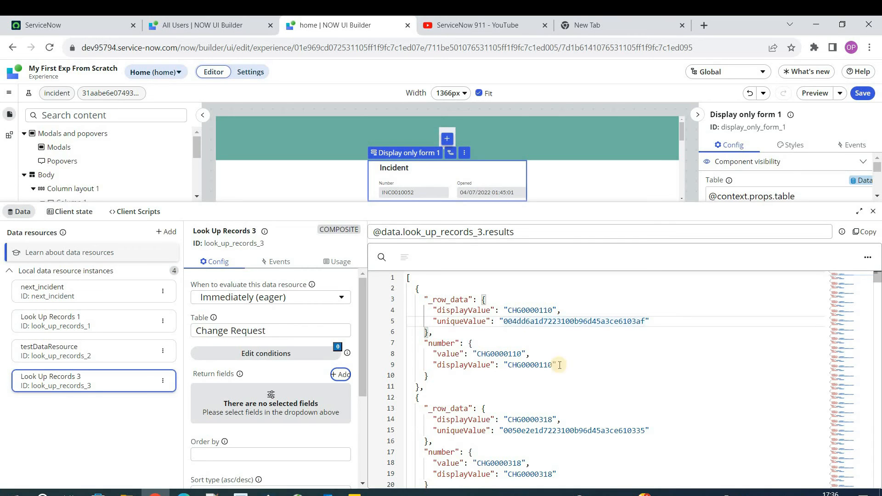
Step: Filter the change request lookup with the condition Active is true and add Short description as a return field
click(305, 354)
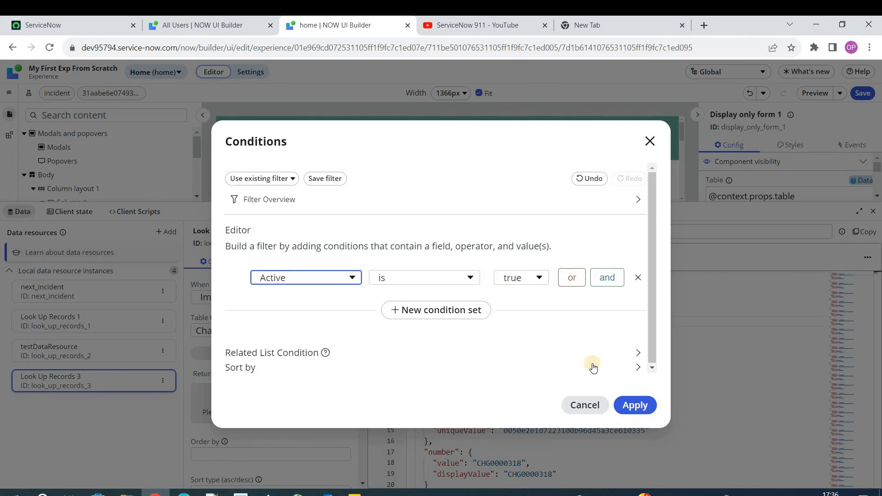
click(635, 406)
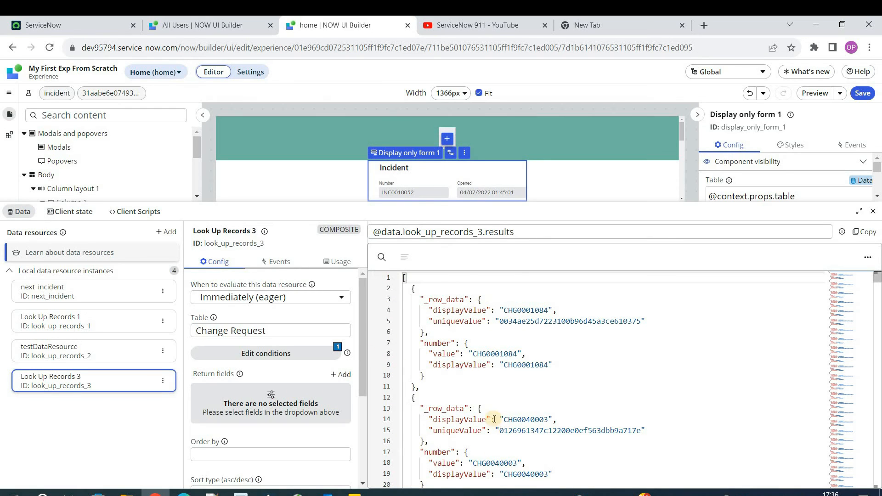
click(341, 375)
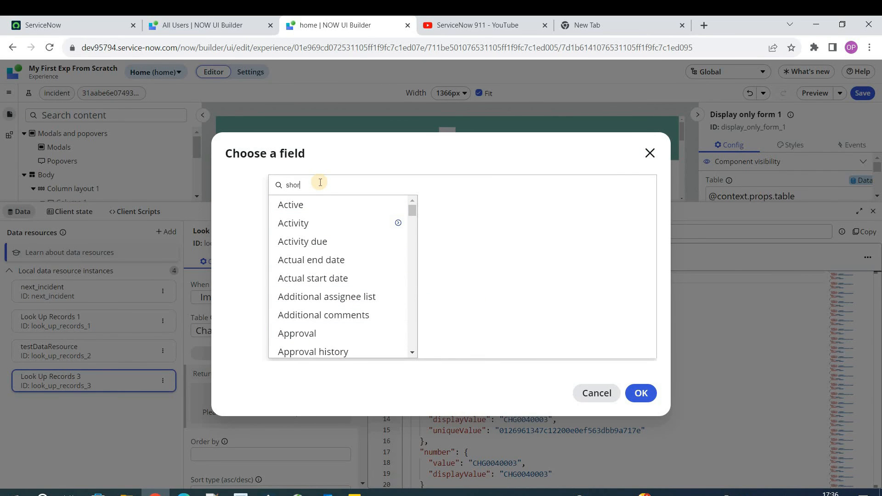
click(321, 205)
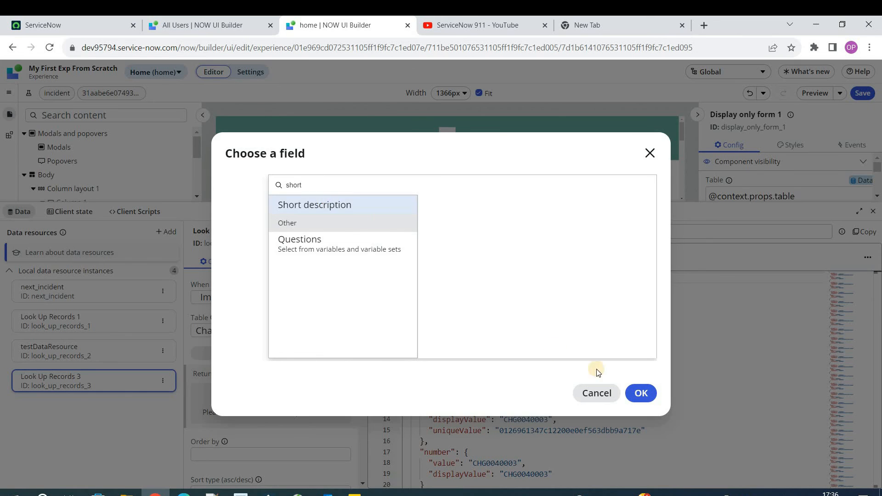
click(641, 392)
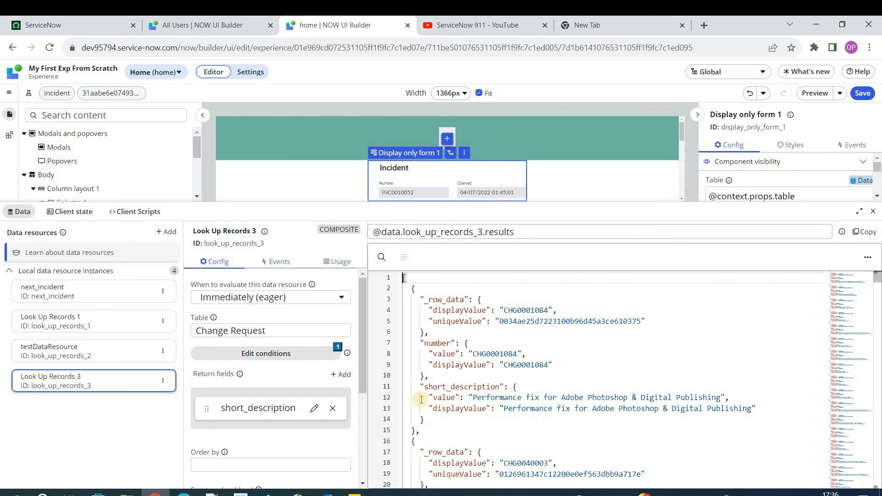
Step: Highlight the entire first record in the filtered results, including short_description, and look through the following records
drag(411, 289, 434, 429)
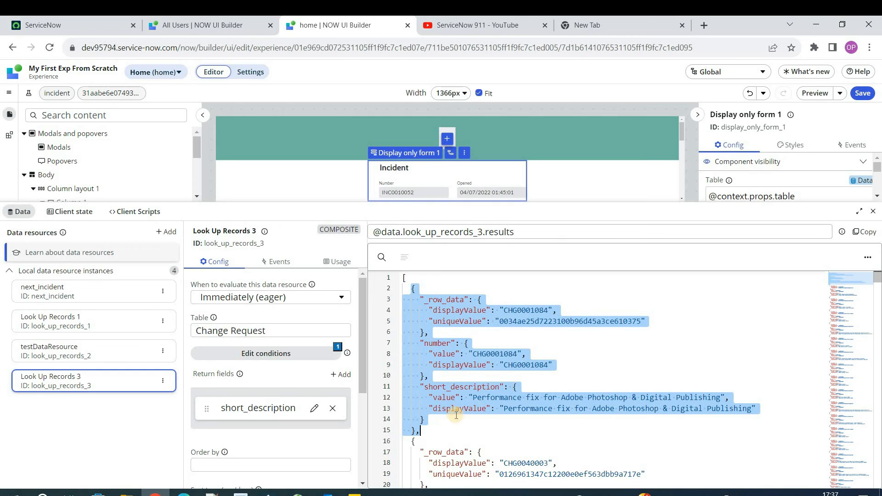
scroll(461, 415, down, 10)
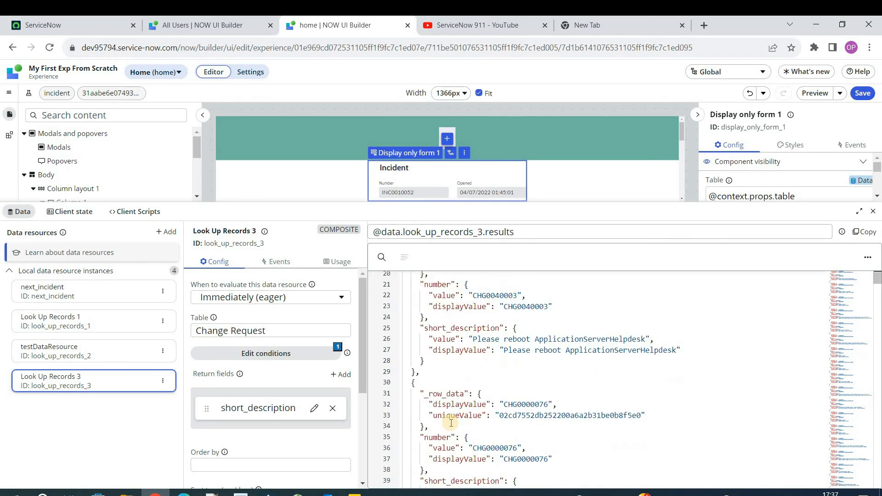
scroll(451, 422, up, 10)
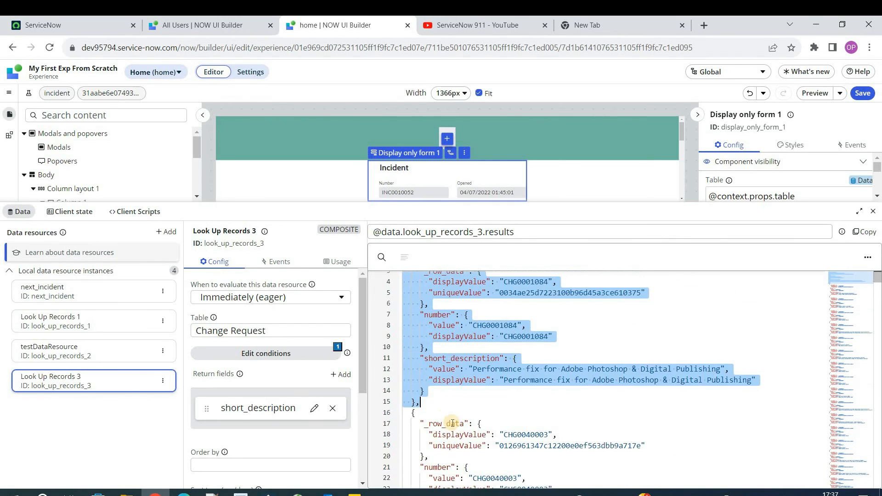
Step: Review the lookup's return field, ordering, sort type, max results and pagination settings, and close the data resources view
click(299, 412)
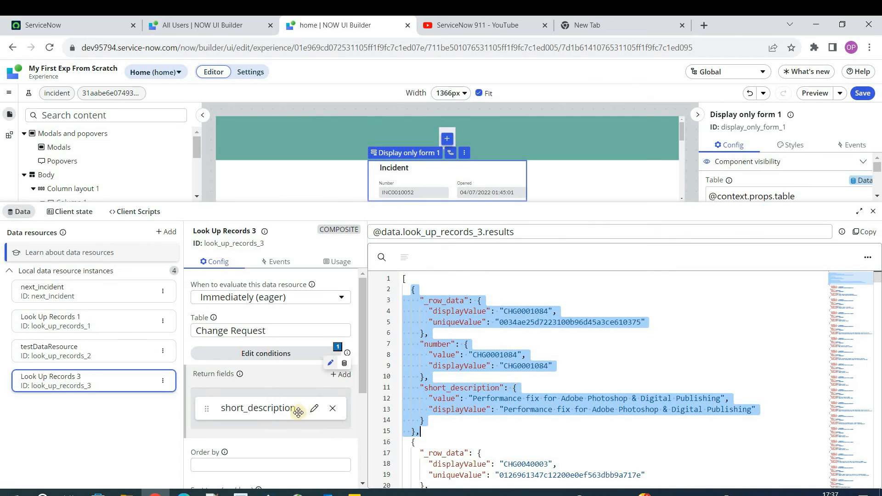
click(138, 456)
scroll(289, 420, down, 3)
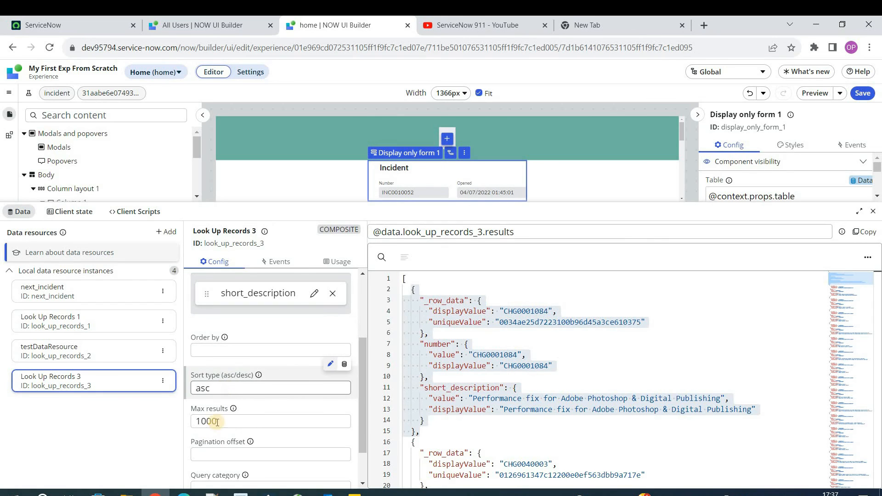
scroll(259, 389, down, 2)
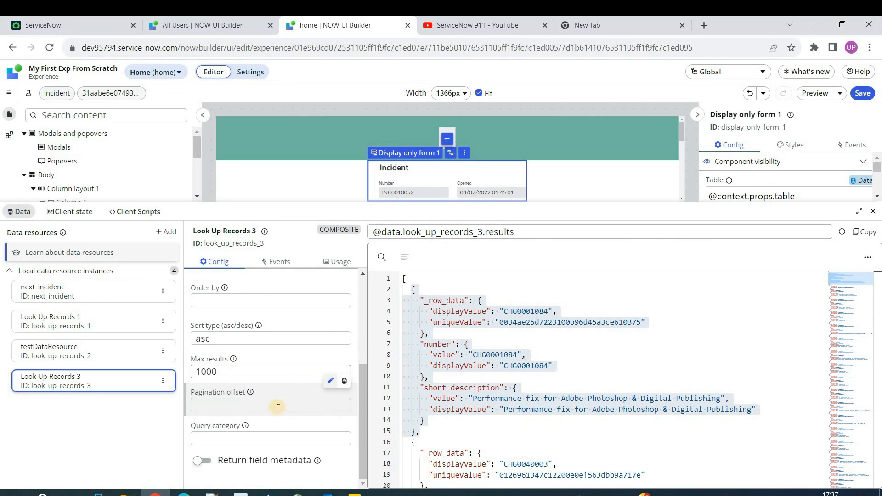
scroll(252, 439, up, 5)
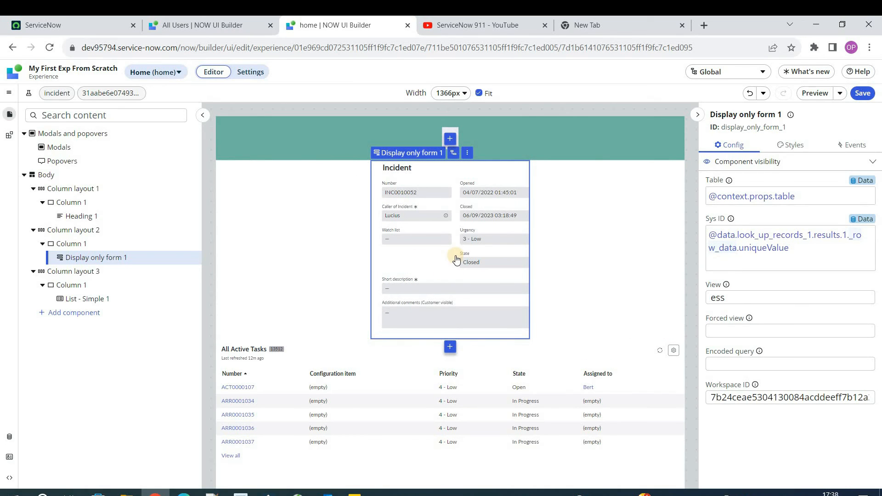
click(457, 134)
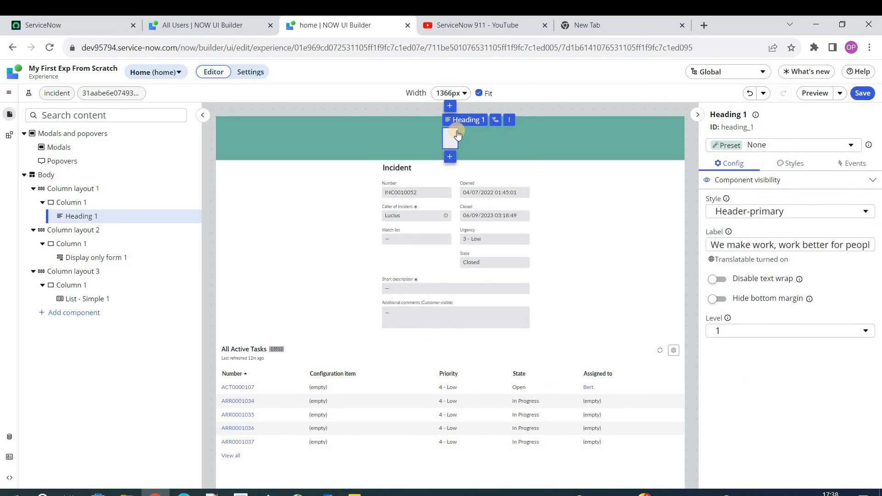
mouse_move(762, 244)
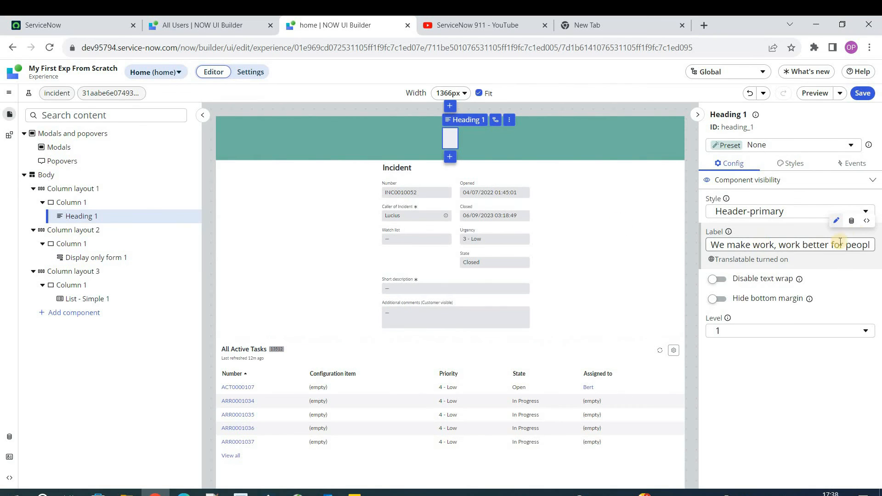
click(851, 220)
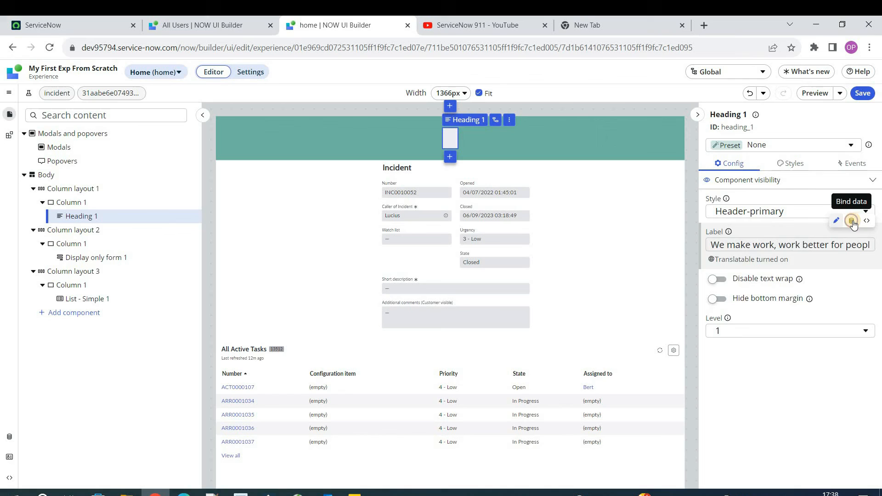
click(808, 248)
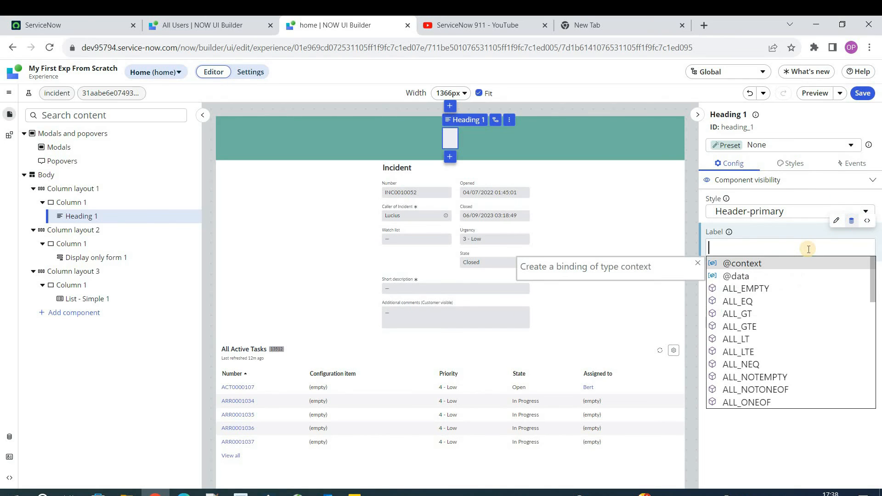
click(781, 276)
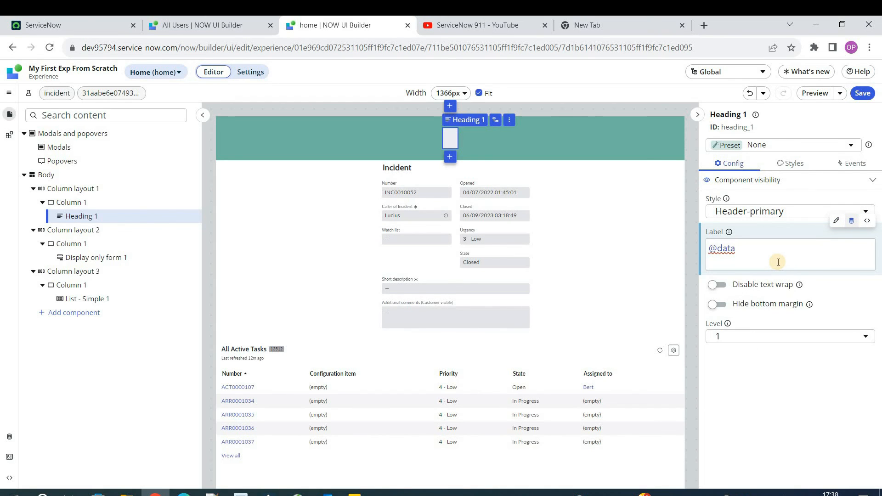
text(.)
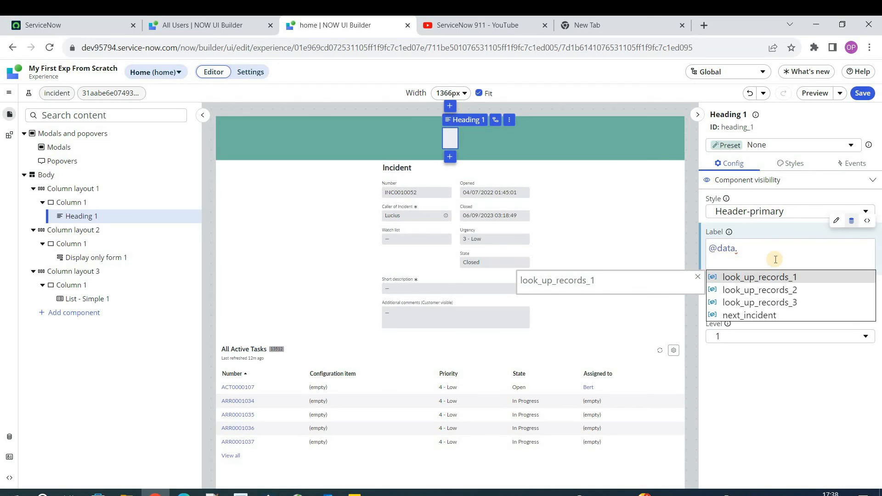
click(780, 302)
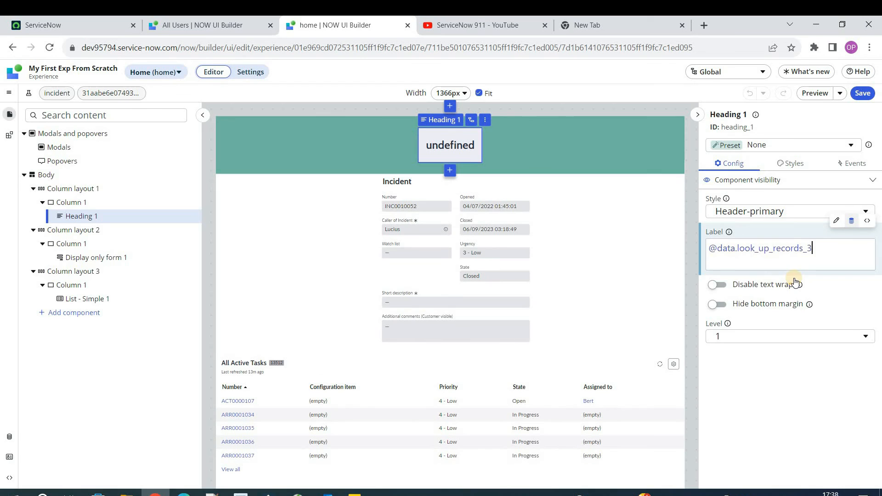
text(.)
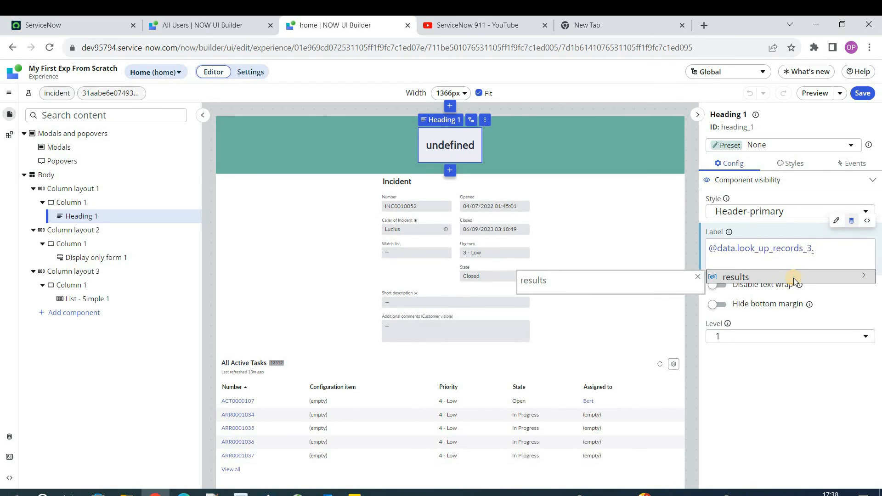
click(793, 278)
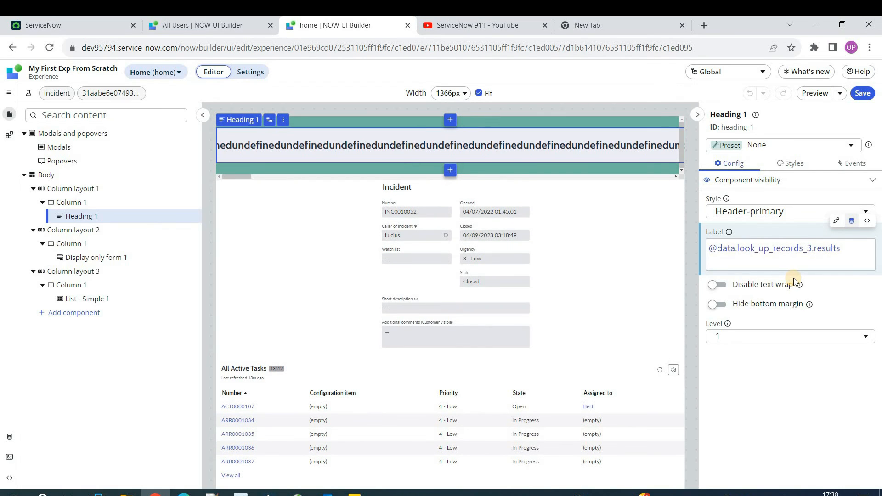
text(.)
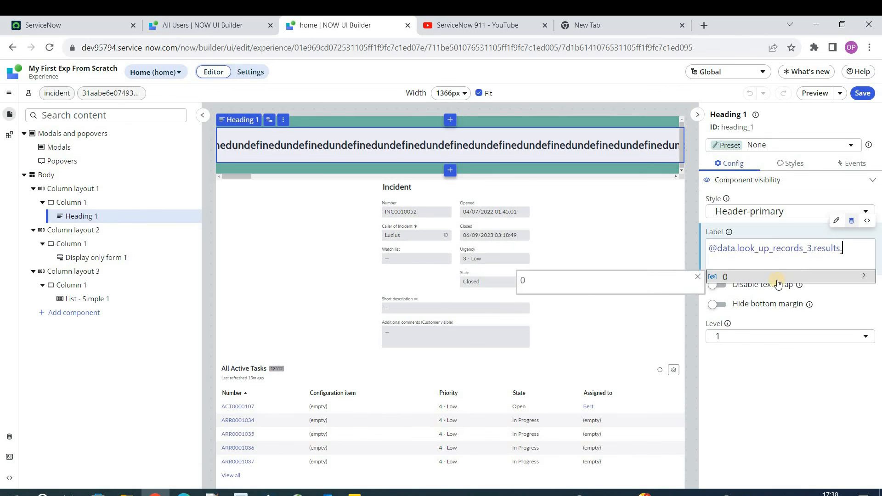
click(746, 281)
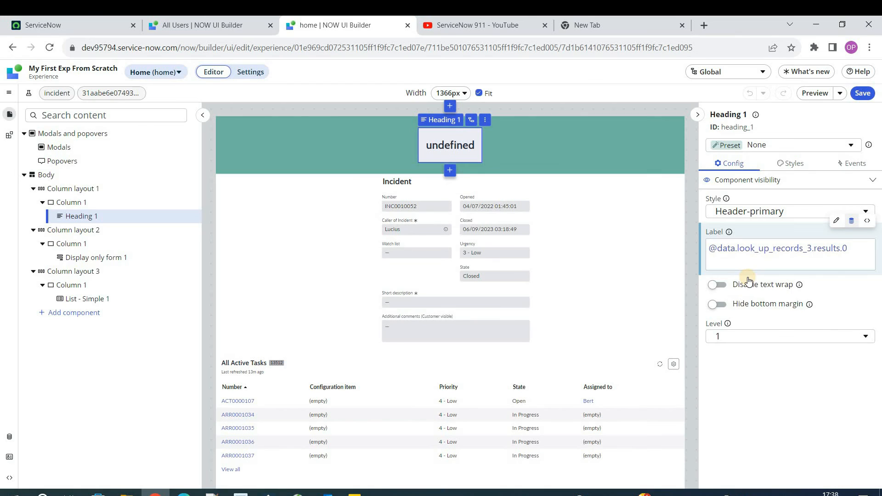
text(.)
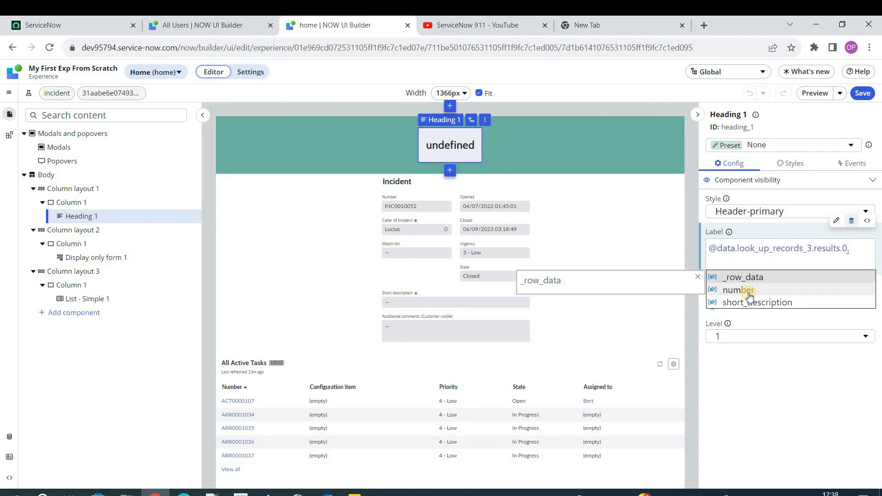
click(749, 294)
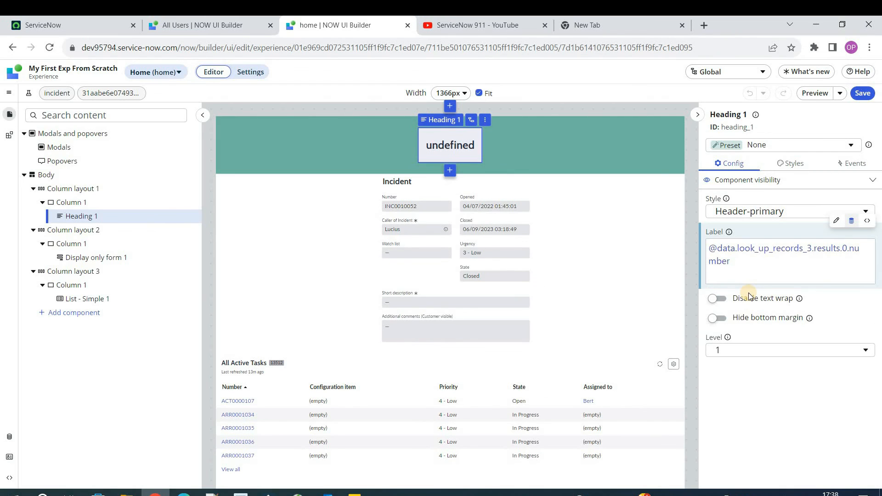
text(.value)
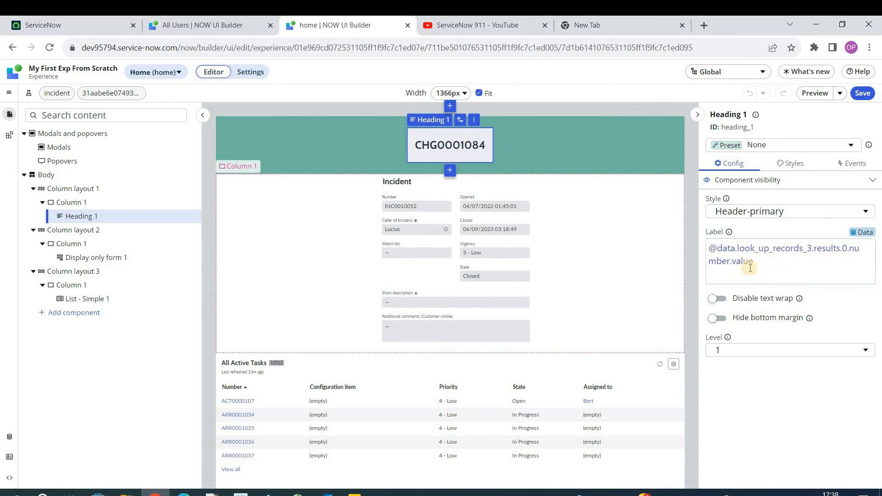
Step: Highlight the heading's label binding and compare it with the first record's number and value keys in the Look Up Records 3 results
drag(755, 261, 696, 248)
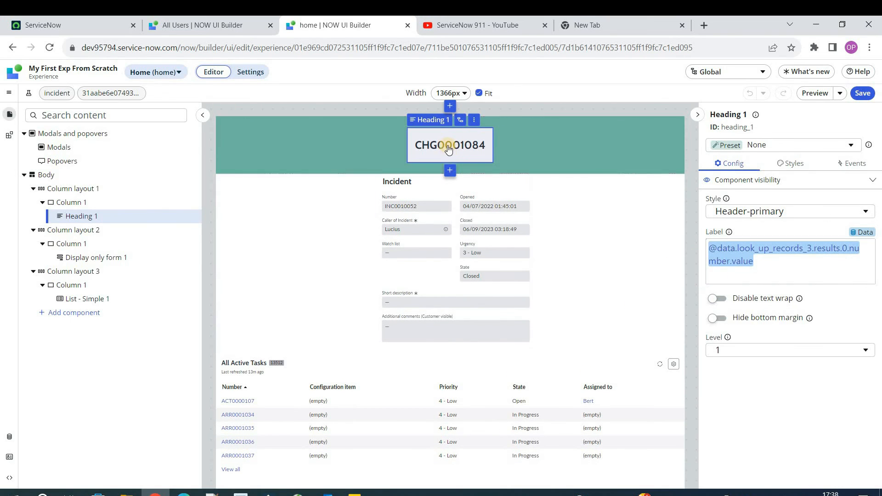
click(9, 436)
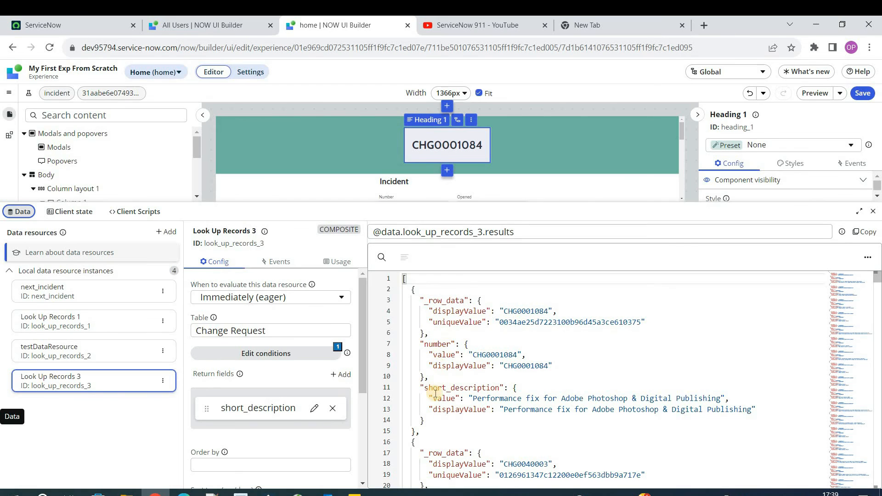
double_click(435, 344)
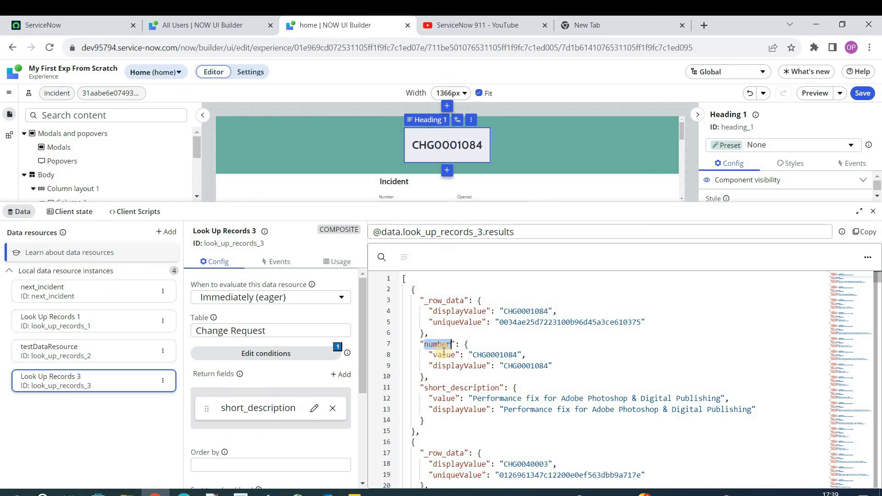
double_click(502, 353)
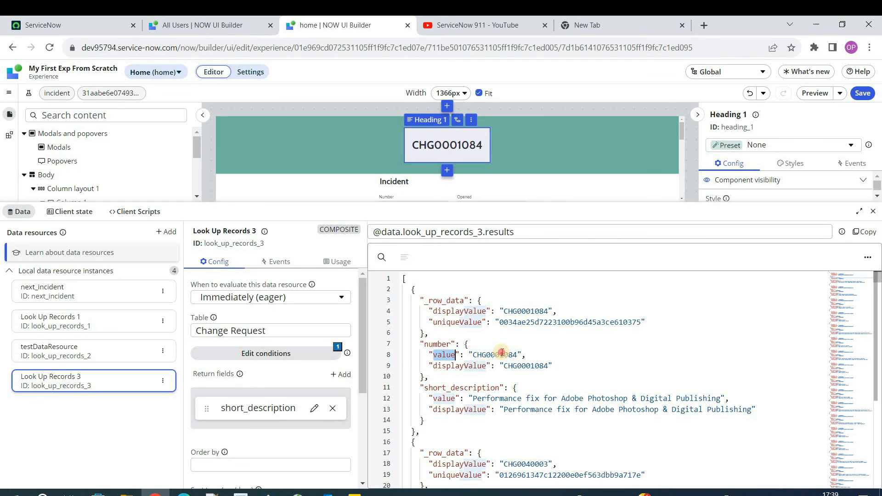
click(869, 212)
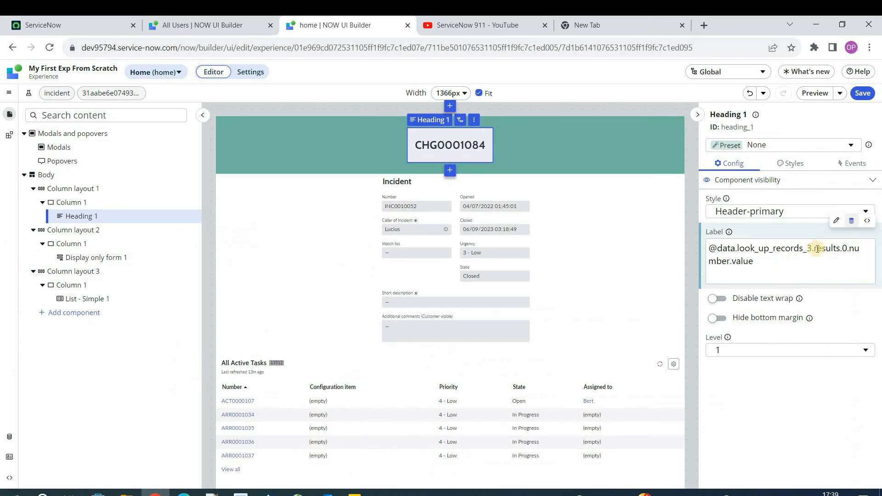
click(845, 249)
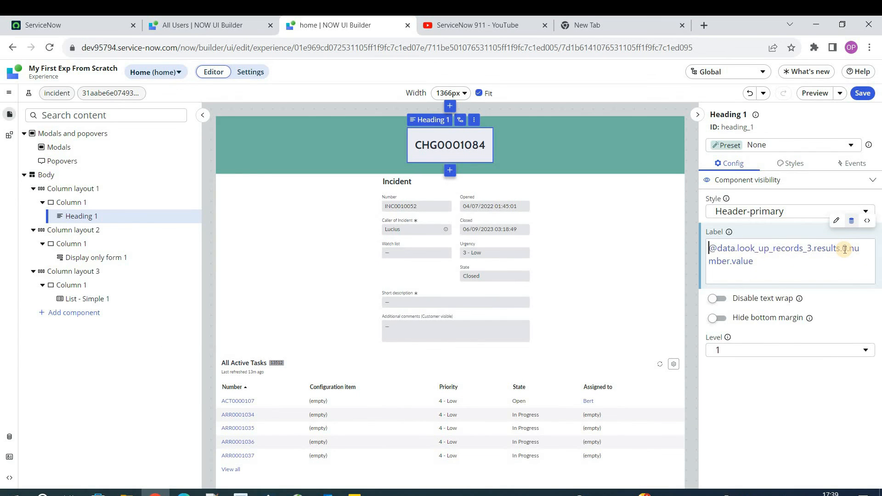
key(Right)
key(Right)
key(Right)
key(Right)
key(Right)
key(Right)
key(Right)
key(Right)
key(Right)
key(Right)
key(Right)
key(Right)
key(Right)
key(Right)
key(Right)
key(Right)
key(Right)
key(Right)
key(Right)
key(Right)
key(Delete)
key(Delete)
text(1.)
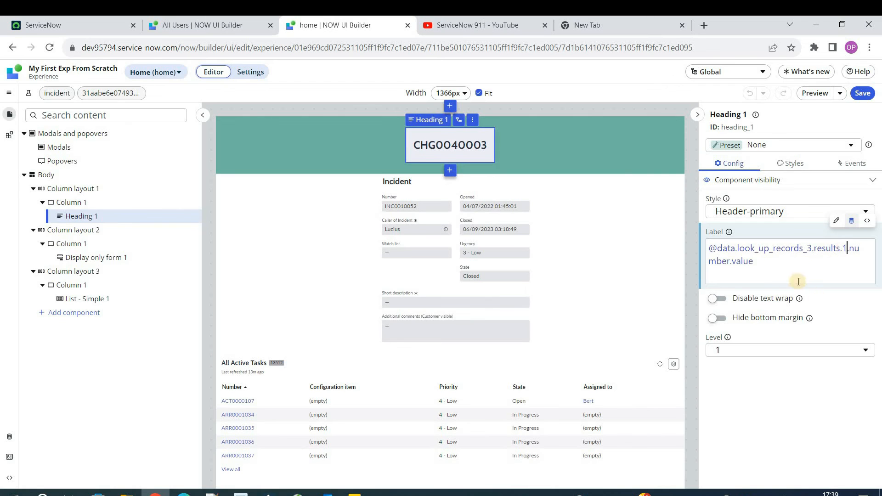
click(566, 171)
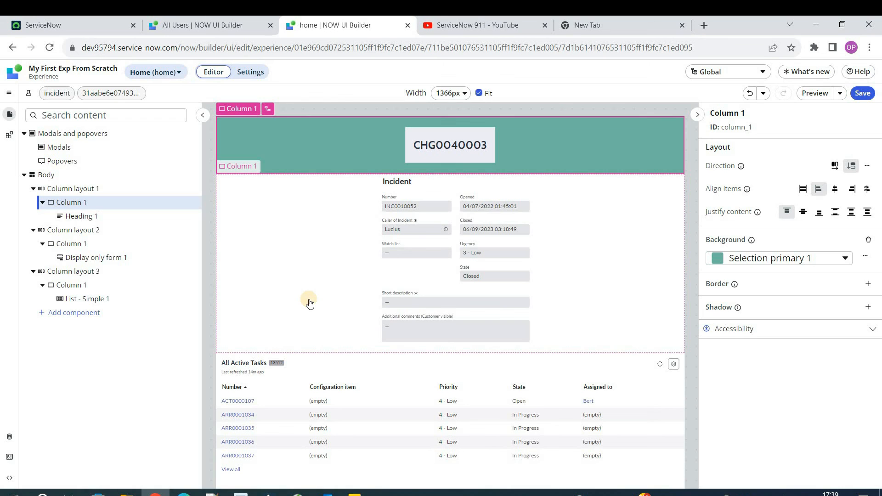
click(440, 146)
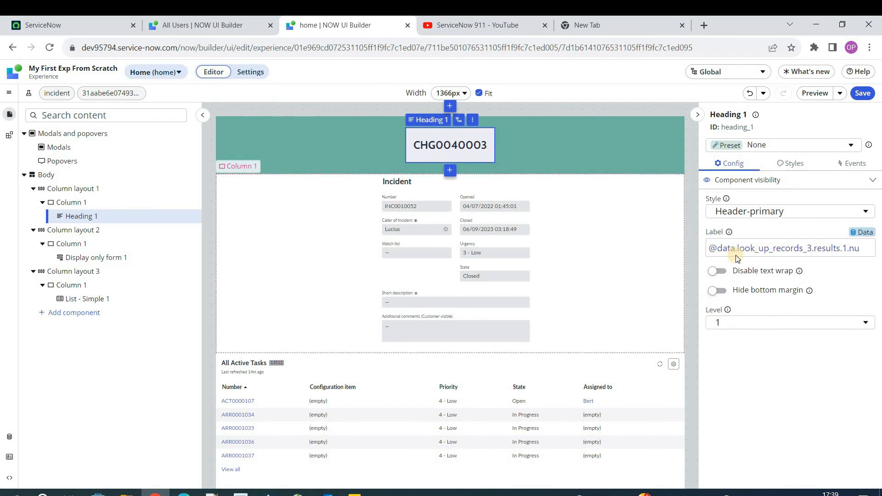
mouse_move(763, 250)
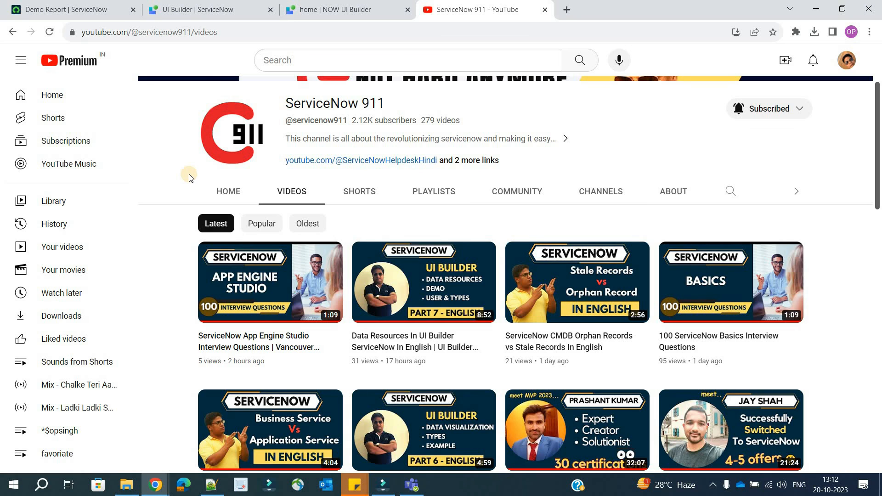
Step: Return to the home page in UI Builder and show both its page content and component configuration
click(27, 7)
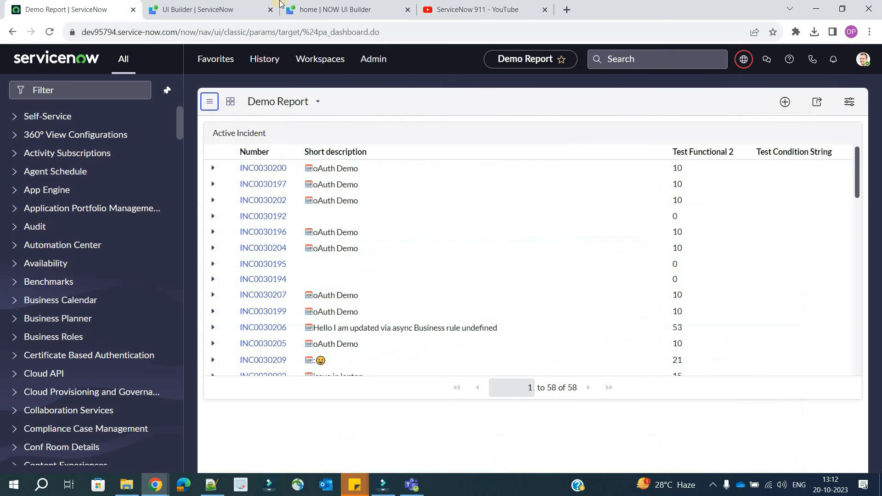
click(311, 6)
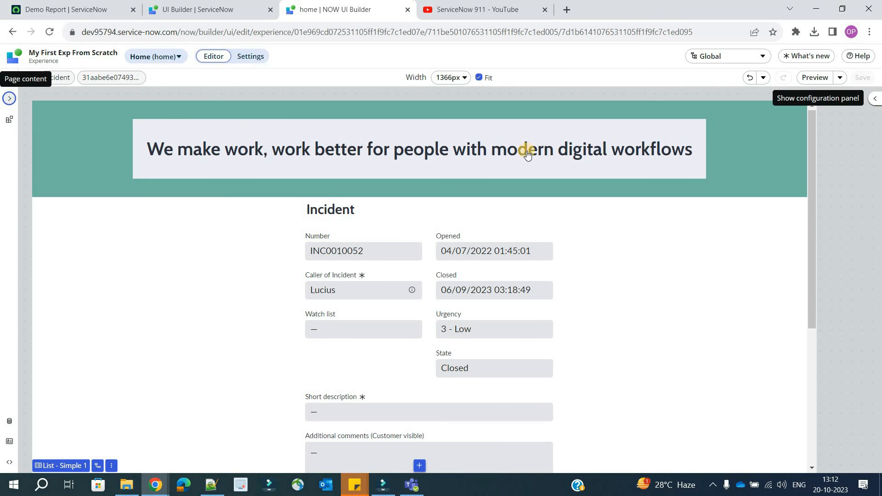
click(10, 100)
click(876, 104)
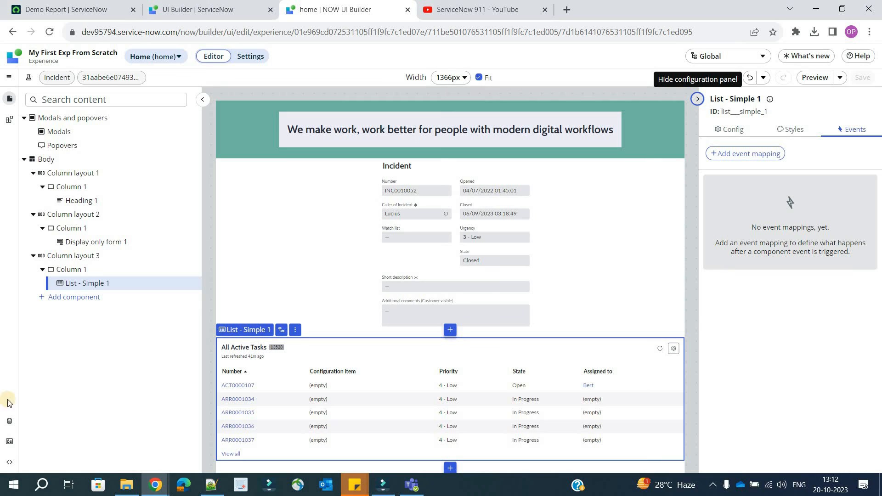
Step: View the page's data resources and client state, highlight the Client state parameters title, and close the view
click(8, 423)
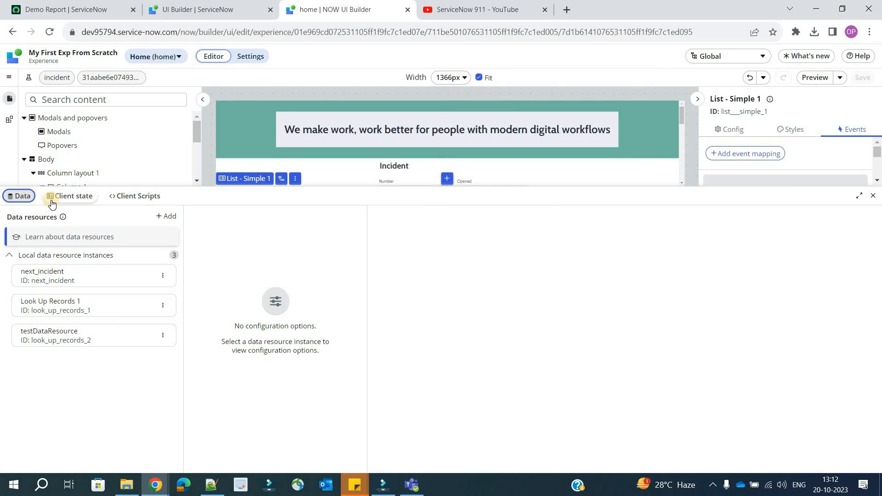
click(76, 199)
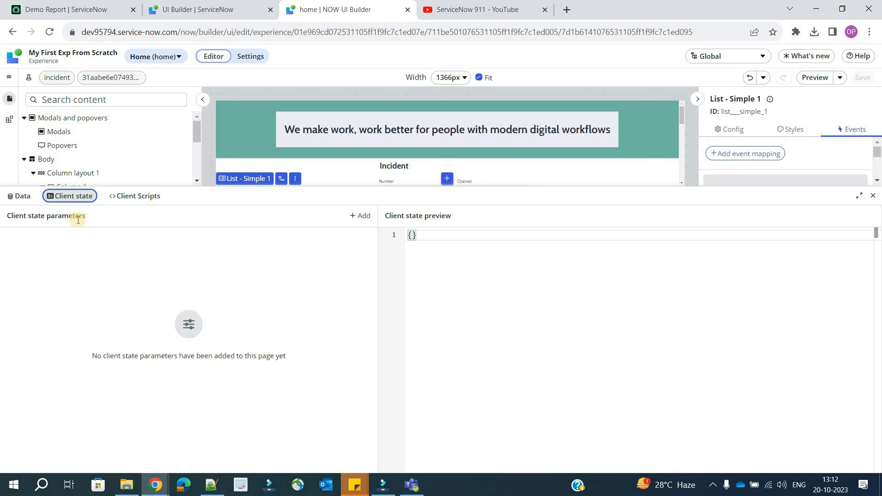
double_click(78, 217)
triple_click(78, 218)
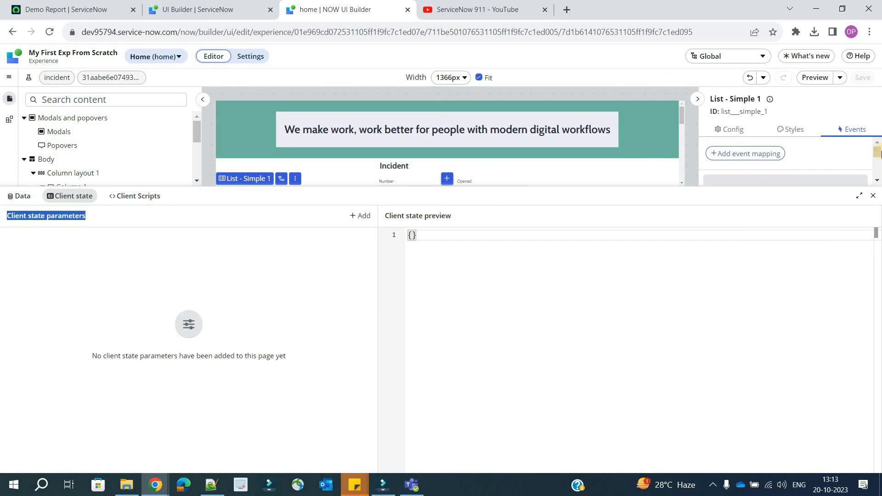
click(873, 196)
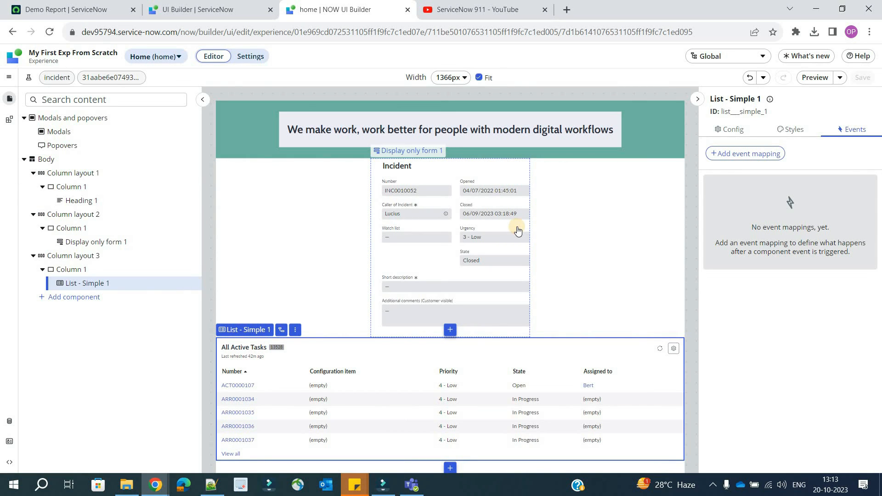
Step: Add a String client state parameter named title to the page with the initial value Test Client State
click(9, 441)
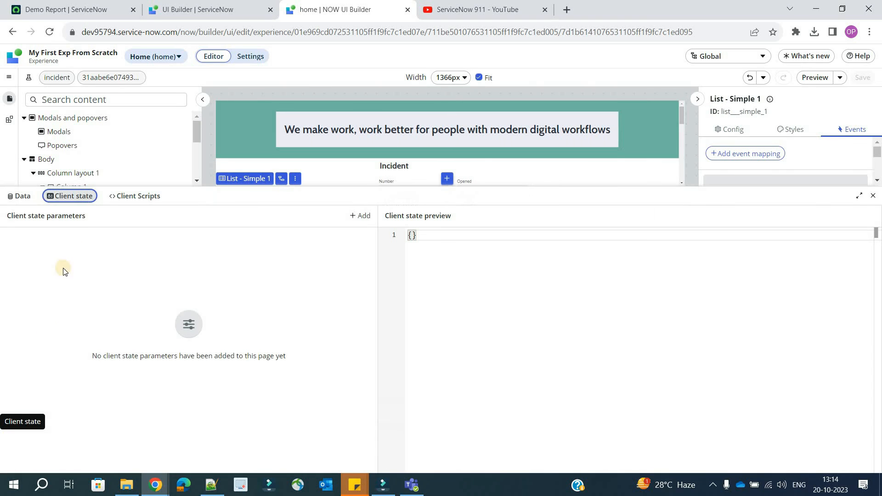
click(364, 216)
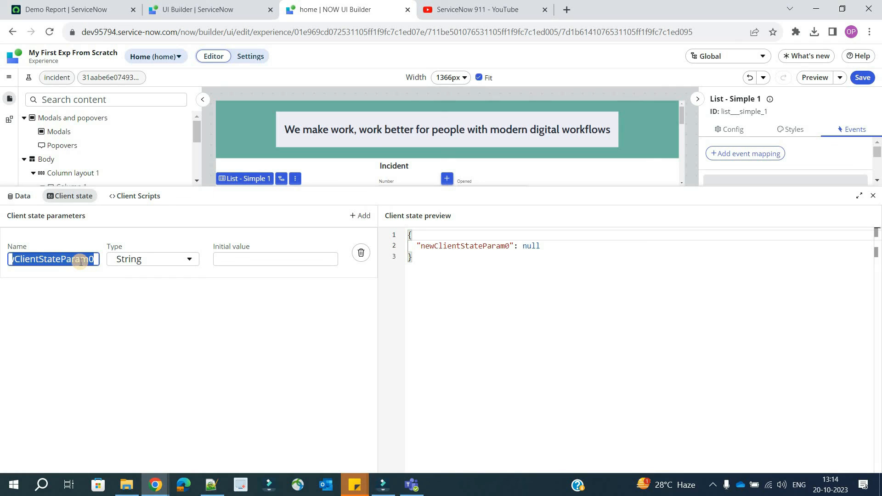
key(BackSpace)
text(title)
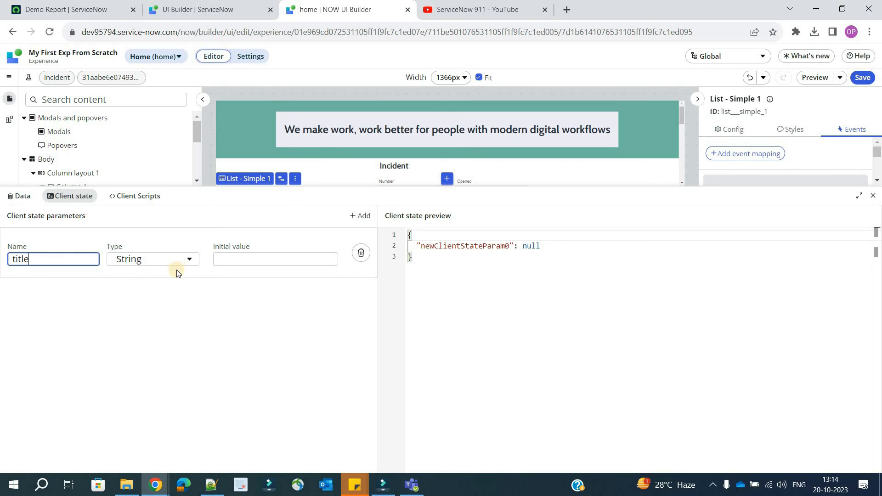
click(244, 259)
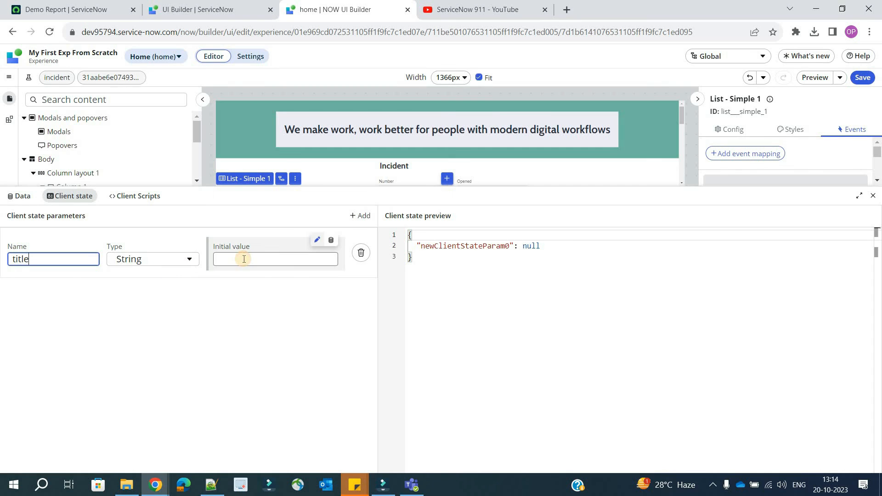
click(243, 259)
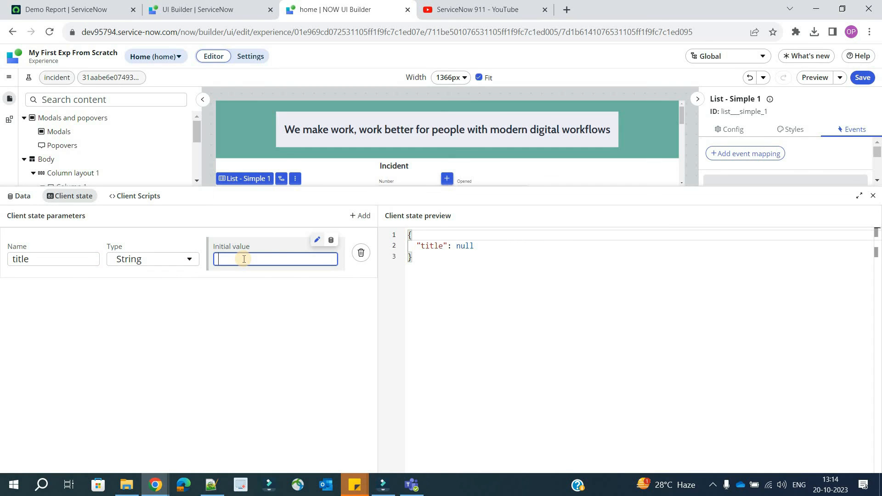
text(Test Client State)
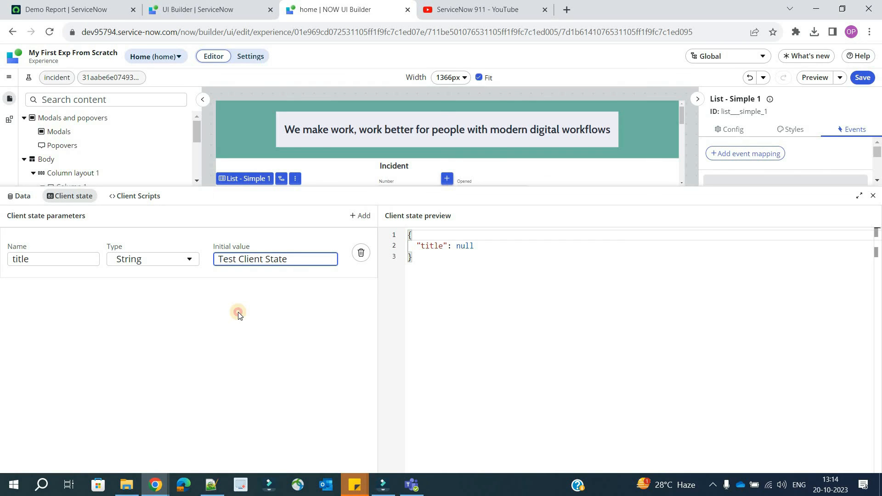
click(238, 312)
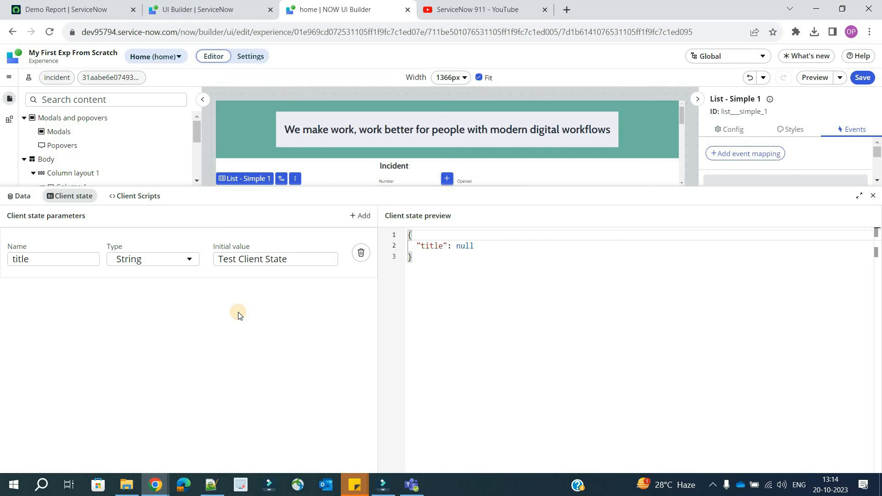
Step: Highlight the title entry in the client state preview and close the client state view
click(412, 235)
shift+click(423, 267)
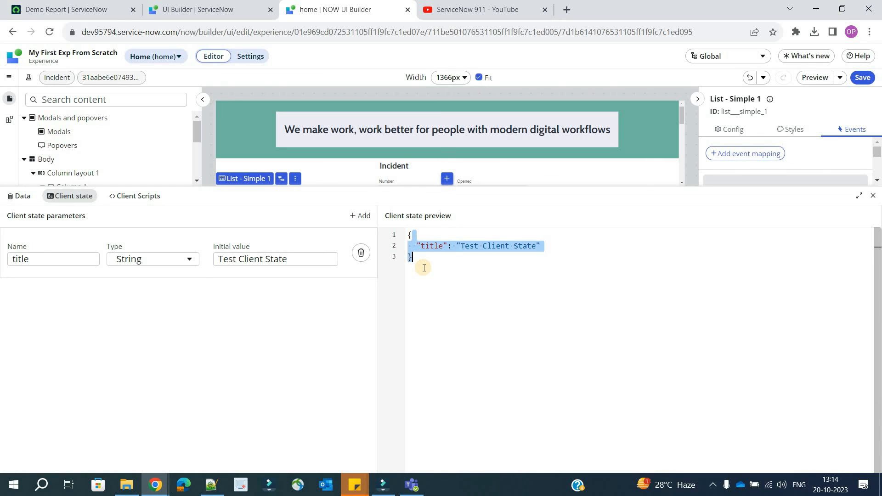
click(424, 267)
shift+click(404, 226)
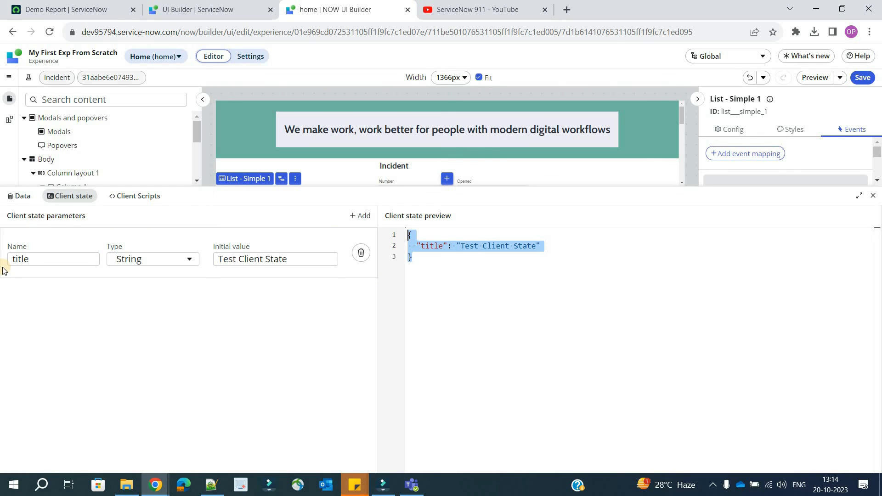
click(874, 198)
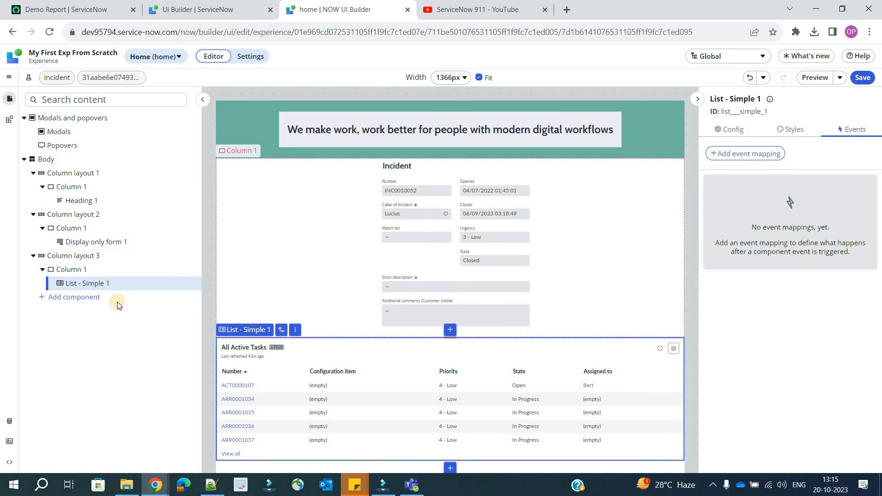
click(477, 141)
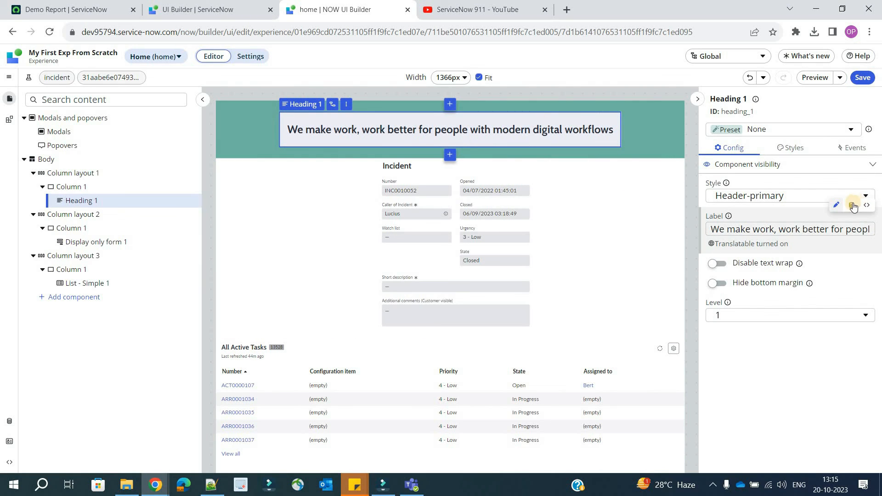
click(852, 205)
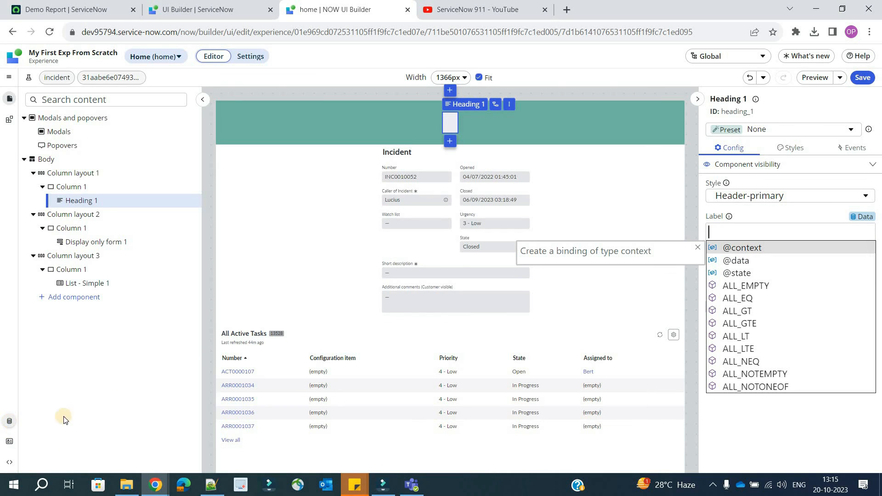
click(749, 275)
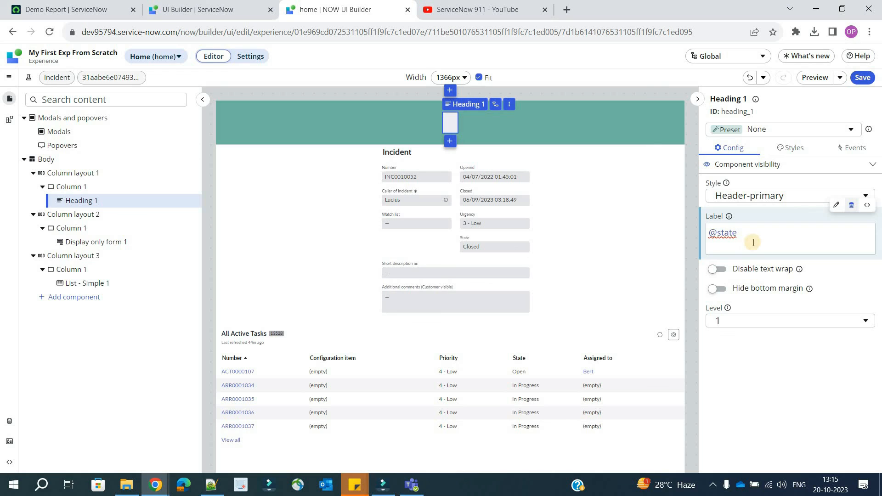
text(.)
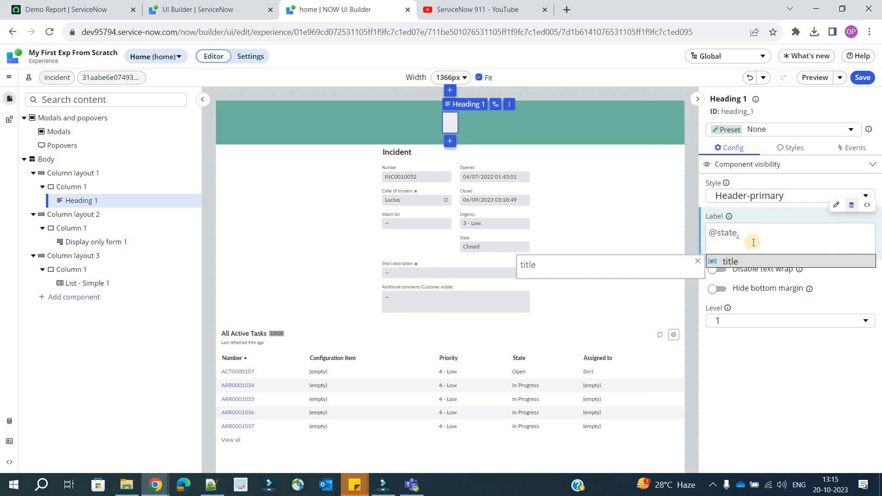
click(735, 263)
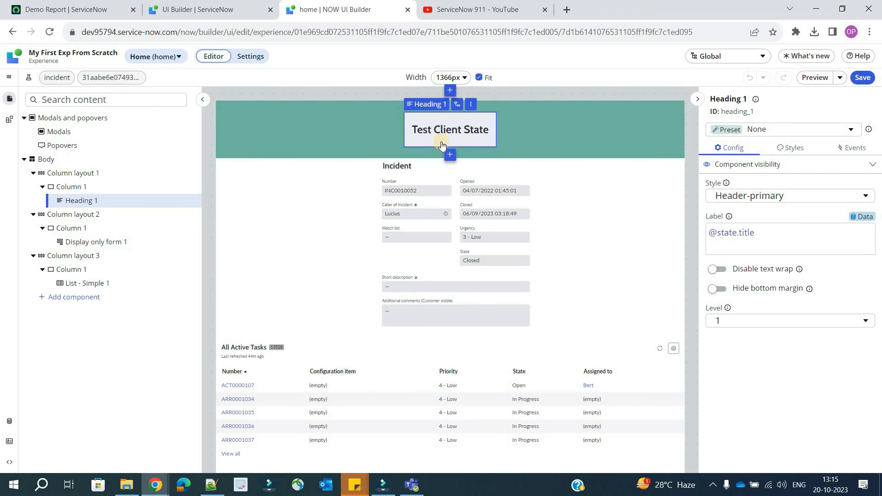
click(862, 77)
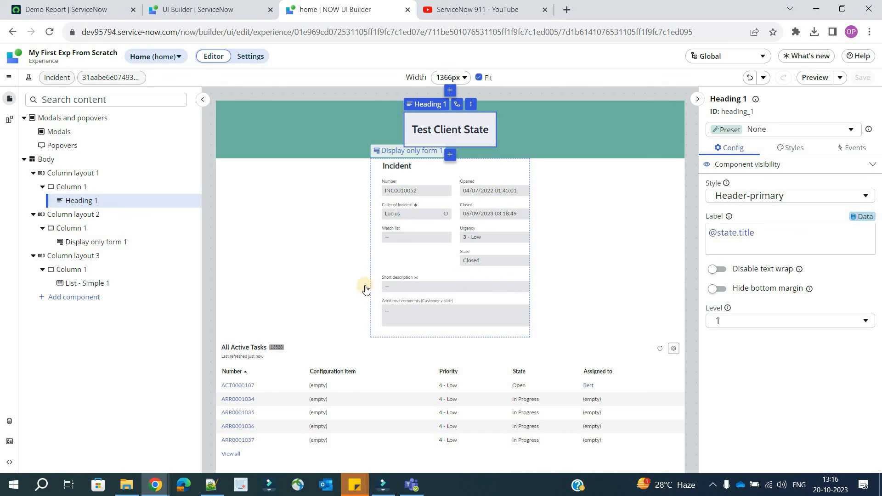
Step: Map the All Active Tasks list's 'View all' clicked event to the Update client state parameter handler
click(342, 382)
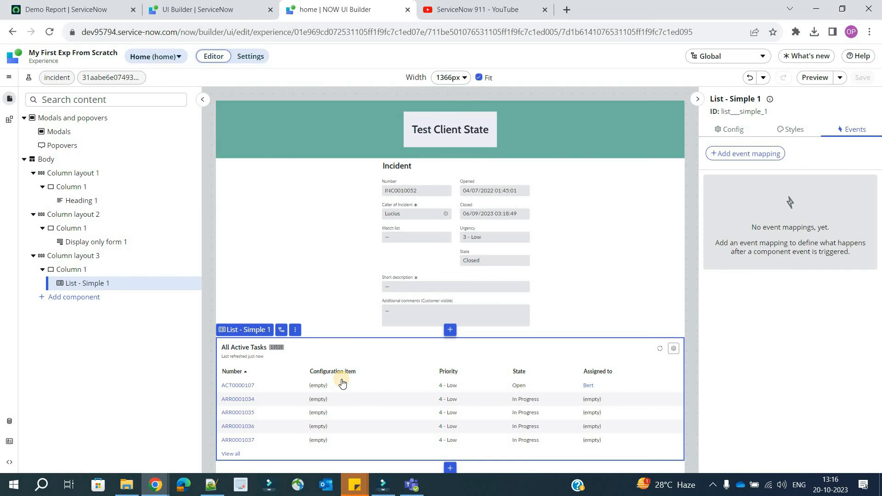
click(762, 157)
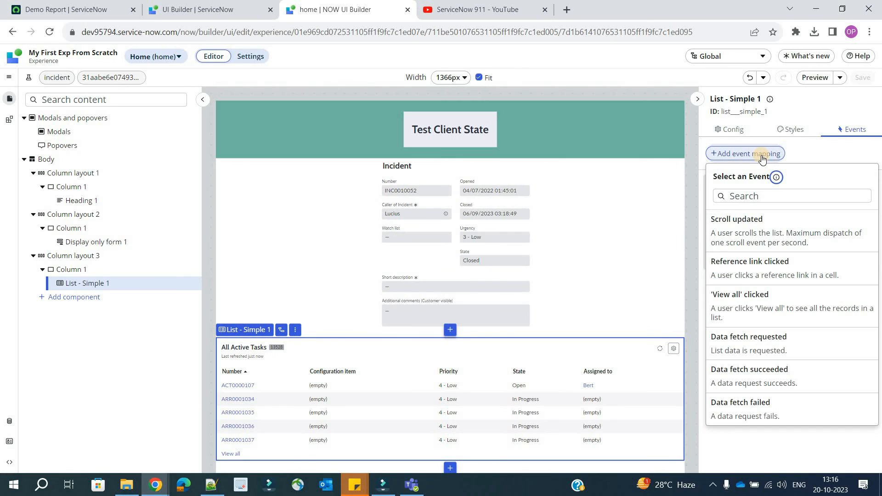
click(769, 298)
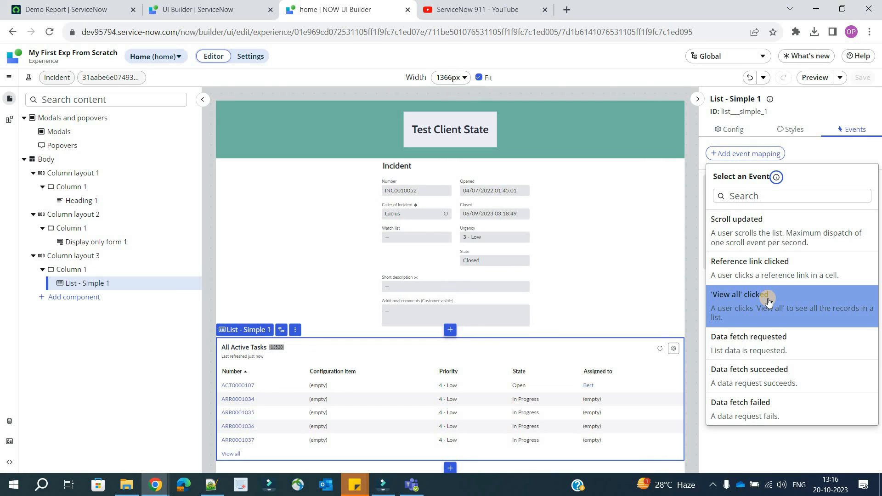
click(769, 300)
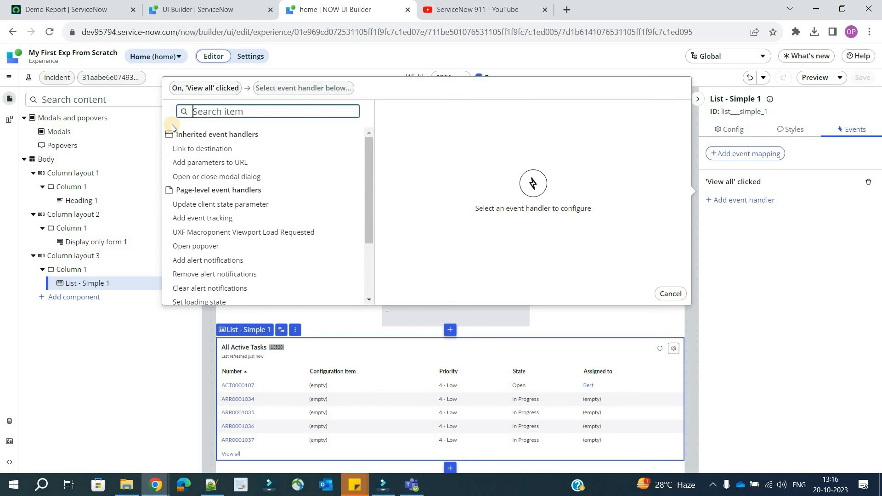
click(242, 205)
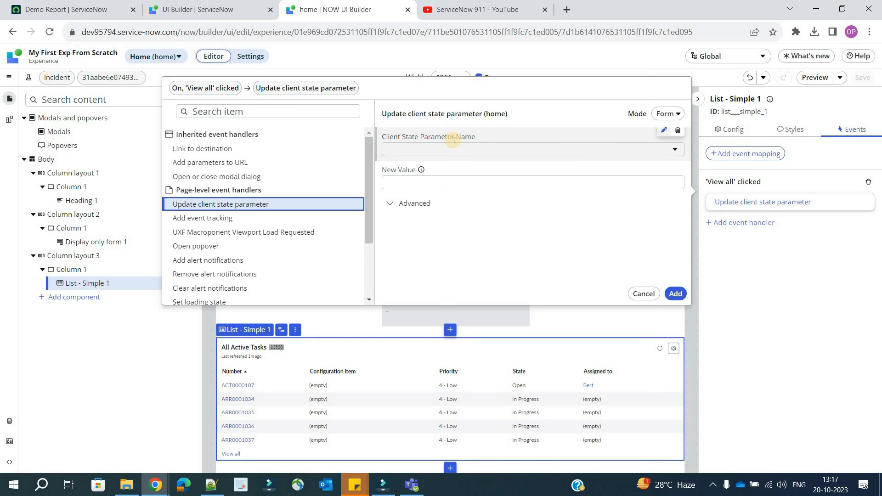
Step: Configure the handler to update the title parameter with the new value View All Clicked, and add it
click(592, 149)
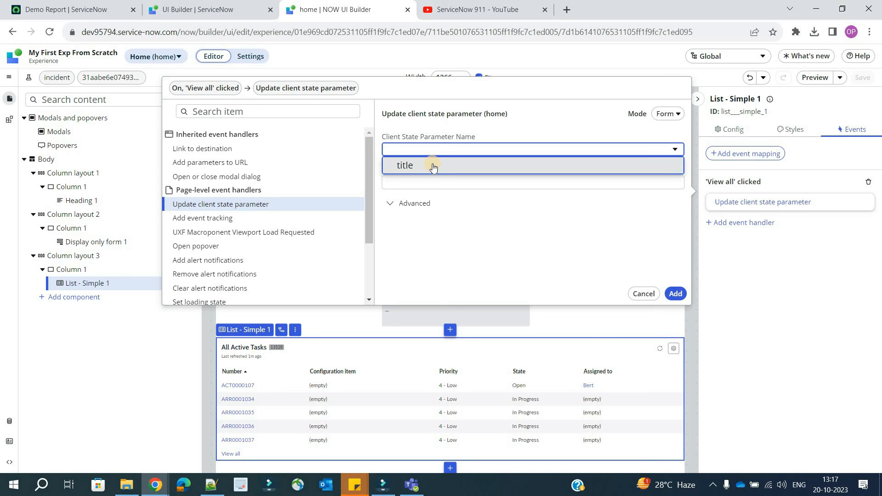
click(432, 164)
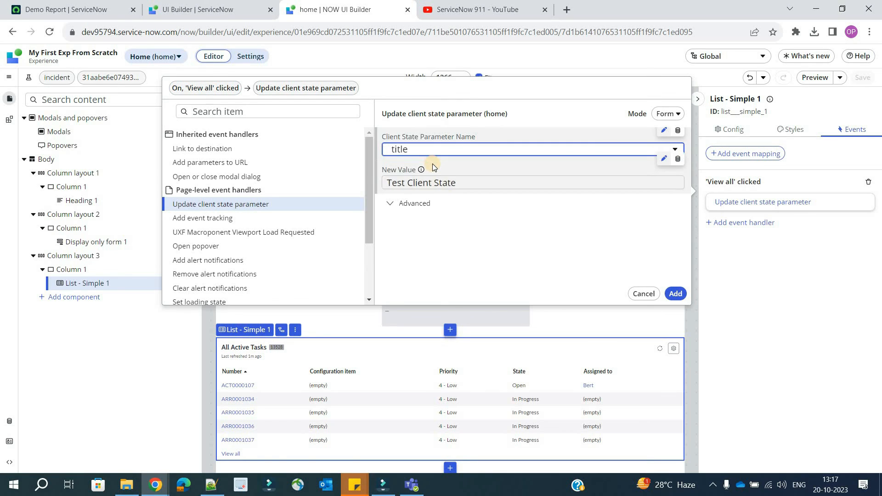
click(478, 182)
triple_click(478, 182)
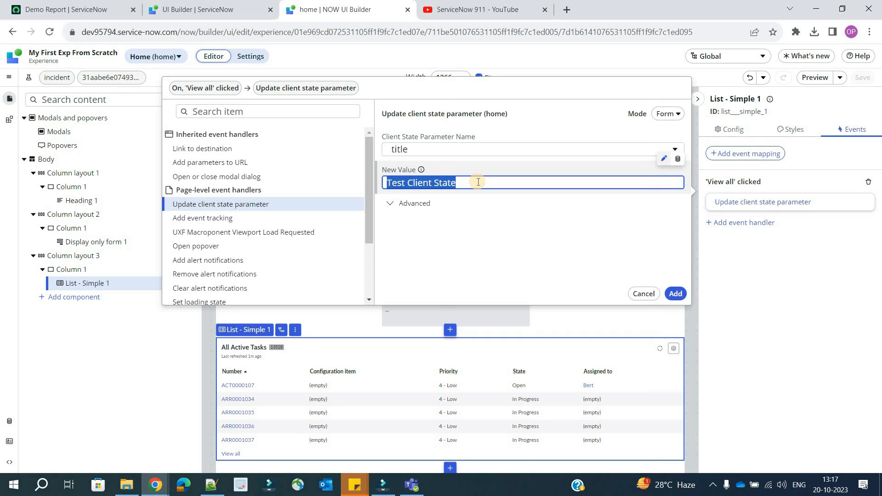
text(View All Clicked)
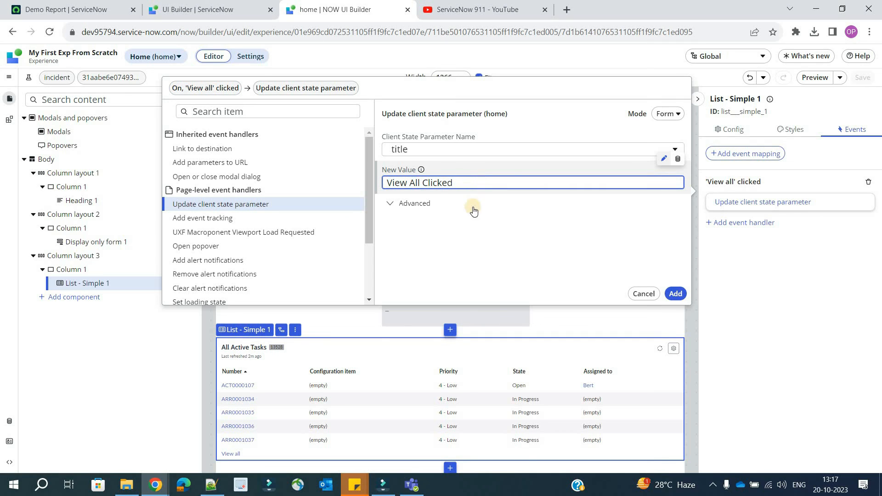
click(676, 295)
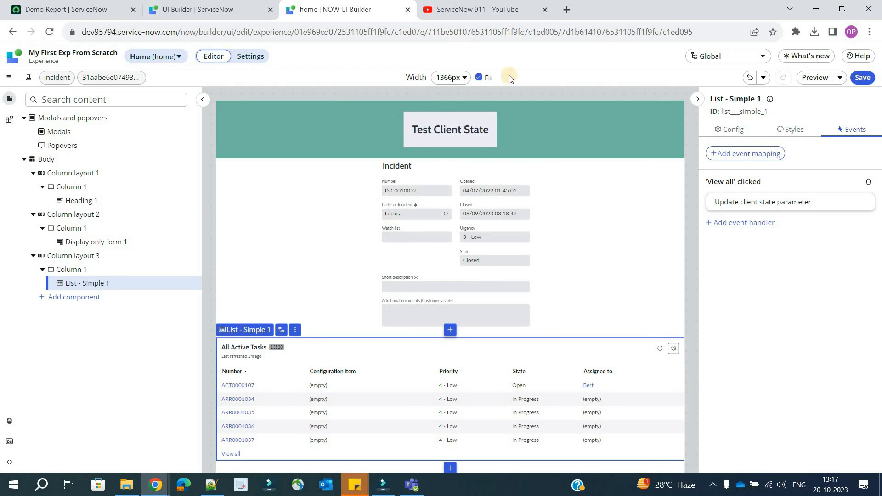
Step: Save the page and open its URL path in the browser
click(863, 77)
click(835, 79)
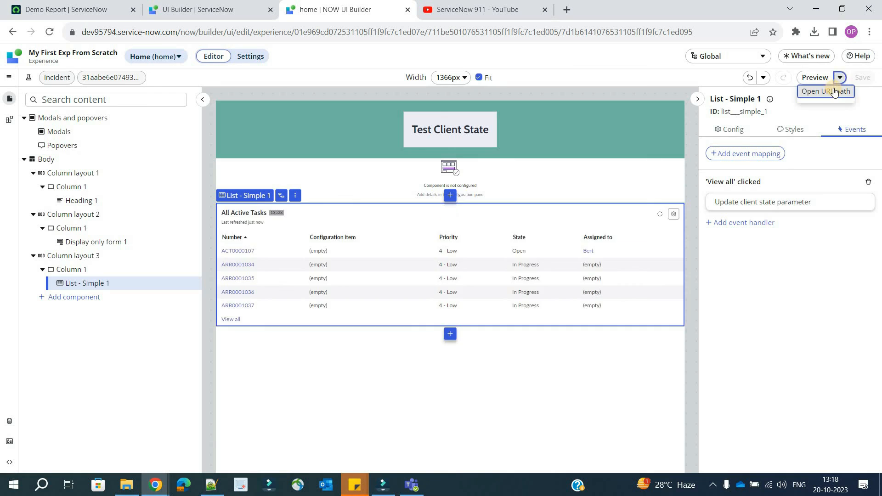
click(827, 90)
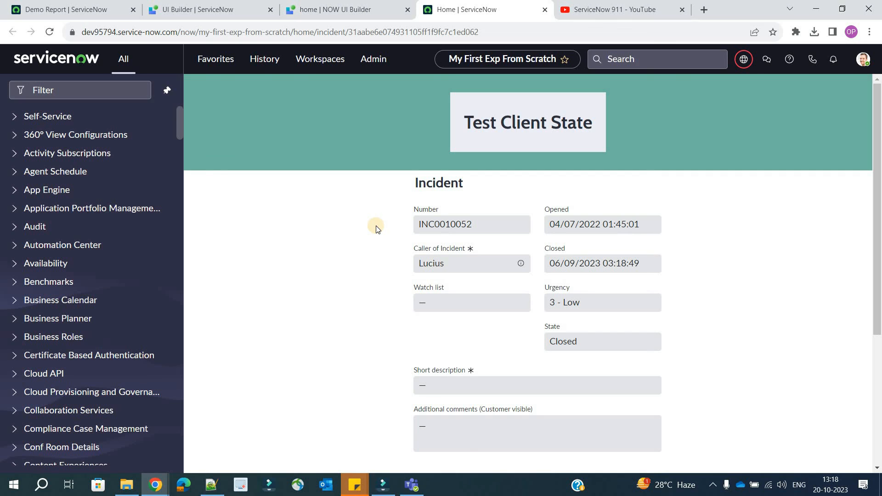
Step: Look over the published home page from the heading and incident form to the All Active Tasks list
scroll(373, 226, down, 1)
click(459, 205)
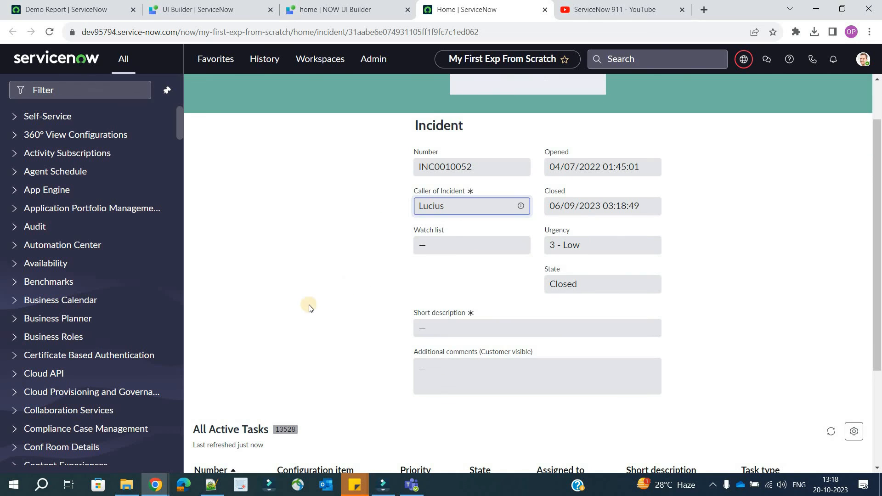
scroll(309, 308, down, 3)
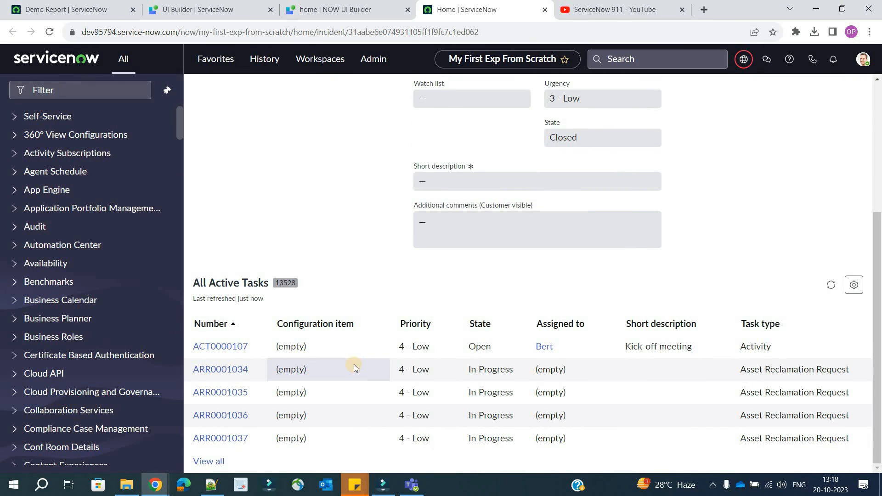
scroll(353, 365, up, 4)
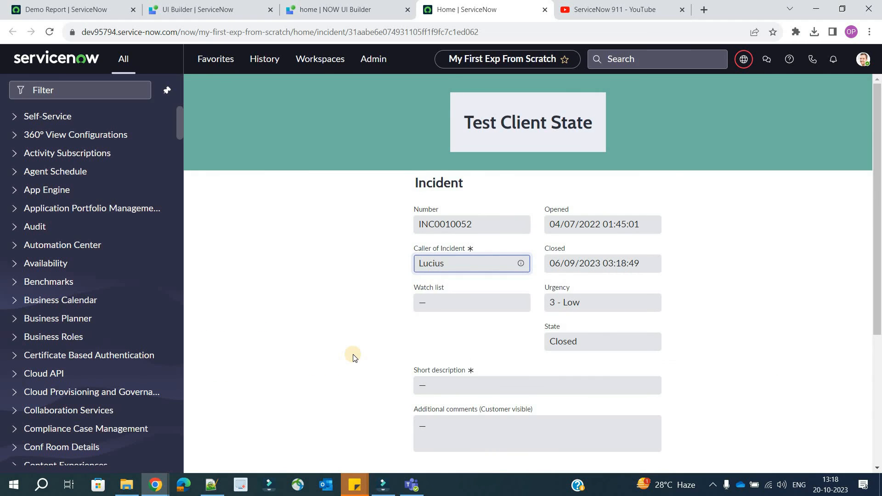
scroll(353, 358, down, 4)
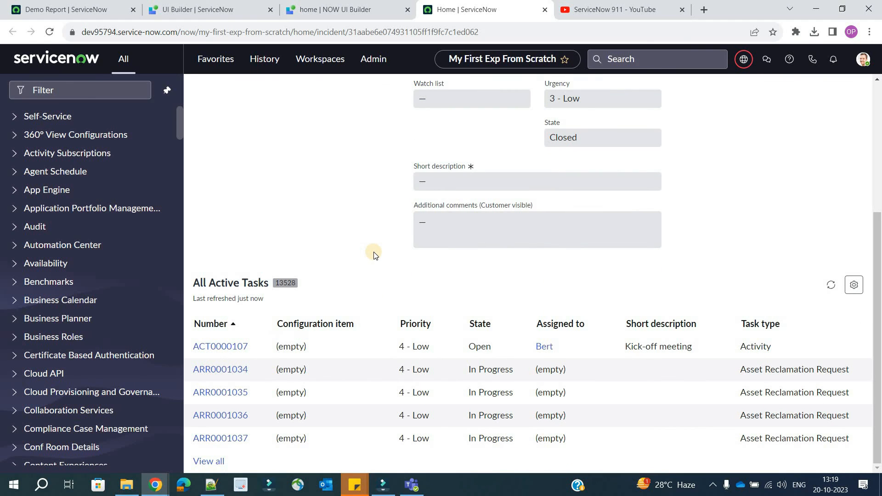
Step: Test the View all link beneath the All Active Tasks list and highlight the page heading's text
click(210, 462)
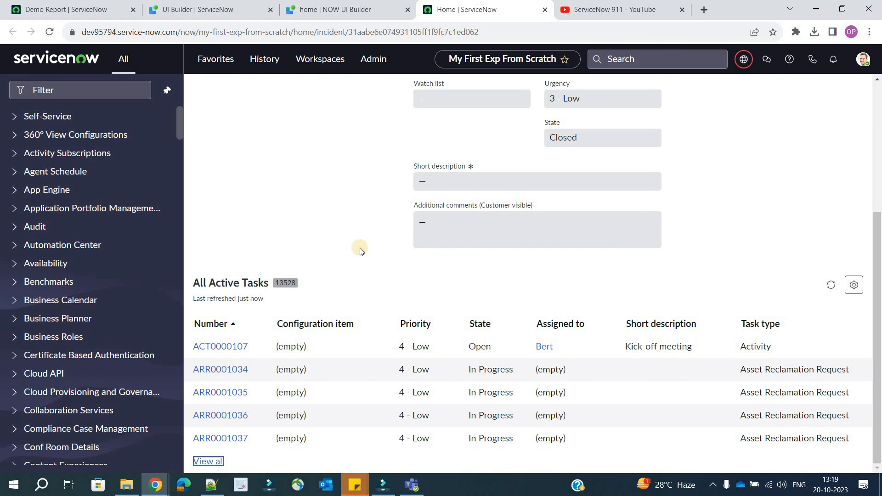
scroll(359, 250, up, 5)
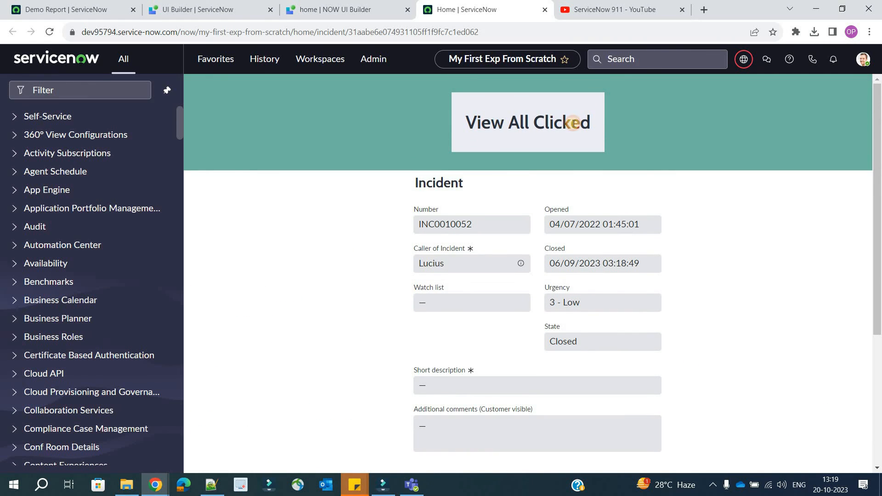
triple_click(573, 123)
click(573, 123)
double_click(573, 123)
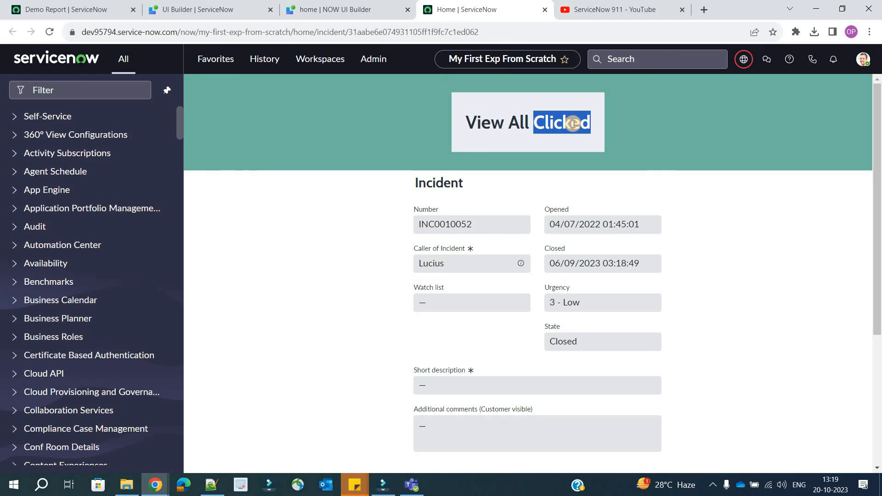